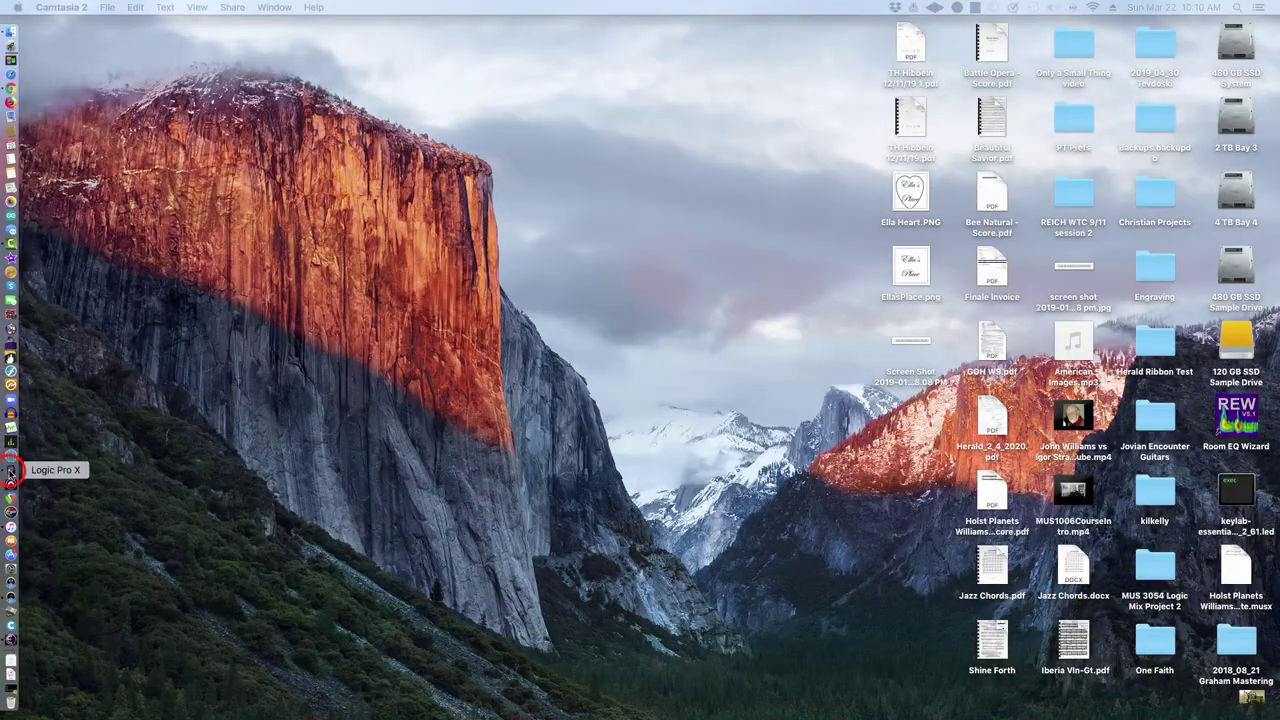
Switch to Logic Pro X, where the MUS 3054 Mix Project 2 session is open
{"action": "left_click", "coordinate": [10, 469]}
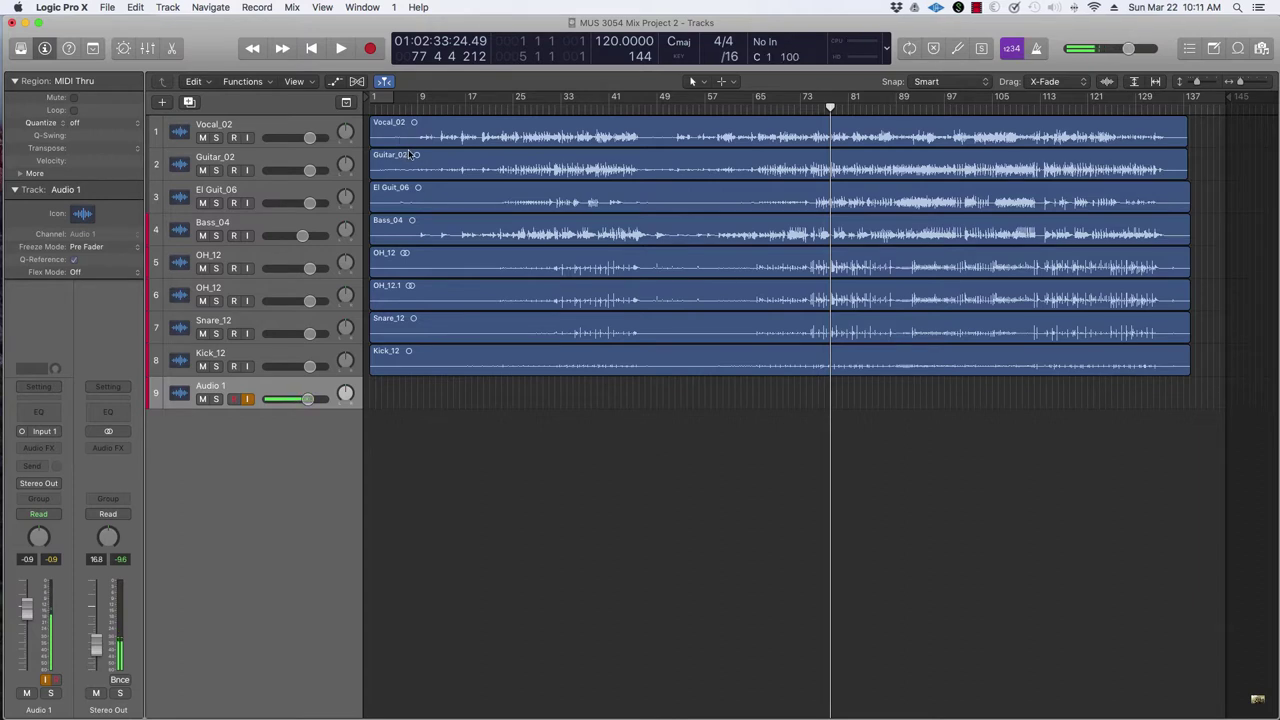
Solo the second OH_12, Snare_12 and Kick_12 to audition them, then unsolo all three
{"action": "left_click", "coordinate": [216, 301]}
{"action": "left_click", "coordinate": [216, 333]}
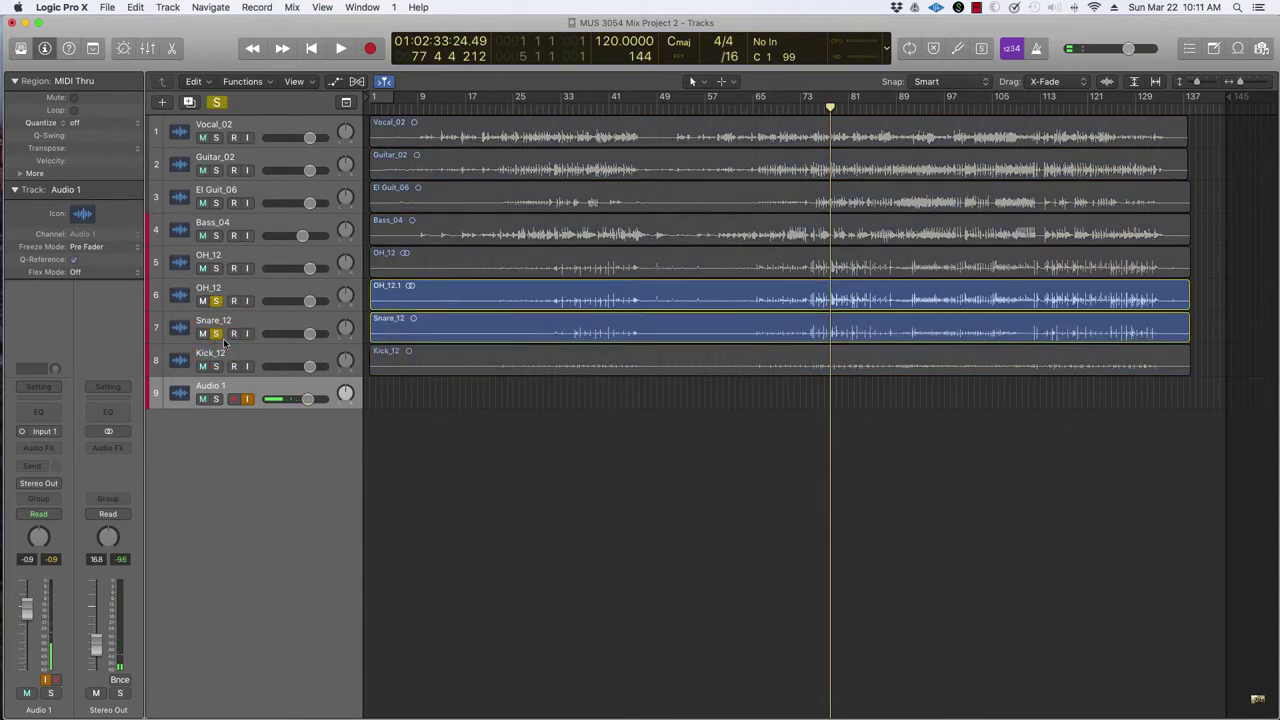
{"action": "left_click", "coordinate": [216, 366]}
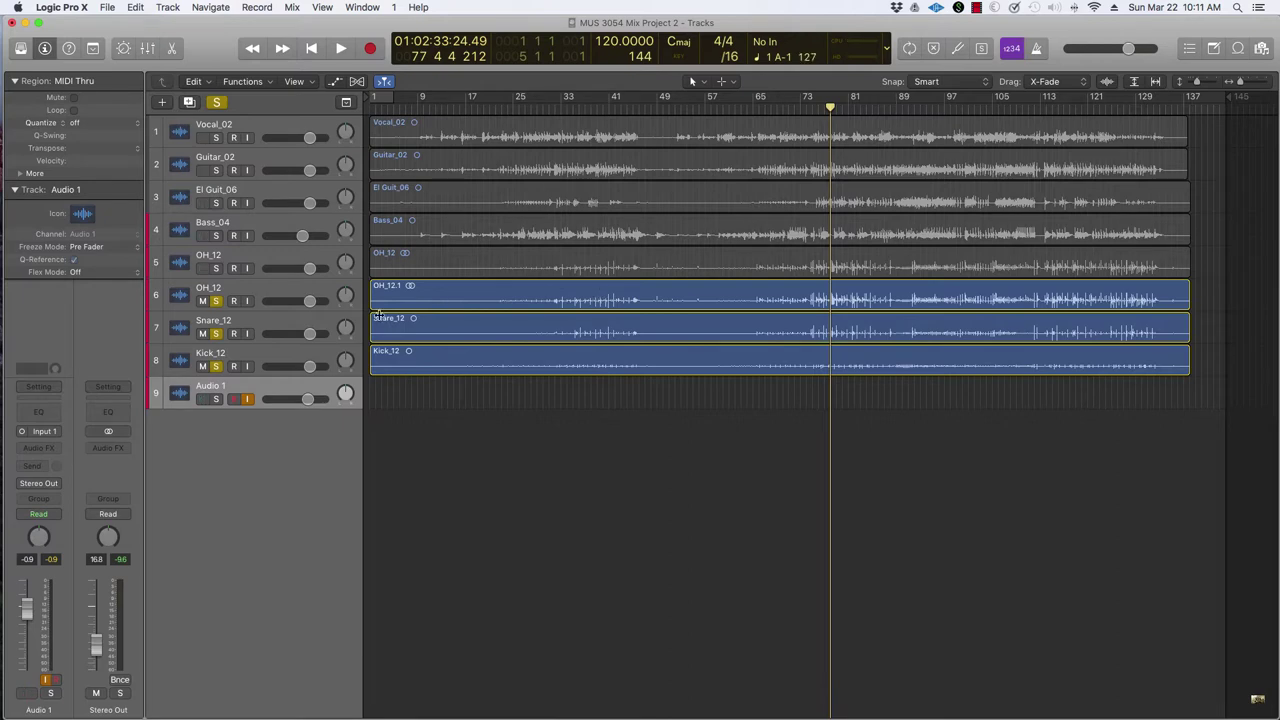
{"action": "left_click_drag", "start_coordinate": [210, 295], "coordinate": [218, 372]}
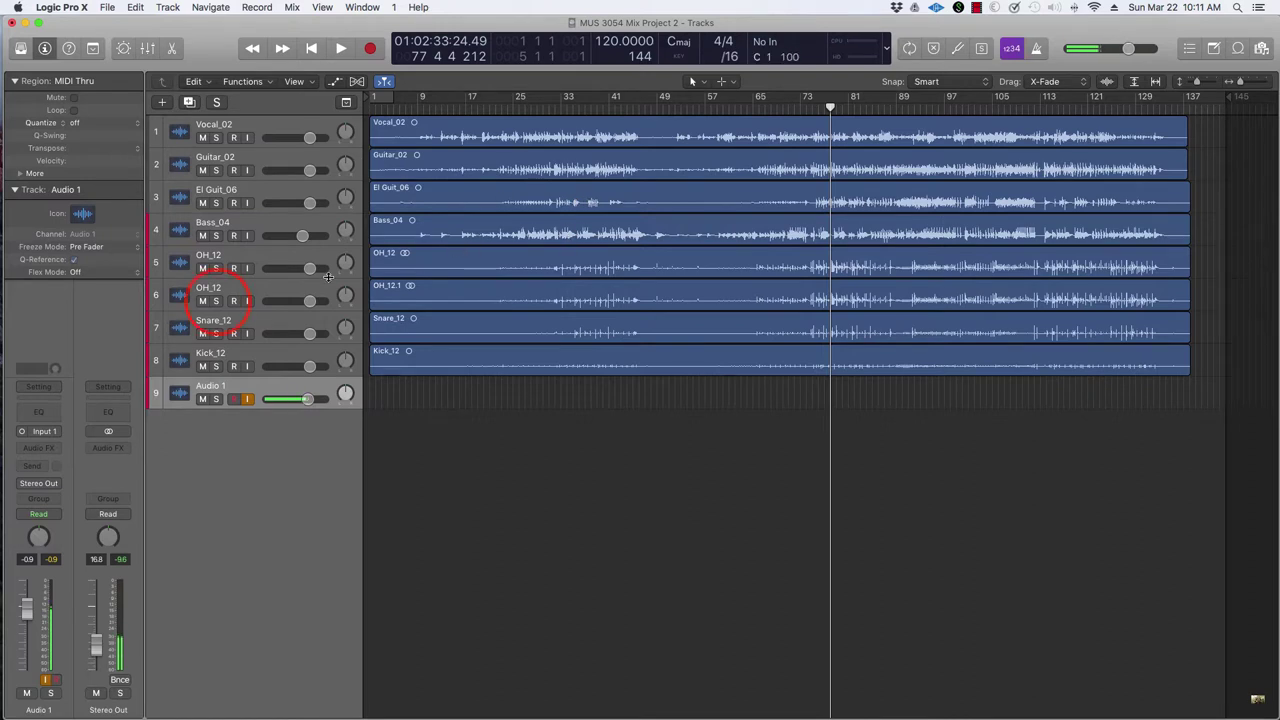
Toggle the second OH_12's solo and mute, set a bars 73–81 cycle, and select Kick_12
{"action": "left_click", "coordinate": [215, 302]}
{"action": "left_click", "coordinate": [215, 302]}
{"action": "left_click", "coordinate": [202, 302]}
{"action": "left_click", "coordinate": [202, 301]}
{"action": "left_click_drag", "start_coordinate": [811, 100], "coordinate": [872, 100]}
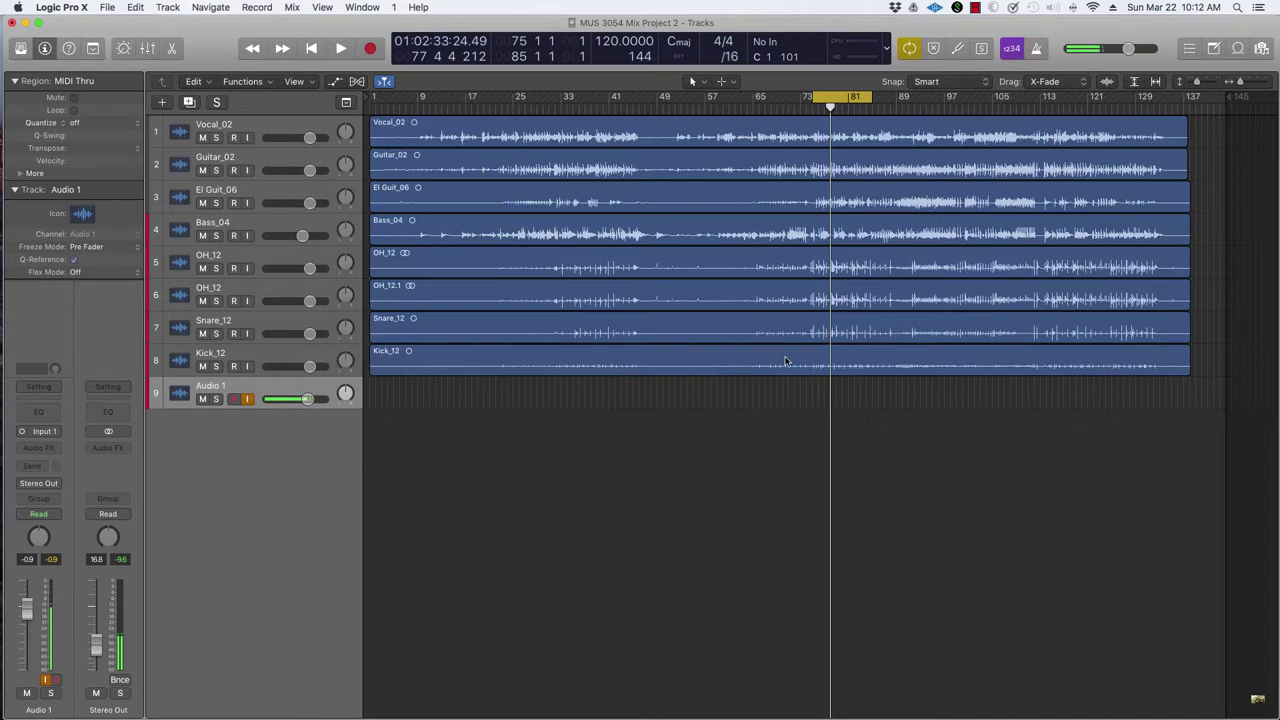
{"action": "left_click_drag", "start_coordinate": [785, 362], "coordinate": [663, 372]}
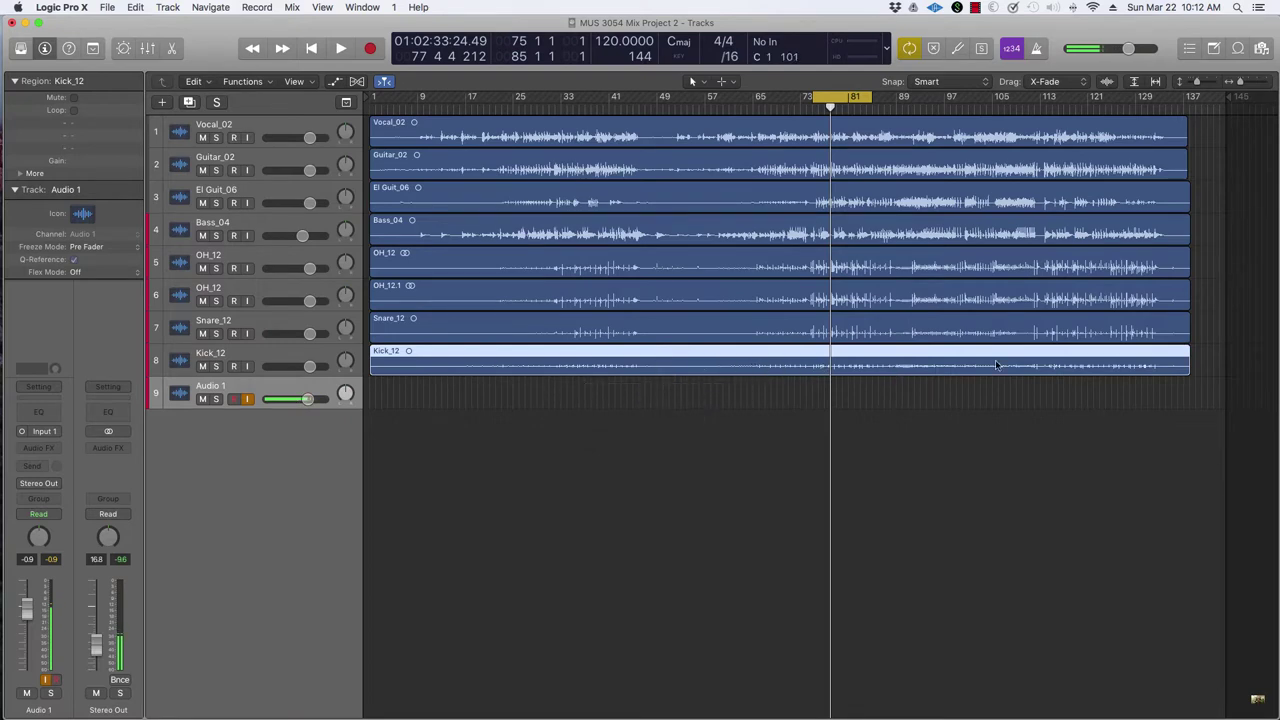
Apply Non-destructive Region Normalize (All) to Kick_12 for +5.6 dB gain, then close the editor
{"action": "left_click", "coordinate": [884, 368]}
{"action": "double_click", "coordinate": [884, 368]}
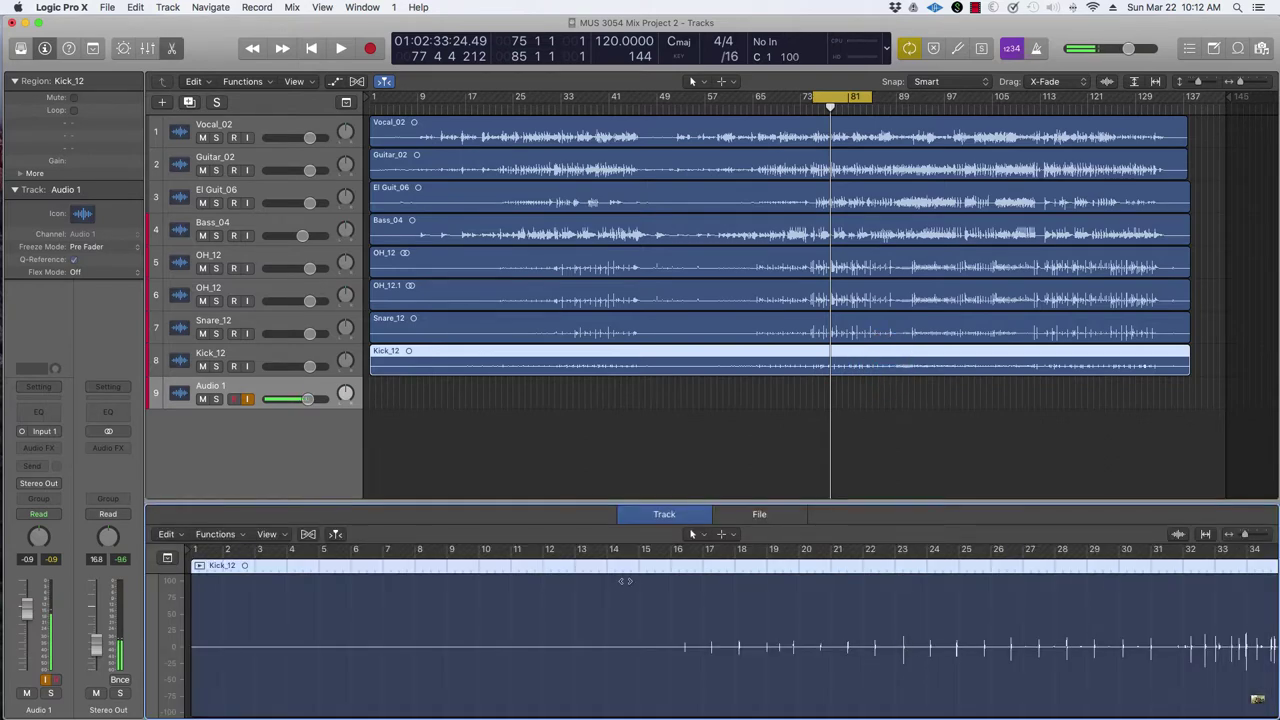
{"action": "left_click", "coordinate": [215, 534]}
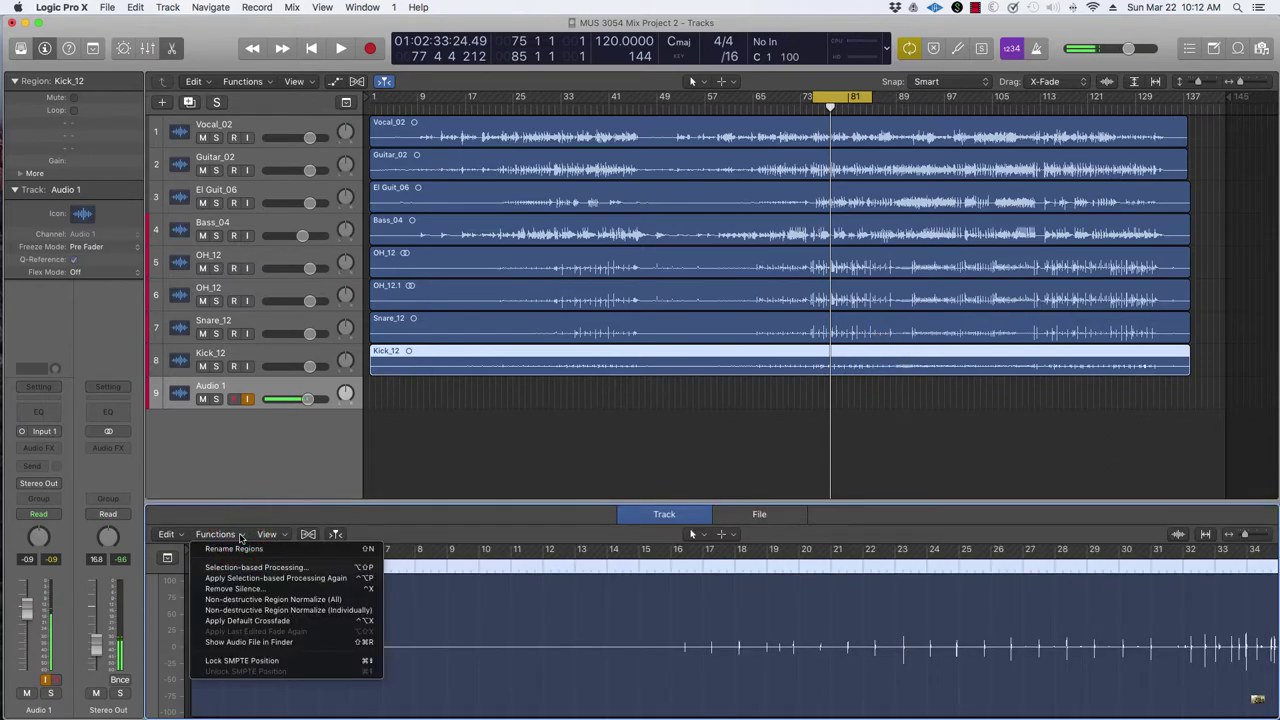
{"action": "left_click", "coordinate": [313, 600]}
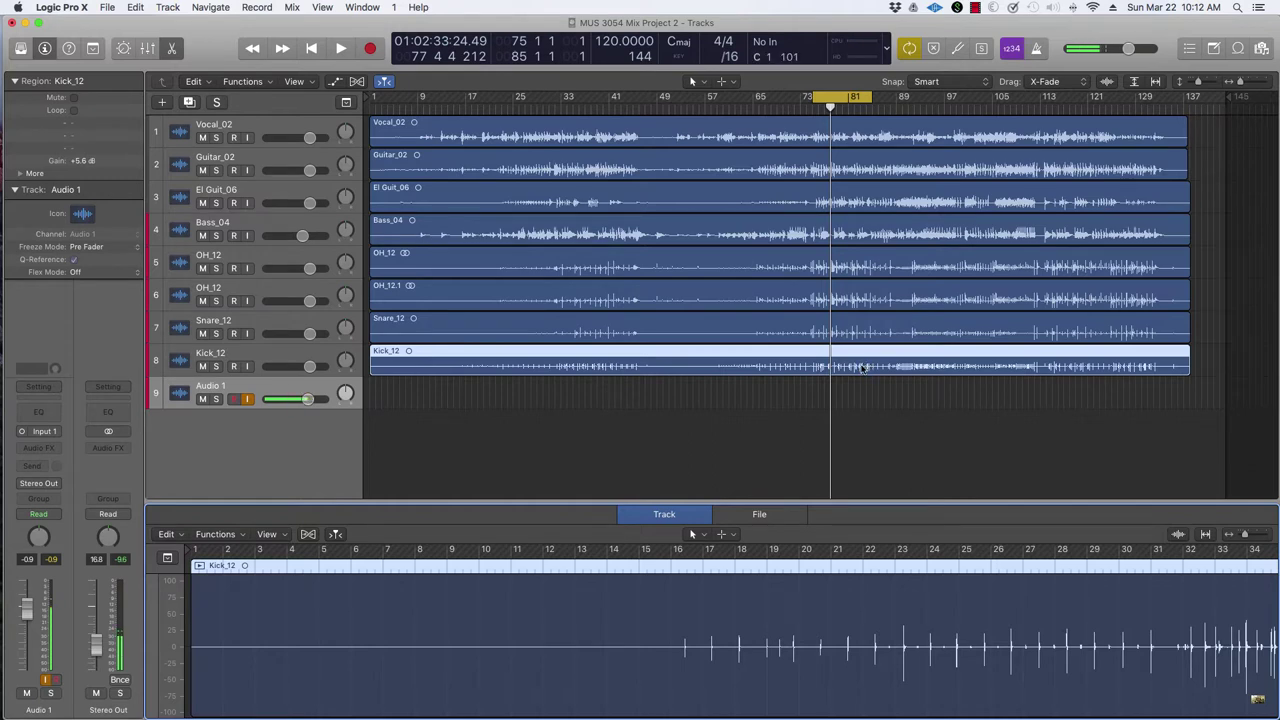
{"action": "left_click", "coordinate": [869, 610]}
{"action": "left_click", "coordinate": [875, 362]}
{"action": "double_click", "coordinate": [874, 364]}
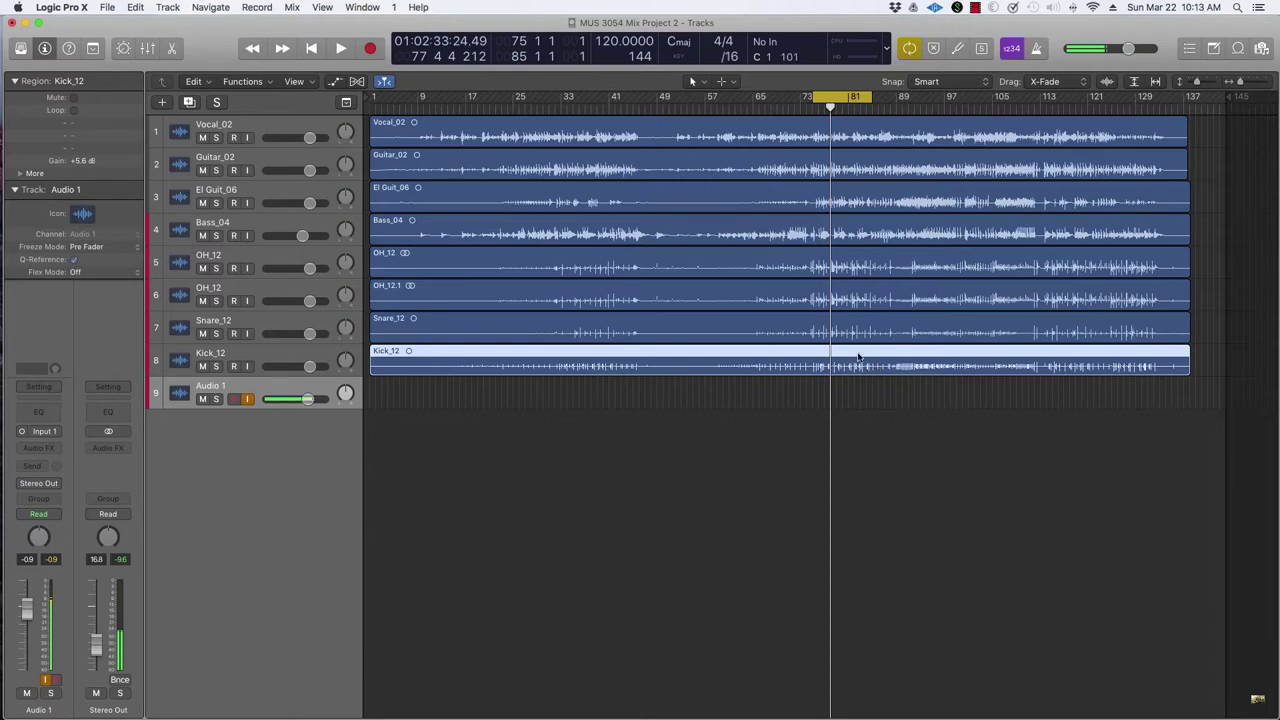
Audition the first OH_12 overhead in solo during a brief playback, then unsolo it
{"action": "left_click", "coordinate": [254, 290]}
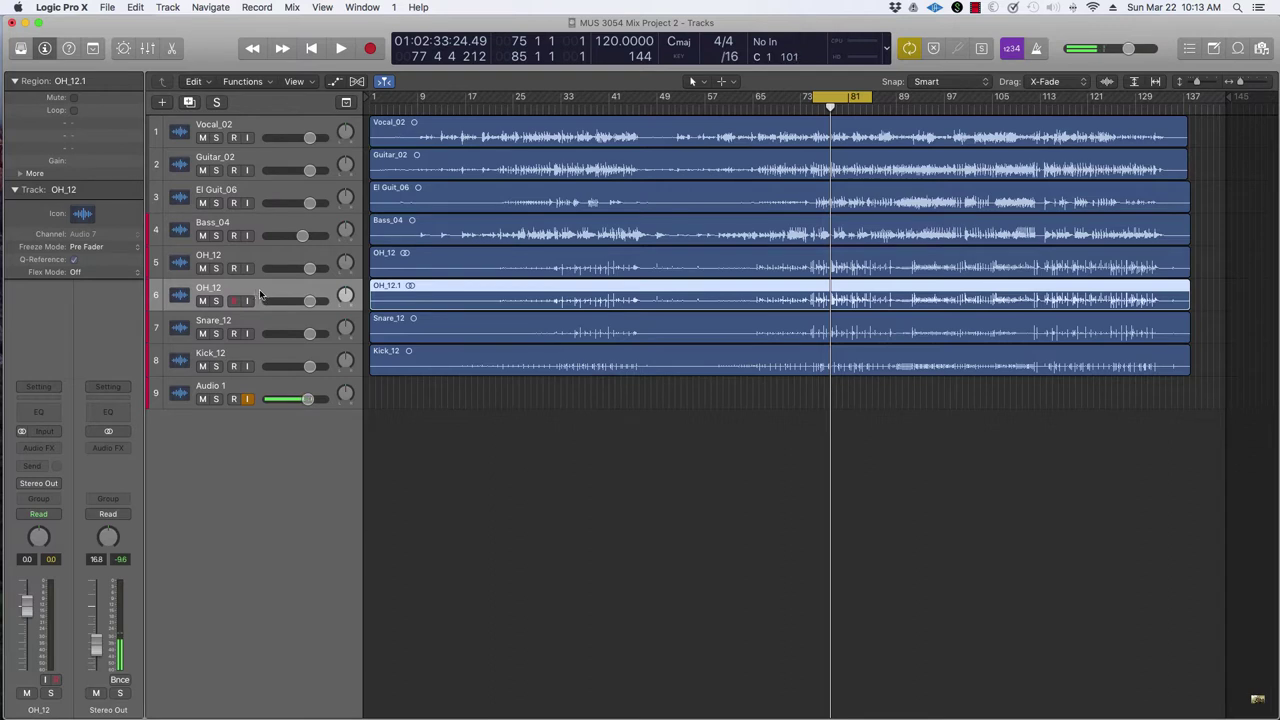
{"action": "left_click", "coordinate": [259, 260]}
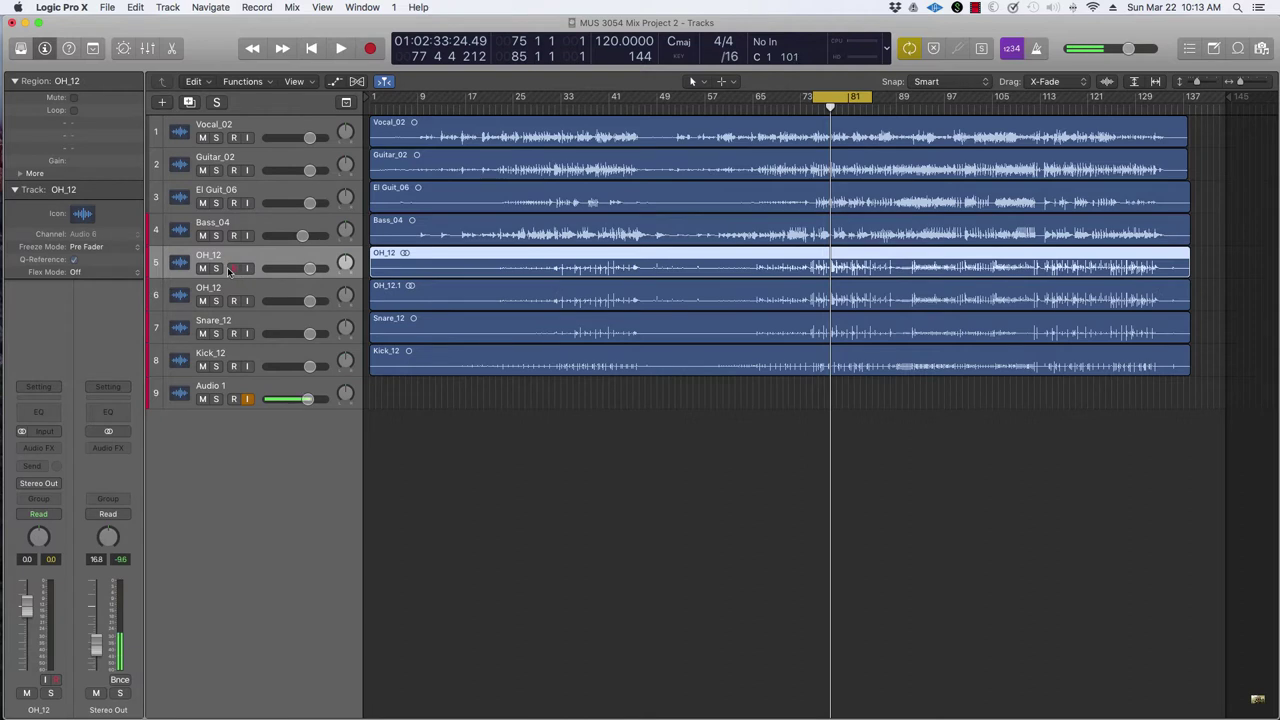
{"action": "left_click", "coordinate": [287, 260]}
{"action": "left_click", "coordinate": [216, 269]}
{"action": "left_click", "coordinate": [216, 301]}
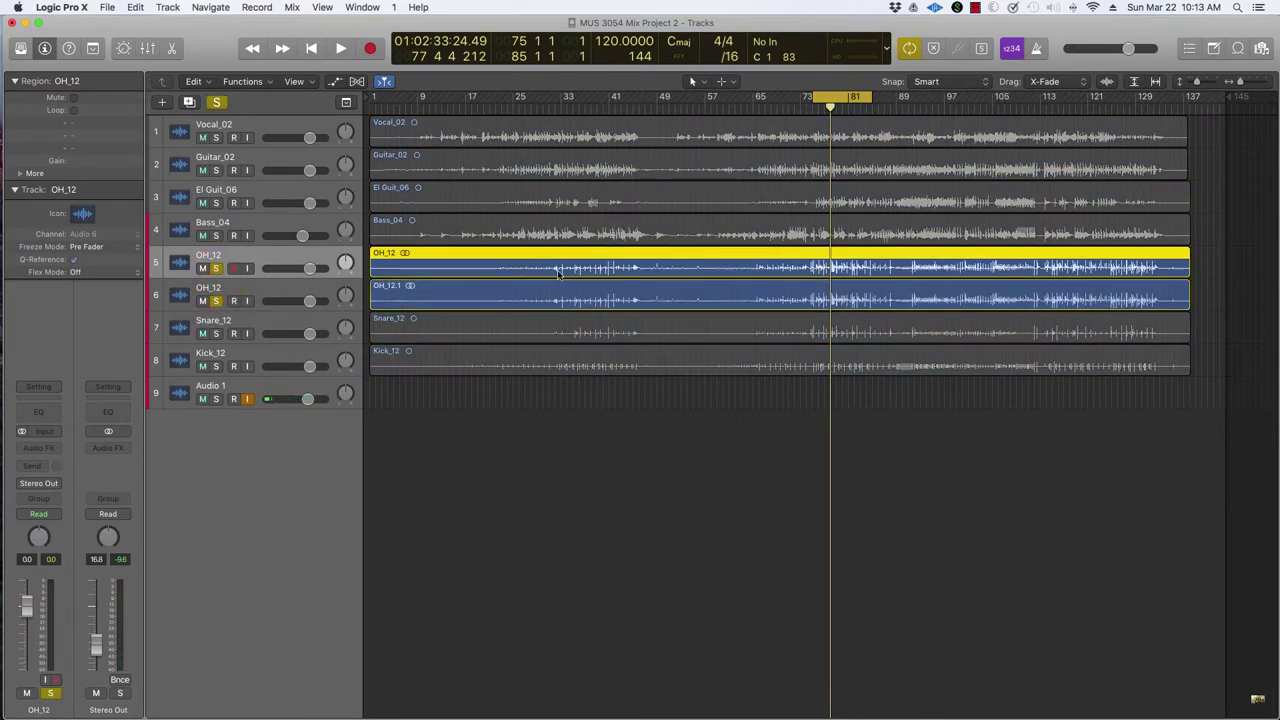
{"action": "left_click", "coordinate": [216, 301]}
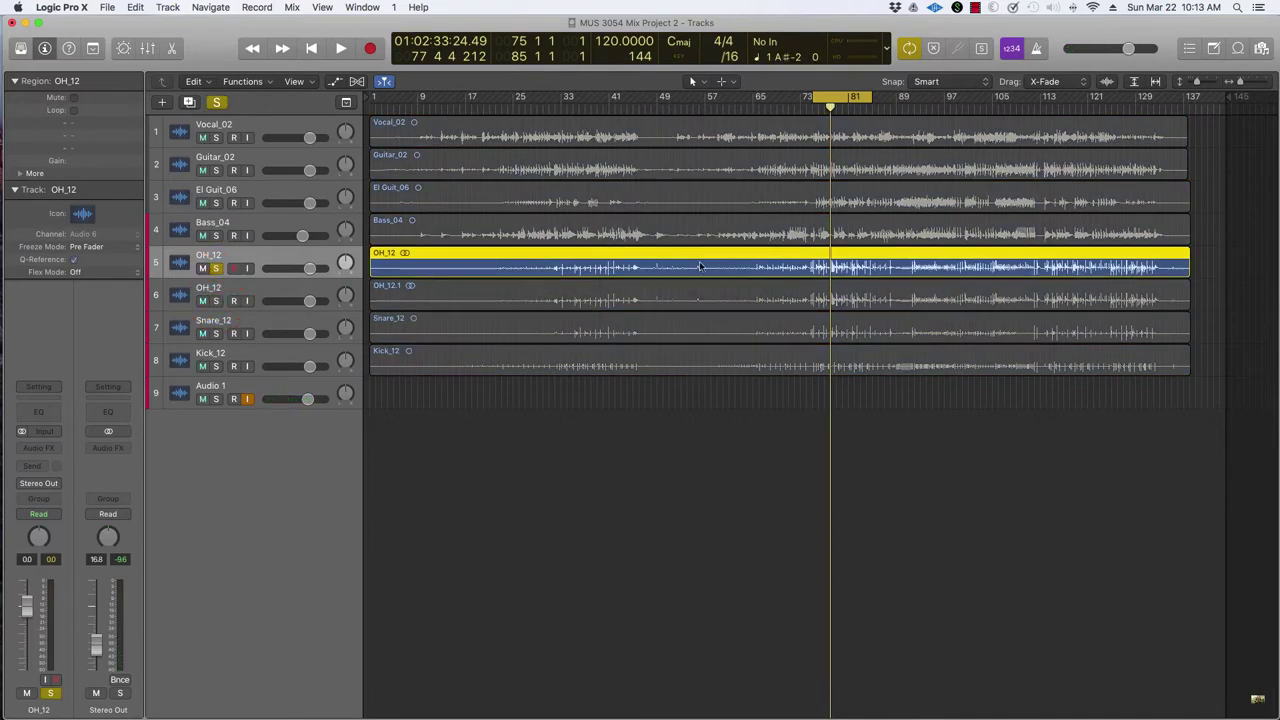
{"action": "key", "text": "space"}
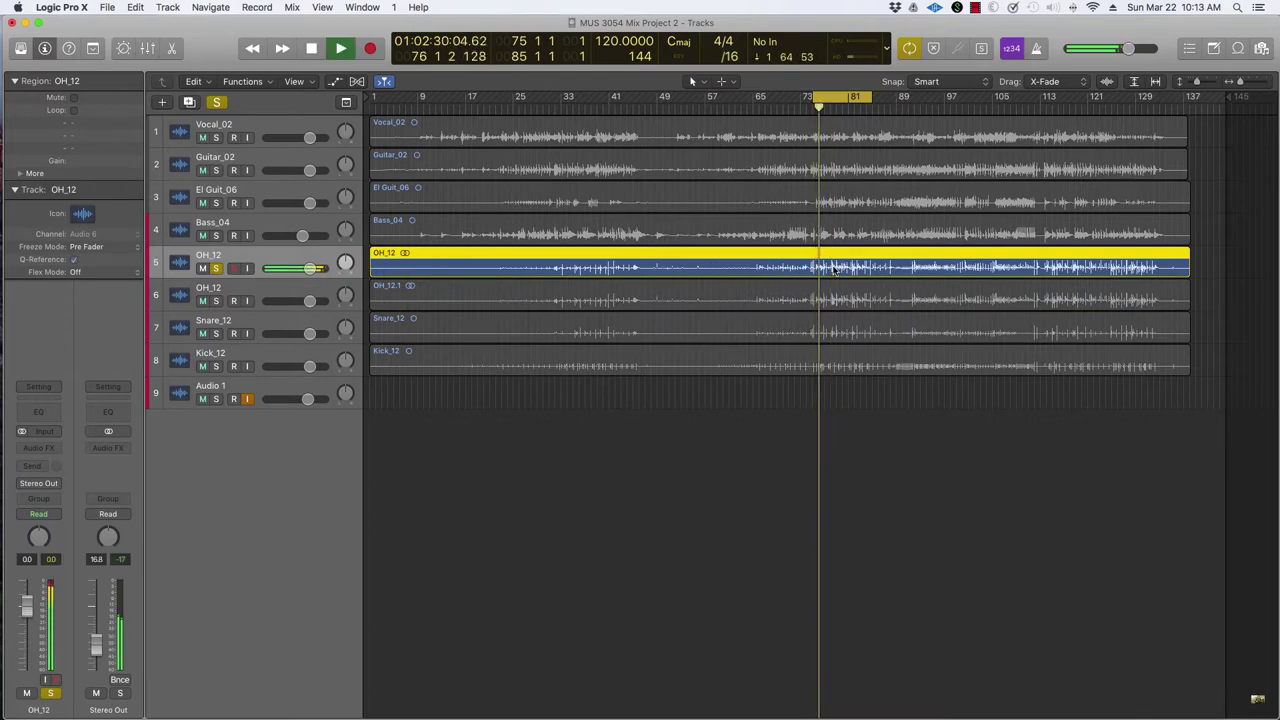
{"action": "left_click", "coordinate": [215, 268]}
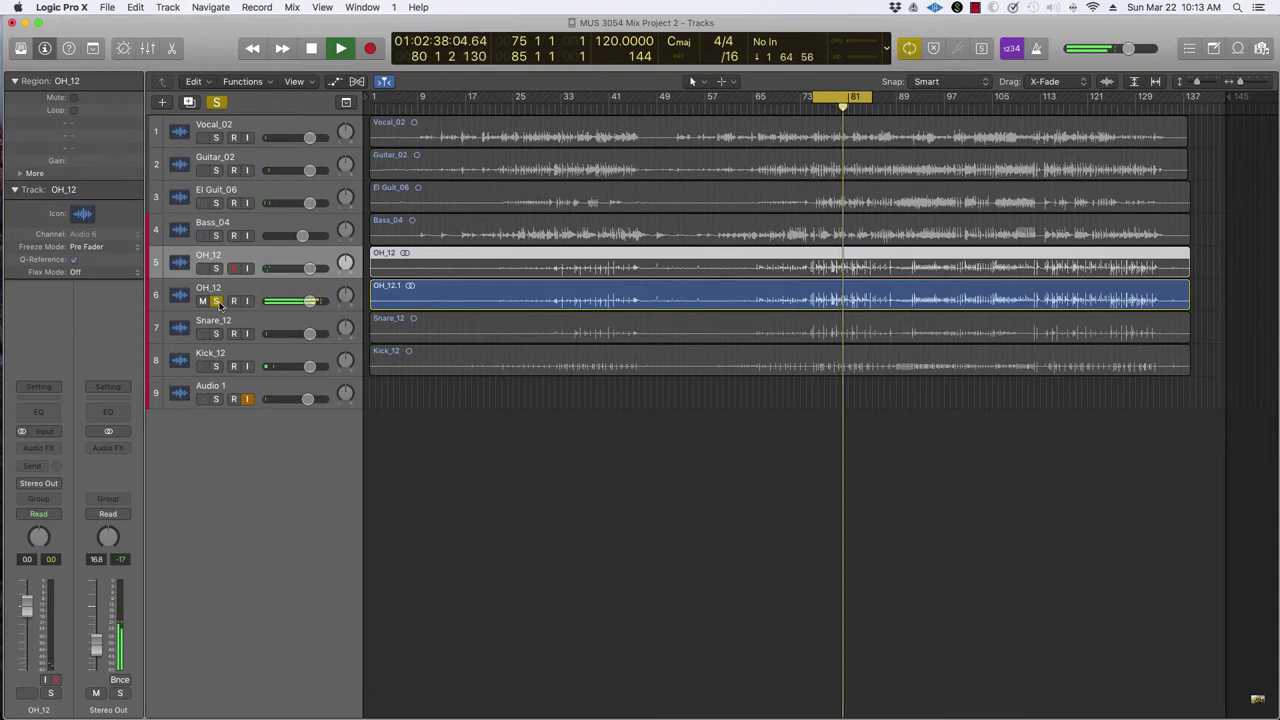
{"action": "key", "text": "space"}
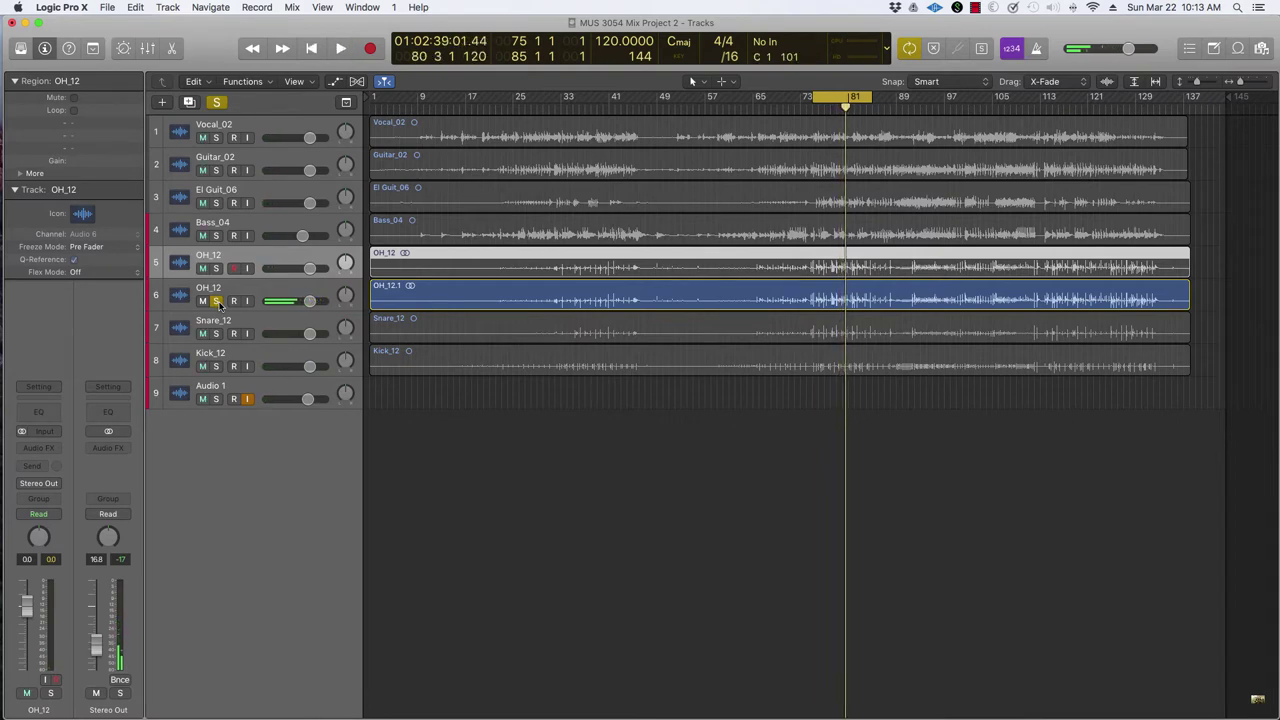
Solo both OH_12 overheads, Snare_12 and Kick_12, and play the cycle from the listening point
{"action": "left_click", "coordinate": [240, 258]}
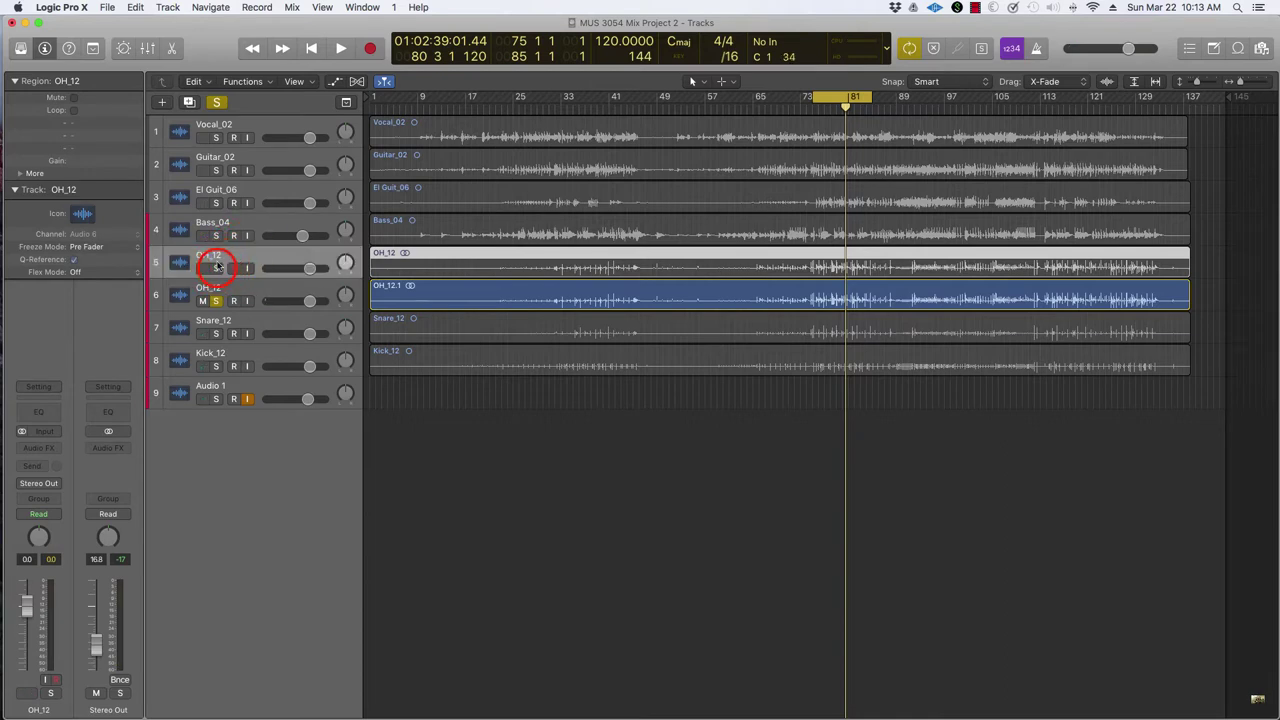
{"action": "left_click", "coordinate": [372, 262]}
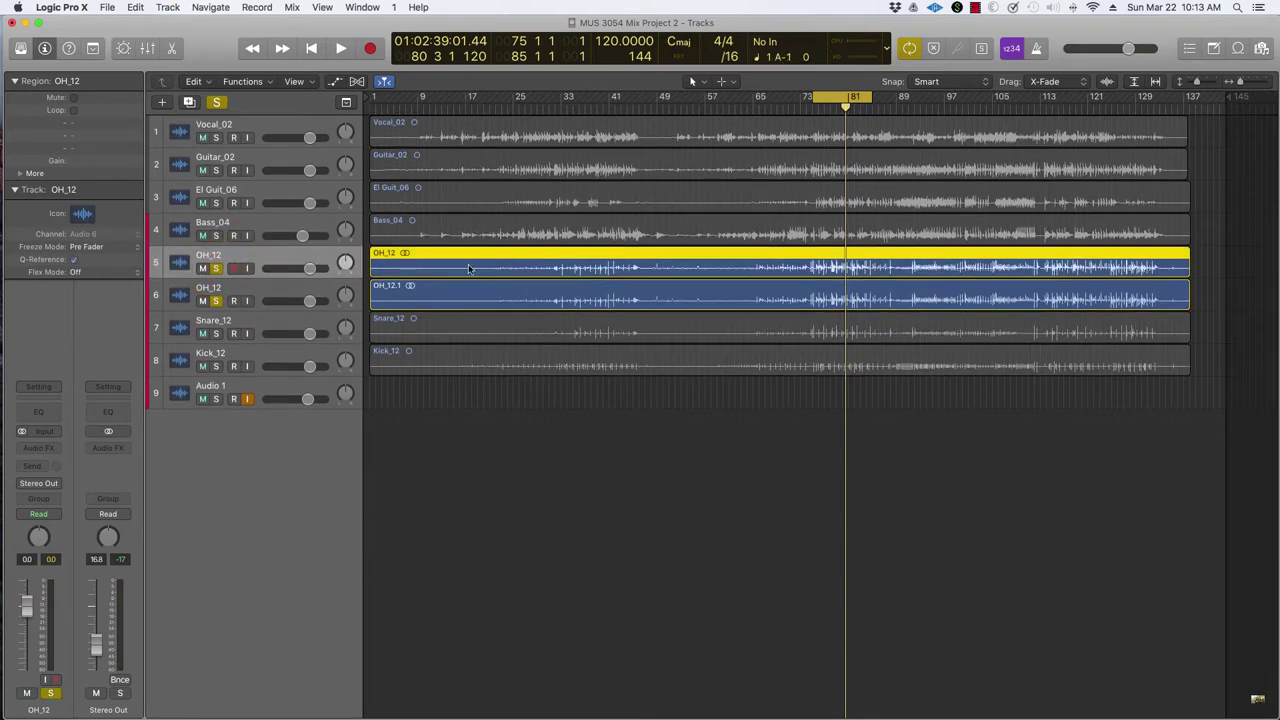
{"action": "left_click", "coordinate": [257, 264]}
{"action": "left_click", "coordinate": [257, 264]}
{"action": "left_click", "coordinate": [215, 334]}
{"action": "left_click", "coordinate": [216, 366]}
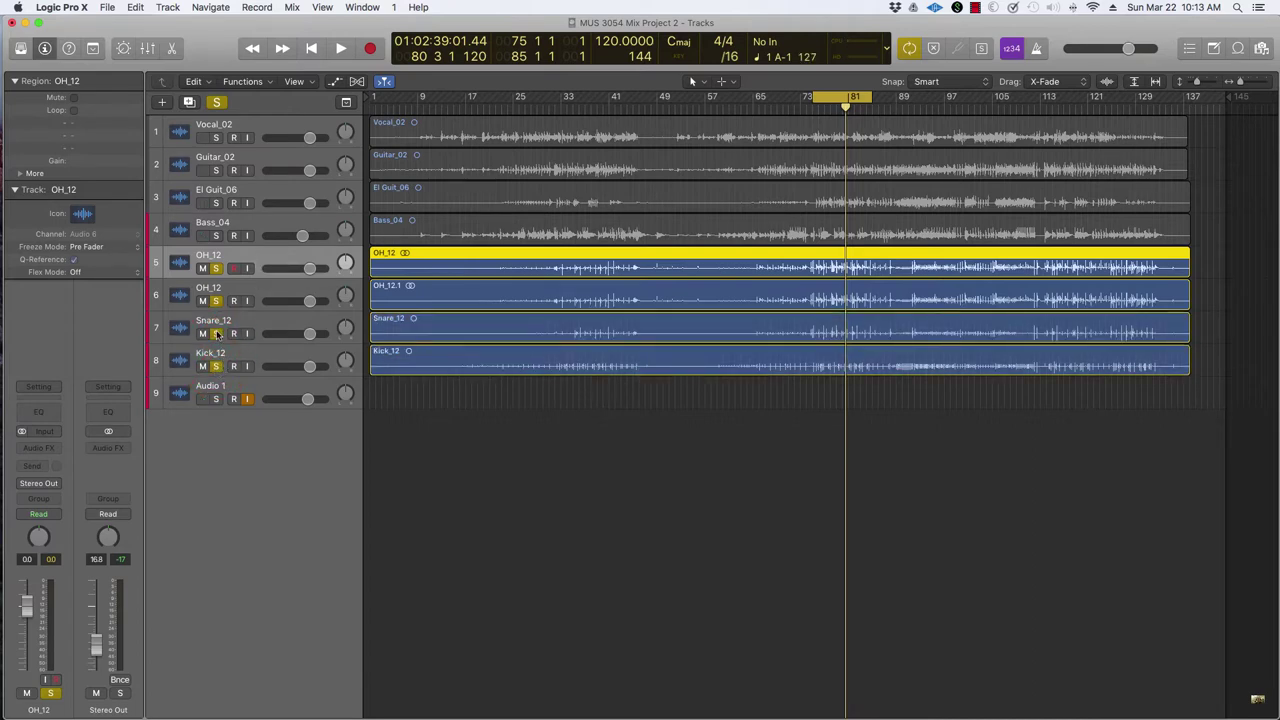
{"action": "left_click", "coordinate": [815, 283]}
{"action": "key", "text": "space"}
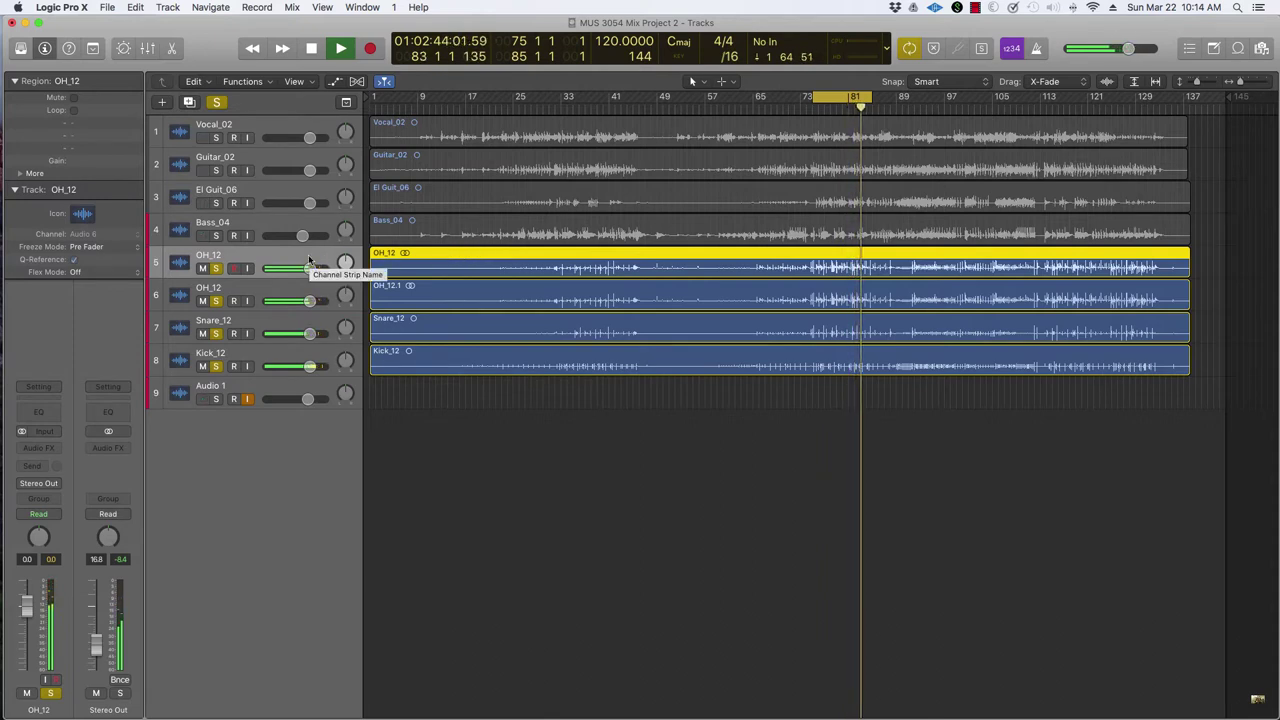
Unsolo both OH_12 overheads and Snare_12, leaving only Kick_12 soloed, and stop playback
{"action": "left_click", "coordinate": [216, 269]}
{"action": "left_click_drag", "start_coordinate": [218, 270], "coordinate": [222, 340]}
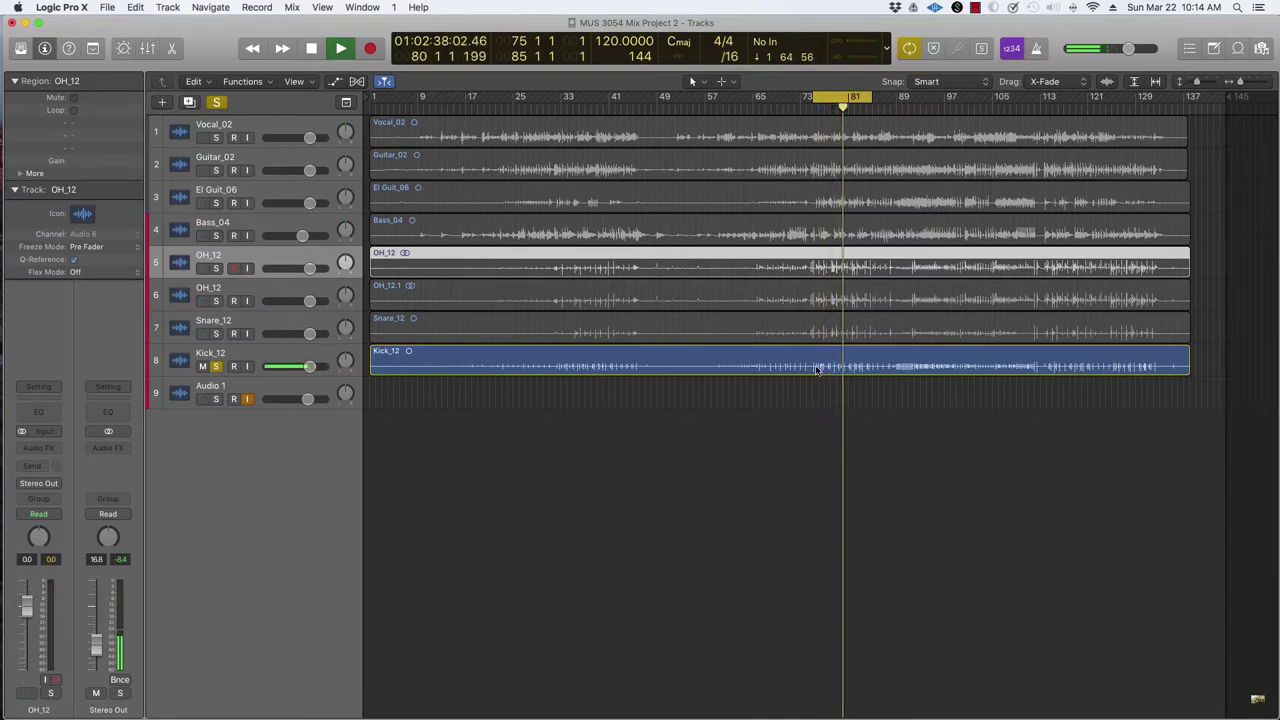
{"action": "key", "text": "space"}
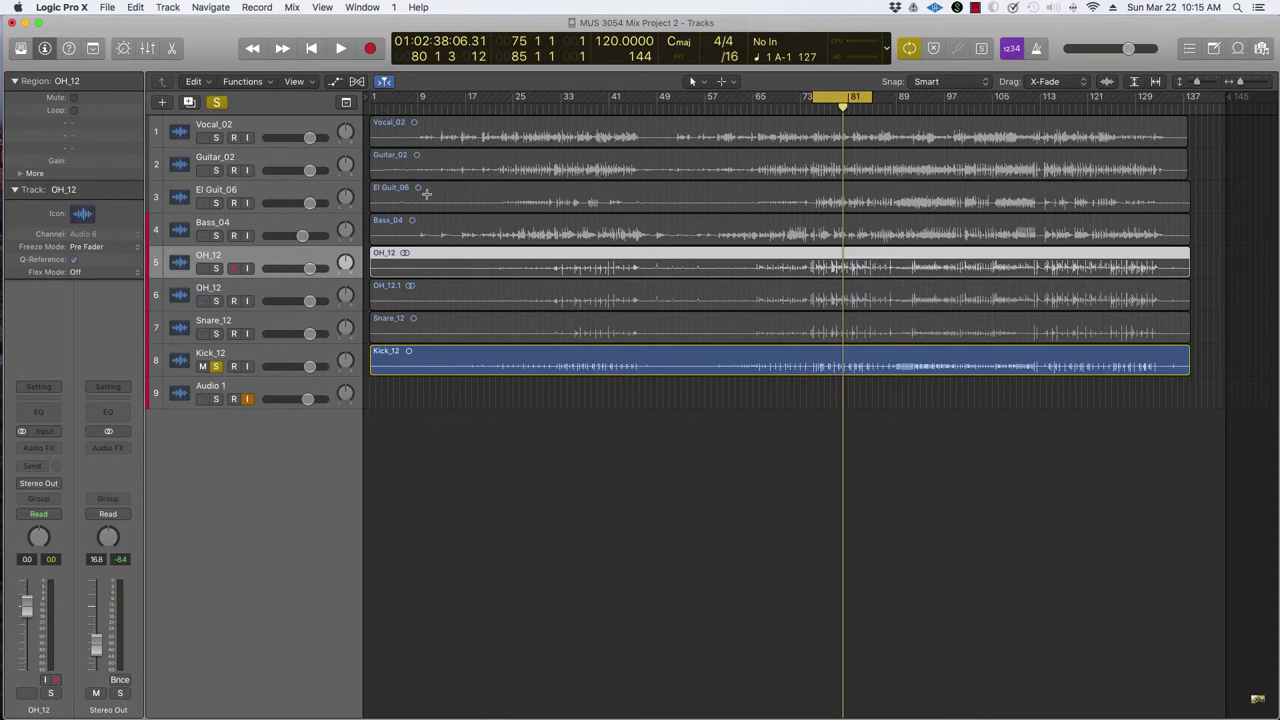
{"action": "left_click", "coordinate": [362, 7]}
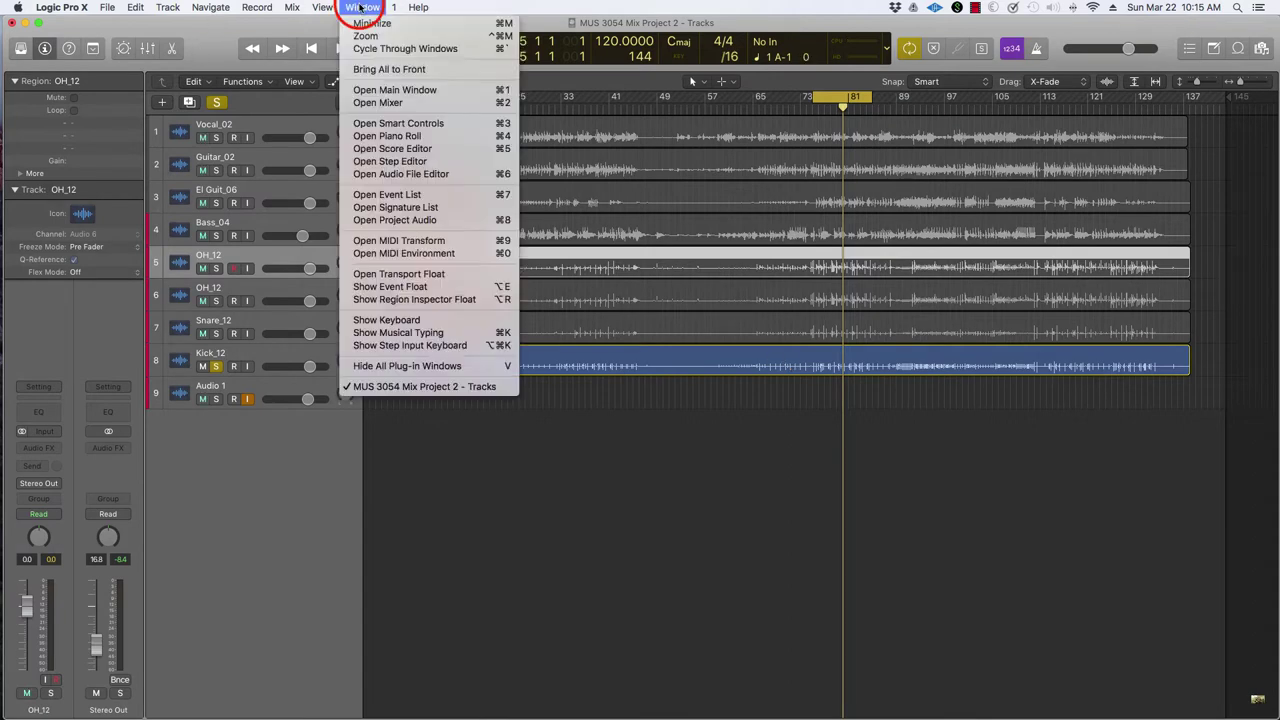
Open the Mixer and step through the channel strips from Vocal_02 to Kick_12
{"action": "left_click", "coordinate": [407, 103]}
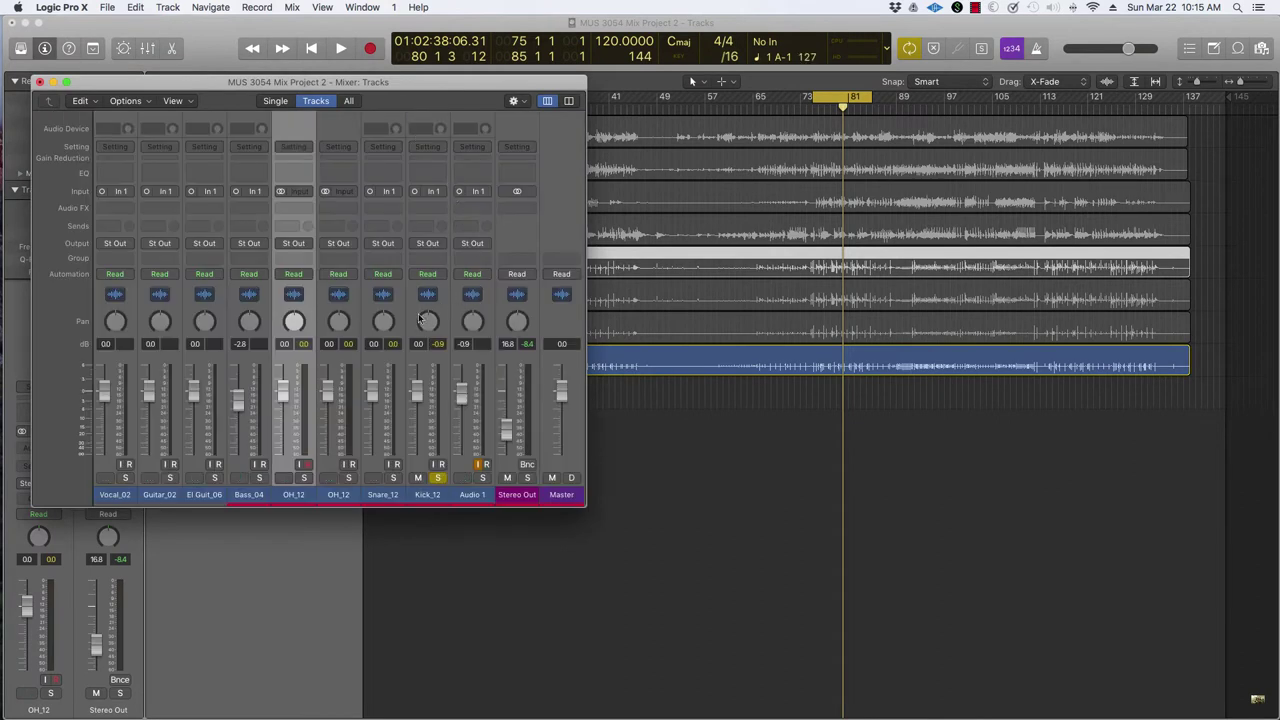
{"action": "left_click", "coordinate": [111, 495]}
{"action": "left_click", "coordinate": [158, 495]}
{"action": "left_click", "coordinate": [204, 495]}
{"action": "left_click", "coordinate": [252, 495]}
{"action": "left_click", "coordinate": [293, 495]}
{"action": "left_click", "coordinate": [338, 495]}
{"action": "left_click", "coordinate": [383, 495]}
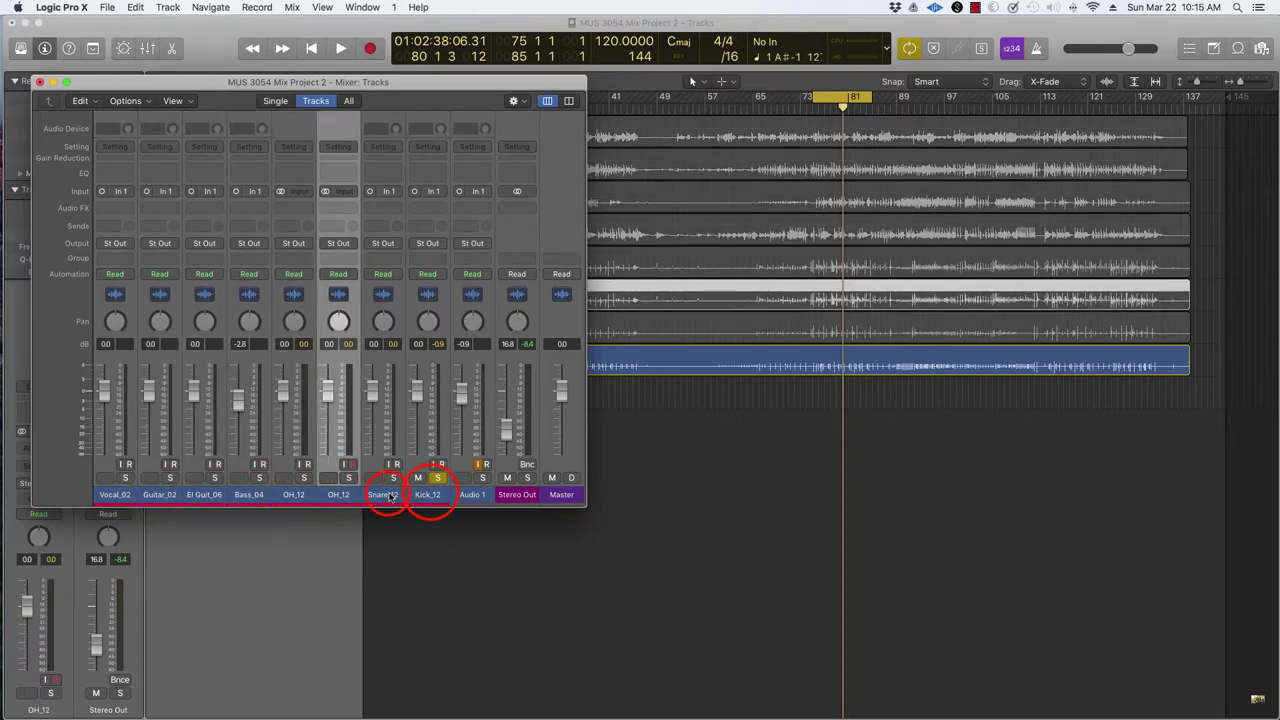
{"action": "left_click", "coordinate": [428, 495]}
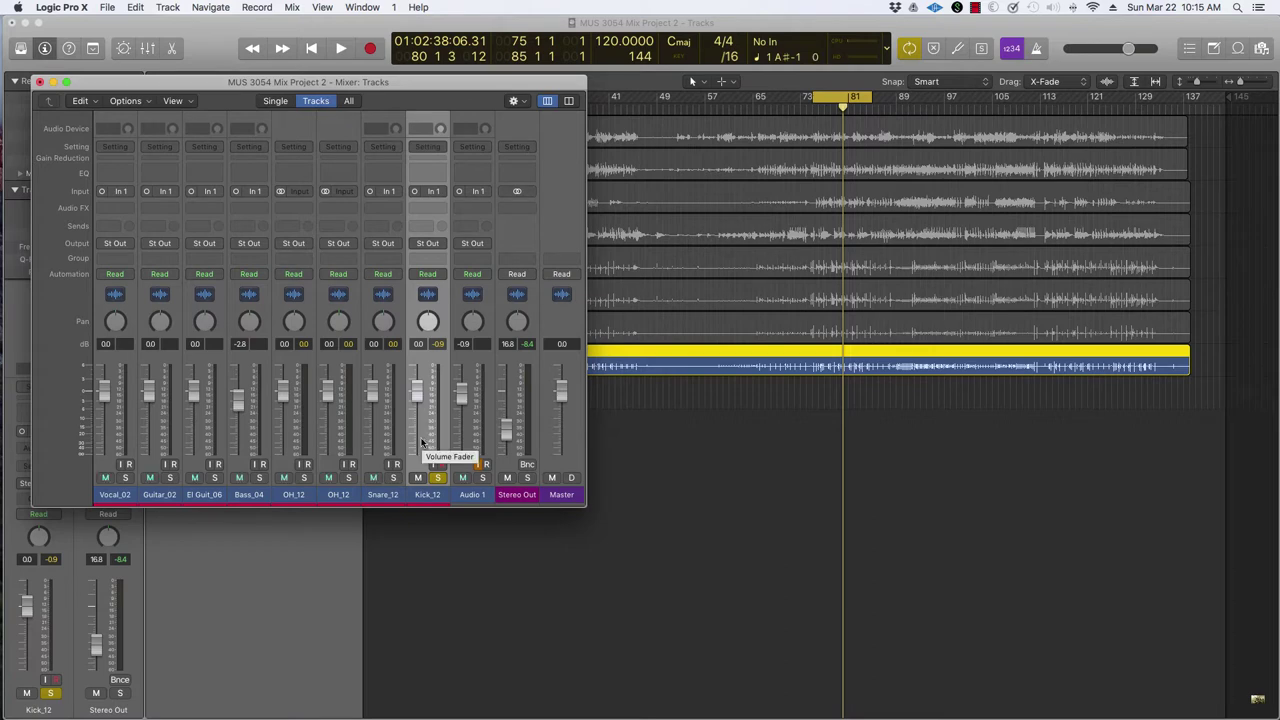
{"action": "left_click", "coordinate": [50, 205]}
{"action": "left_click", "coordinate": [438, 209]}
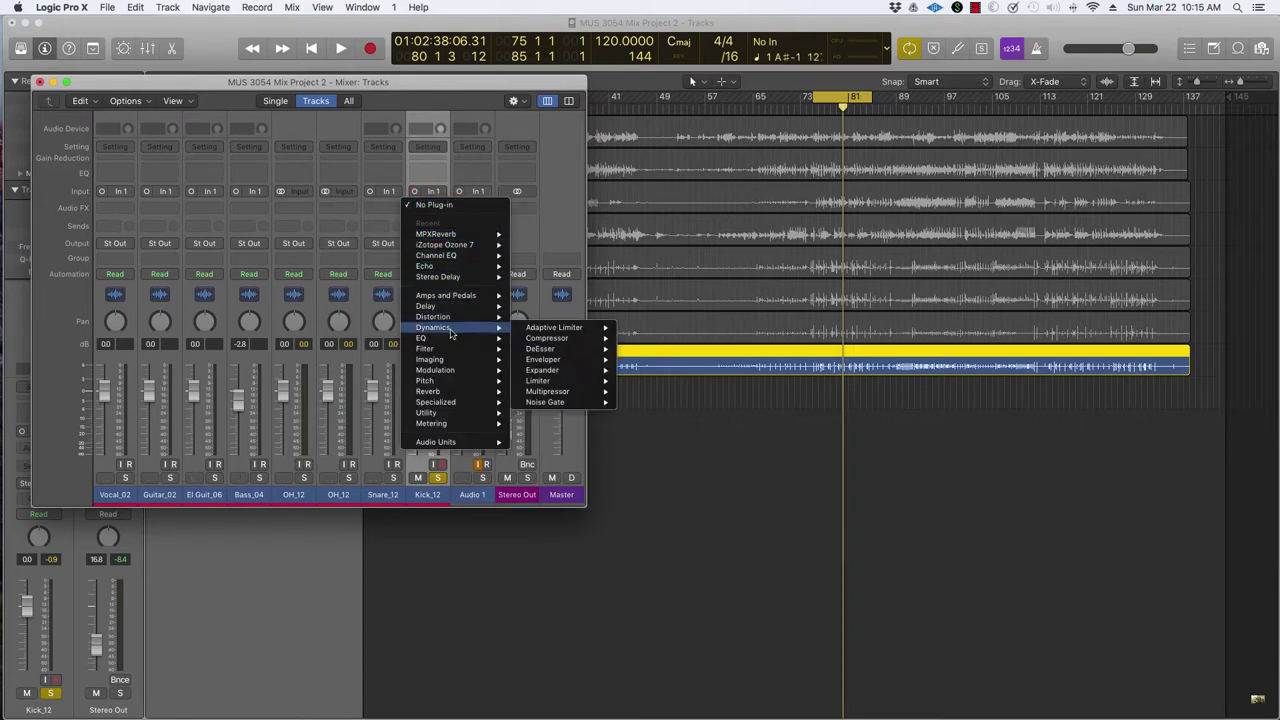
{"action": "mouse_move", "coordinate": [448, 340]}
{"action": "mouse_move", "coordinate": [553, 339]}
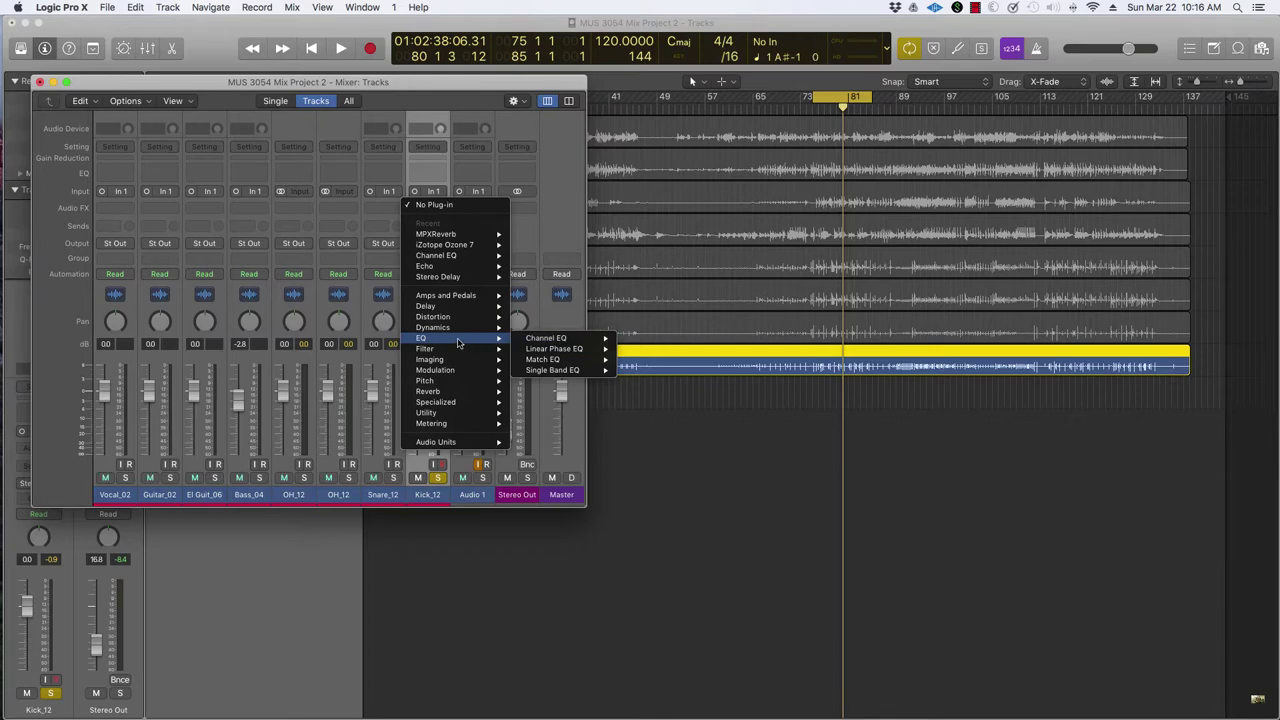
{"action": "key", "text": "Escape"}
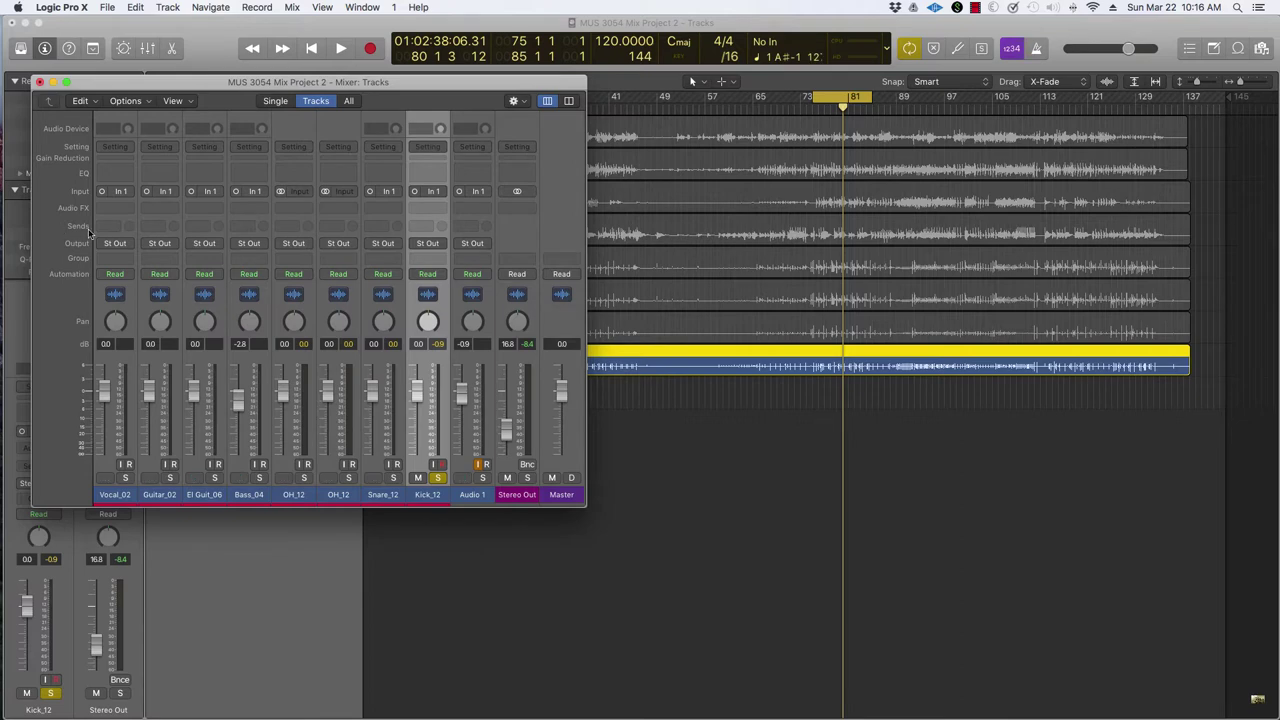
Insert an enlarged Channel EQ on Kick_12, turn on its Analyzer, play, and enable the high-cut band
{"action": "left_click", "coordinate": [424, 174]}
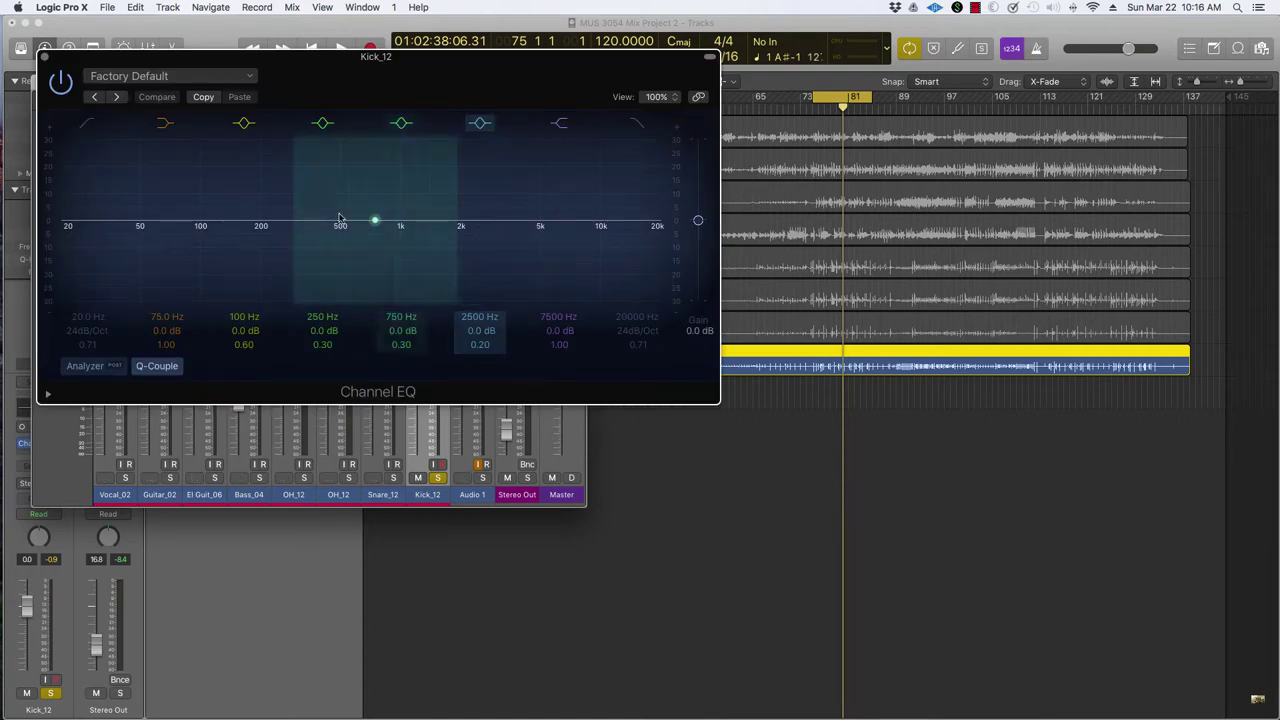
{"action": "left_click_drag", "start_coordinate": [717, 396], "coordinate": [1051, 561]}
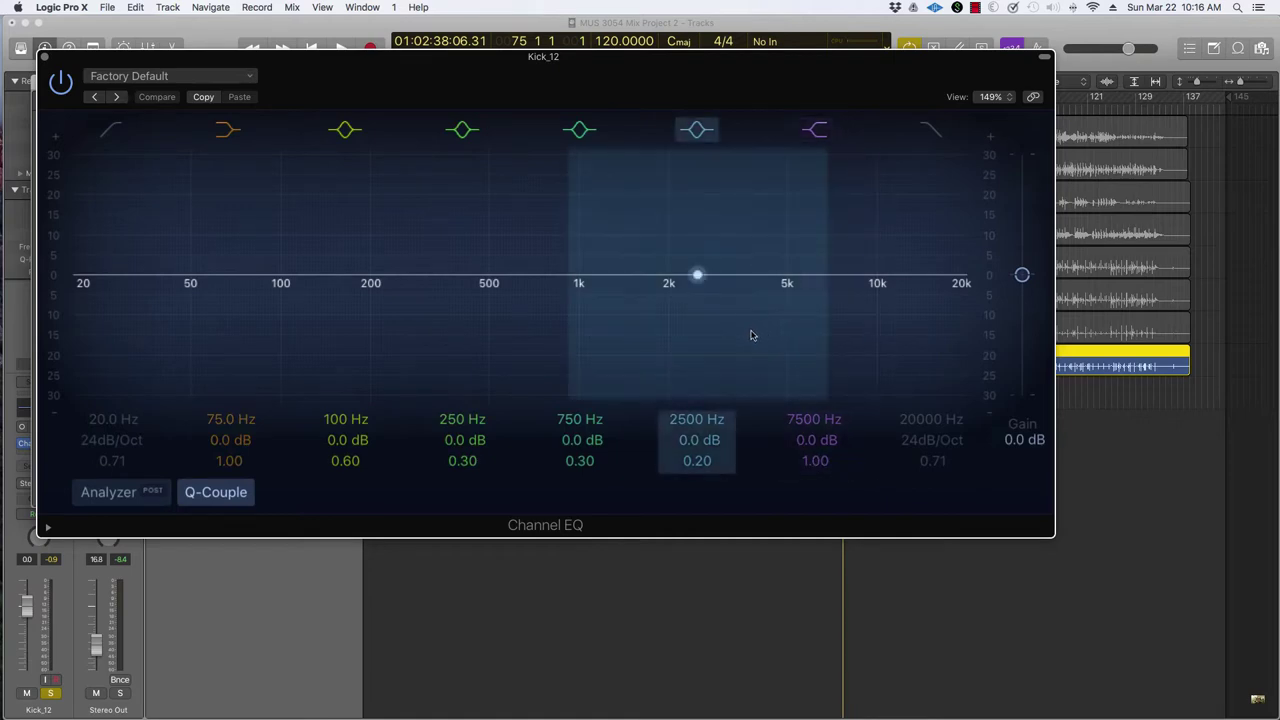
{"action": "left_click", "coordinate": [114, 500]}
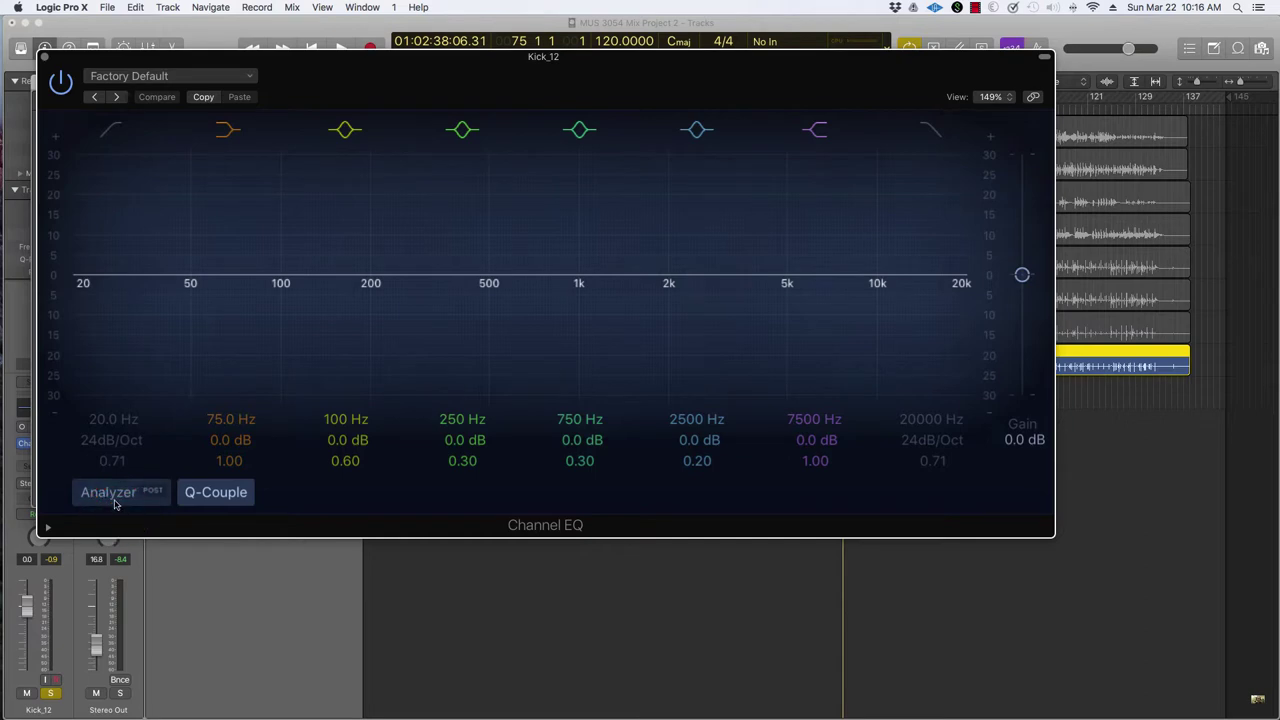
{"action": "left_click", "coordinate": [118, 500]}
{"action": "key", "text": "space"}
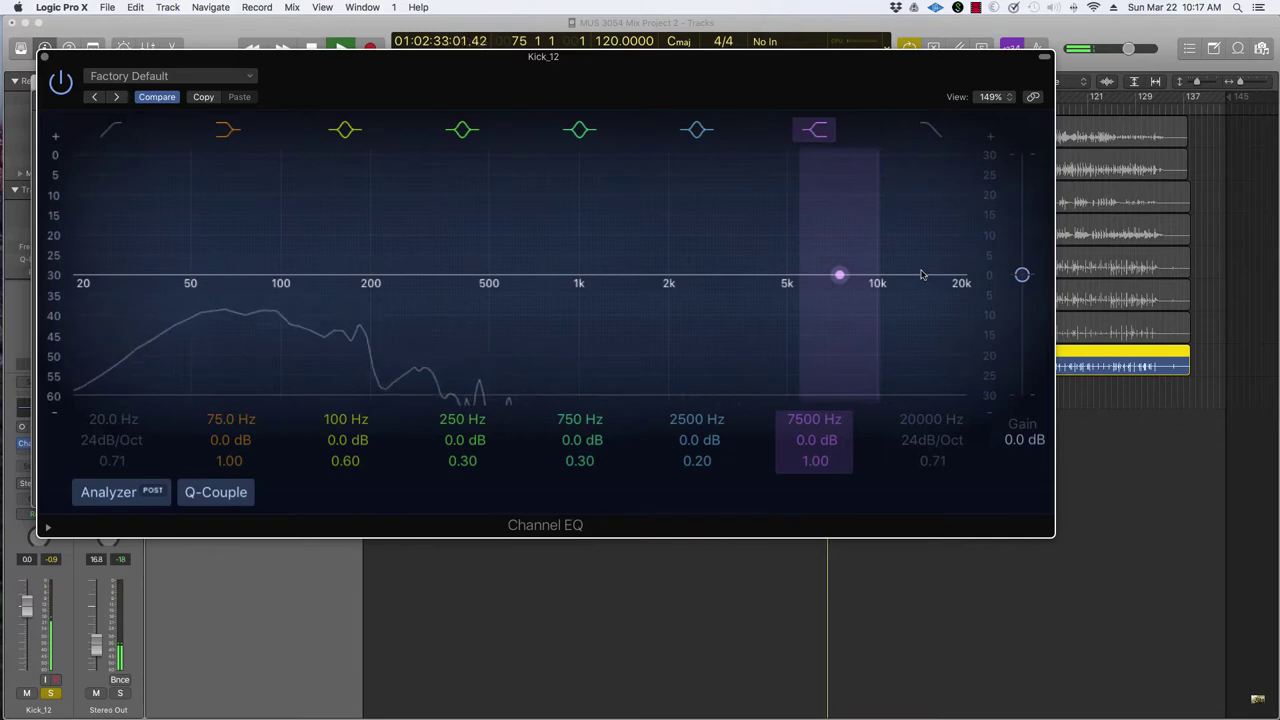
{"action": "left_click", "coordinate": [930, 130]}
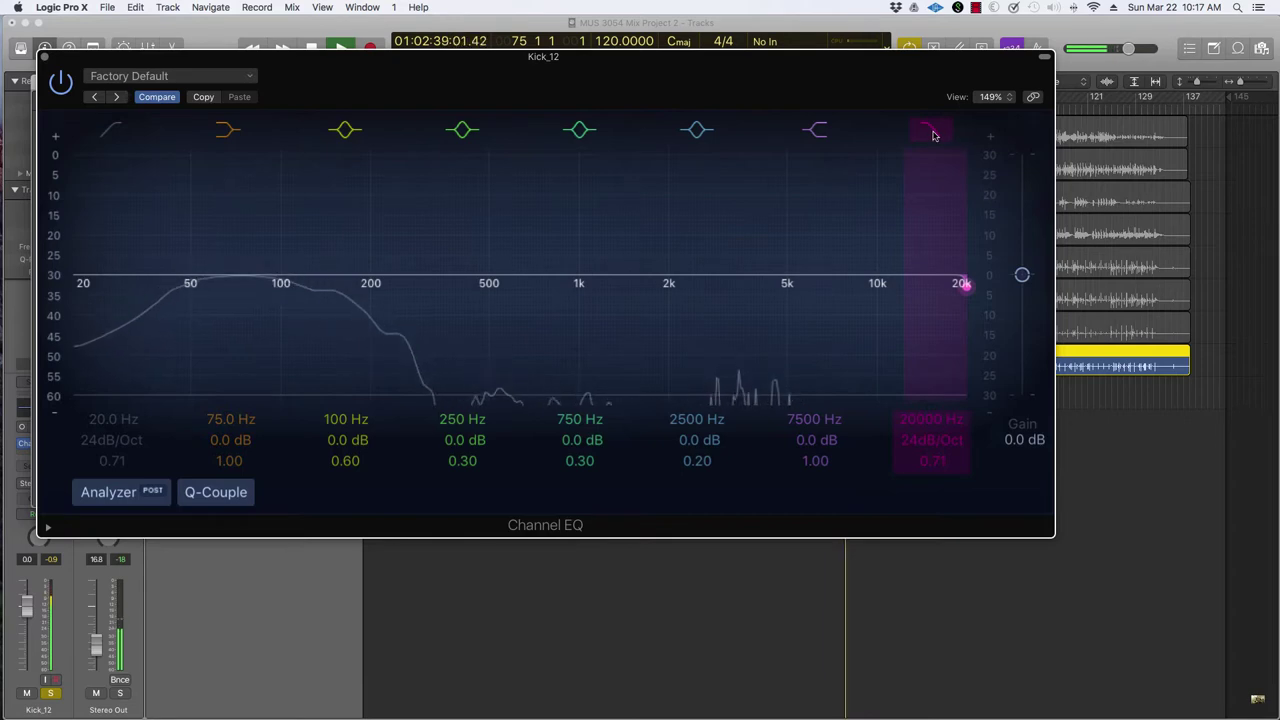
Pull Kick_12's EQ high-cut from 20 kHz down to about 4200 Hz
{"action": "left_click", "coordinate": [931, 131]}
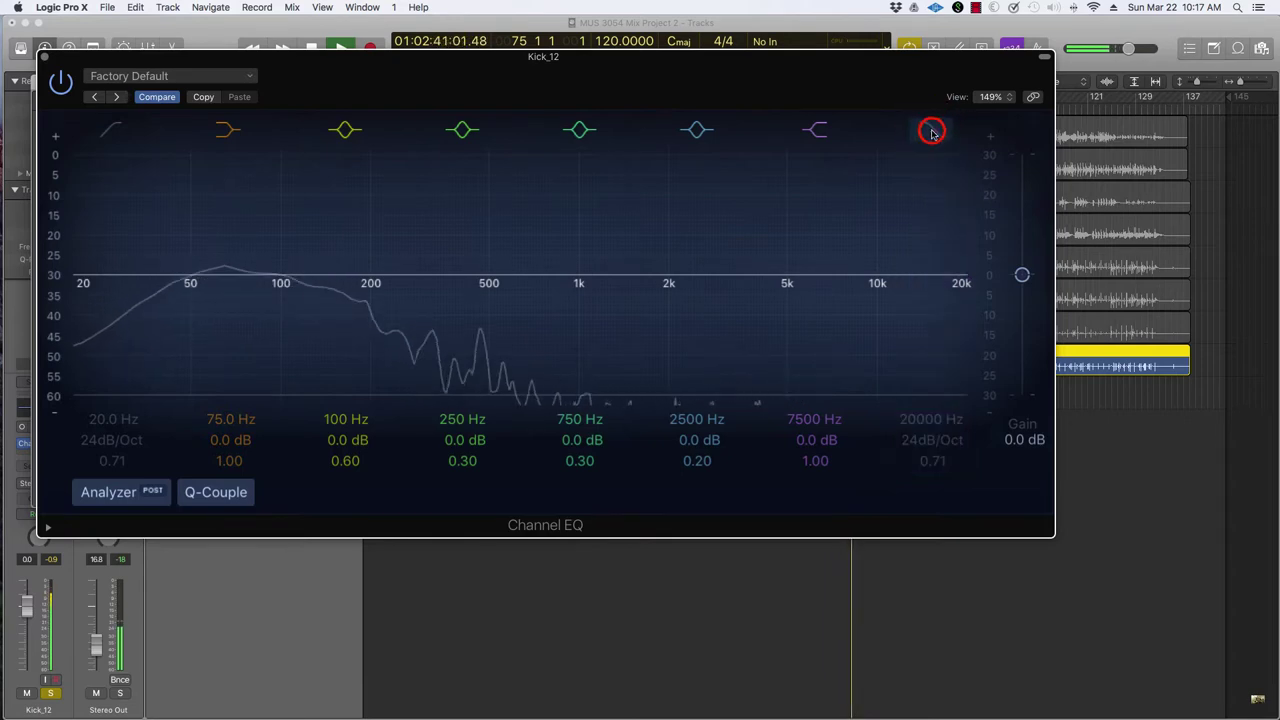
{"action": "left_click", "coordinate": [931, 131]}
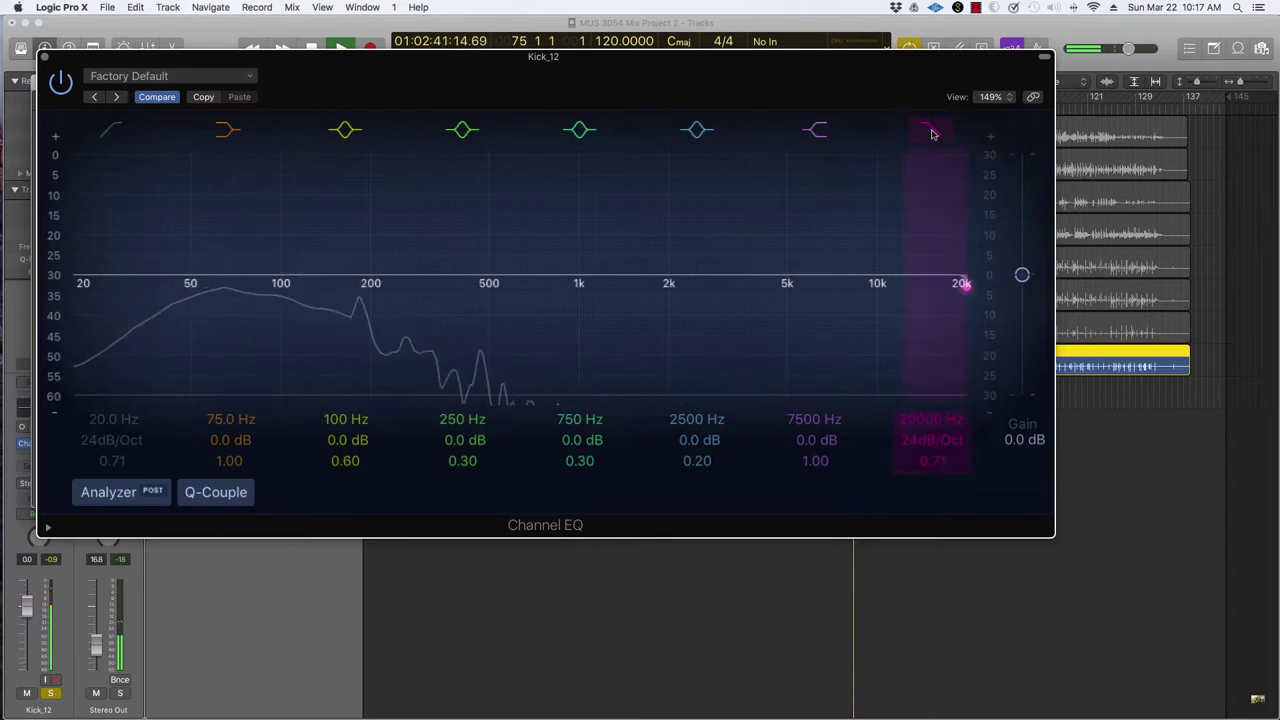
{"action": "left_click", "coordinate": [964, 285]}
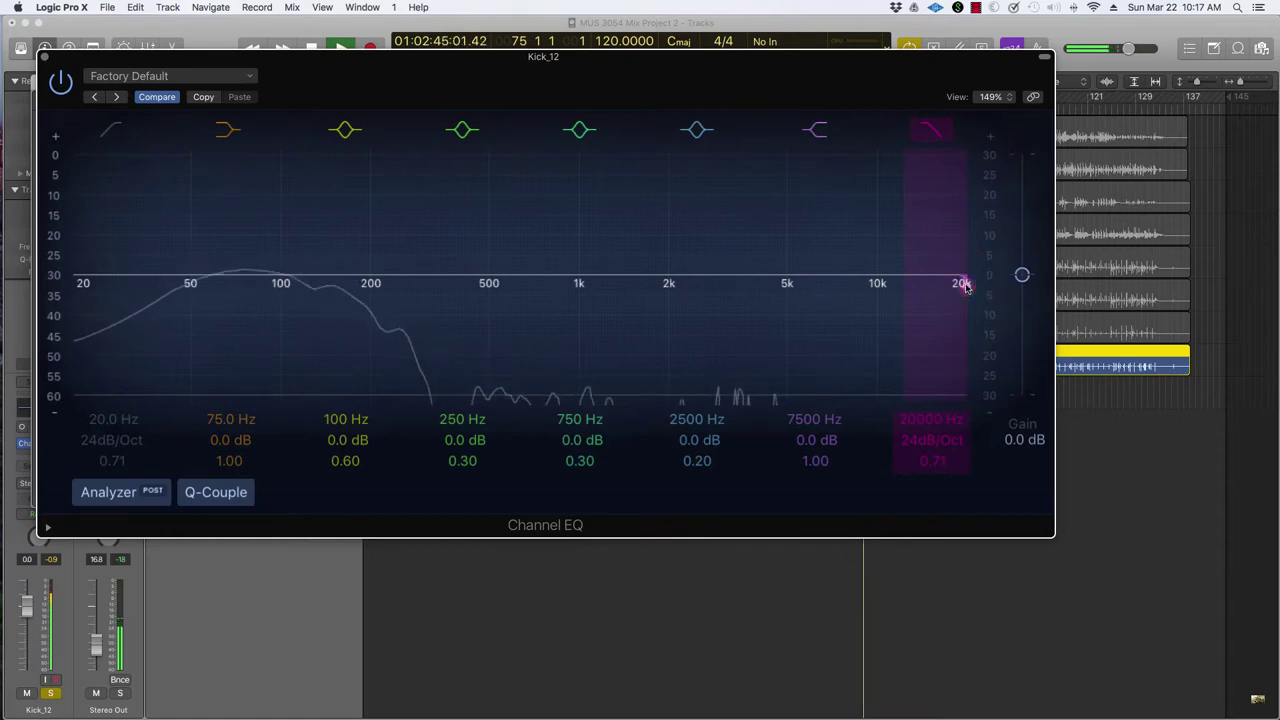
{"action": "left_click_drag", "start_coordinate": [964, 285], "coordinate": [756, 291]}
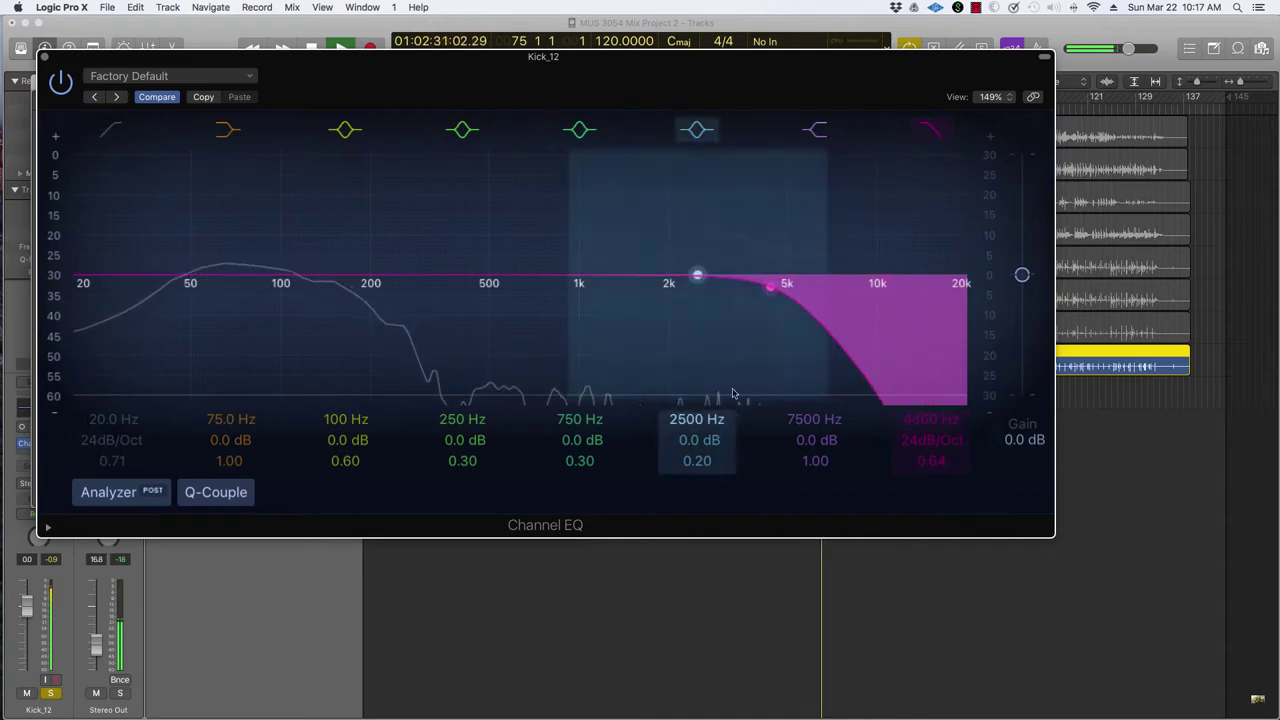
{"action": "left_click", "coordinate": [769, 291]}
{"action": "left_click_drag", "start_coordinate": [769, 291], "coordinate": [757, 287]}
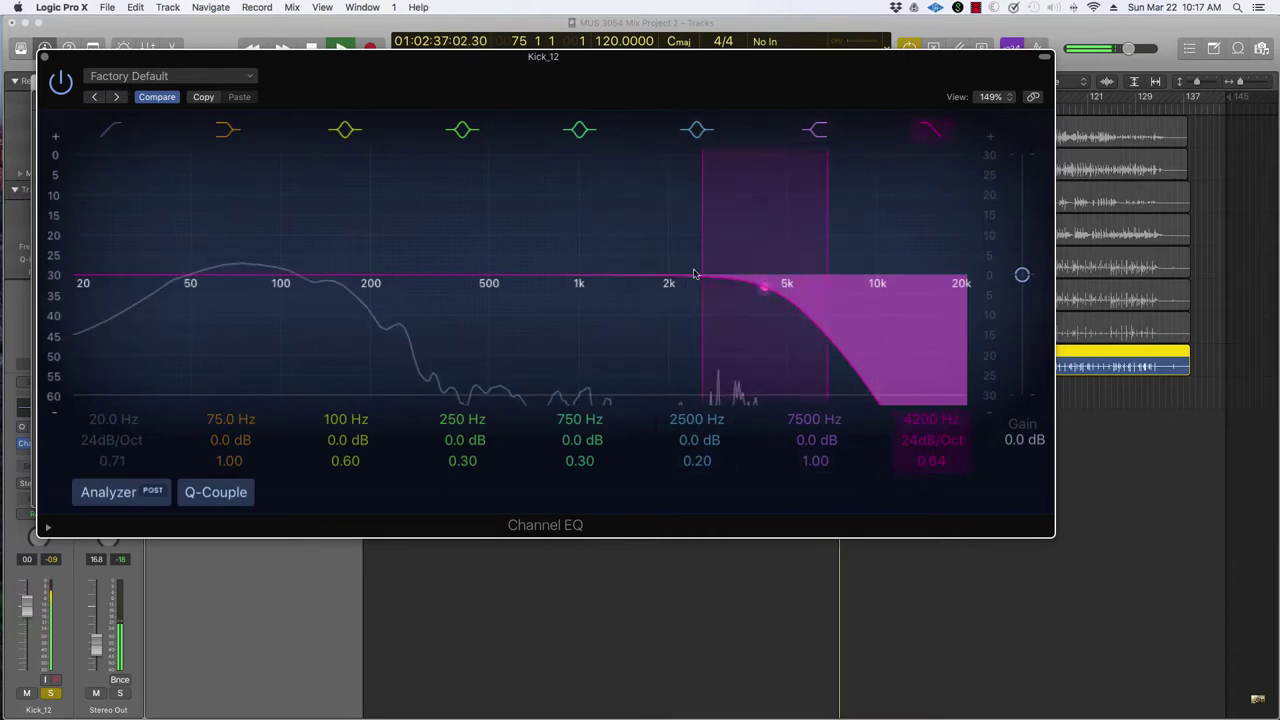
Set the kick's high-cut Q to 0.75 and its frequency to 1940 Hz
{"action": "left_click", "coordinate": [933, 463]}
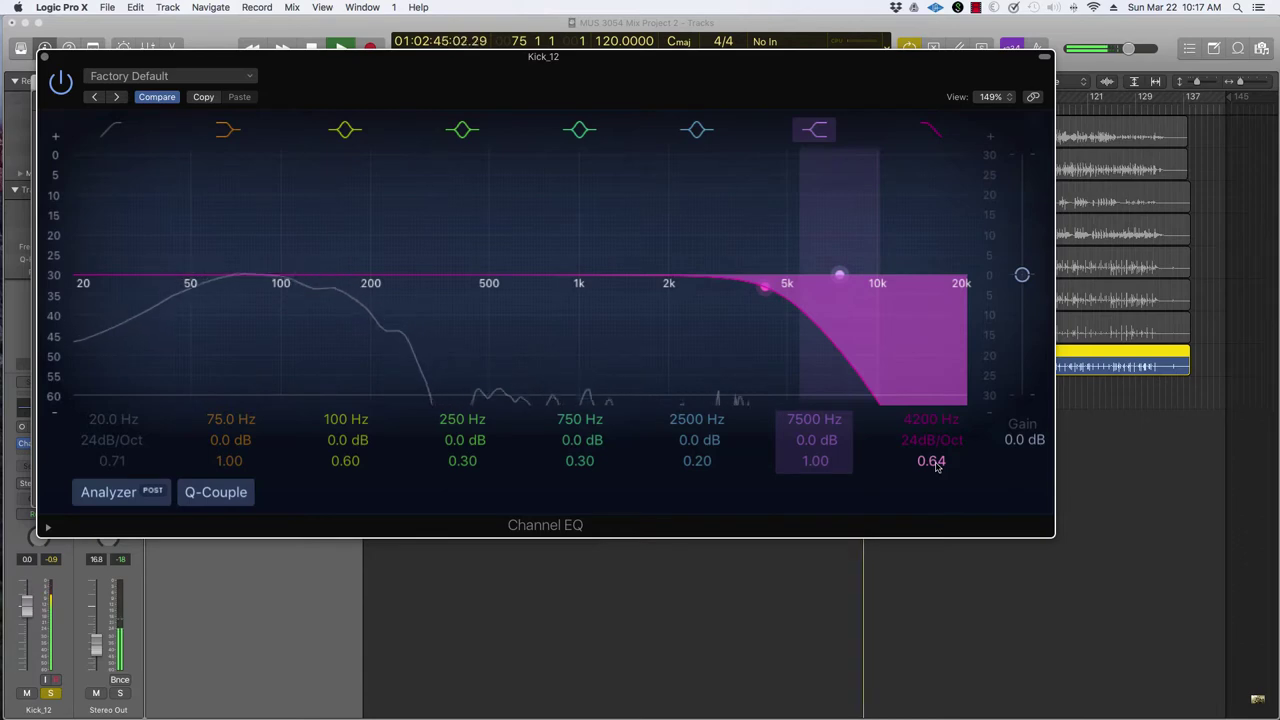
{"action": "left_click_drag", "start_coordinate": [764, 285], "coordinate": [764, 224]}
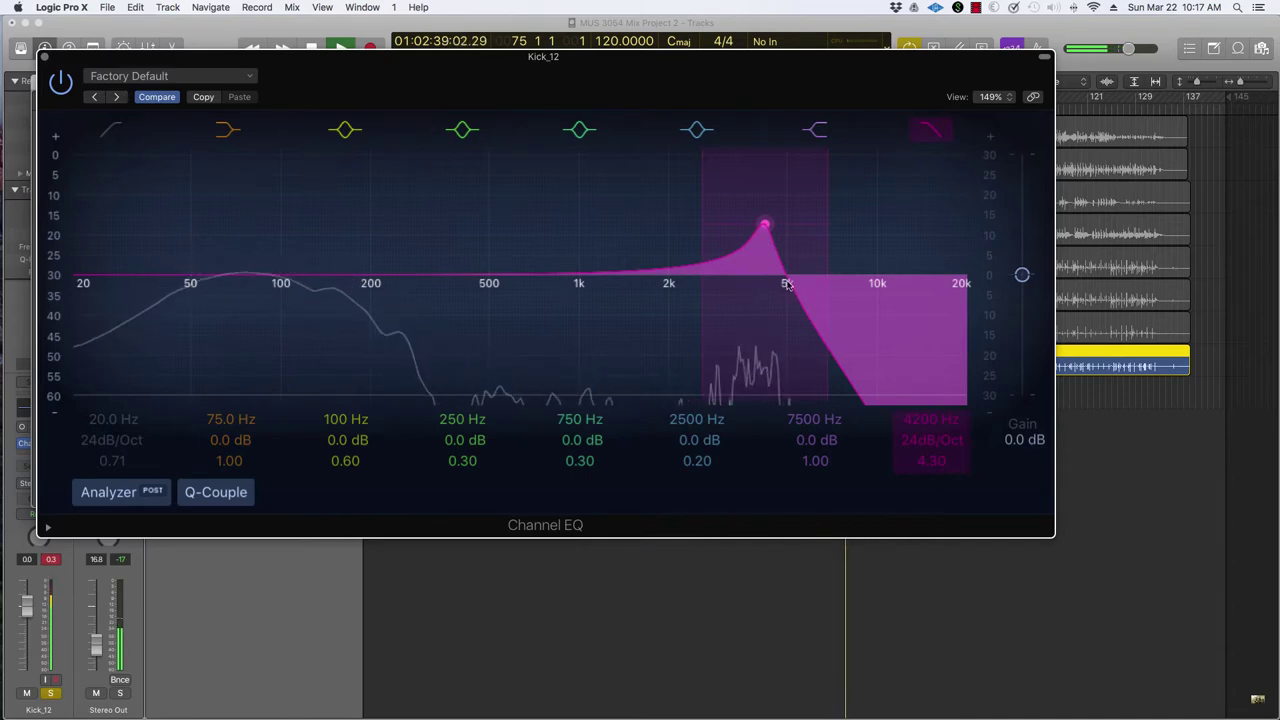
{"action": "left_click", "coordinate": [928, 462]}
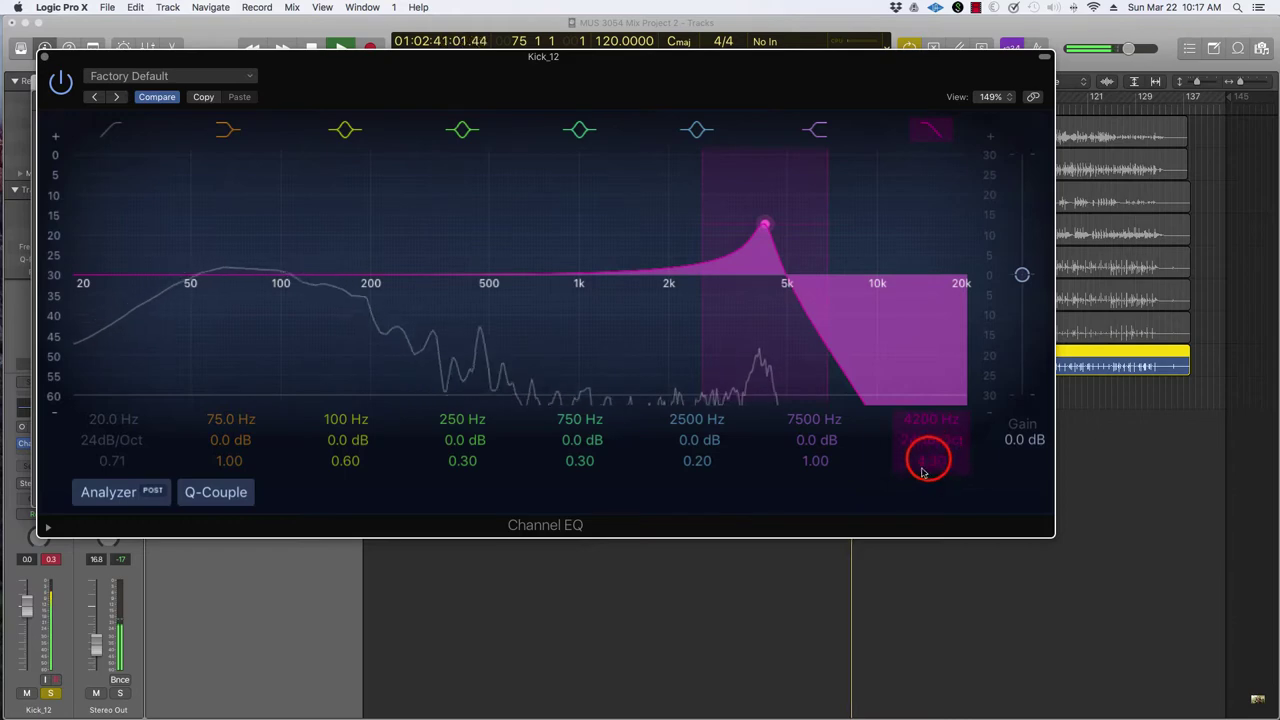
{"action": "left_click_drag", "start_coordinate": [928, 462], "coordinate": [928, 526]}
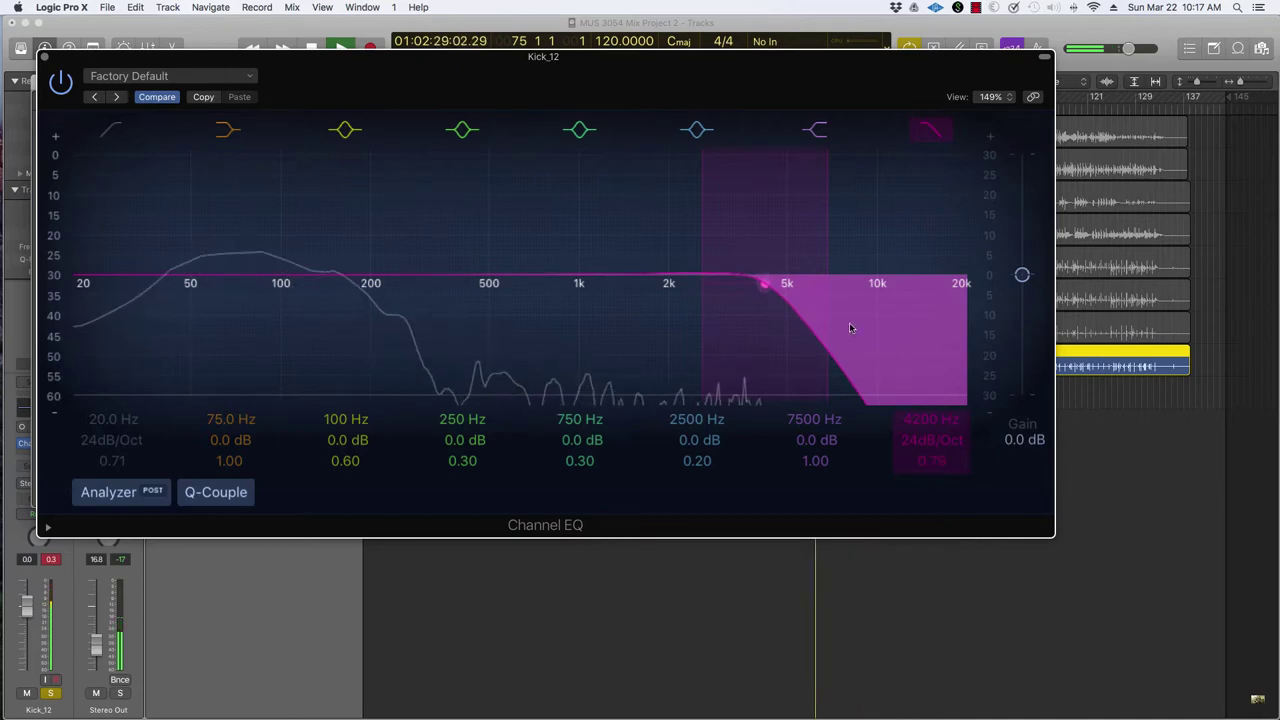
{"action": "left_click_drag", "start_coordinate": [765, 284], "coordinate": [655, 293]}
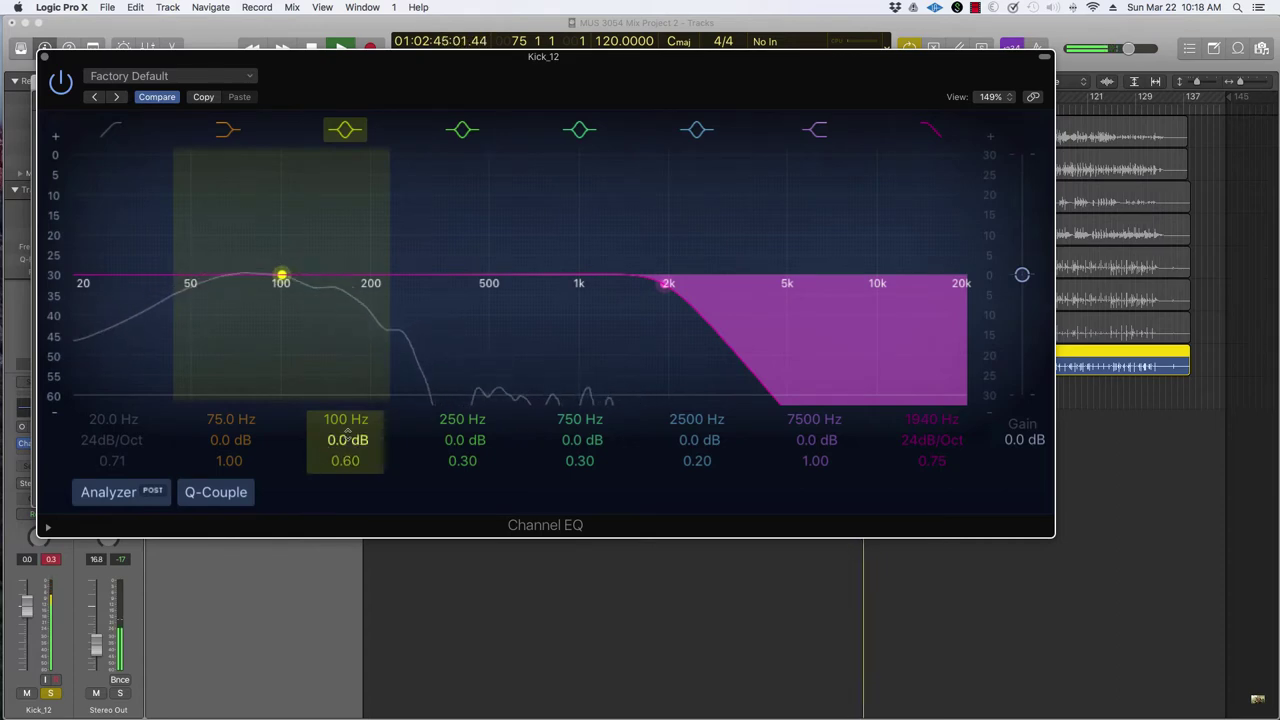
{"action": "left_click", "coordinate": [485, 55]}
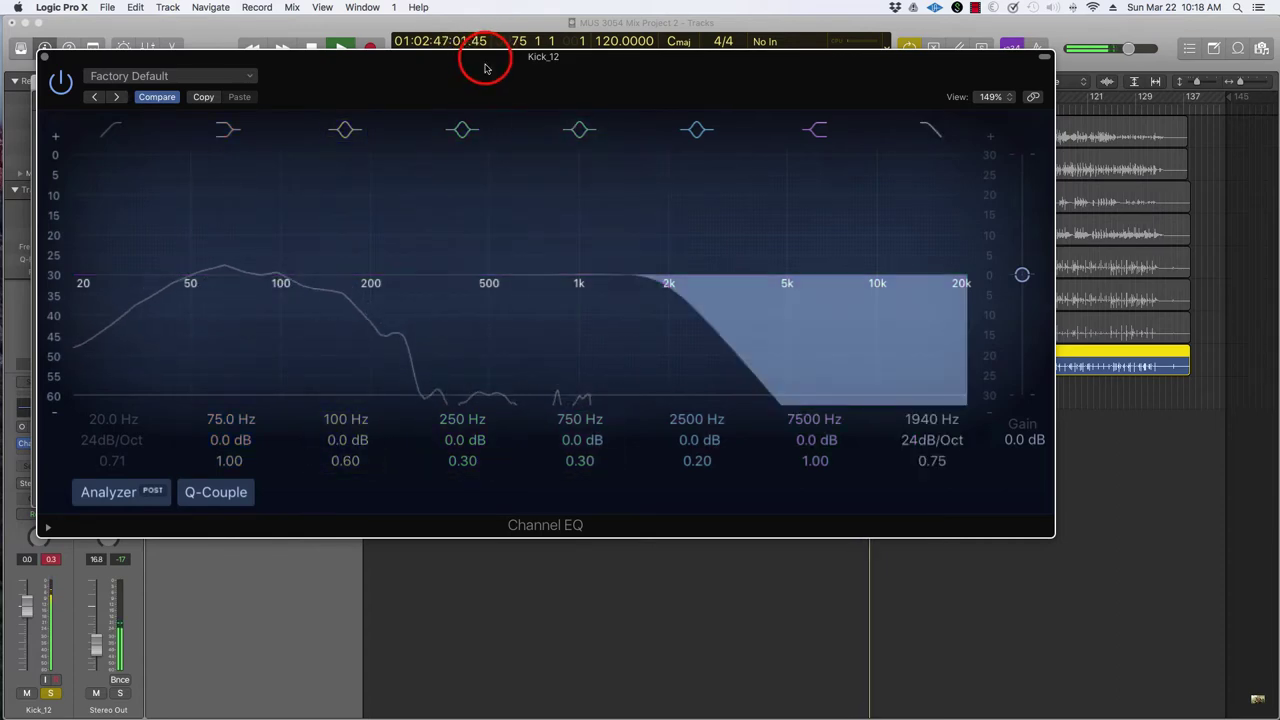
{"action": "left_click_drag", "start_coordinate": [485, 55], "coordinate": [495, 71]}
Close the kick's EQ and solo Snare_12 and both OH_12 overheads alongside Kick_12
{"action": "left_click", "coordinate": [1109, 620]}
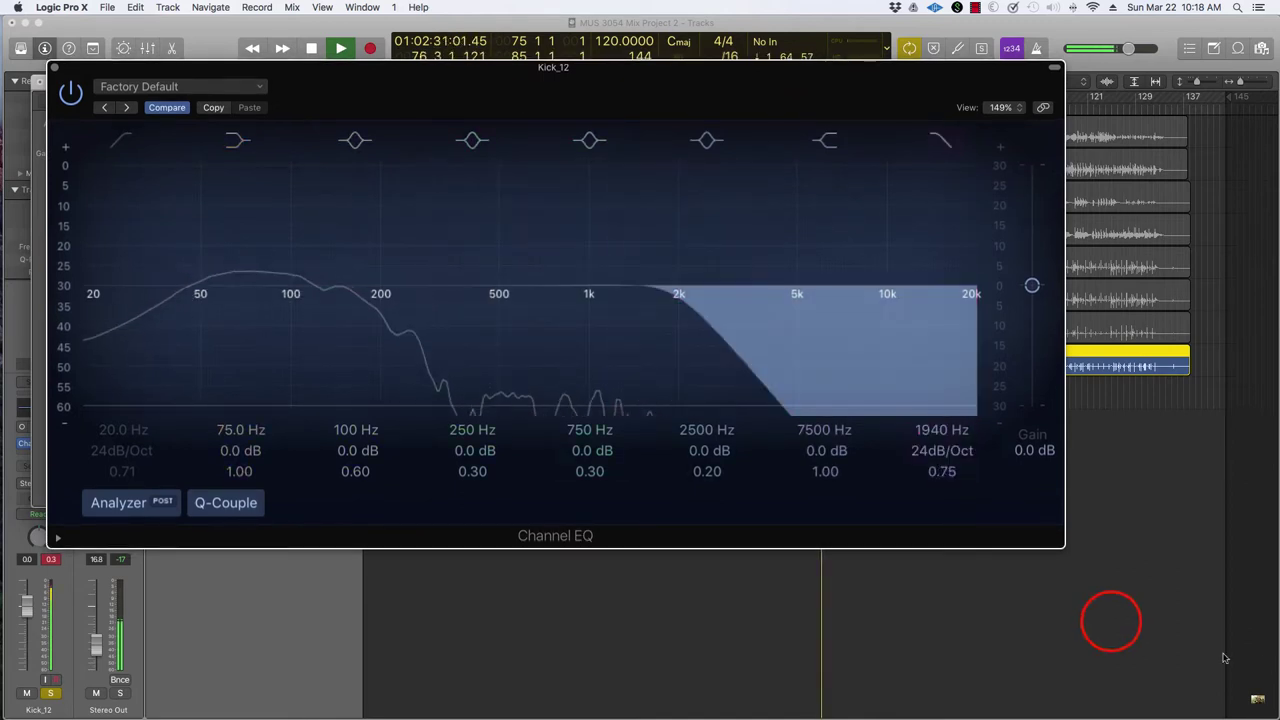
{"action": "left_click", "coordinate": [1111, 625]}
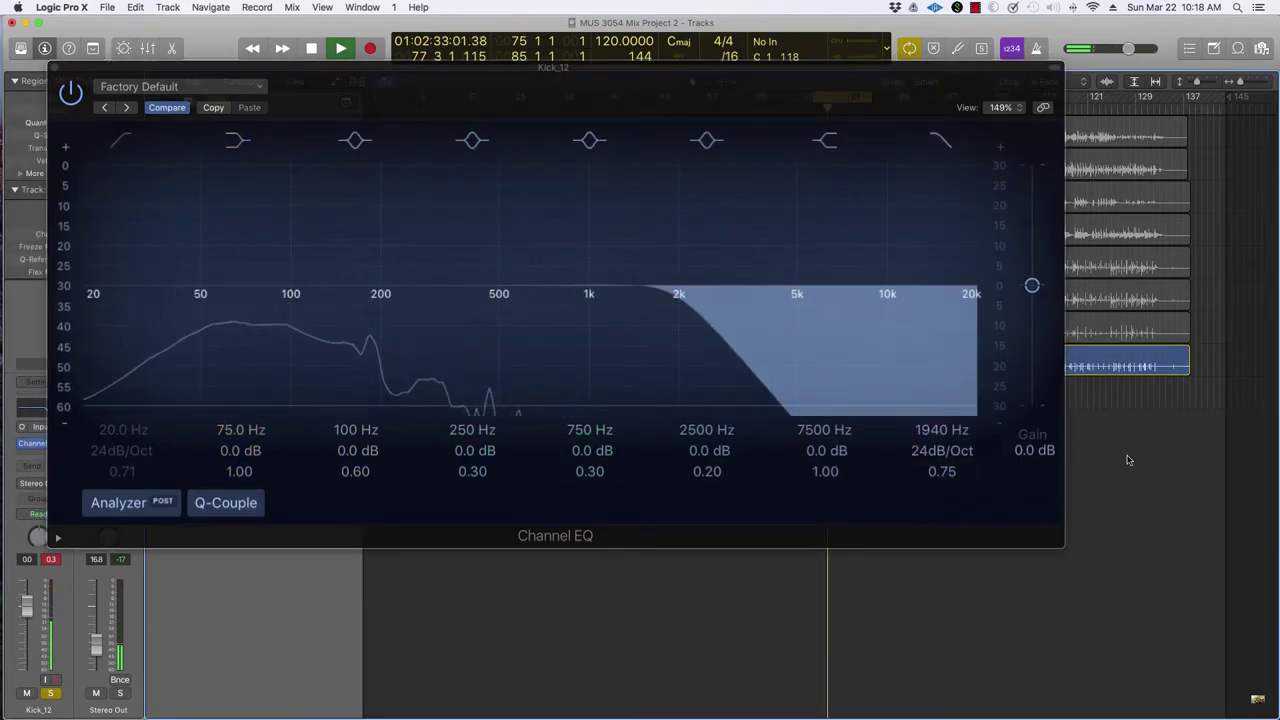
{"action": "left_click", "coordinate": [55, 68]}
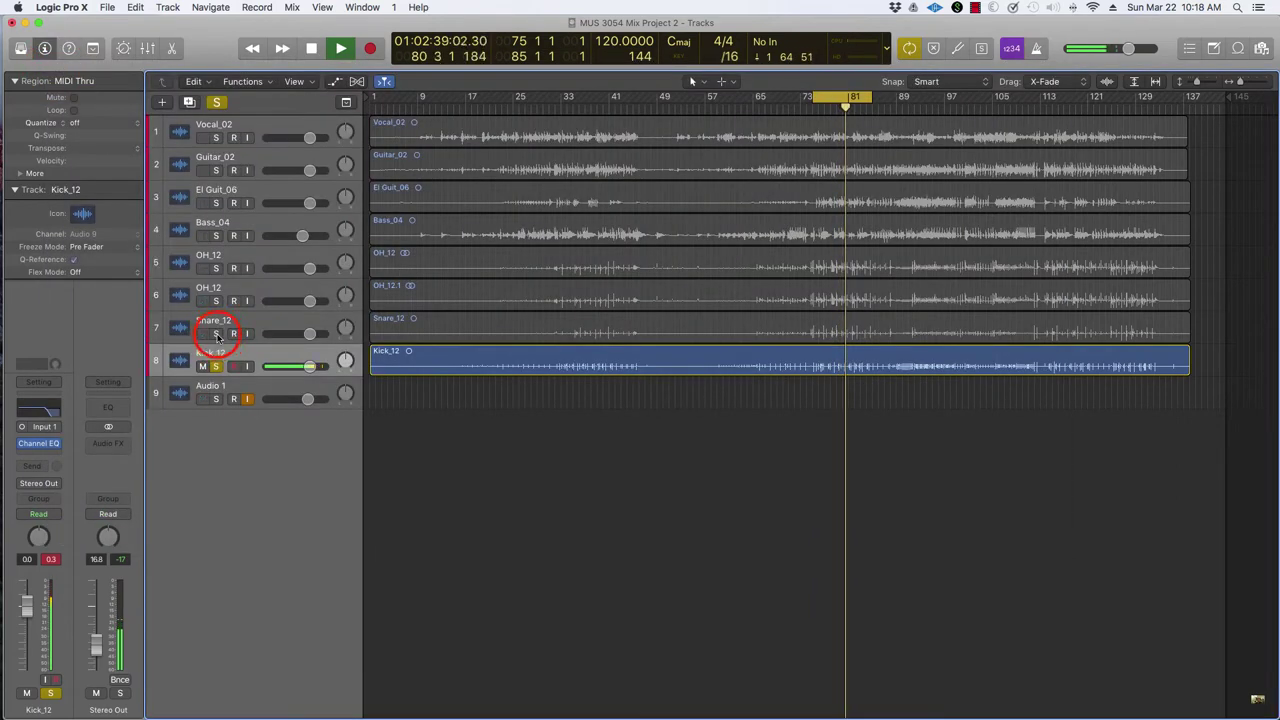
{"action": "left_click", "coordinate": [215, 332], "text": "shift"}
{"action": "left_click", "coordinate": [215, 299], "text": "shift"}
{"action": "left_click", "coordinate": [215, 266], "text": "shift"}
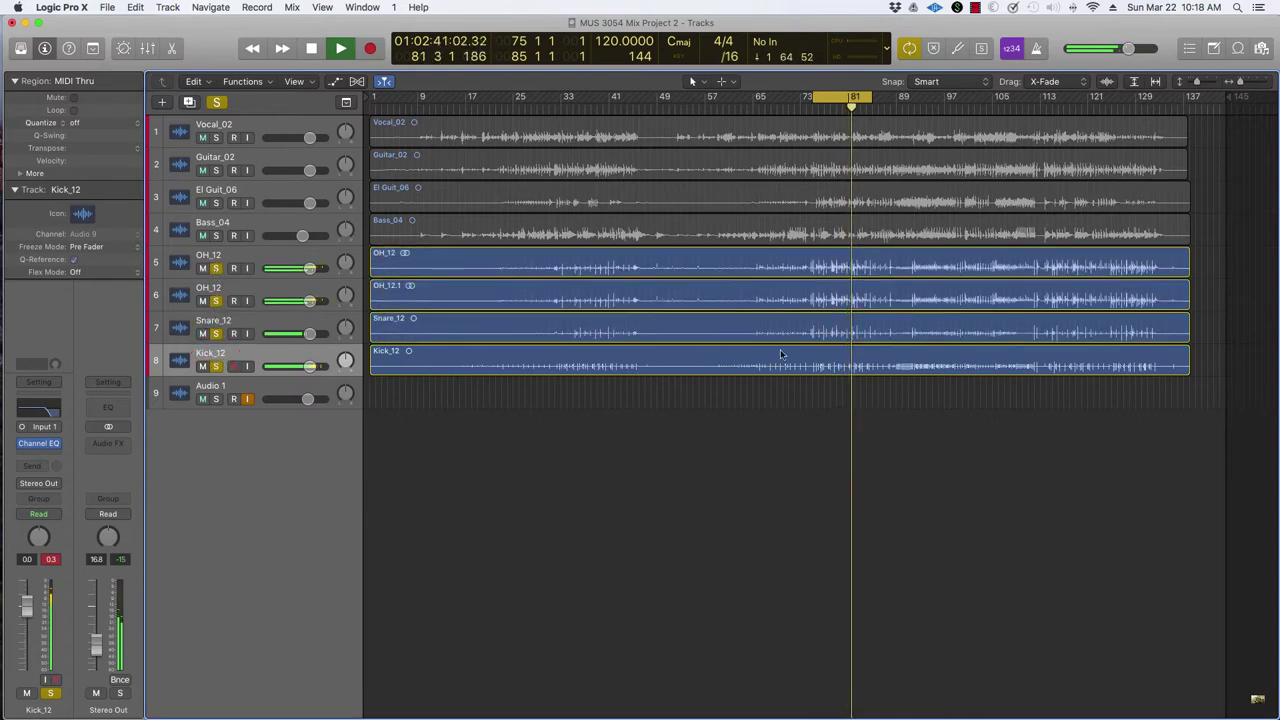
{"action": "key", "text": "space"}
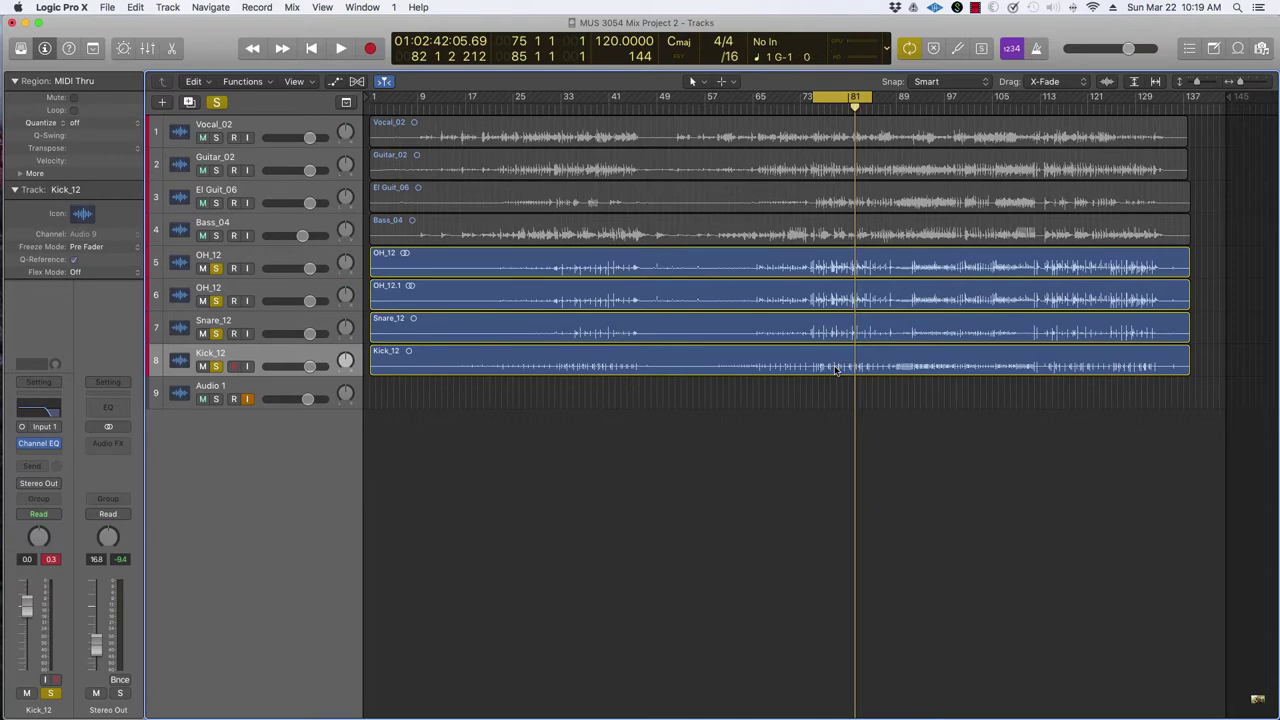
Replay the drums from earlier in the song and bring the Mixer back up
{"action": "key", "text": "space"}
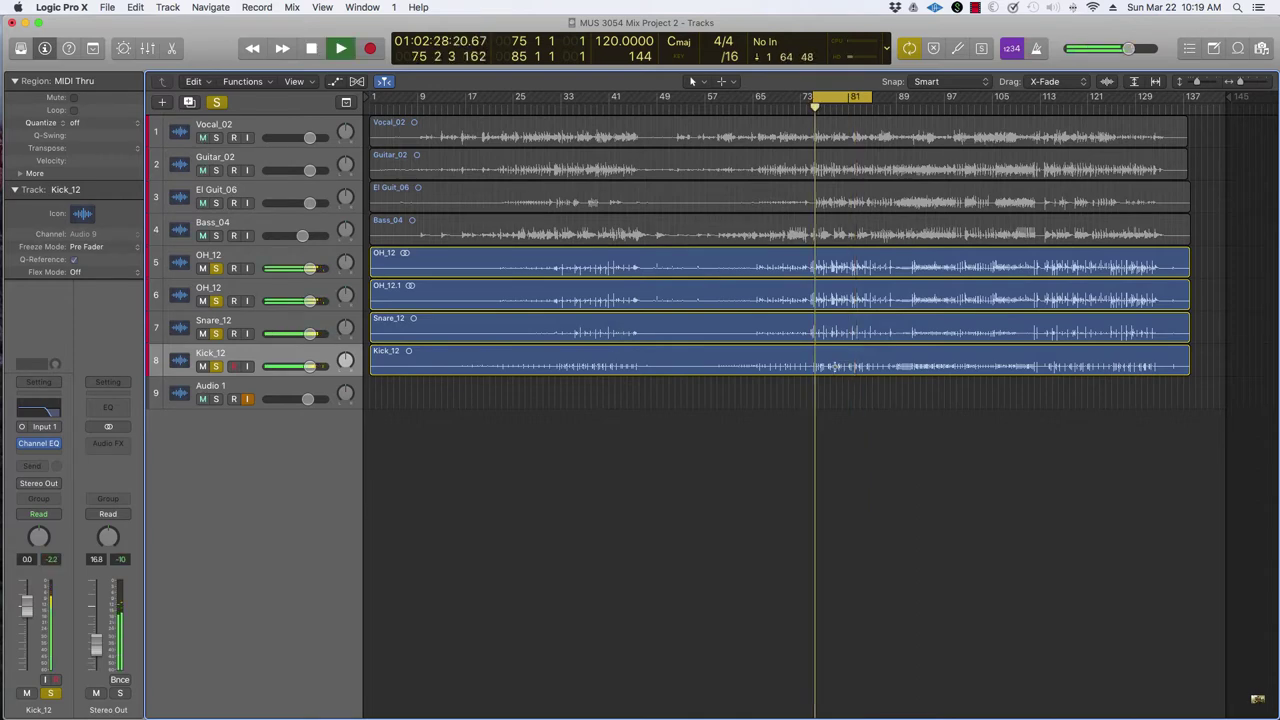
{"action": "key", "text": "x"}
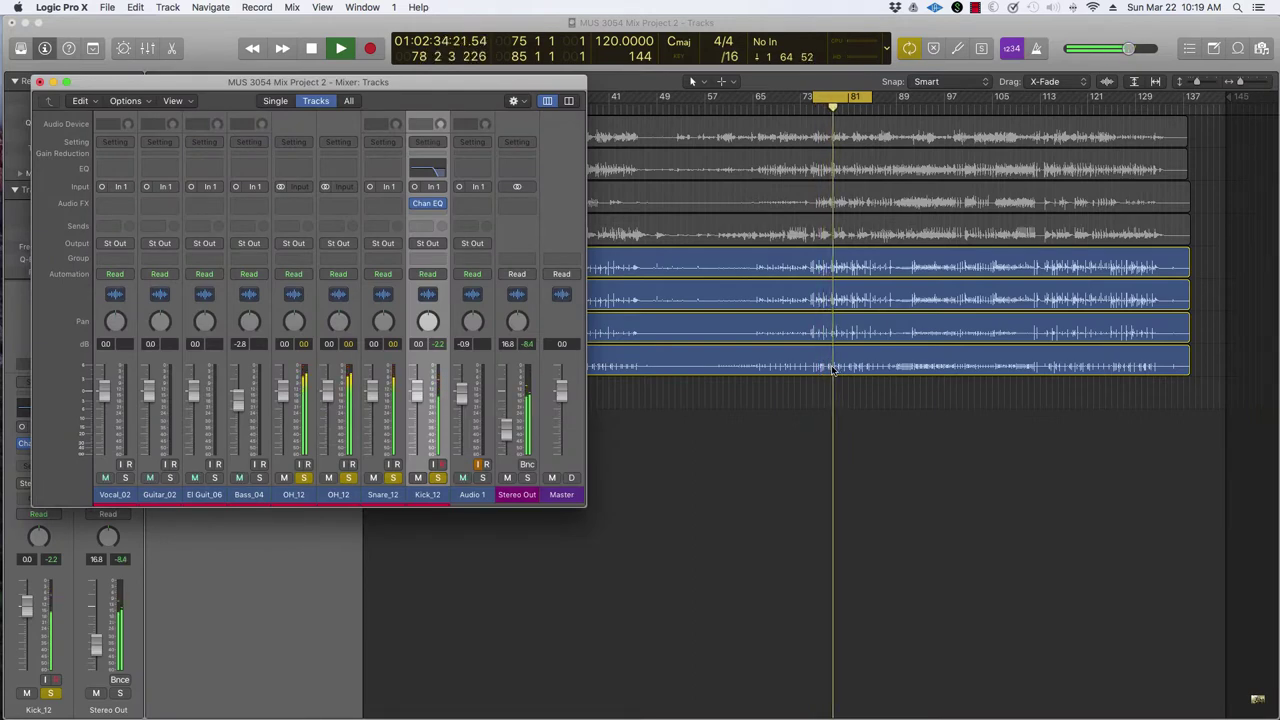
{"action": "key", "text": "space"}
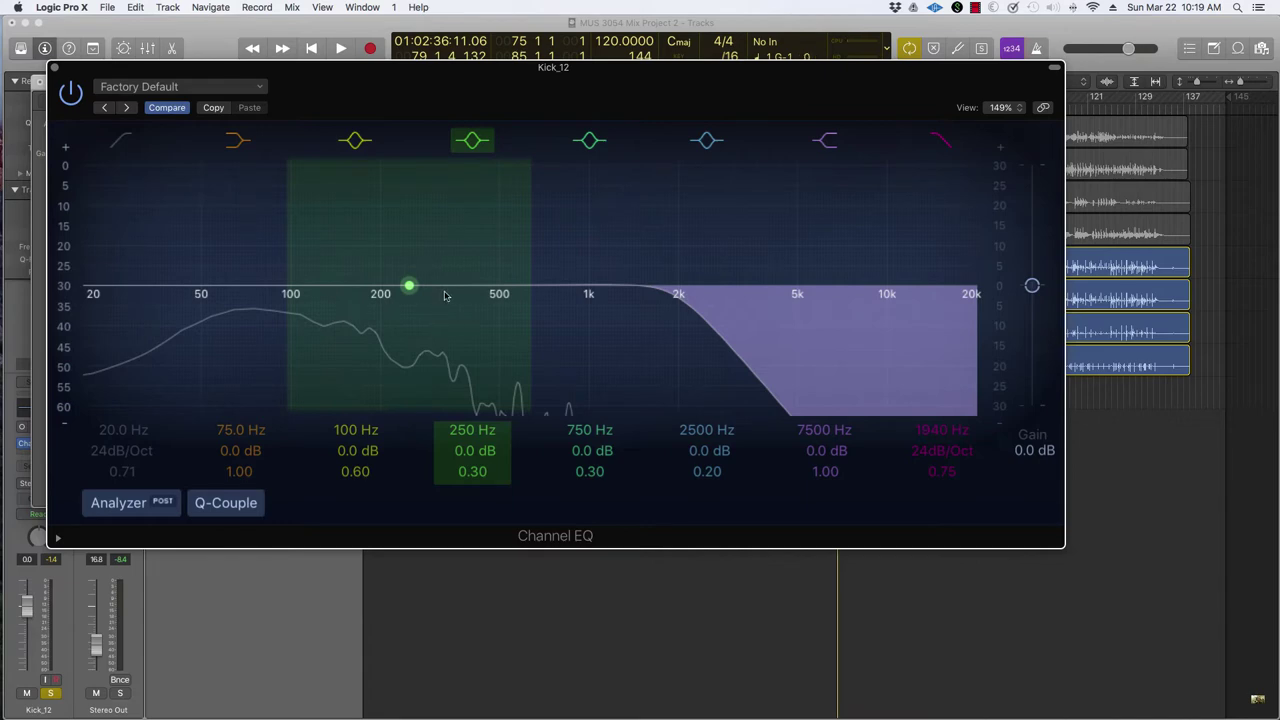
Shape Kick_12's EQ mid band into a sharp +17.5 dB peak at 340 Hz and audition it
{"action": "left_click", "coordinate": [472, 140]}
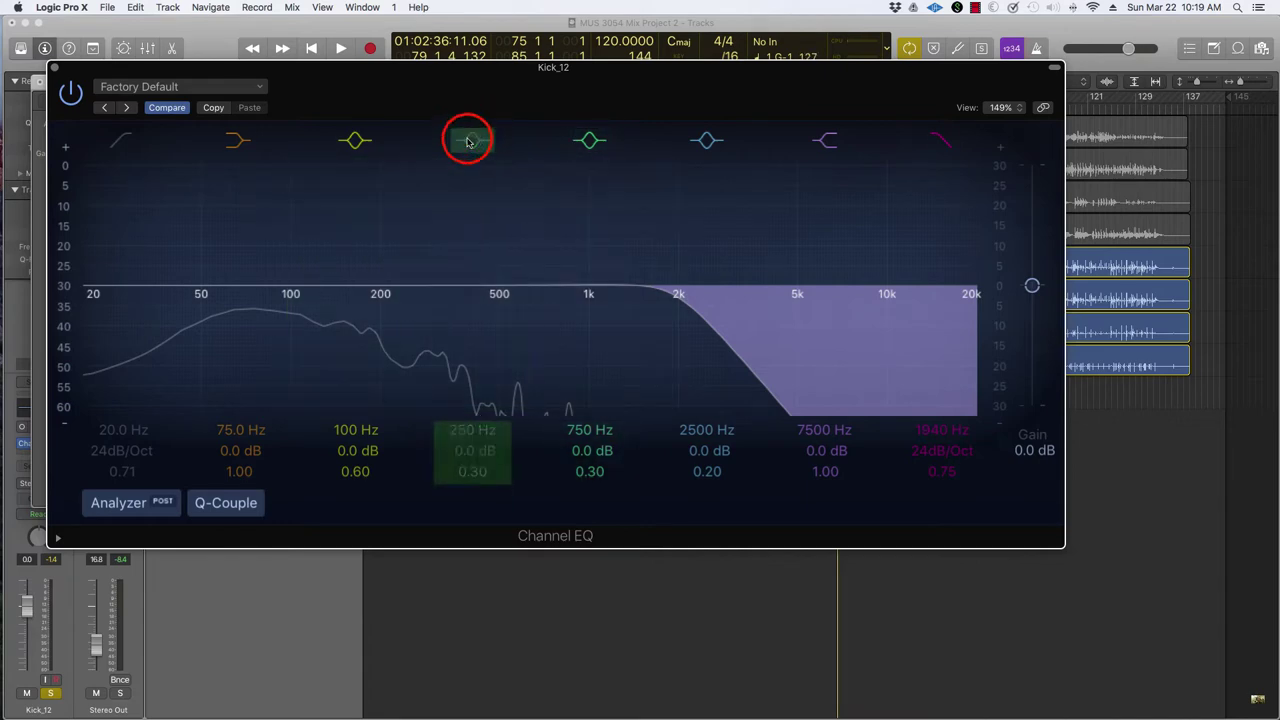
{"action": "left_click", "coordinate": [580, 140]}
{"action": "left_click", "coordinate": [470, 140]}
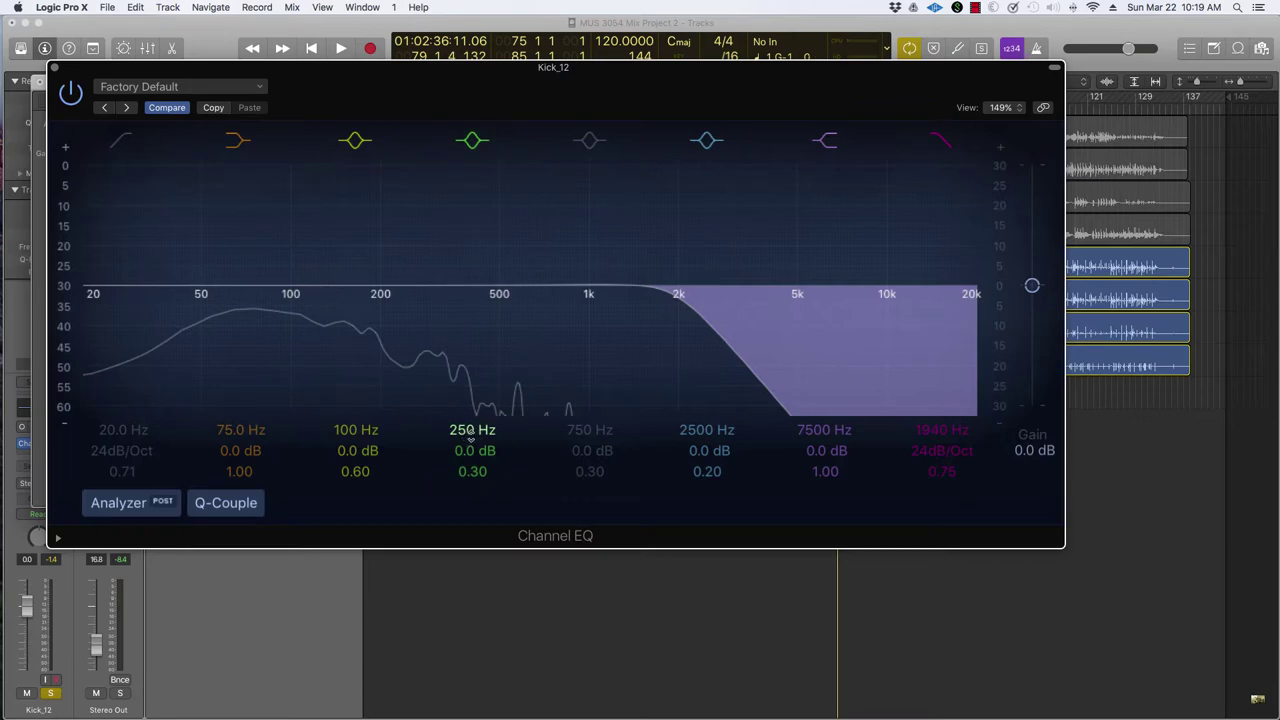
{"action": "double_click", "coordinate": [438, 430]}
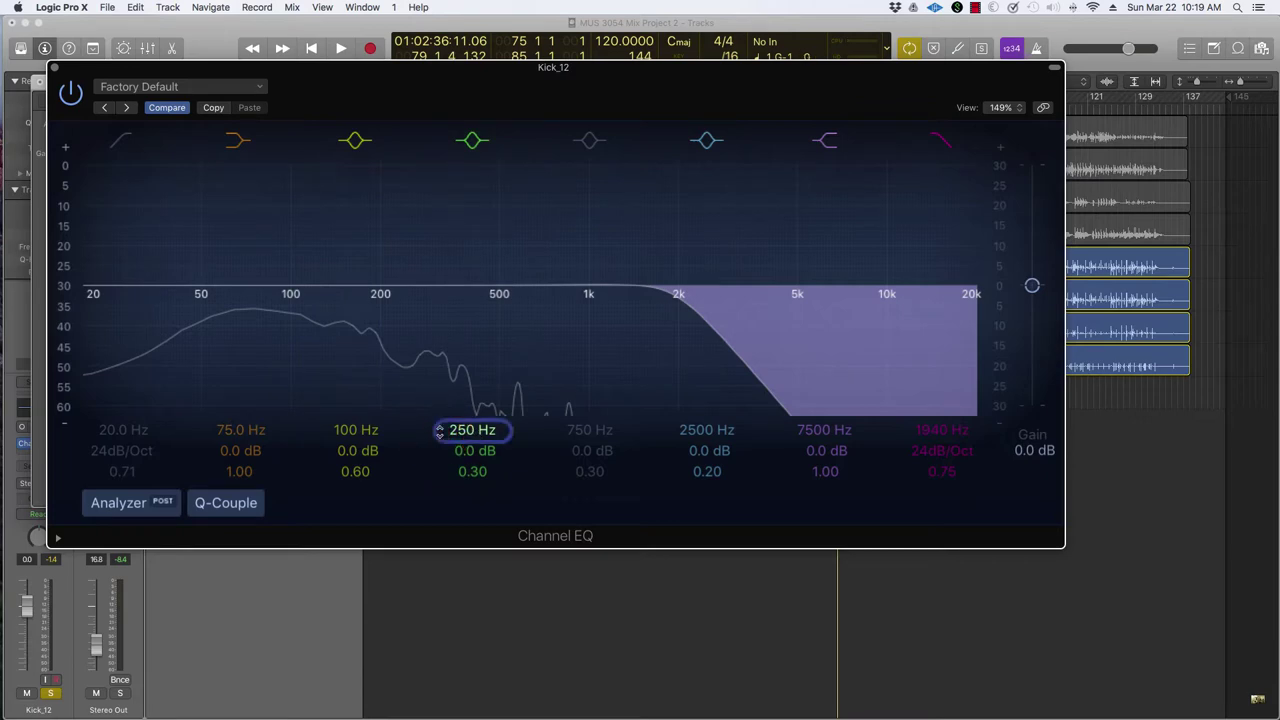
{"action": "double_click", "coordinate": [478, 472]}
{"action": "type", "text": "0.24"}
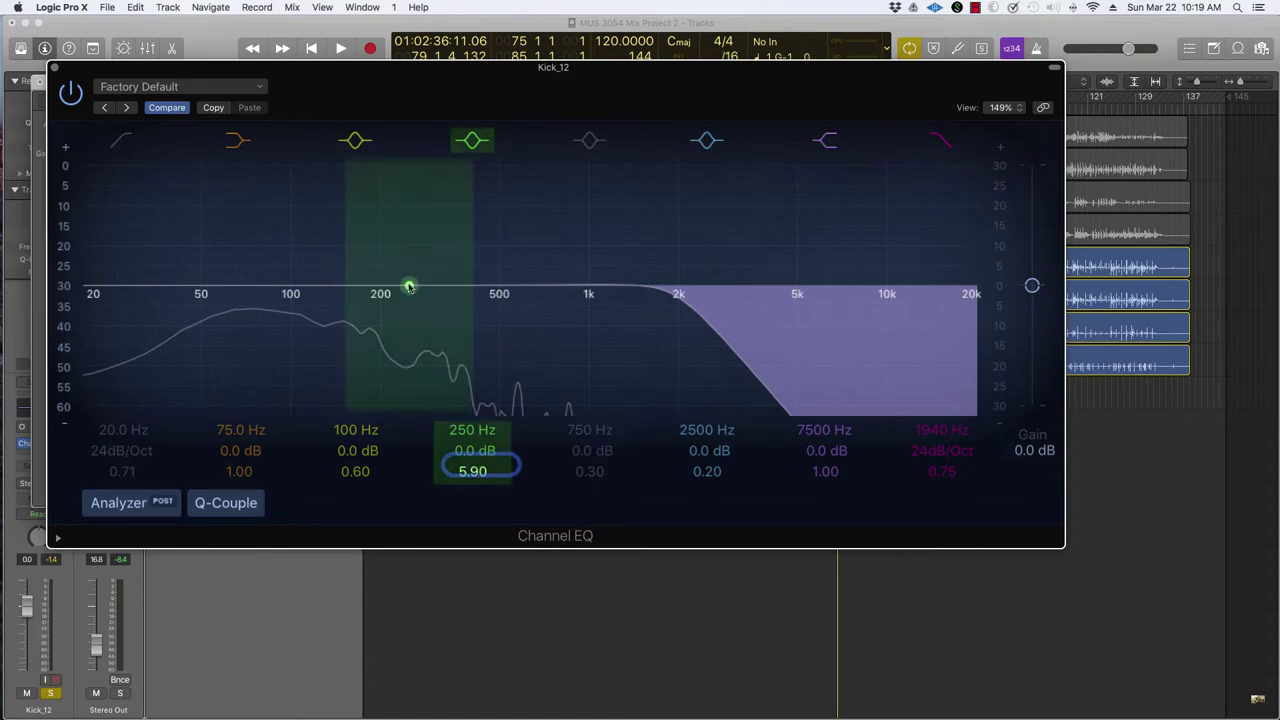
{"action": "left_click_drag", "start_coordinate": [409, 287], "coordinate": [450, 221]}
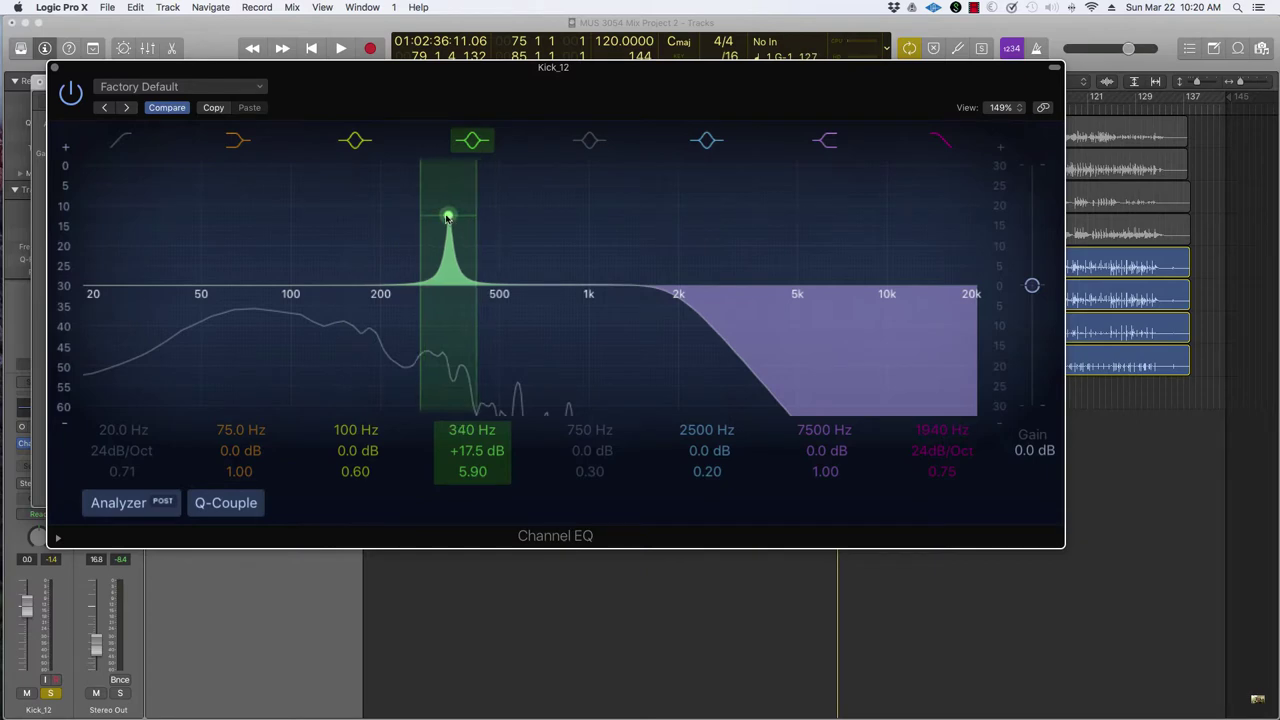
{"action": "key", "text": "space"}
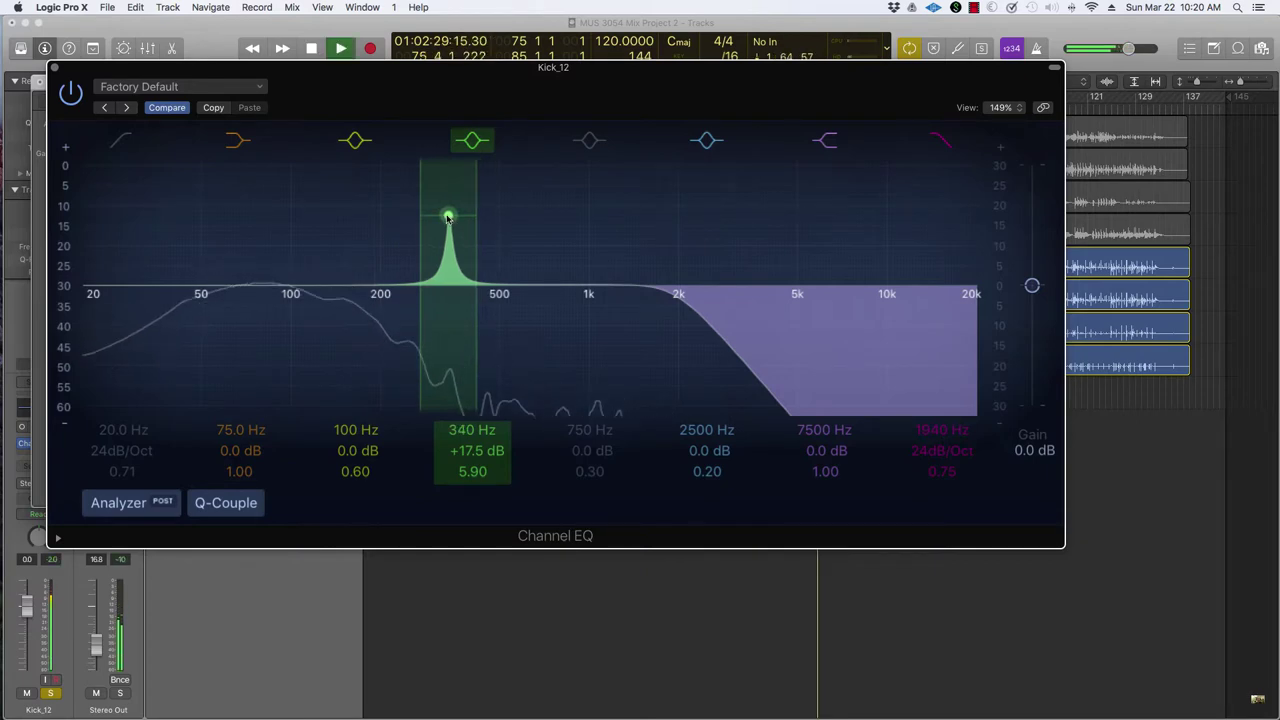
Stop playback, select only Kick_12, and reopen its Channel EQ from the mixer
{"action": "key", "text": "space"}
{"action": "left_click", "coordinate": [1137, 468]}
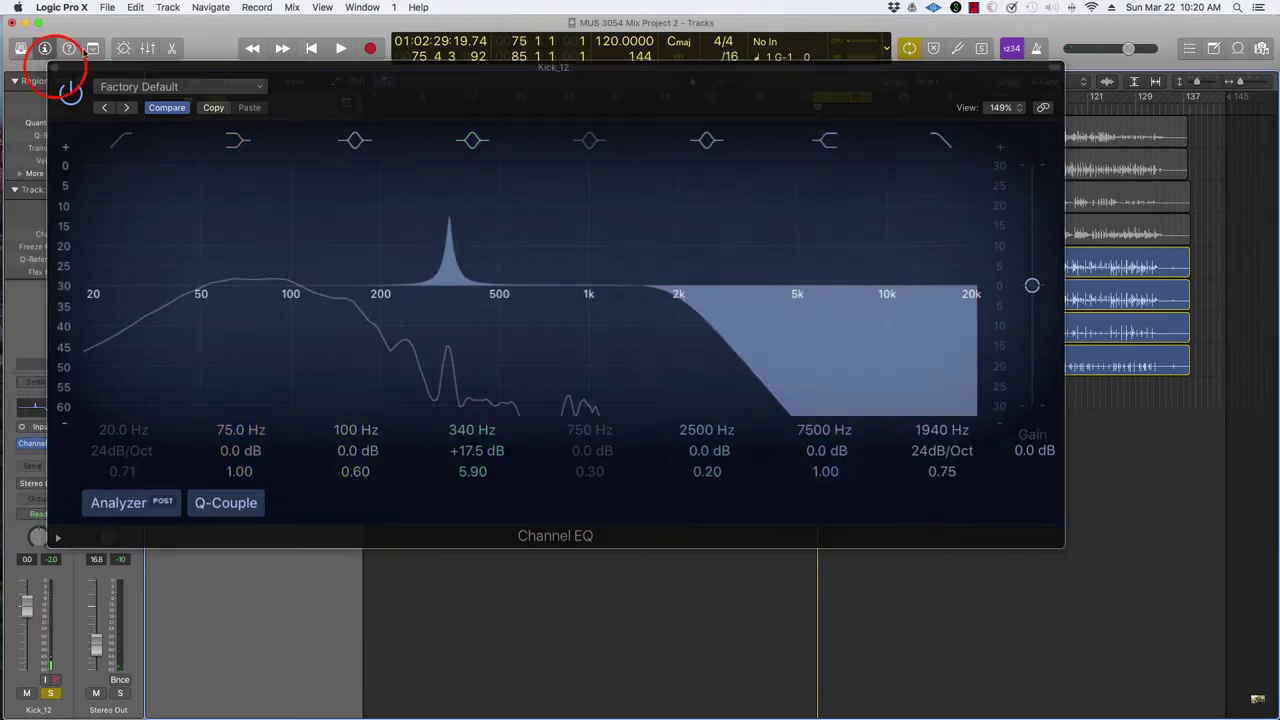
{"action": "left_click", "coordinate": [55, 68]}
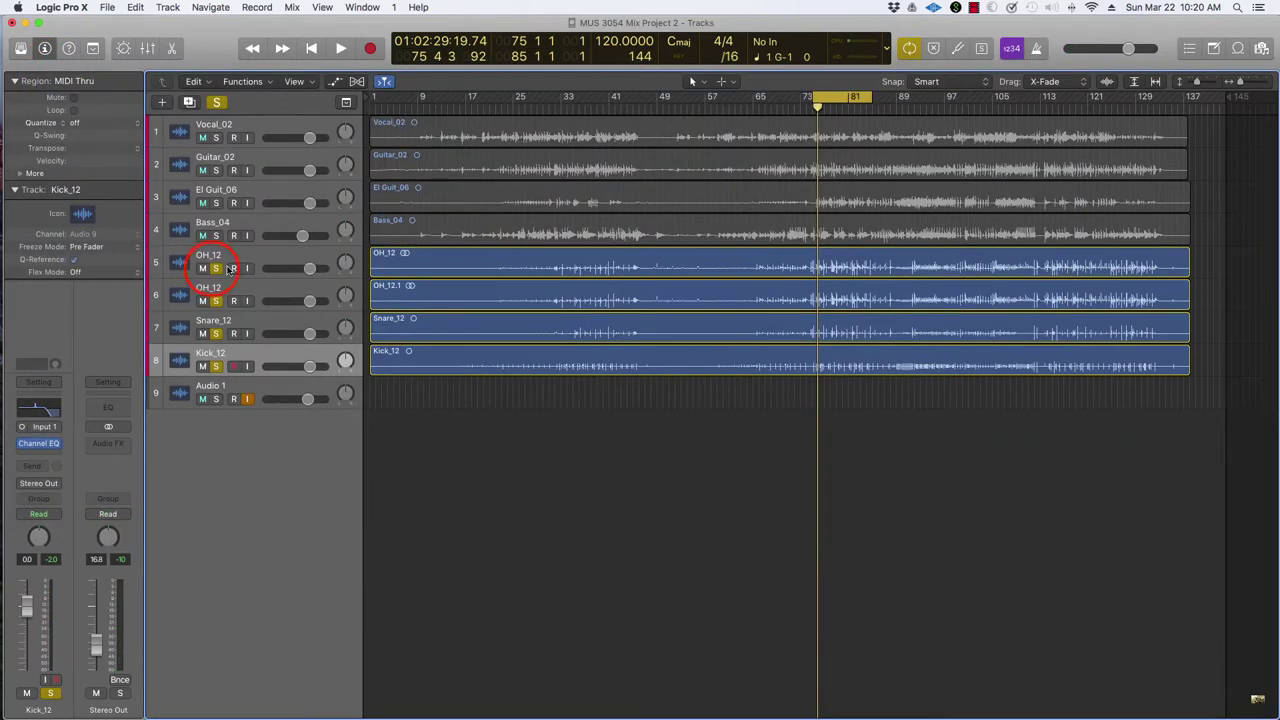
{"action": "left_click_drag", "start_coordinate": [212, 268], "coordinate": [214, 322]}
{"action": "left_click", "coordinate": [773, 369]}
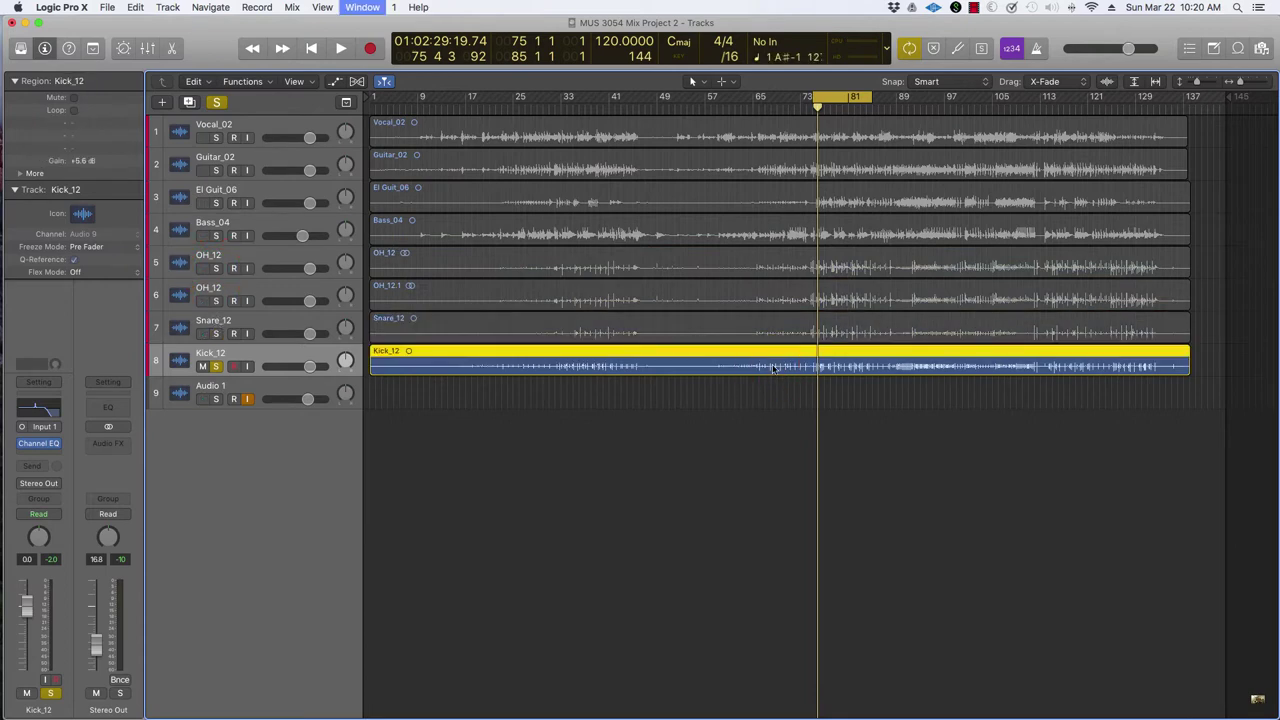
{"action": "key", "text": "super+2"}
{"action": "left_click", "coordinate": [432, 172]}
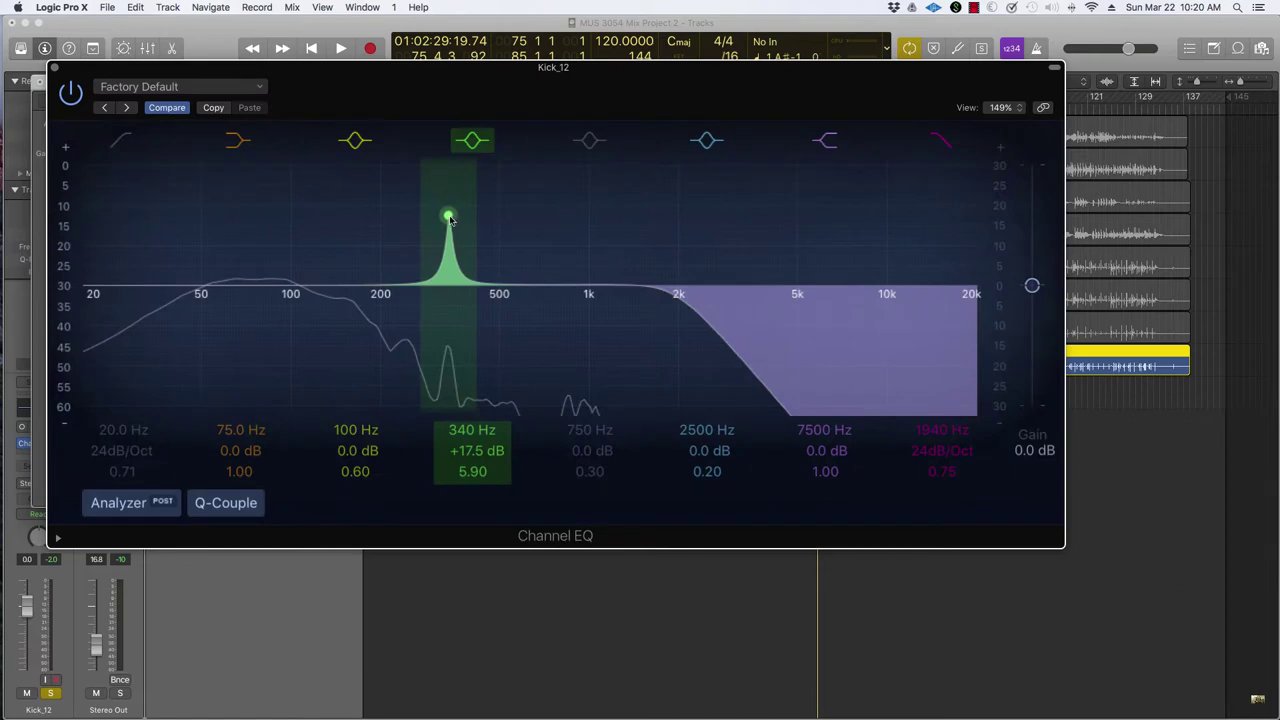
Raise the kick boost to +23.0 dB at 360 Hz and widen its Q to 3.20 while playing
{"action": "left_click_drag", "start_coordinate": [449, 219], "coordinate": [457, 192]}
{"action": "key", "text": "space"}
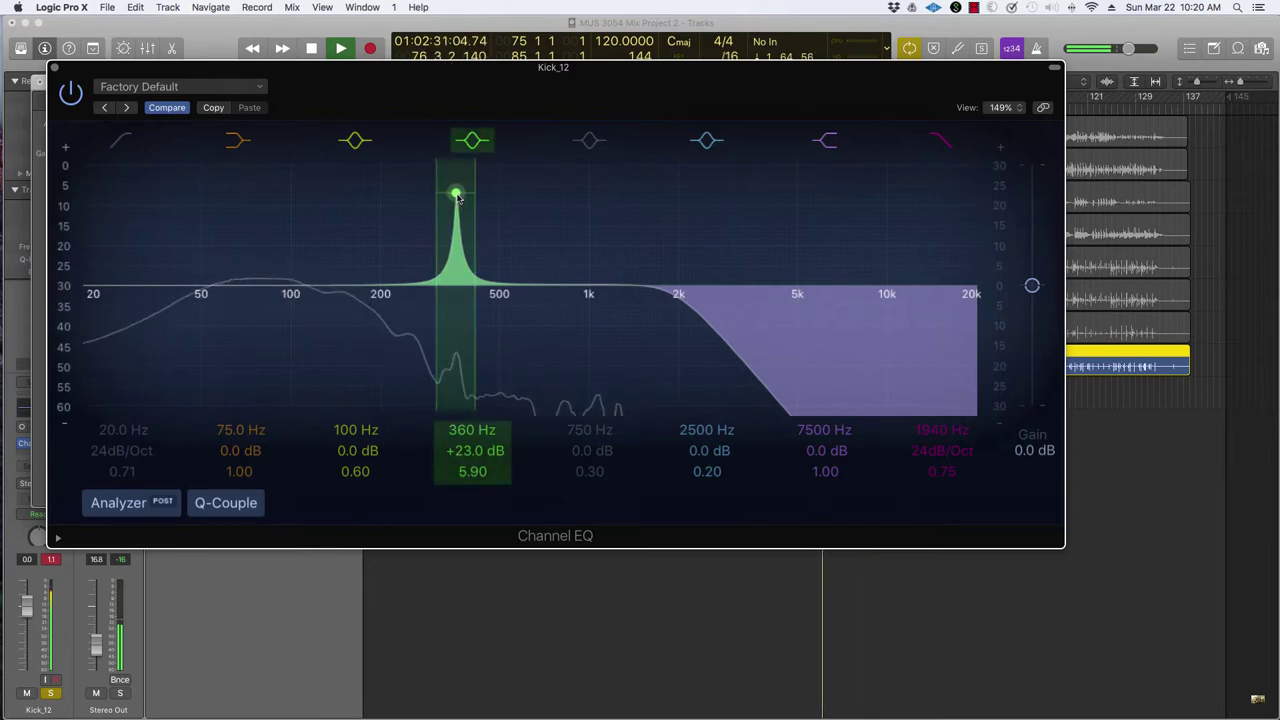
{"action": "mouse_move", "coordinate": [472, 471]}
{"action": "left_mouse_down"}
{"action": "mouse_move", "coordinate": [472, 560]}
{"action": "mouse_move", "coordinate": [414, 471]}
{"action": "mouse_move", "coordinate": [478, 483]}
{"action": "left_mouse_up"}
{"action": "double_click", "coordinate": [477, 479]}
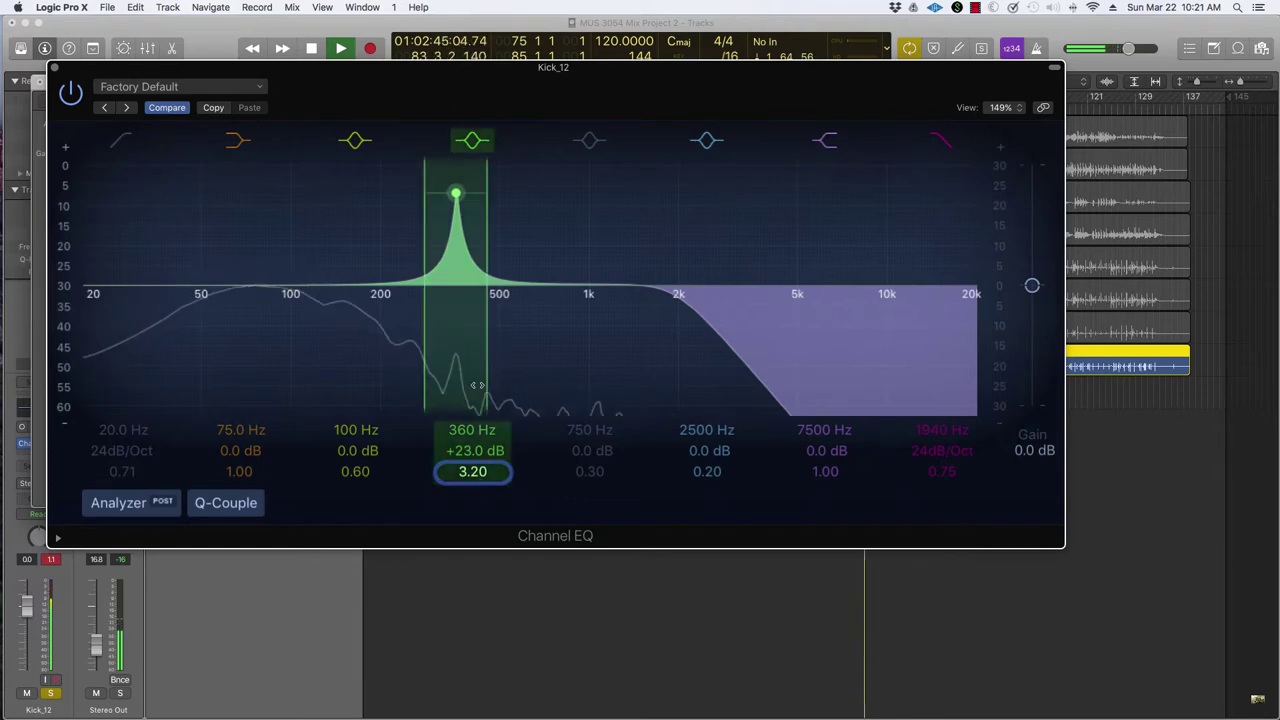
{"action": "left_click", "coordinate": [473, 142]}
{"action": "left_click", "coordinate": [473, 142]}
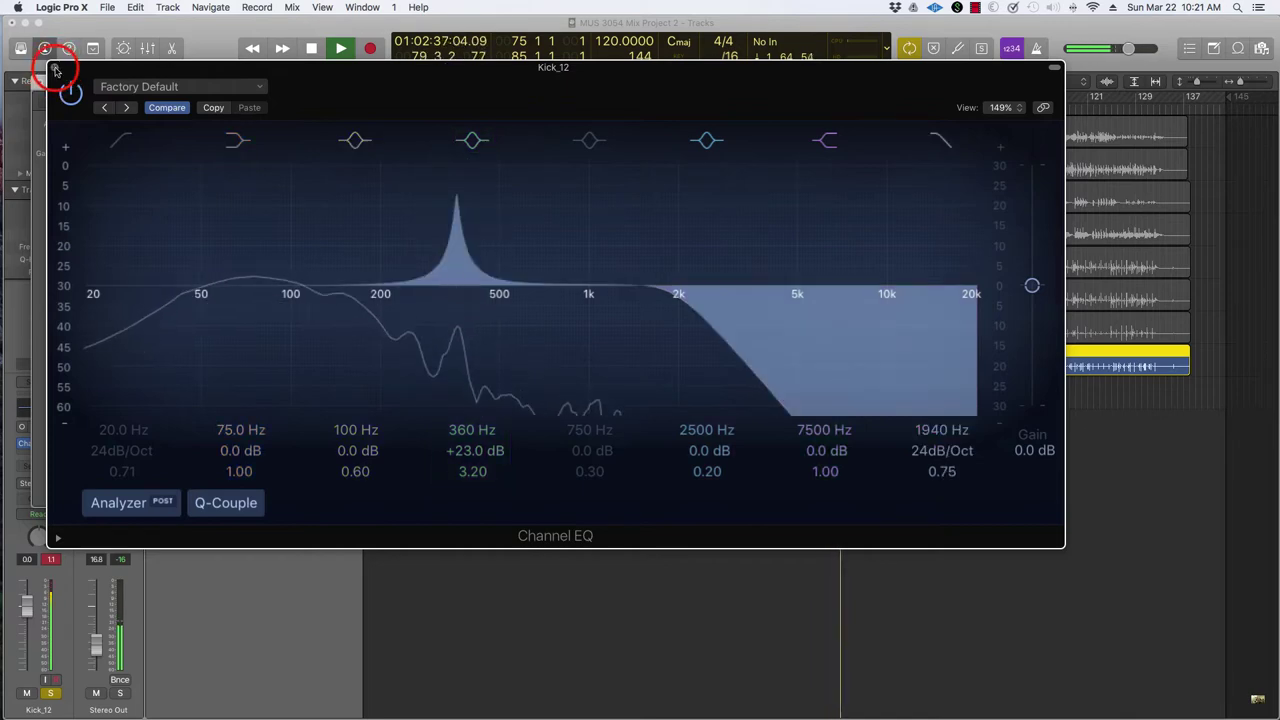
Close the kick EQ, solo Snare_12 and both OH_12 tracks, stop playback, and nudge the Kick_12 fader
{"action": "left_click", "coordinate": [55, 68]}
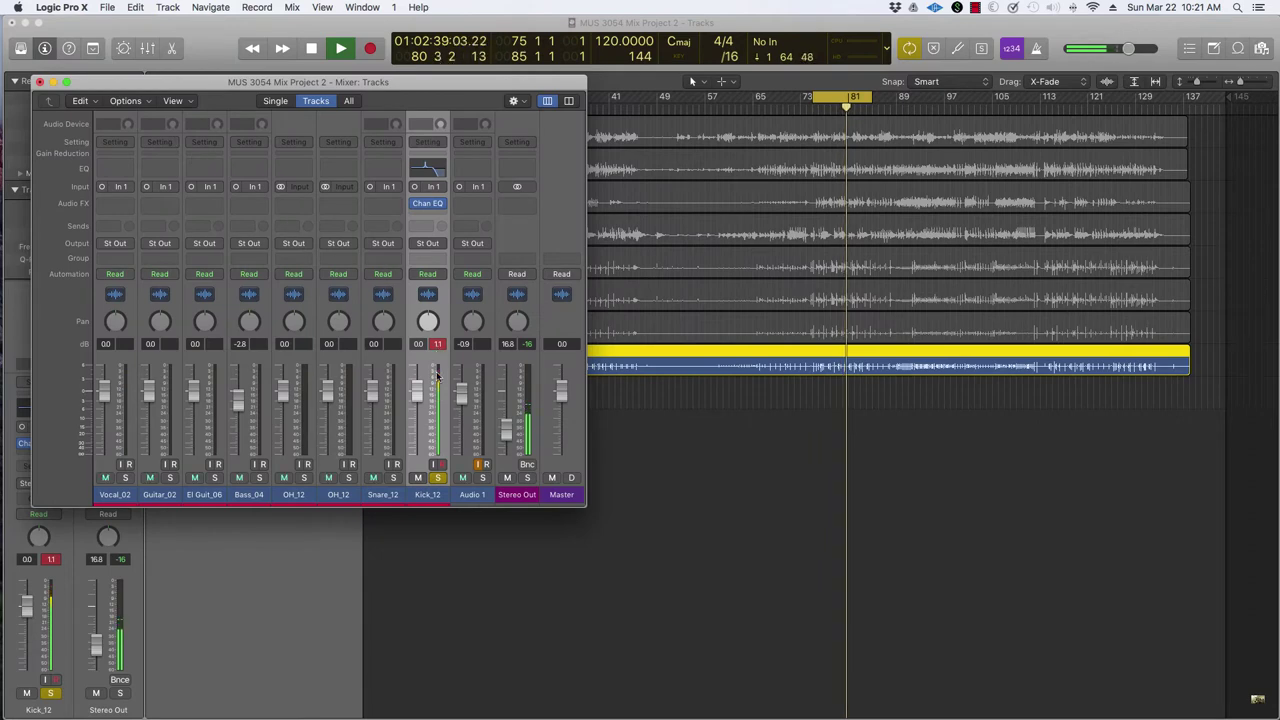
{"action": "left_click_drag", "start_coordinate": [393, 477], "coordinate": [308, 482]}
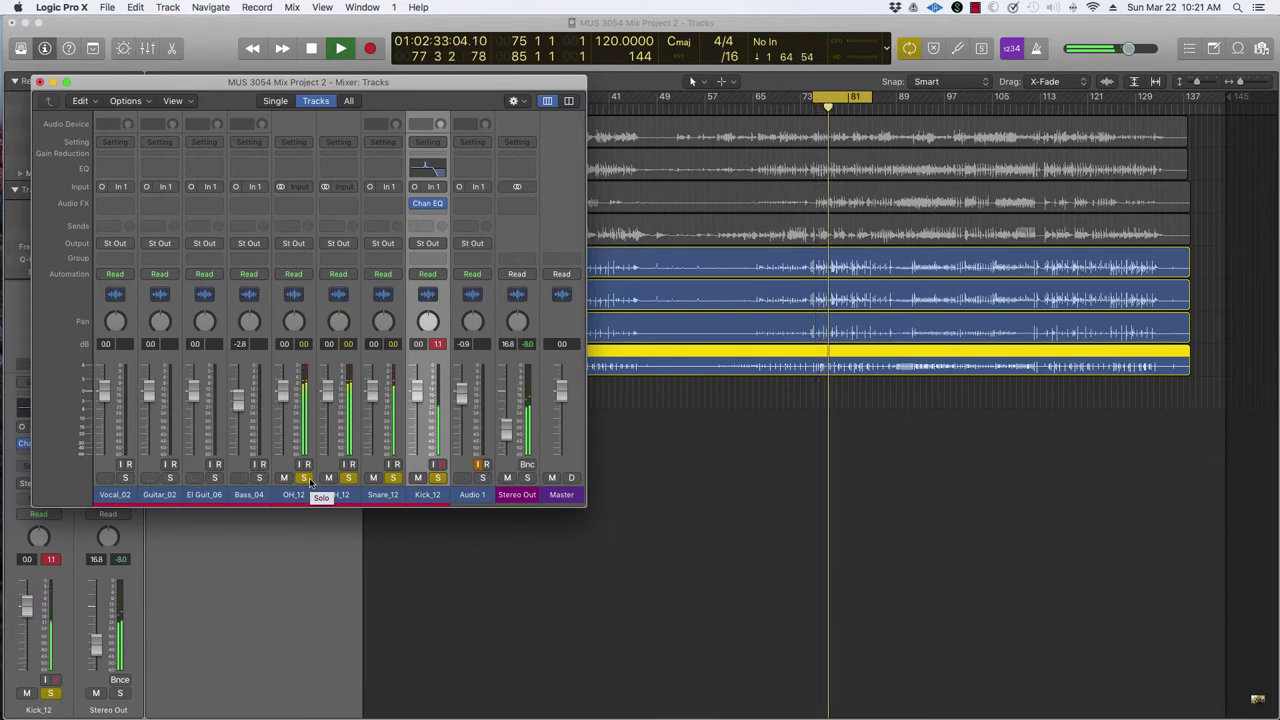
{"action": "key", "text": "space"}
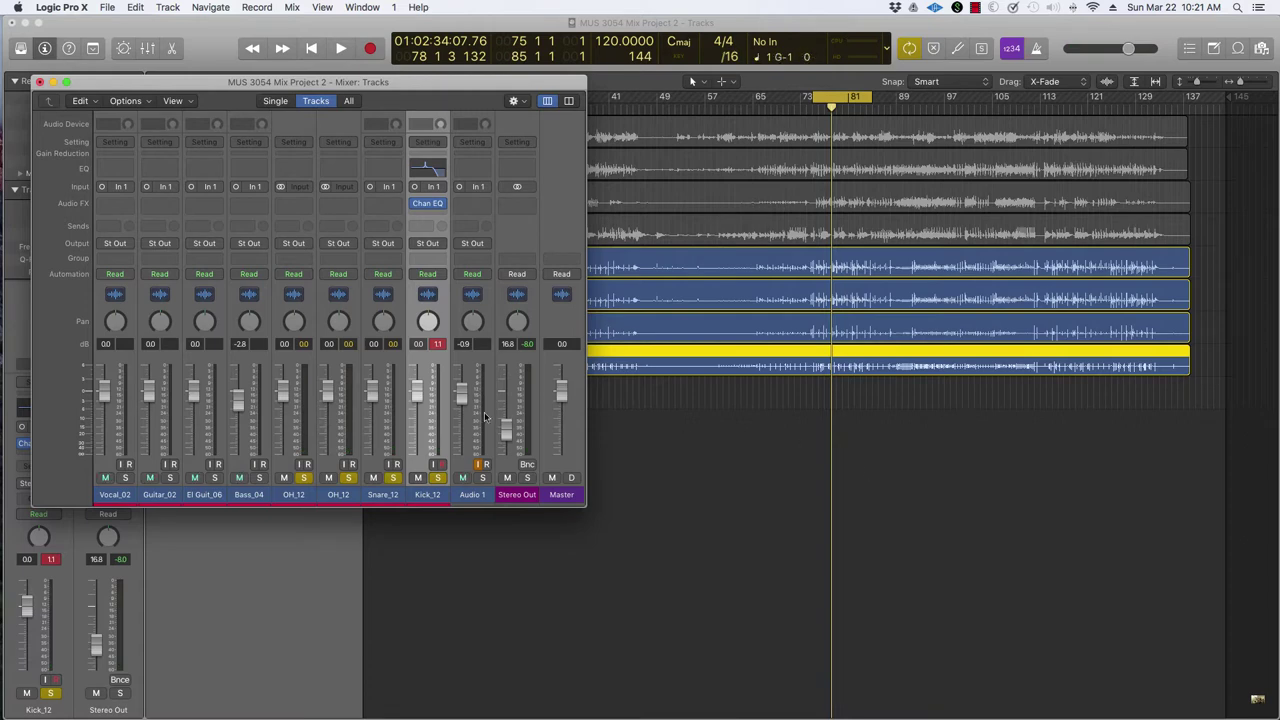
{"action": "left_click", "coordinate": [416, 394]}
{"action": "mouse_move", "coordinate": [428, 346]}
{"action": "left_mouse_down"}
{"action": "mouse_move", "coordinate": [440, 360]}
{"action": "mouse_move", "coordinate": [442, 348]}
{"action": "left_mouse_up"}
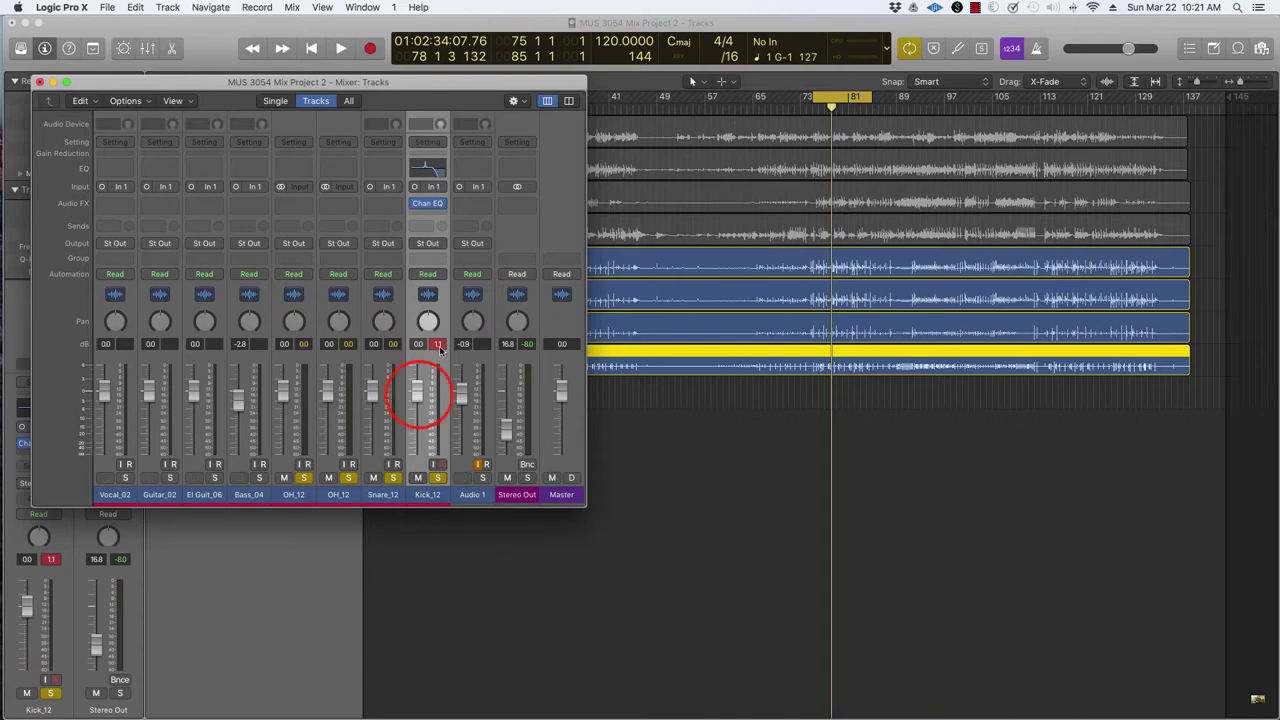
Lower Kick_12 to -2.2 dB, reset its clipped peak readout, and play to check
{"action": "left_click_drag", "start_coordinate": [420, 393], "coordinate": [420, 403]}
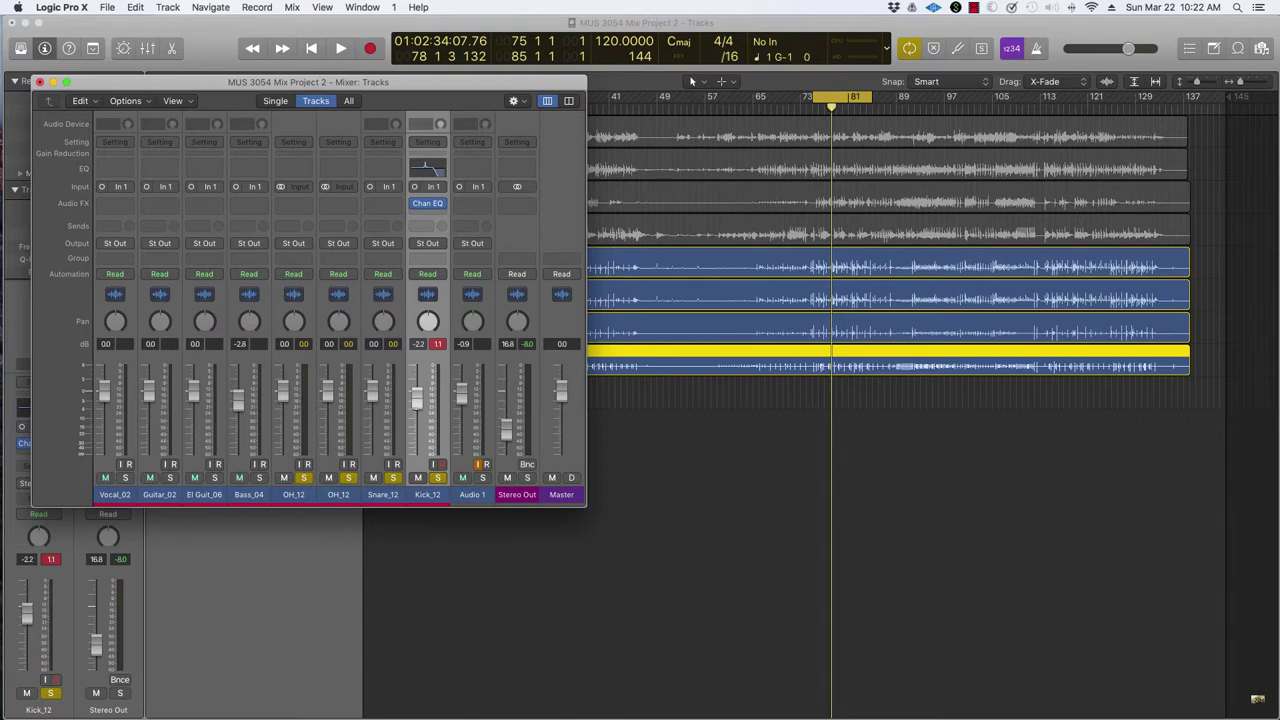
{"action": "left_click", "coordinate": [437, 344]}
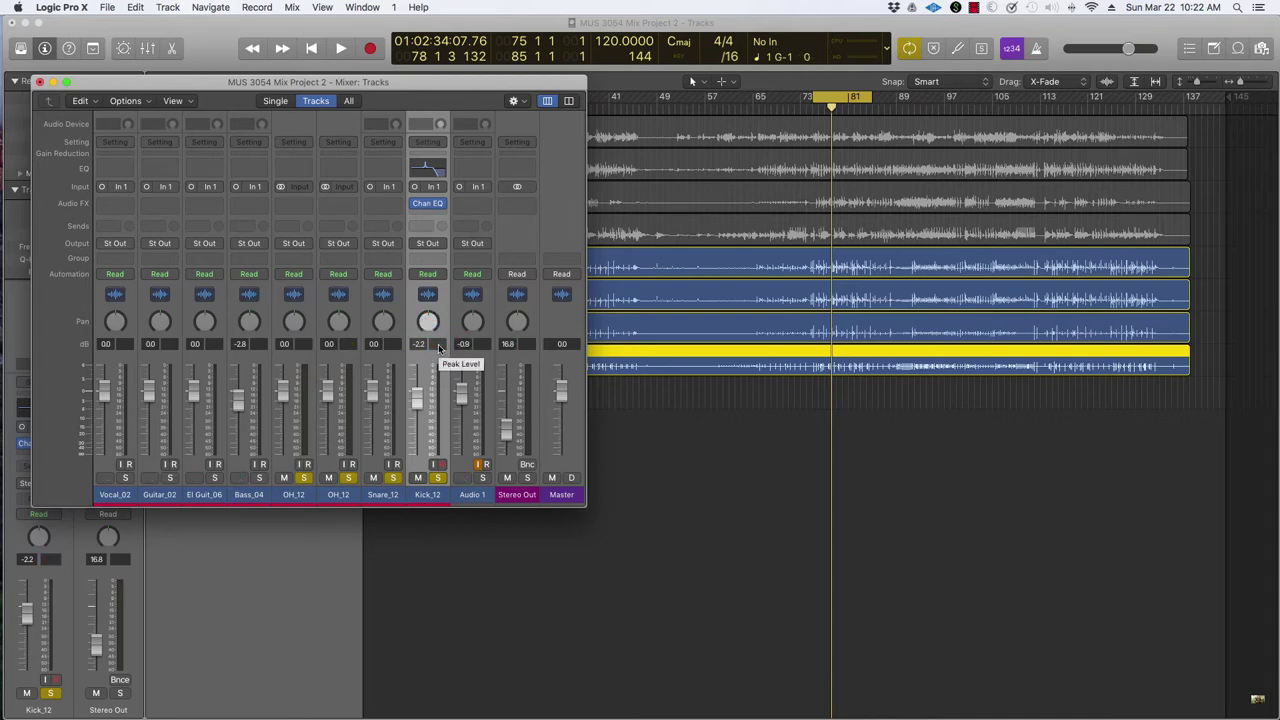
{"action": "key", "text": "space"}
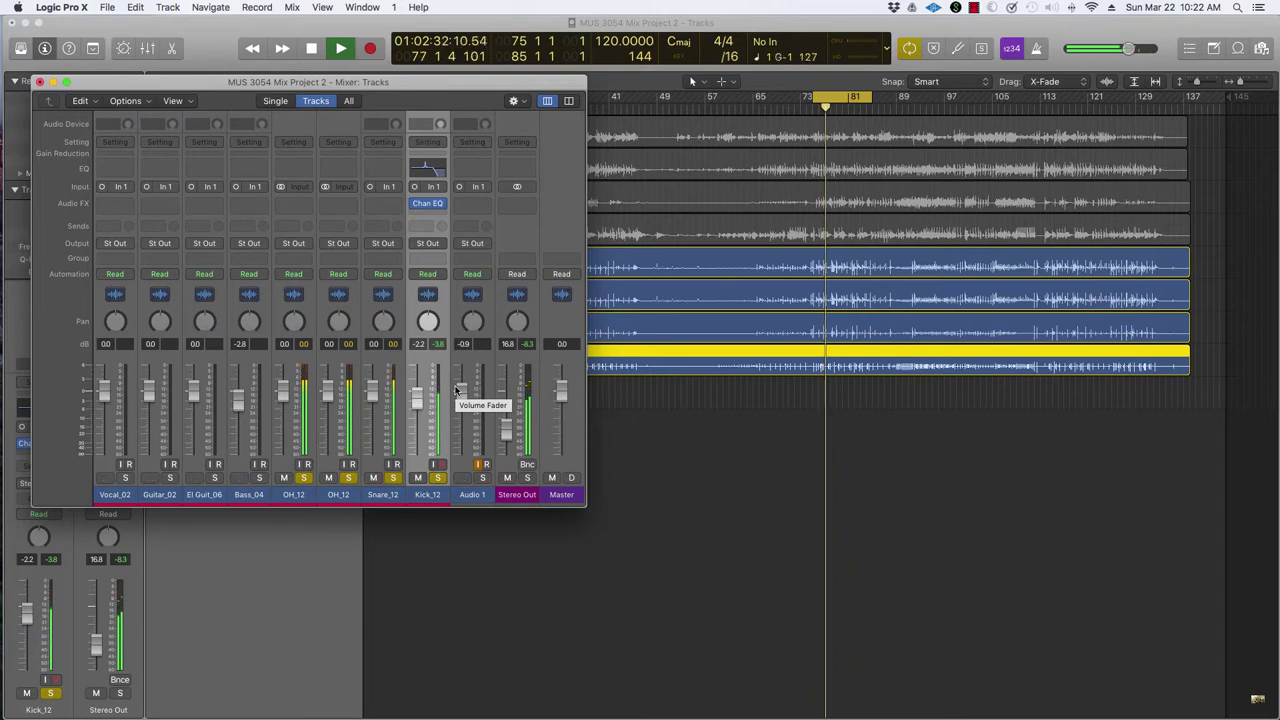
Drop Snare_12 to -1.2 dB and the overheads to -2.2 and -2.0 dB, then stop
{"action": "left_click", "coordinate": [372, 392]}
{"action": "left_click_drag", "start_coordinate": [372, 392], "coordinate": [288, 407]}
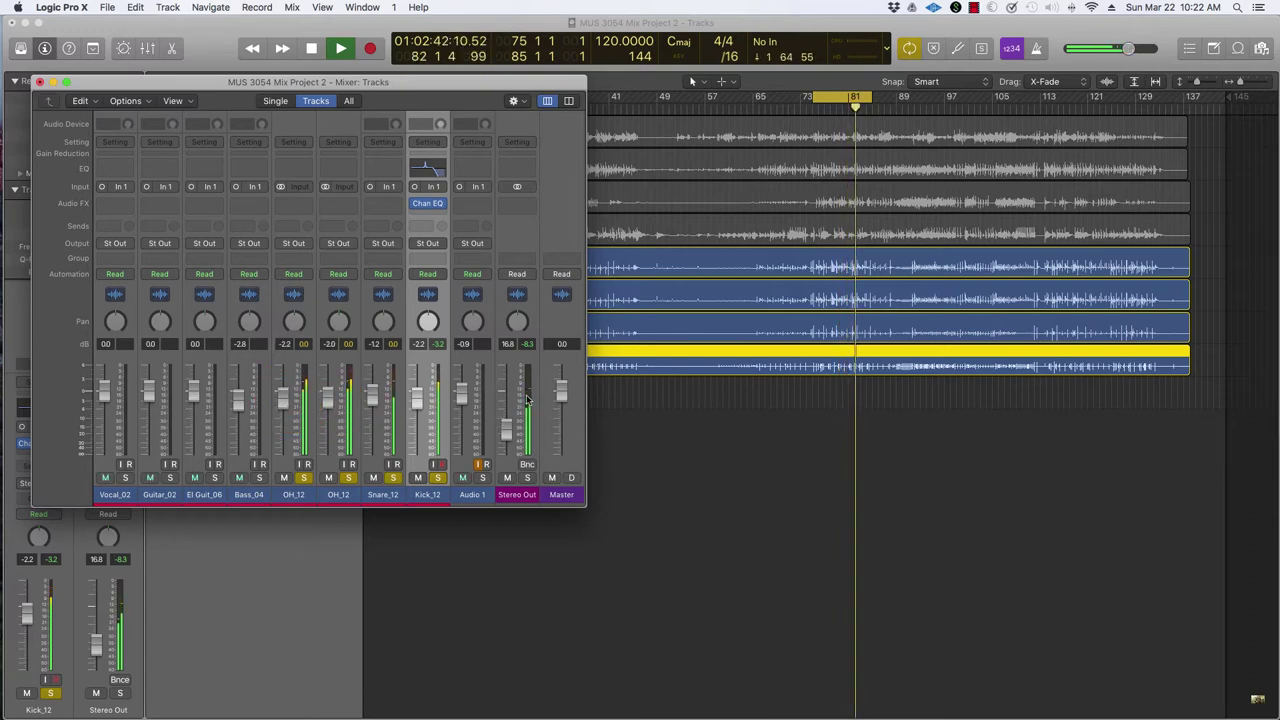
{"action": "key", "text": "space"}
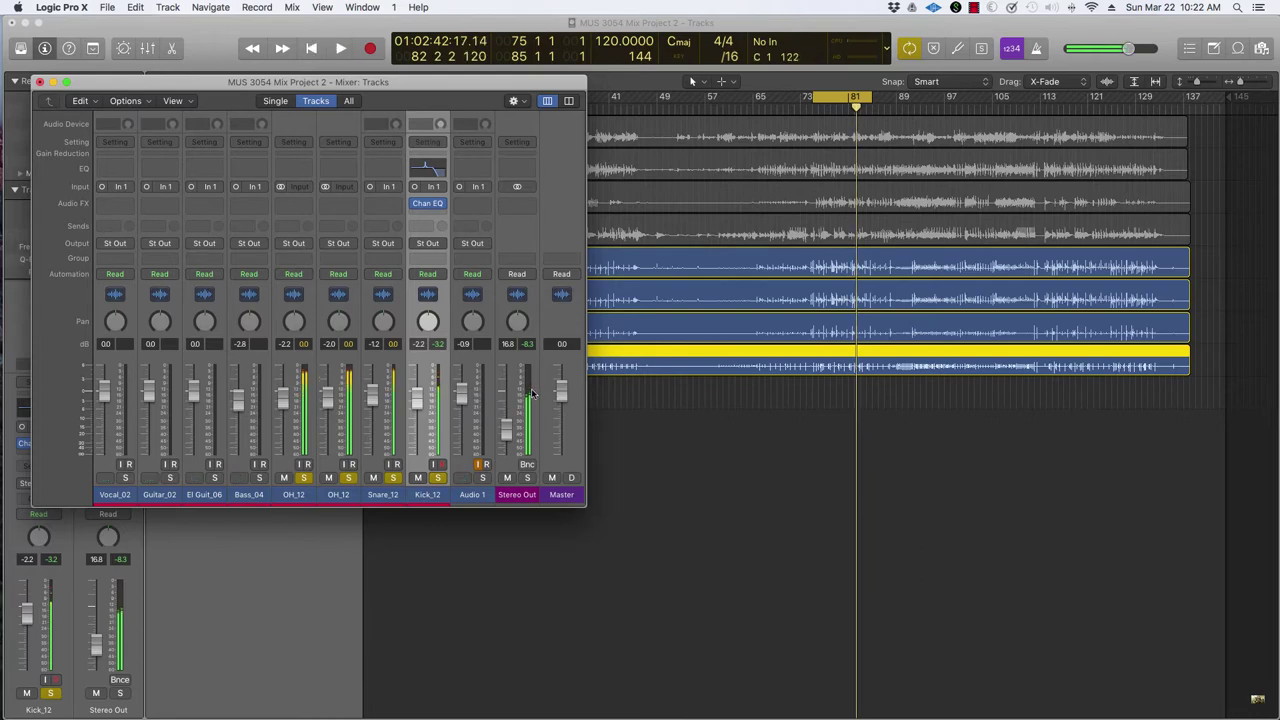
{"action": "left_click", "coordinate": [522, 480]}
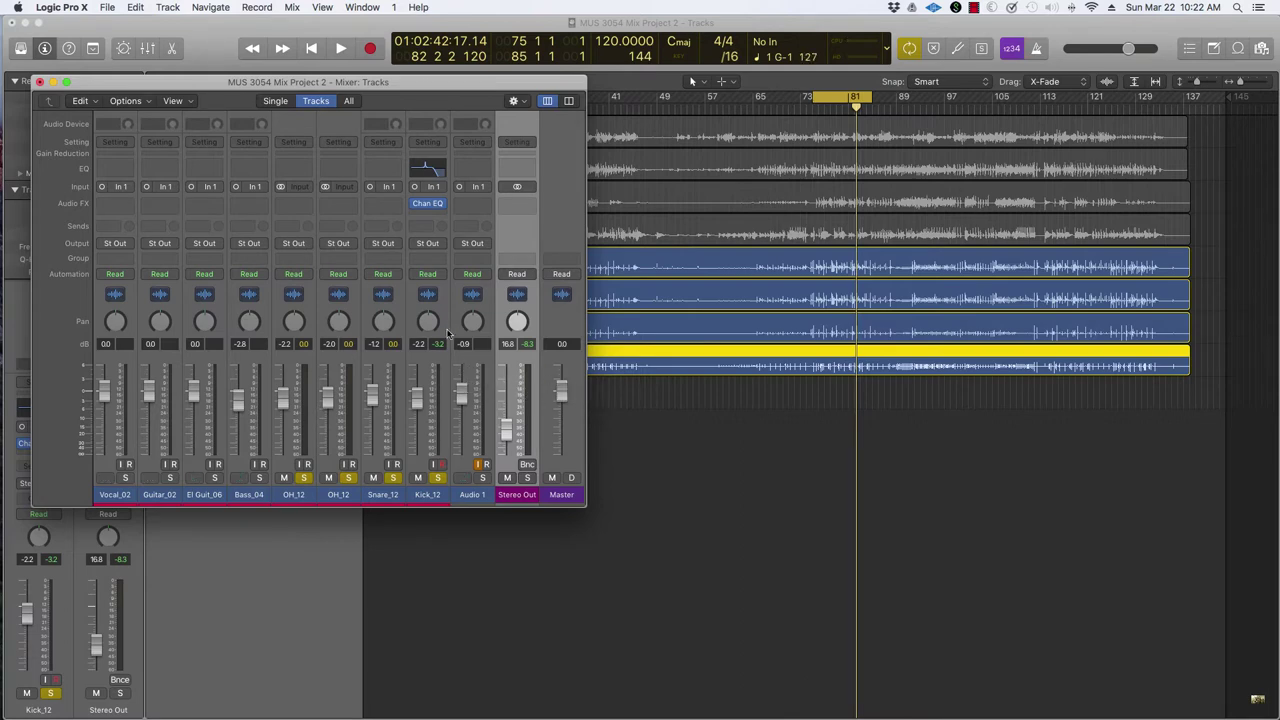
Unsolo Kick_12 and both OH_12 strips so only Snare_12 plays back soloed
{"action": "left_click", "coordinate": [437, 478]}
{"action": "left_click", "coordinate": [348, 478]}
{"action": "left_click", "coordinate": [303, 478]}
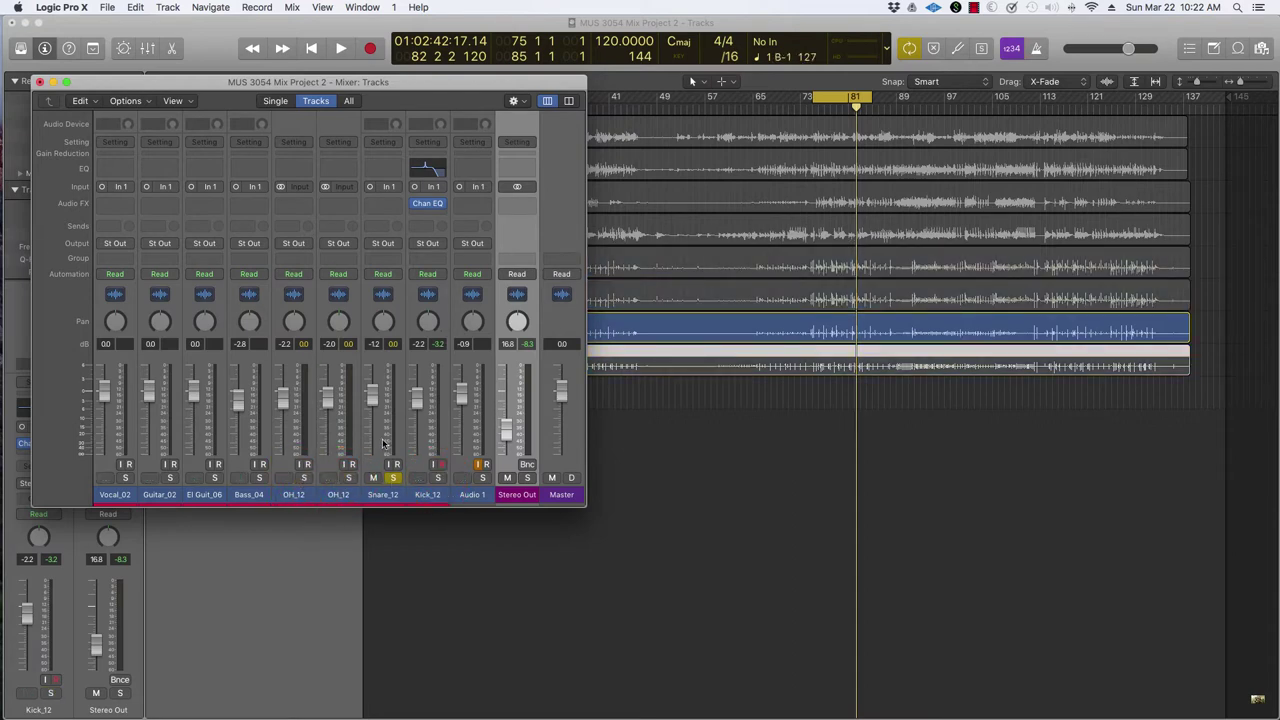
{"action": "left_click", "coordinate": [384, 486]}
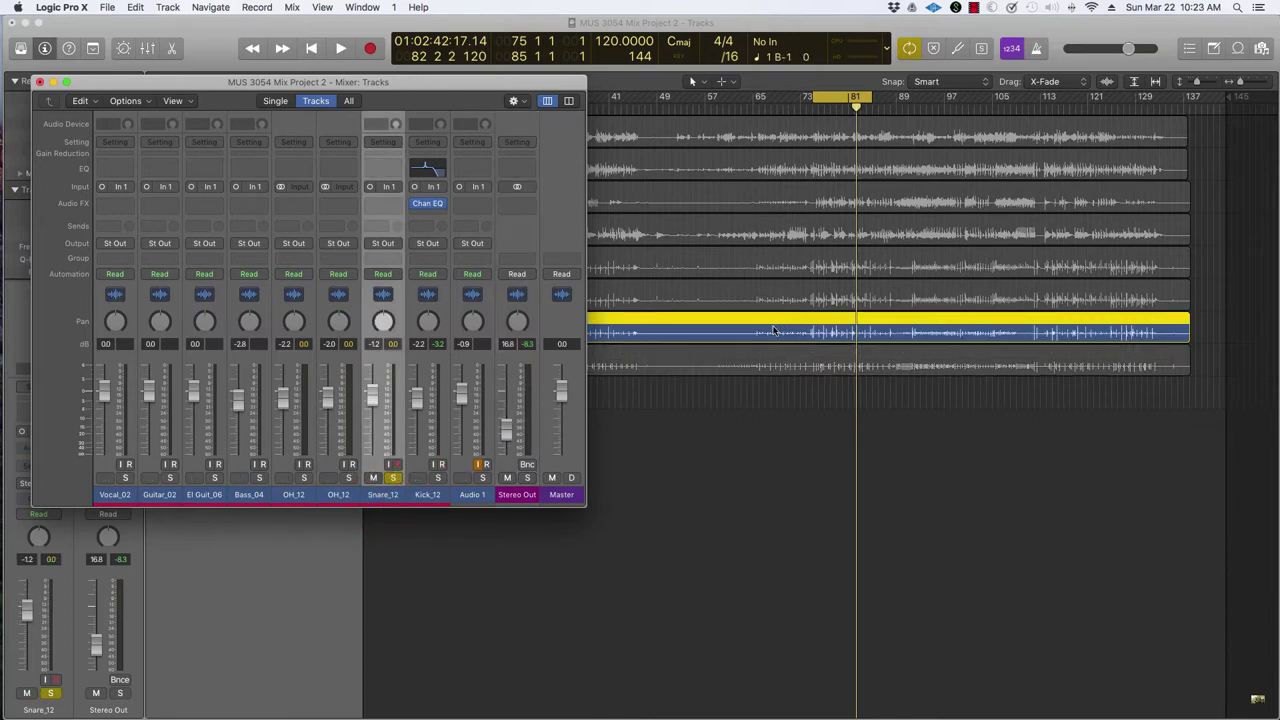
{"action": "key", "text": "space"}
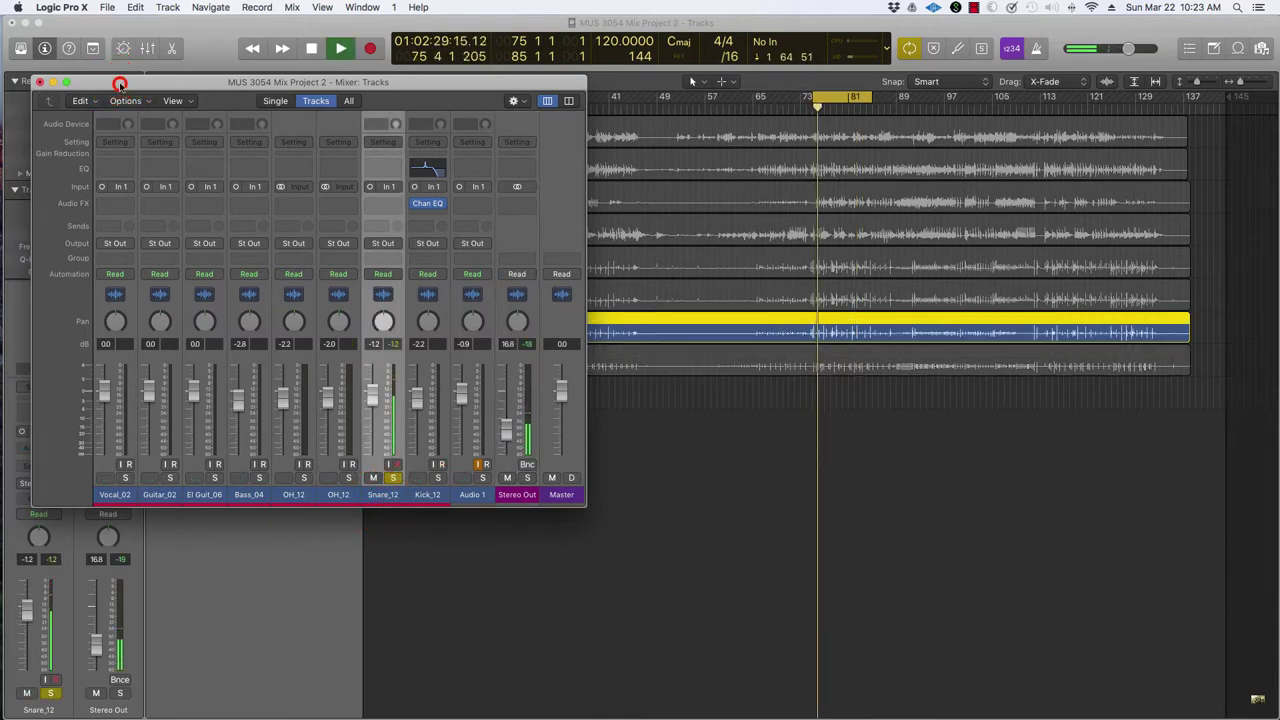
{"action": "left_click_drag", "start_coordinate": [120, 88], "coordinate": [203, 92]}
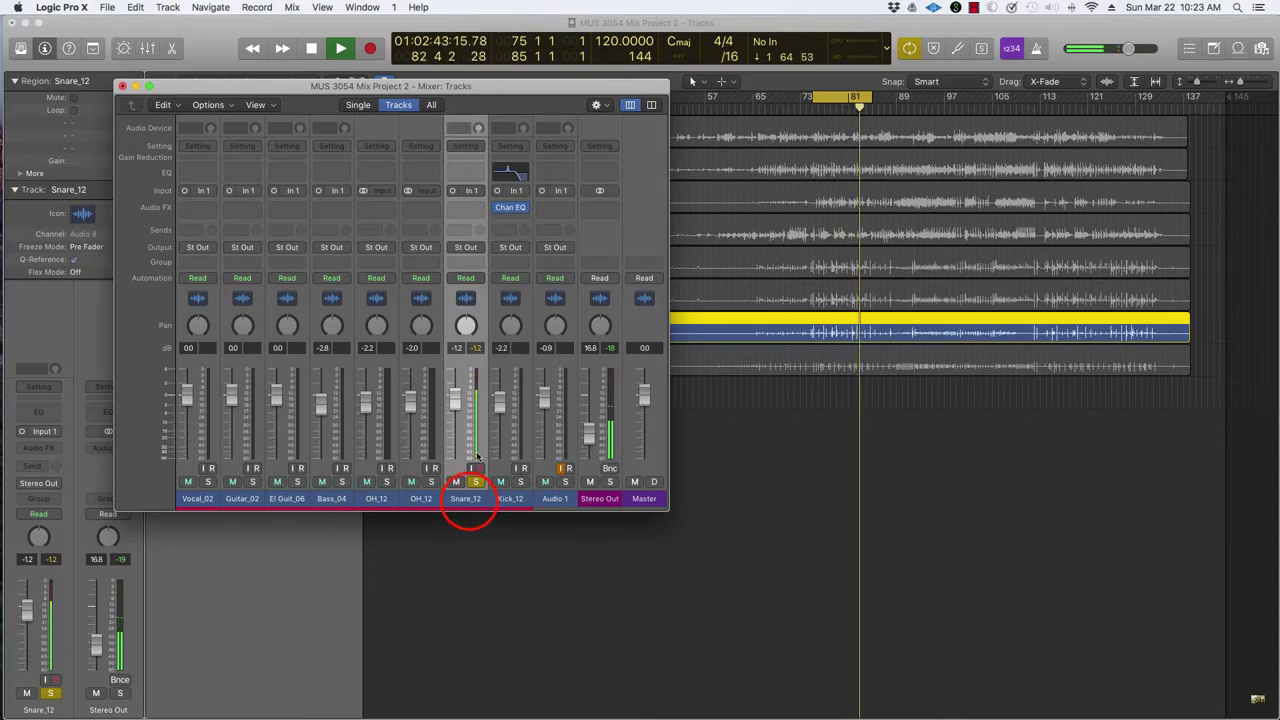
{"action": "left_click", "coordinate": [462, 176]}
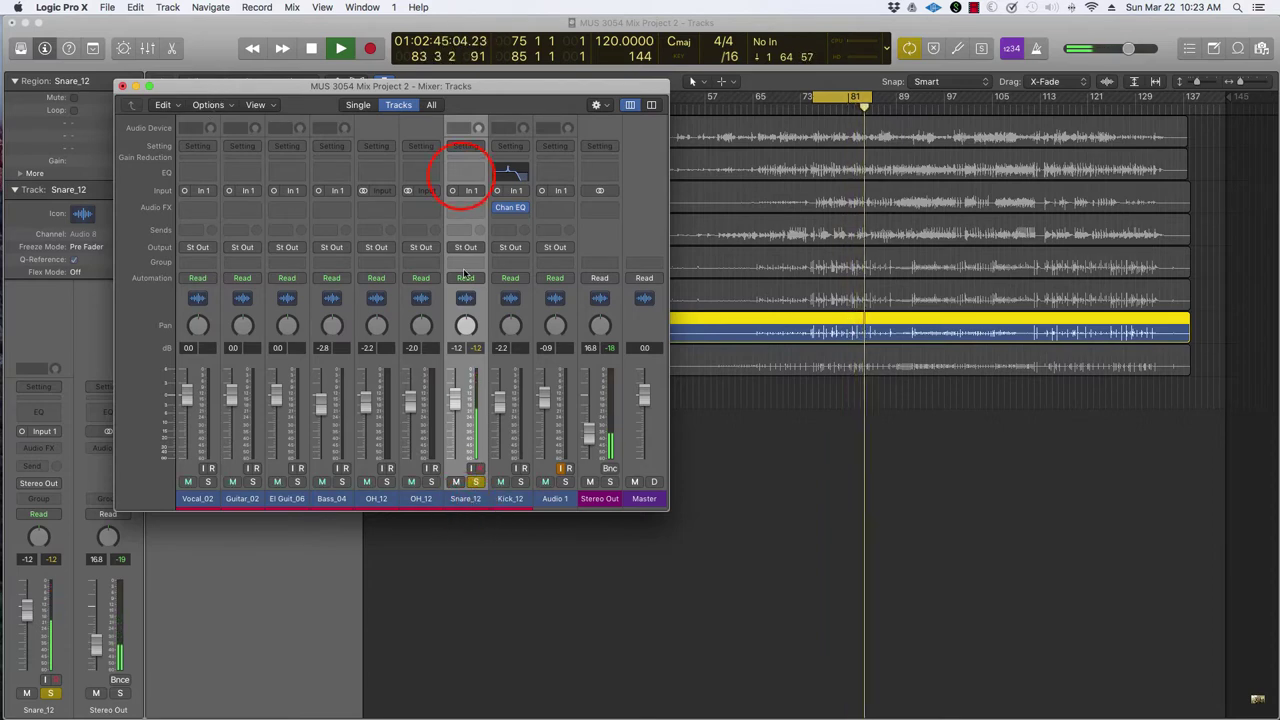
Open the Snare_12 Channel EQ, enable its low-cut band, and turn on the analyzer
{"action": "double_click", "coordinate": [462, 176]}
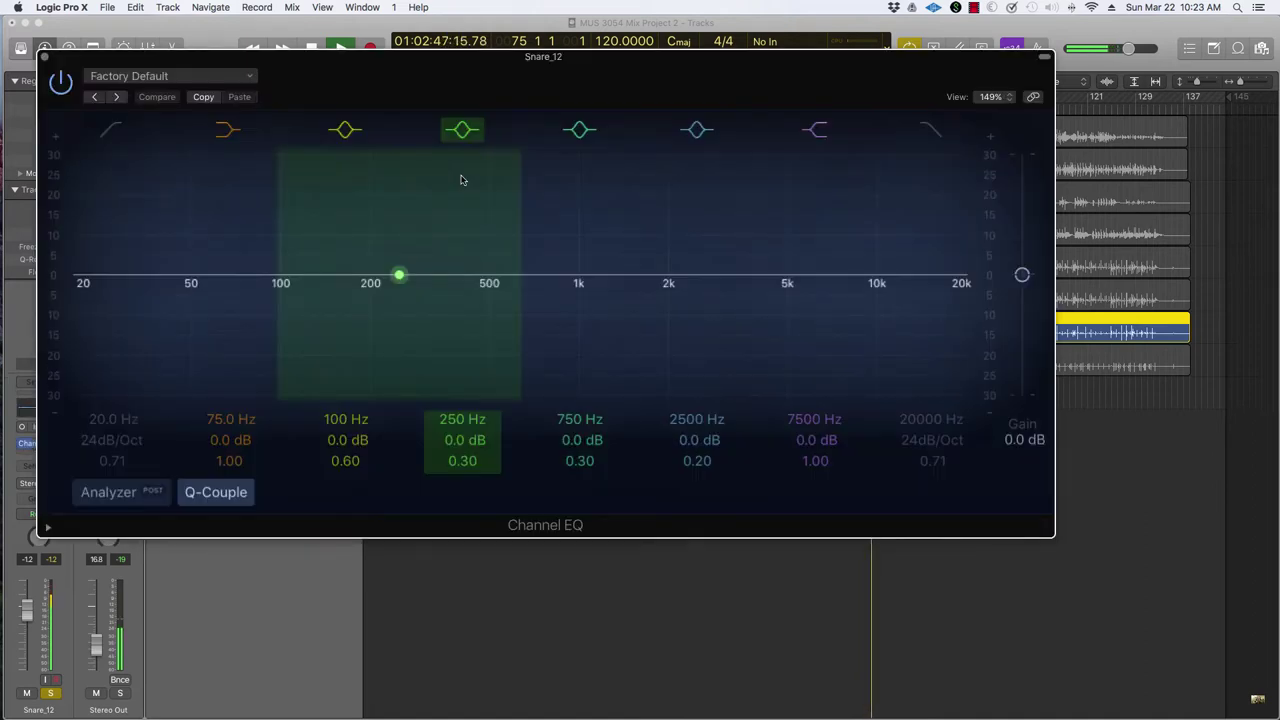
{"action": "left_click", "coordinate": [88, 362]}
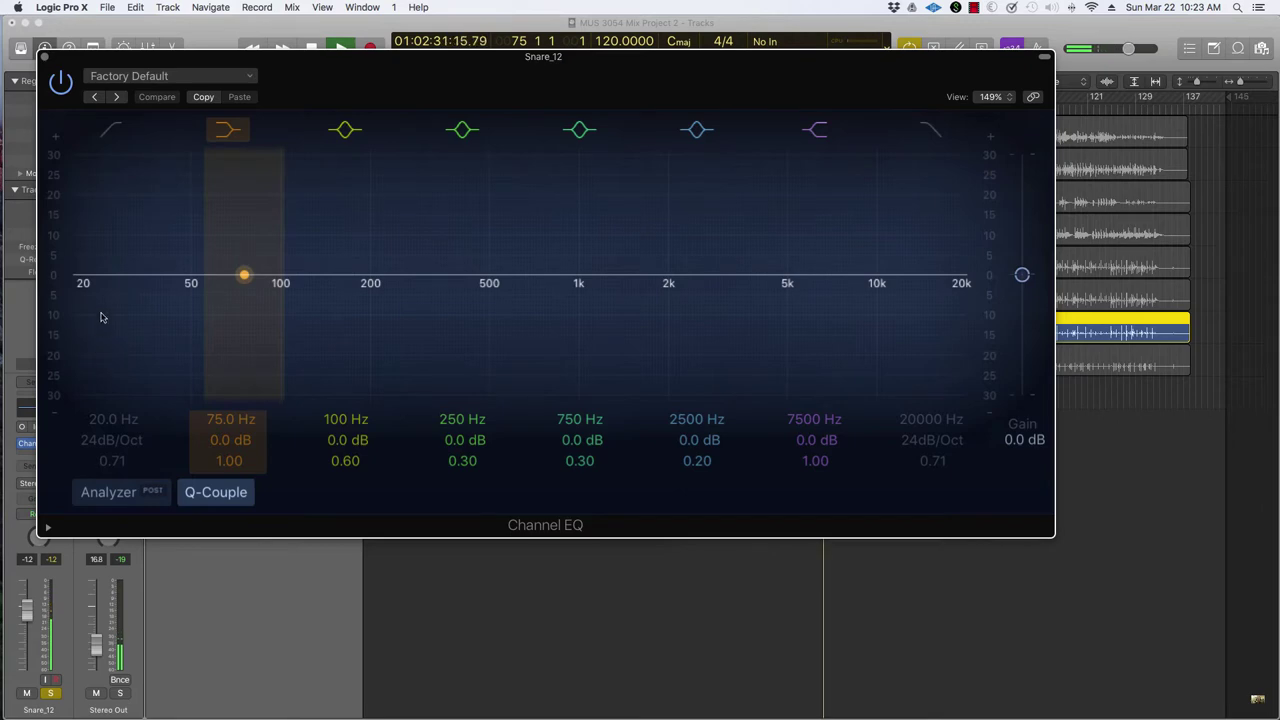
{"action": "left_click", "coordinate": [99, 133]}
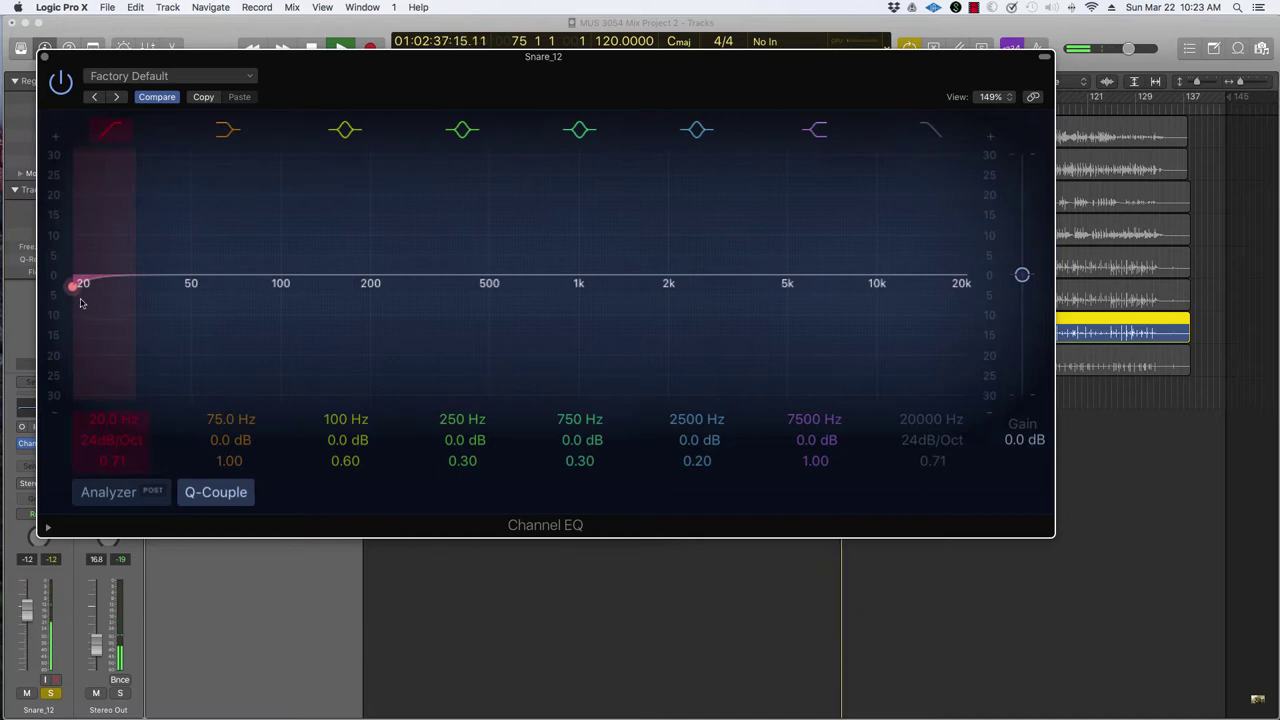
{"action": "left_click", "coordinate": [116, 501]}
{"action": "left_click", "coordinate": [116, 496]}
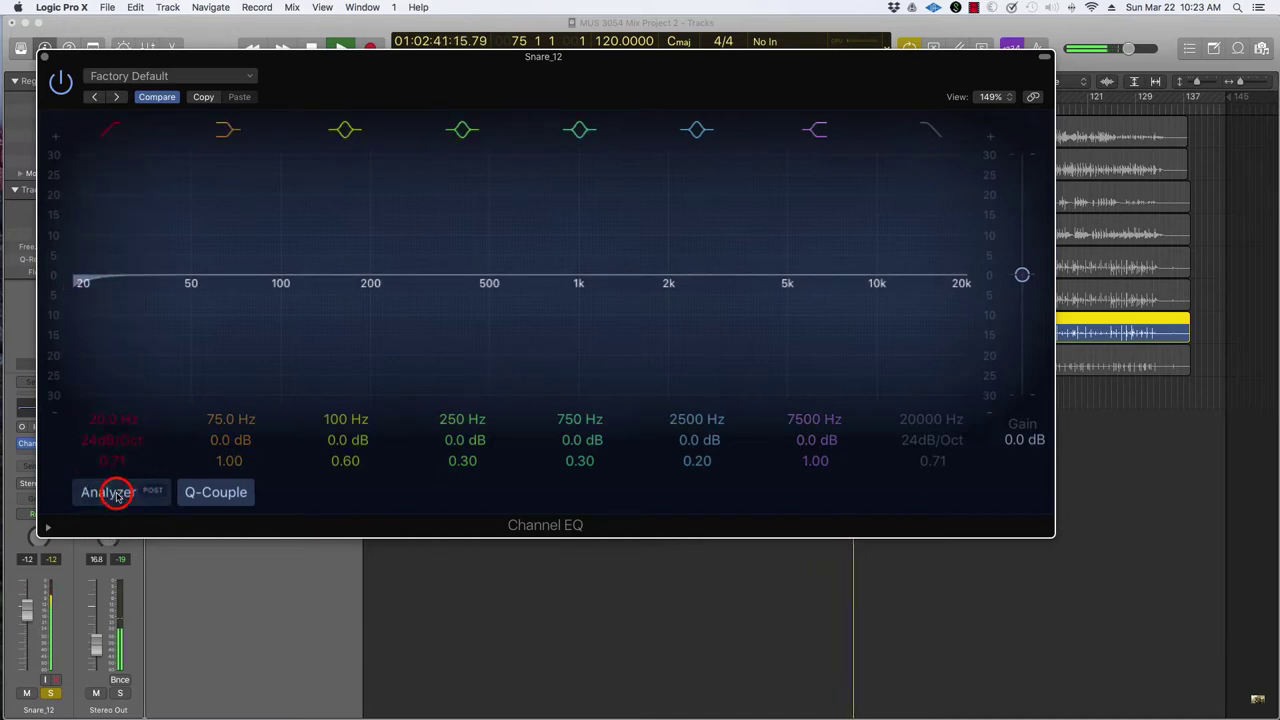
{"action": "left_click", "coordinate": [115, 494]}
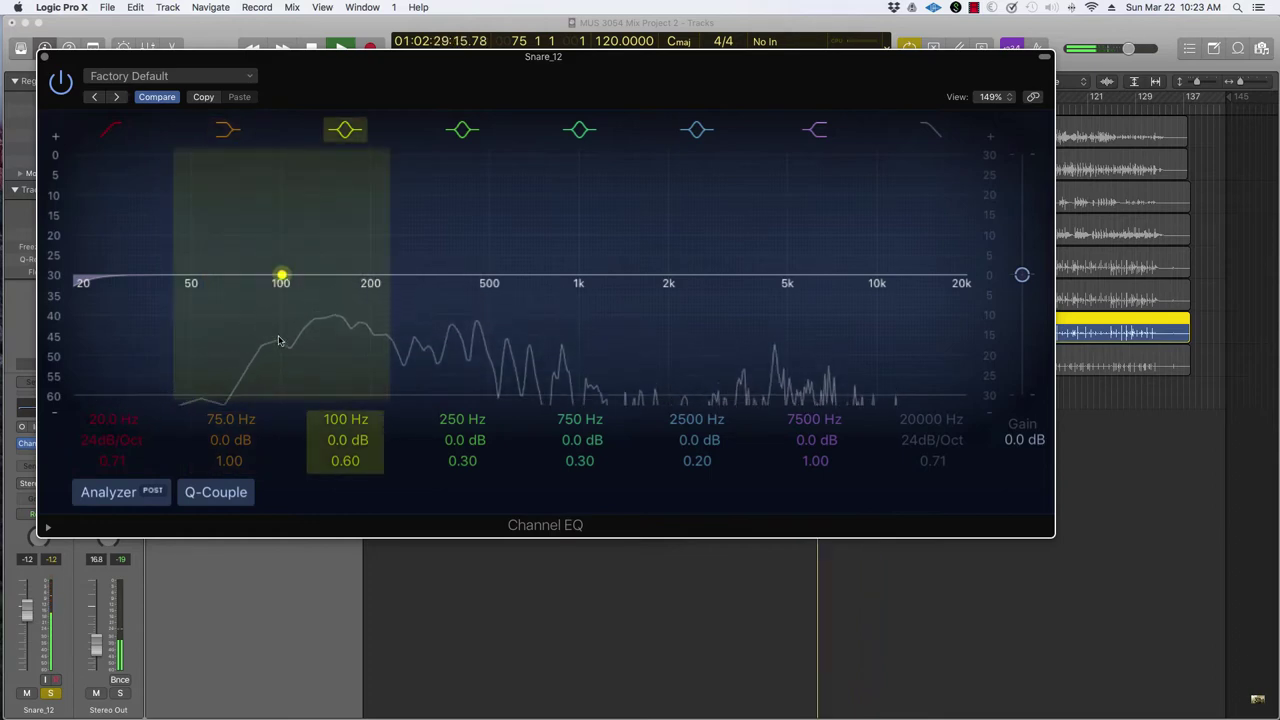
Set the snare low cut's Q and raise its frequency to 215 Hz
{"action": "left_click_drag", "start_coordinate": [74, 280], "coordinate": [205, 291]}
{"action": "left_click_drag", "start_coordinate": [112, 456], "coordinate": [112, 436]}
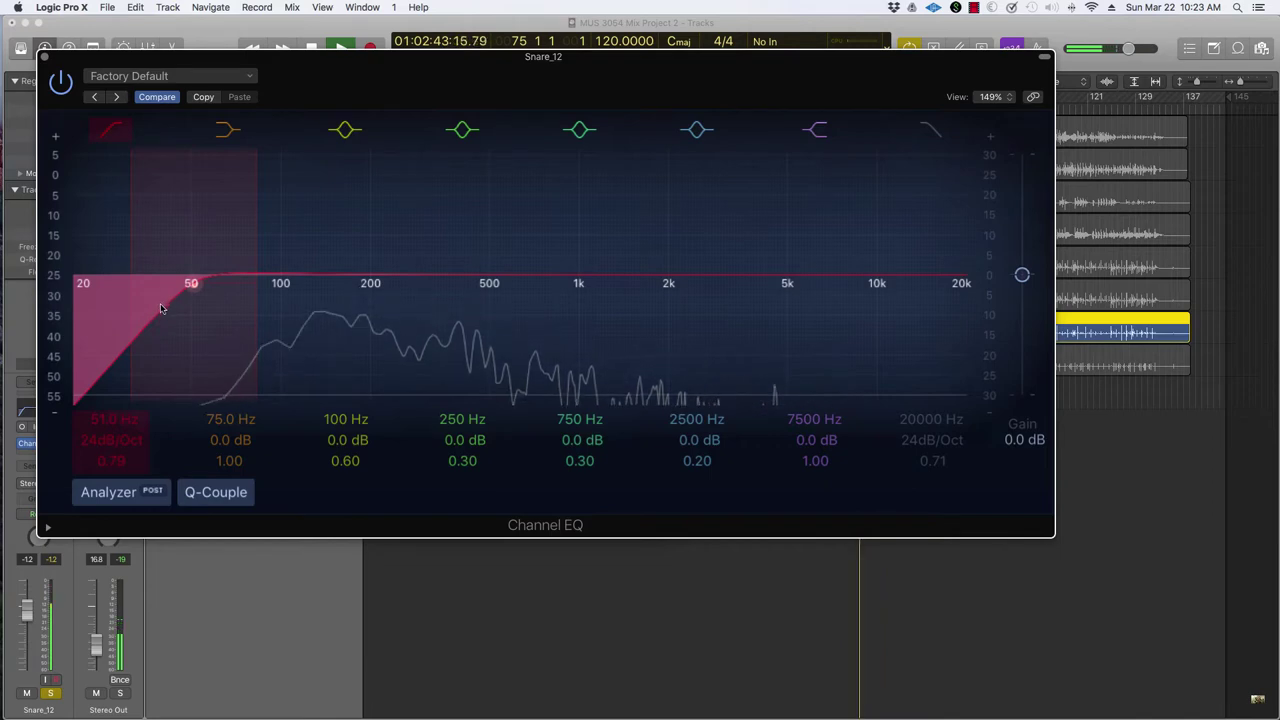
{"action": "left_click", "coordinate": [108, 424]}
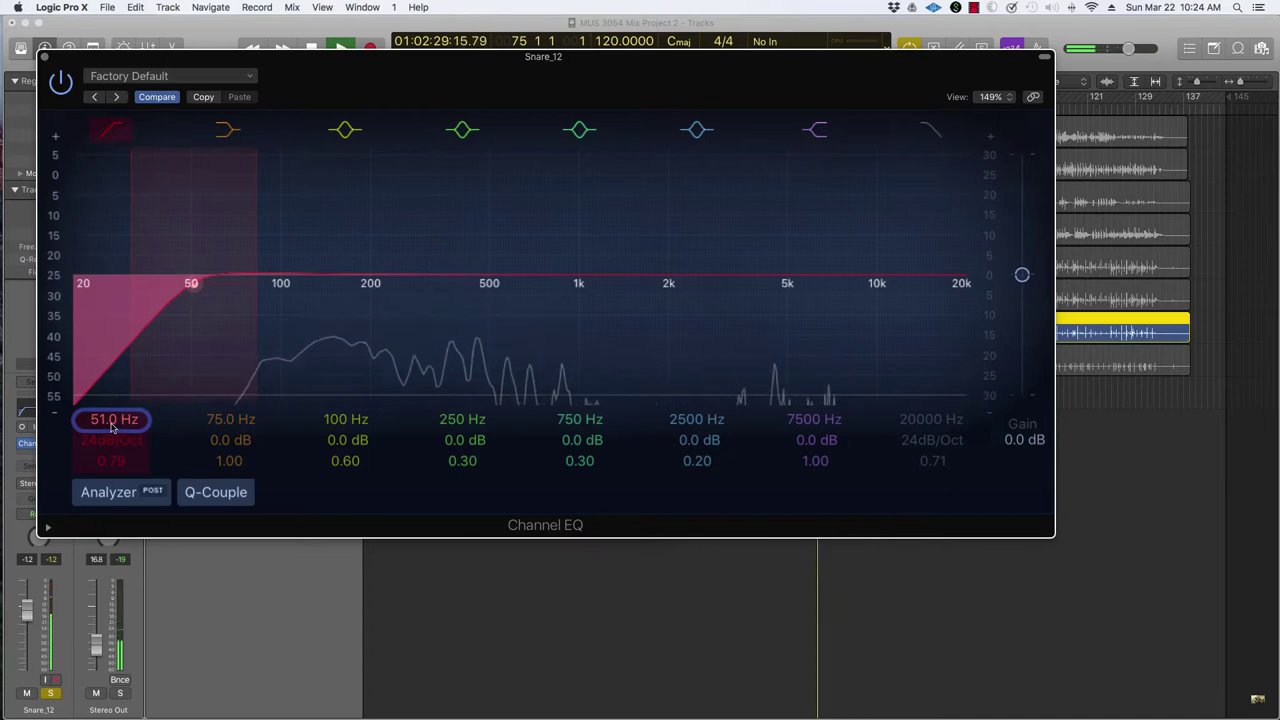
{"action": "left_click_drag", "start_coordinate": [113, 427], "coordinate": [113, 281]}
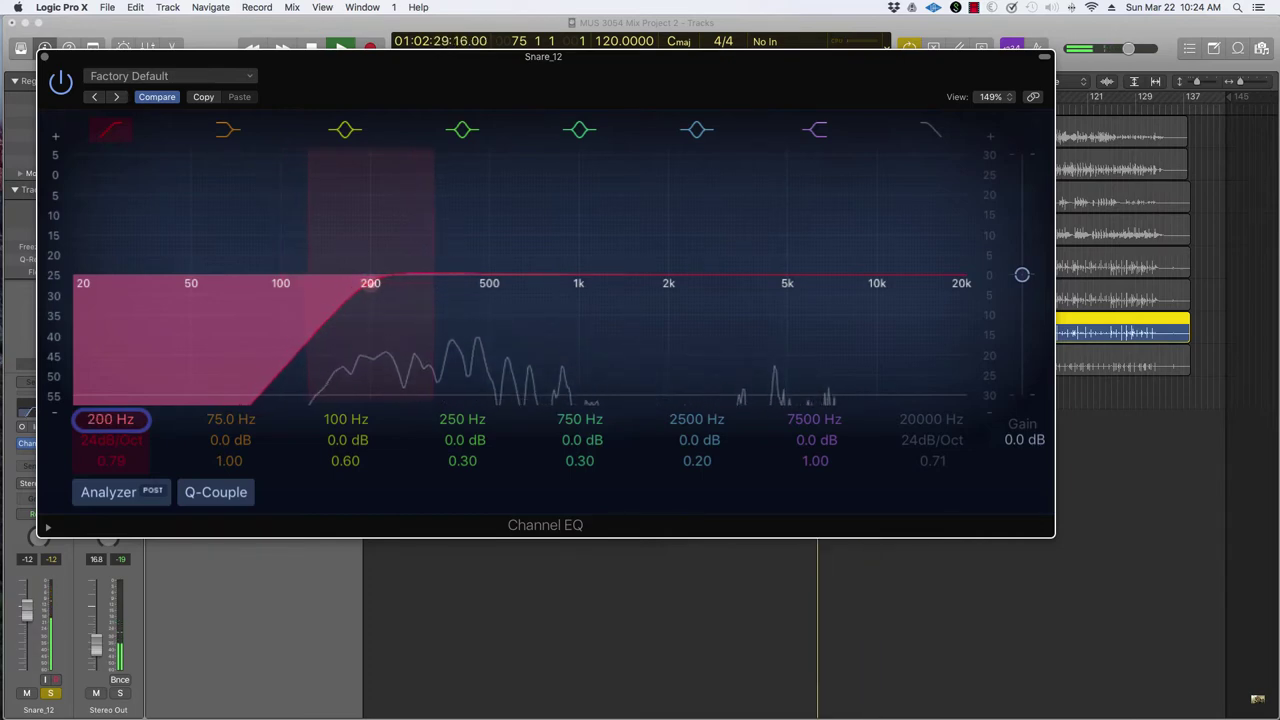
{"action": "left_click", "coordinate": [112, 422]}
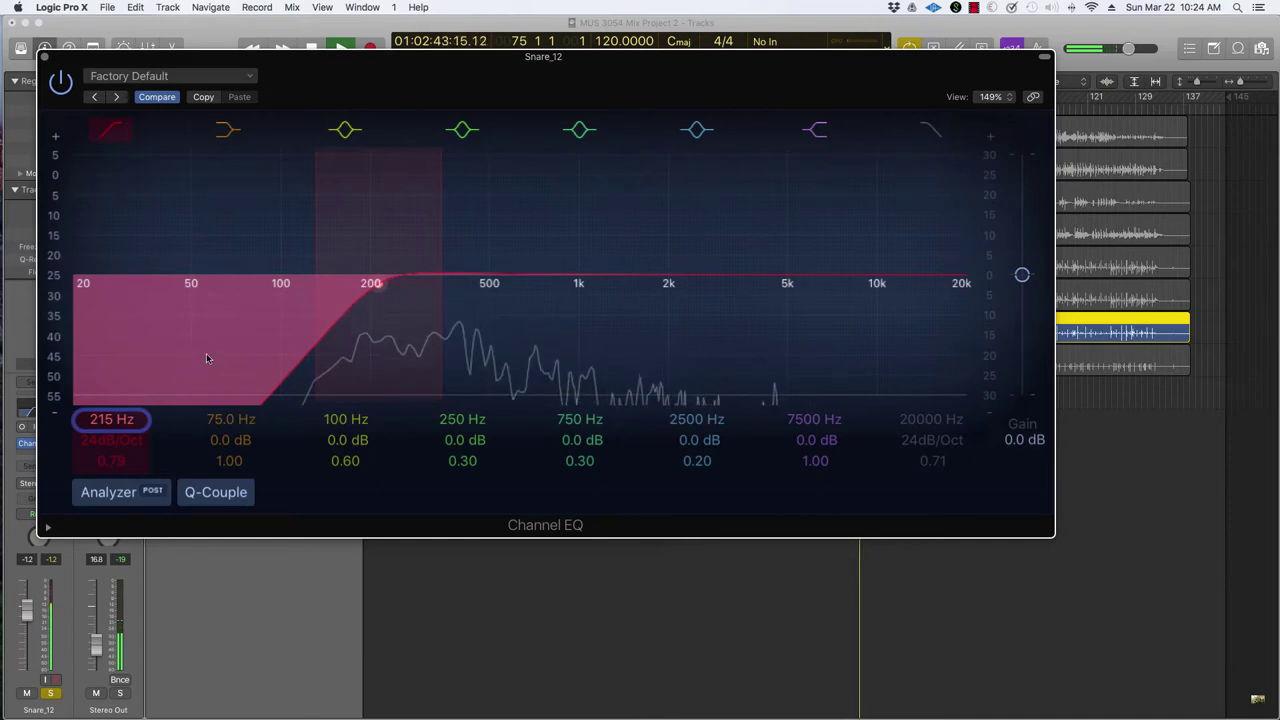
Enable the snare EQ high cut and set it to 2000 Hz with Q 0.79
{"action": "left_click", "coordinate": [929, 130]}
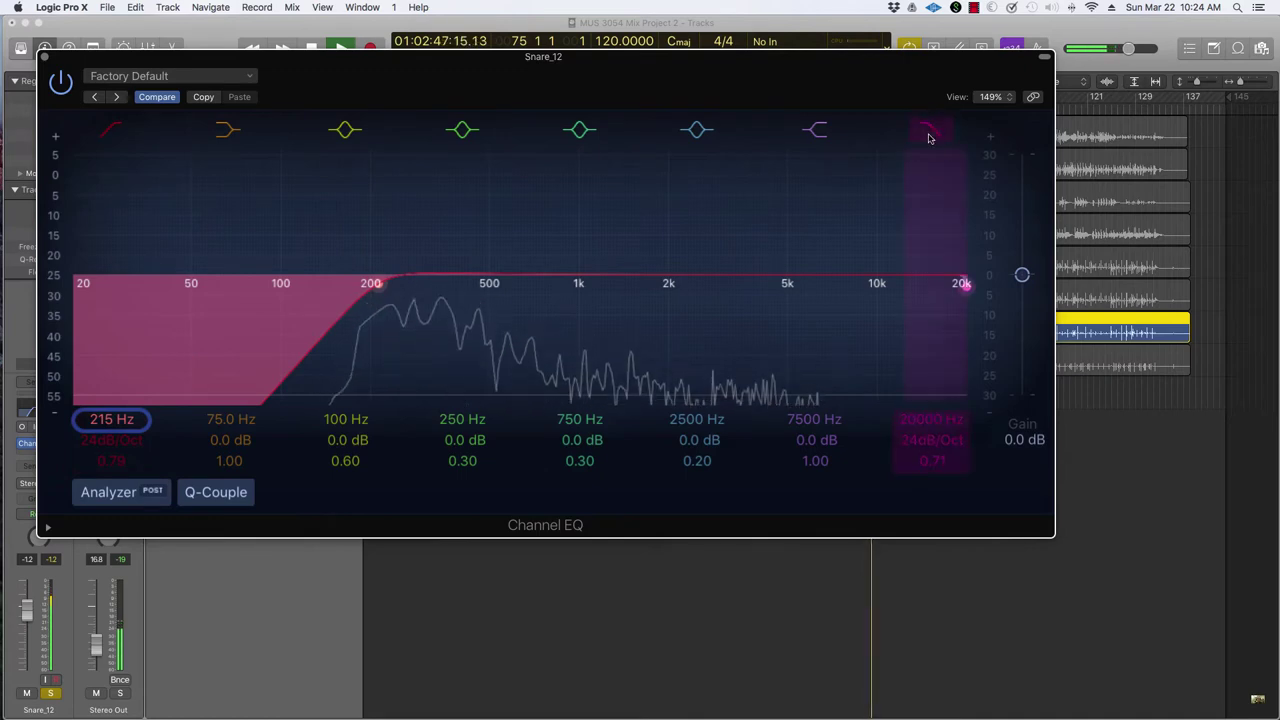
{"action": "mouse_move", "coordinate": [934, 461]}
{"action": "left_mouse_down"}
{"action": "mouse_move", "coordinate": [934, 445]}
{"action": "mouse_move", "coordinate": [932, 480]}
{"action": "left_mouse_up"}
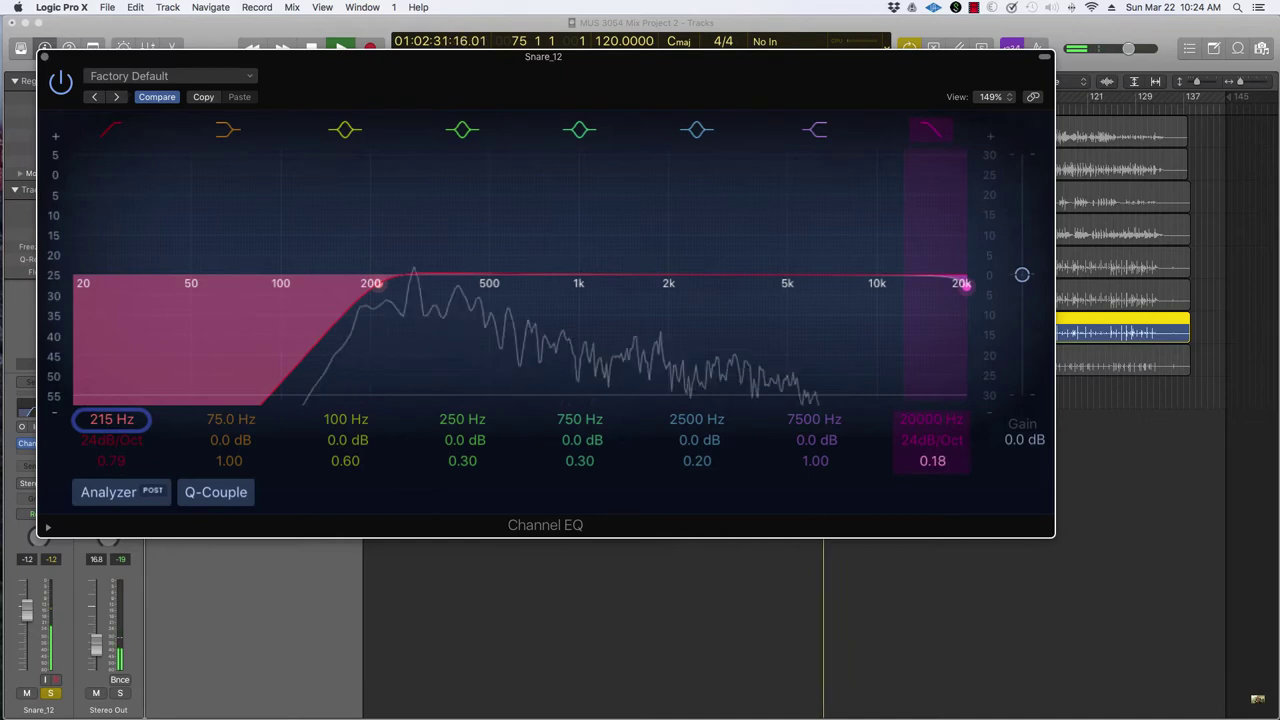
{"action": "left_click", "coordinate": [944, 422]}
{"action": "mouse_move", "coordinate": [931, 461]}
{"action": "left_mouse_down"}
{"action": "mouse_move", "coordinate": [931, 420]}
{"action": "mouse_move", "coordinate": [936, 464]}
{"action": "left_mouse_up"}
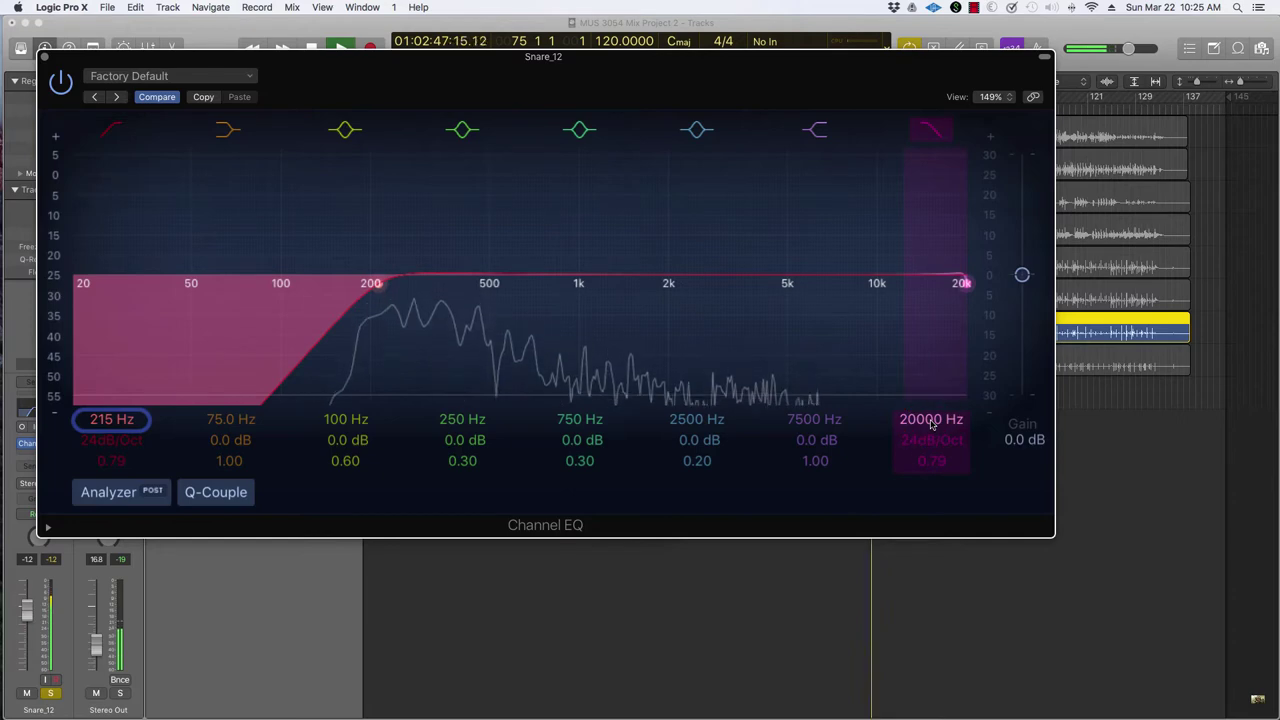
{"action": "mouse_move", "coordinate": [932, 419]}
{"action": "left_mouse_down"}
{"action": "mouse_move", "coordinate": [932, 494]}
{"action": "mouse_move", "coordinate": [932, 419]}
{"action": "mouse_move", "coordinate": [932, 437]}
{"action": "left_mouse_up"}
{"action": "left_click", "coordinate": [932, 419]}
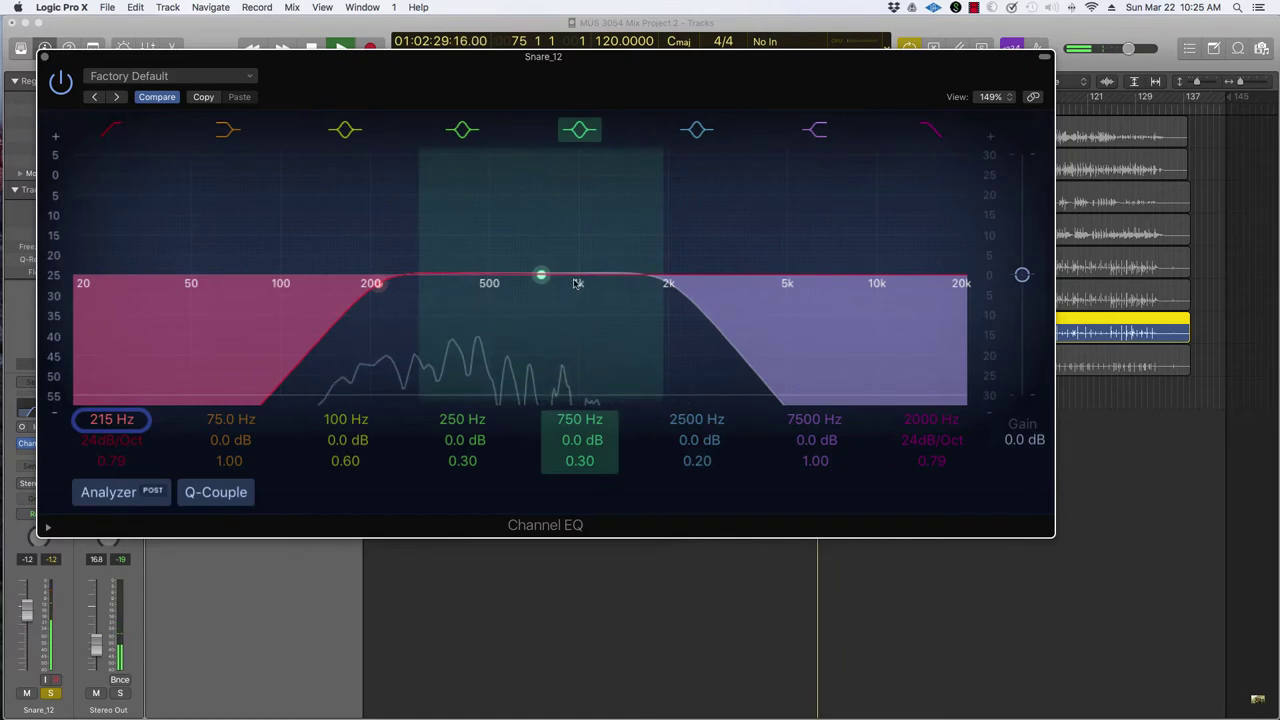
Turn the 750 Hz band into a +17 dB peak at 1360 Hz with Q 4.00
{"action": "left_click", "coordinate": [541, 276]}
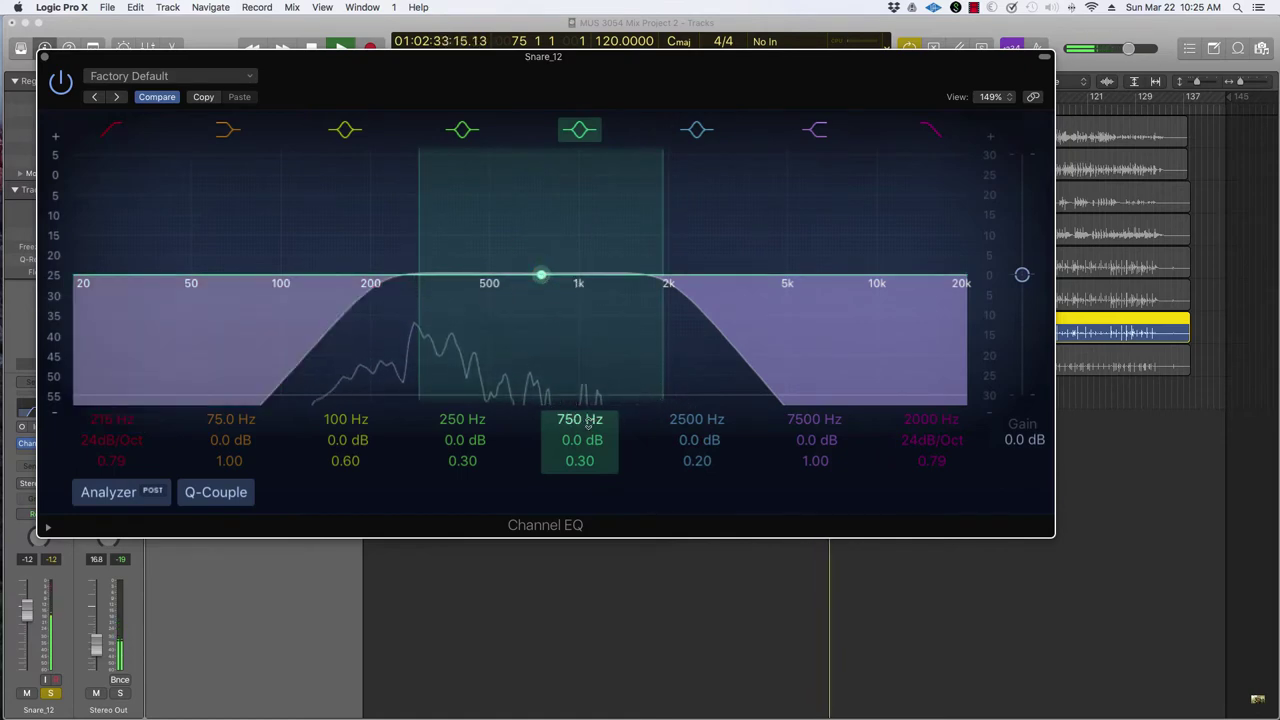
{"action": "left_click_drag", "start_coordinate": [580, 457], "coordinate": [580, 418]}
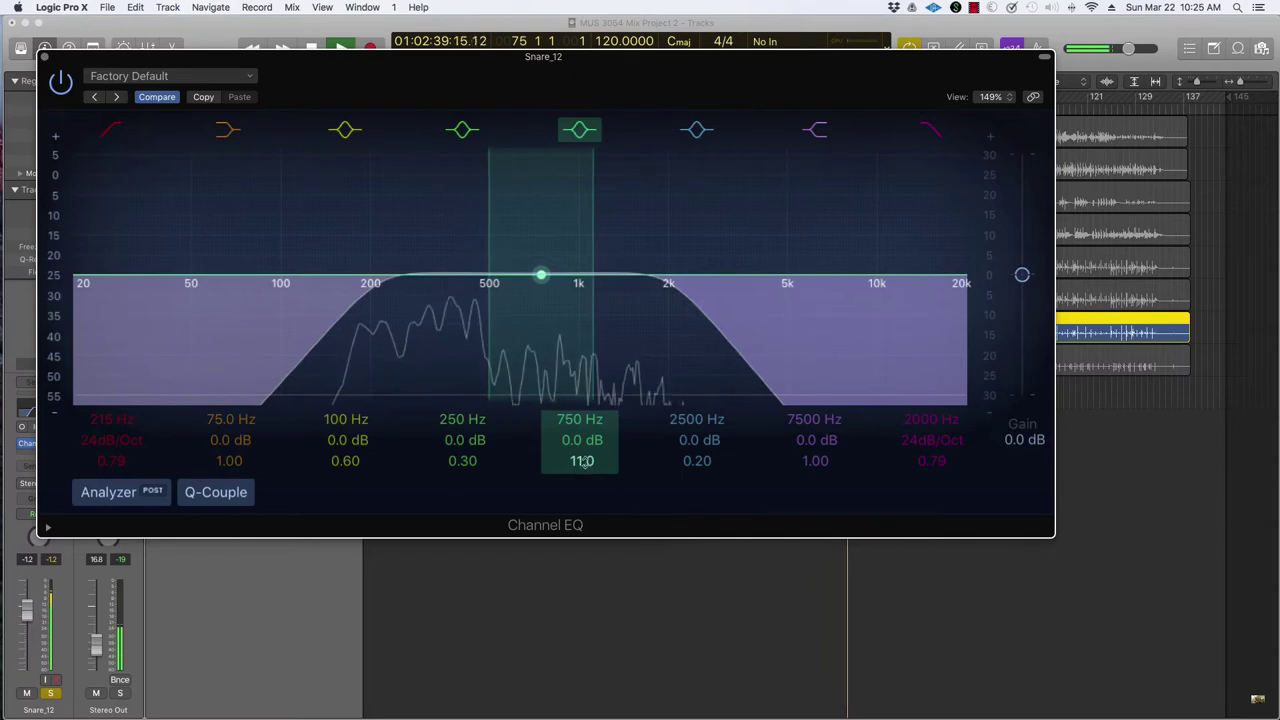
{"action": "left_click", "coordinate": [541, 276]}
{"action": "left_click_drag", "start_coordinate": [541, 276], "coordinate": [608, 180]}
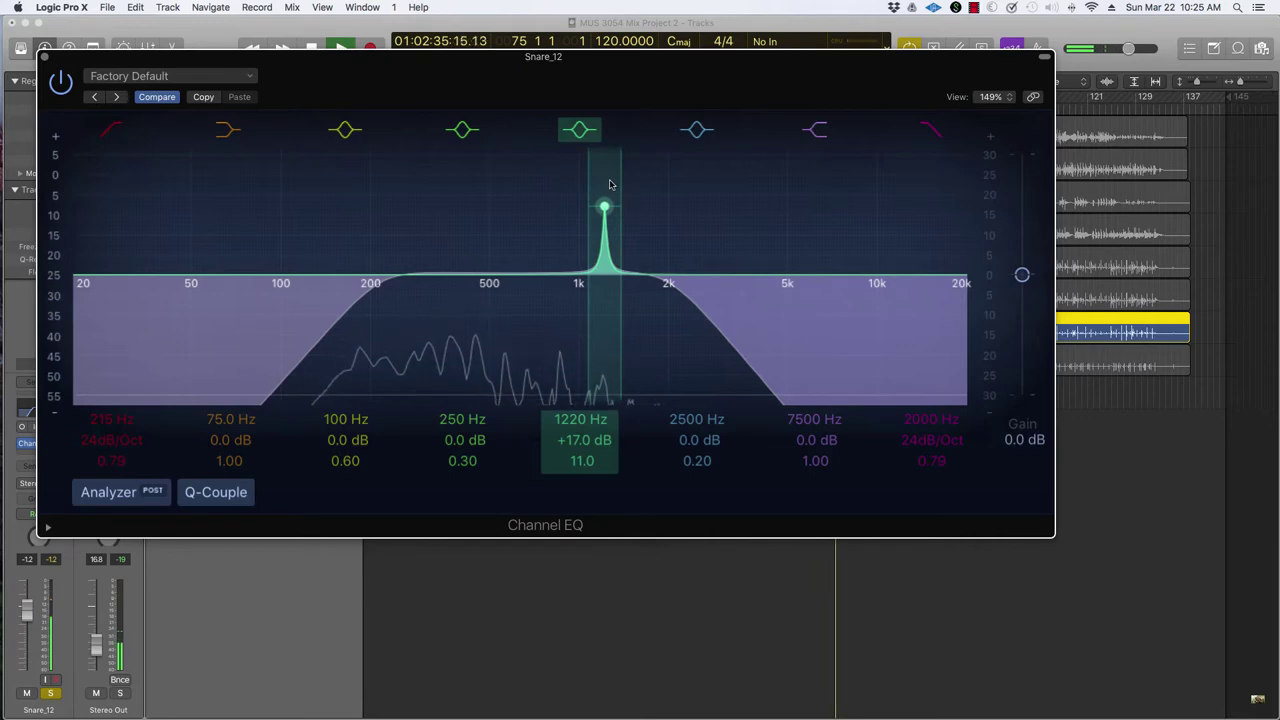
{"action": "left_click", "coordinate": [584, 461]}
{"action": "left_click_drag", "start_coordinate": [584, 461], "coordinate": [584, 518]}
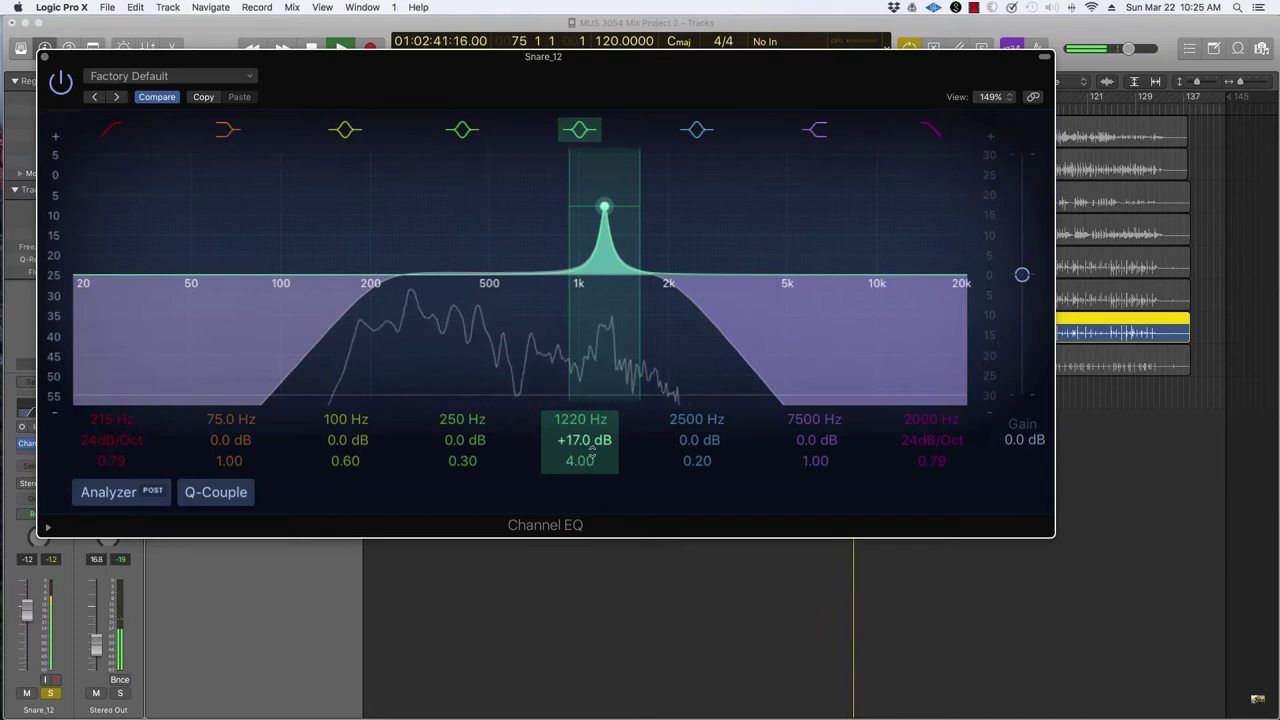
{"action": "left_click", "coordinate": [603, 208]}
{"action": "left_click_drag", "start_coordinate": [603, 208], "coordinate": [621, 207]}
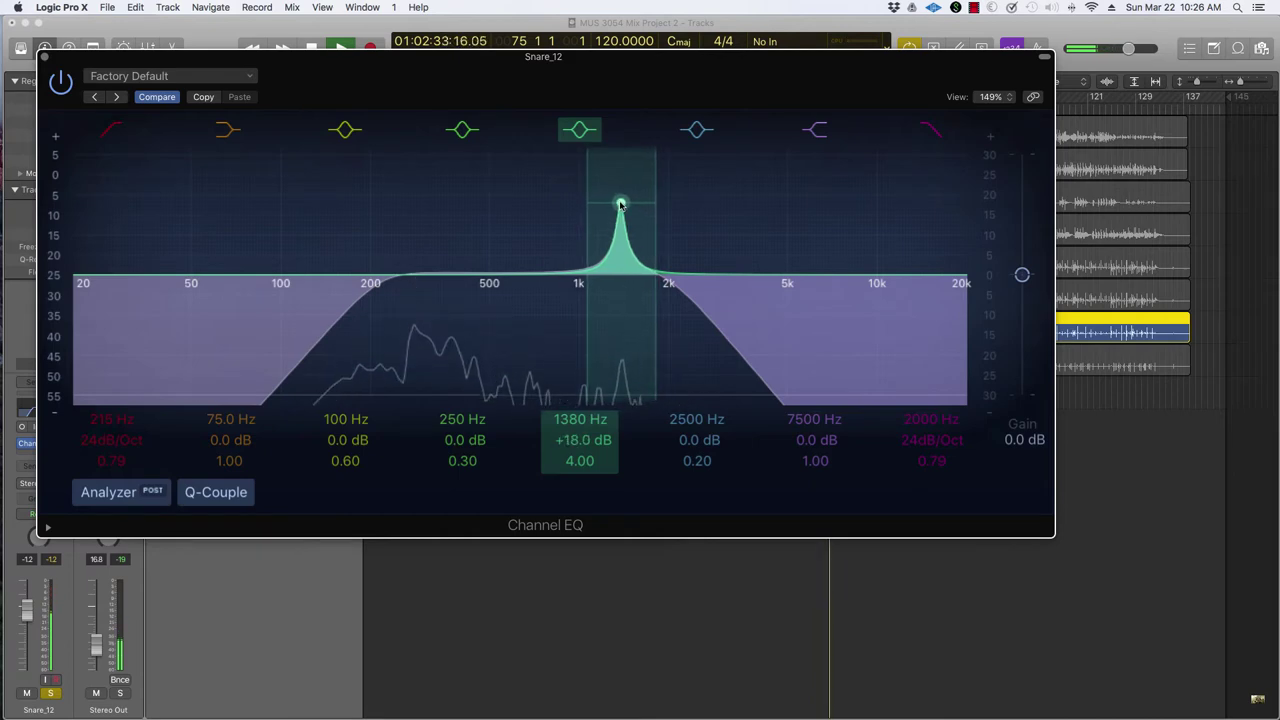
{"action": "left_click_drag", "start_coordinate": [621, 207], "coordinate": [619, 209]}
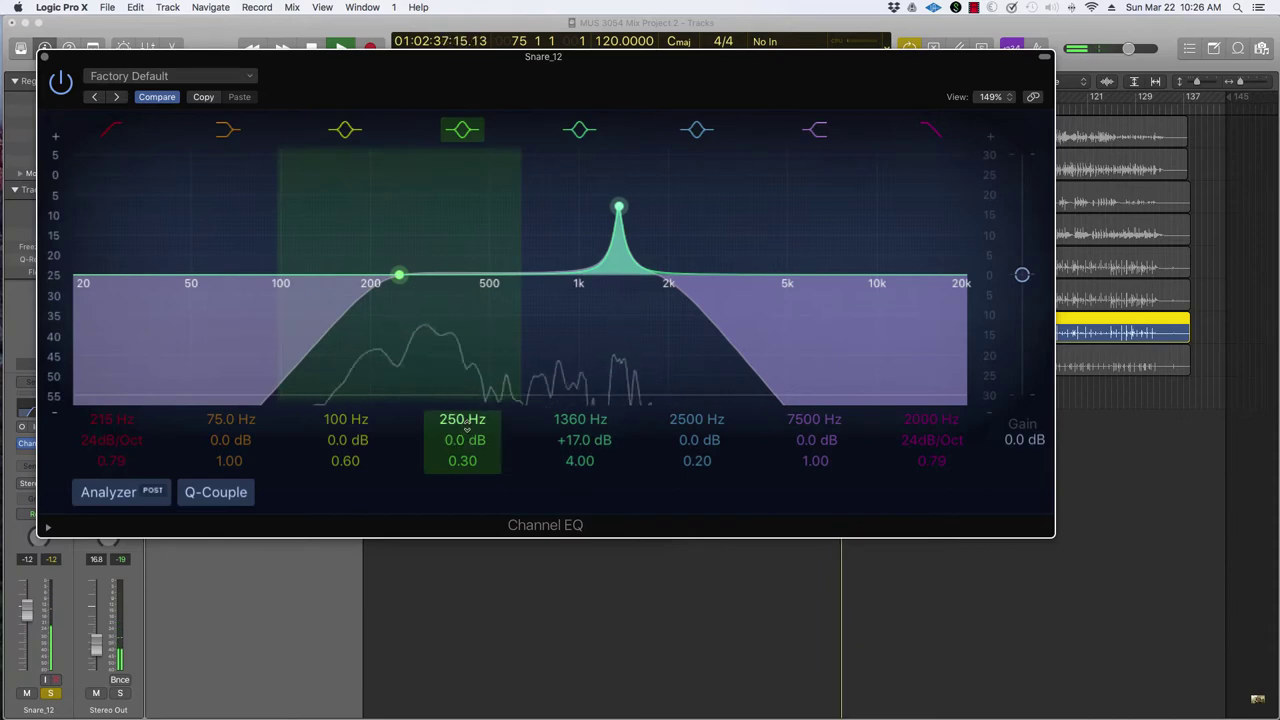
Move the 250 Hz band up to about 530 Hz as a narrow boost with Q 10
{"action": "left_click", "coordinate": [462, 135]}
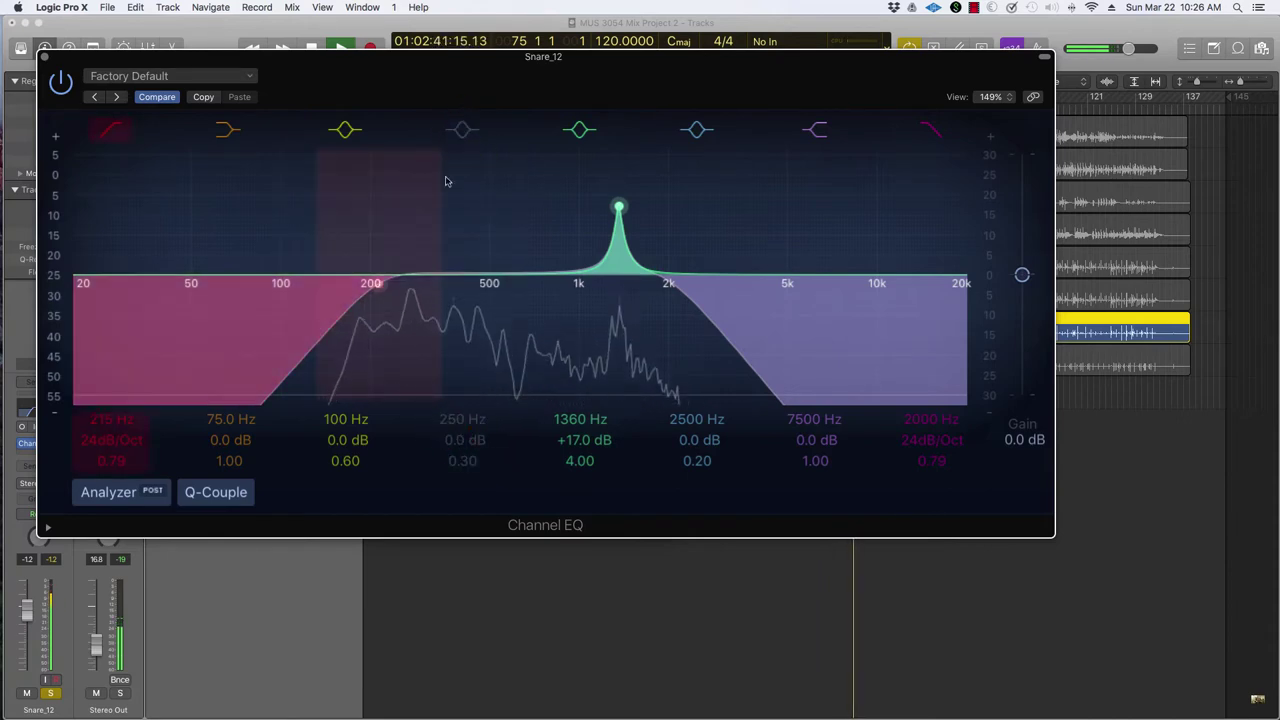
{"action": "left_click", "coordinate": [460, 129]}
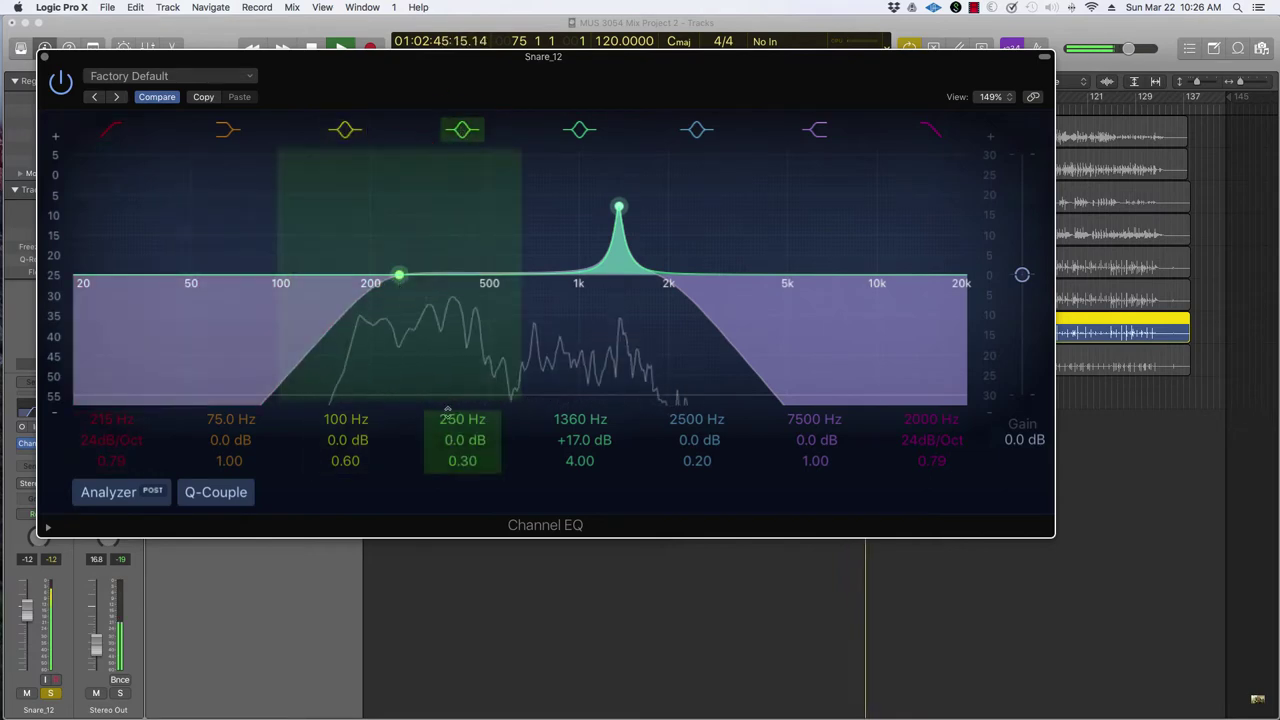
{"action": "left_click", "coordinate": [398, 275]}
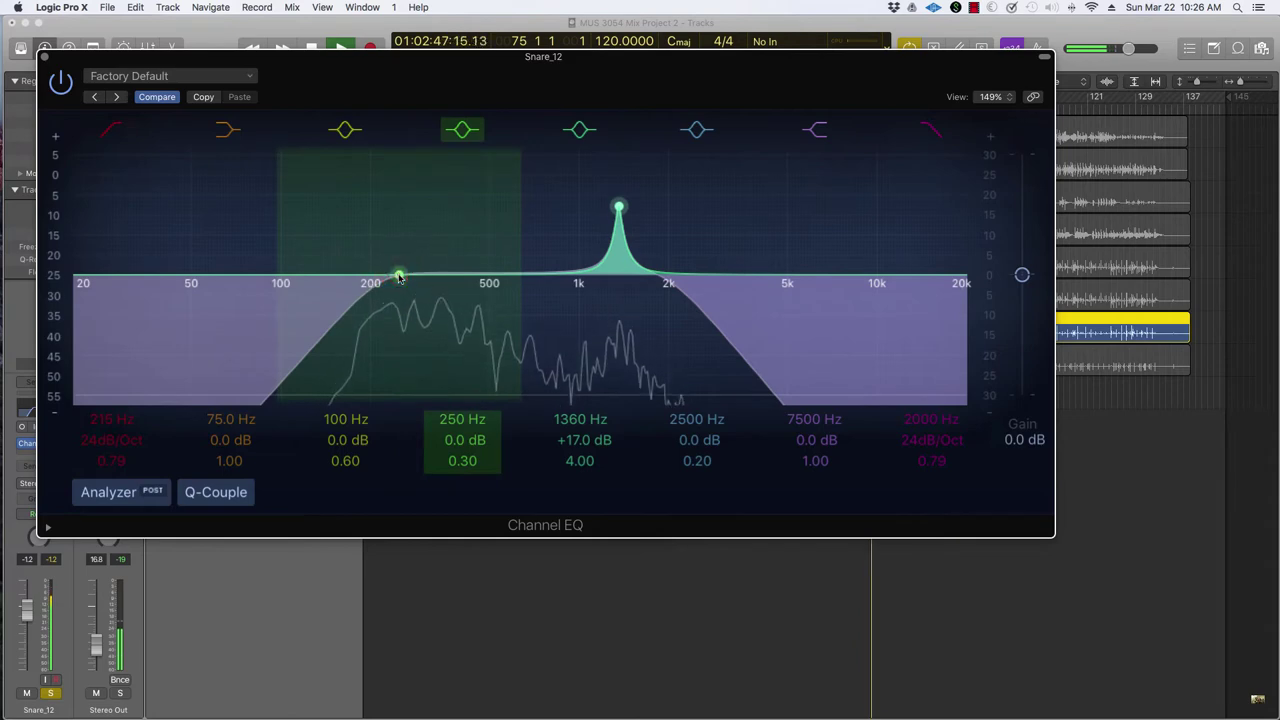
{"action": "left_click_drag", "start_coordinate": [398, 275], "coordinate": [463, 278]}
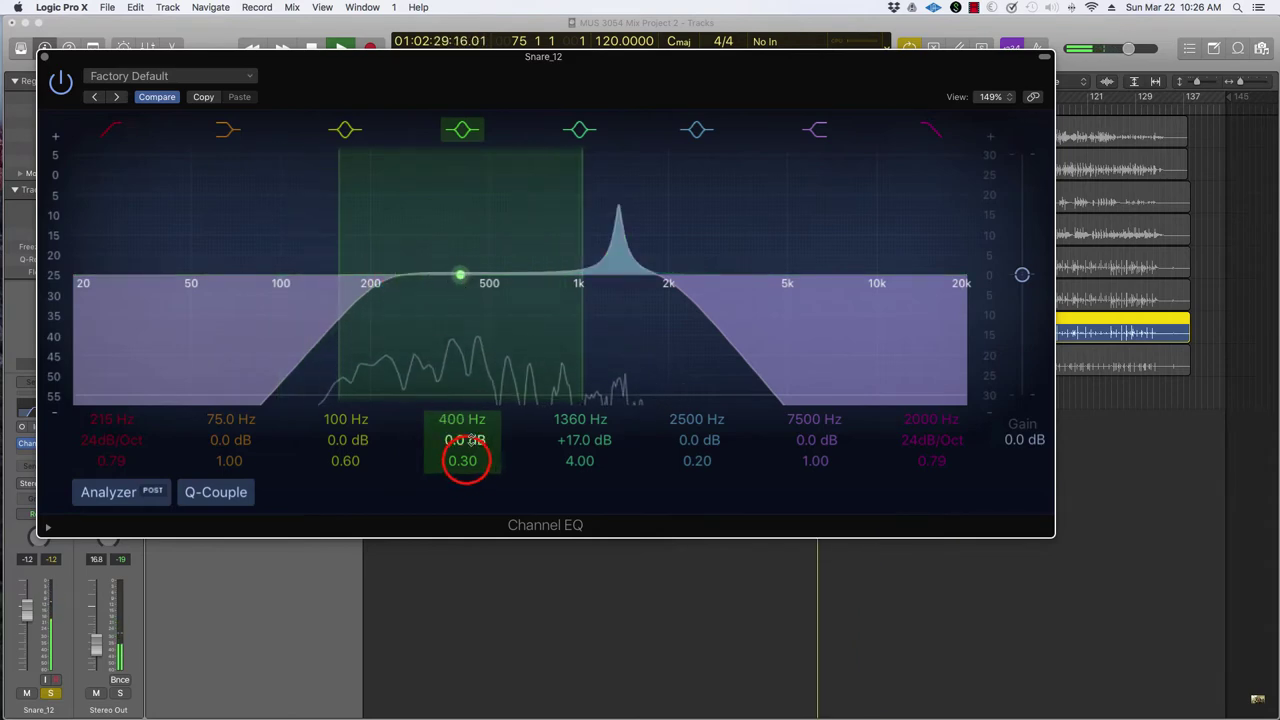
{"action": "mouse_move", "coordinate": [465, 460]}
{"action": "left_mouse_down"}
{"action": "mouse_move", "coordinate": [465, 480]}
{"action": "mouse_move", "coordinate": [465, 398]}
{"action": "left_mouse_up"}
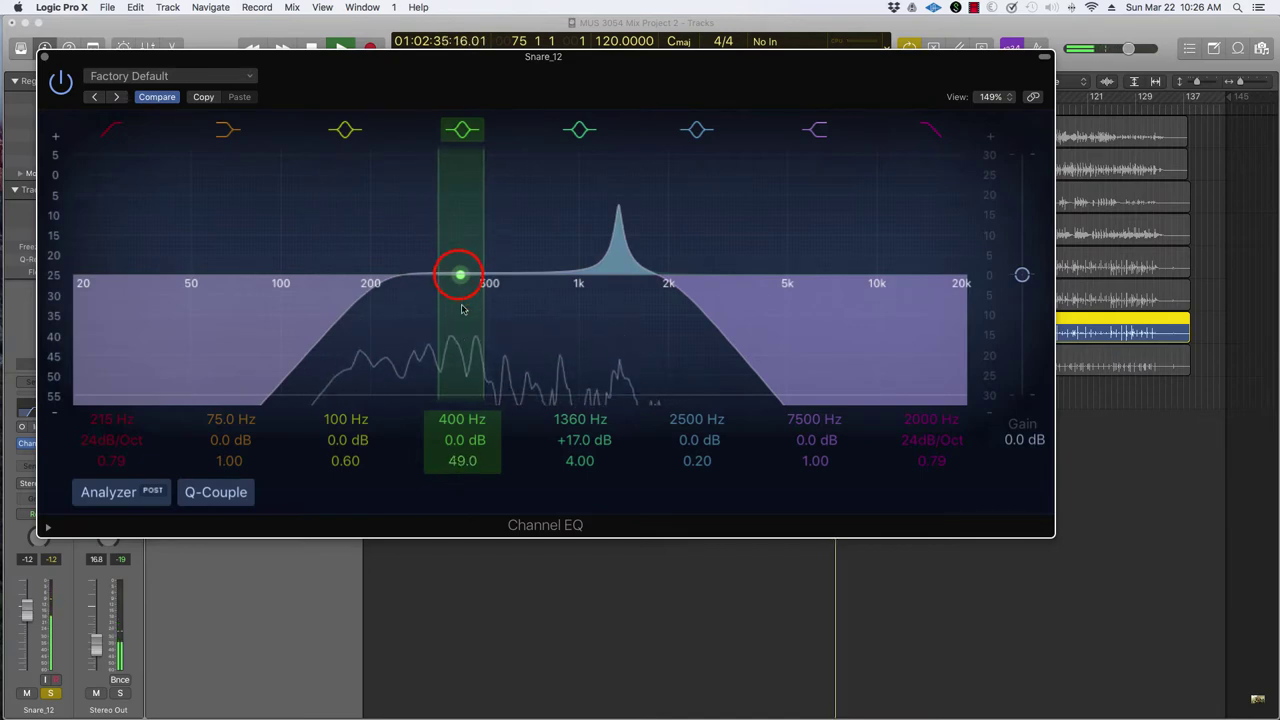
{"action": "left_click_drag", "start_coordinate": [458, 275], "coordinate": [463, 134]}
{"action": "left_click_drag", "start_coordinate": [466, 178], "coordinate": [497, 178]}
{"action": "left_click_drag", "start_coordinate": [465, 461], "coordinate": [466, 465]}
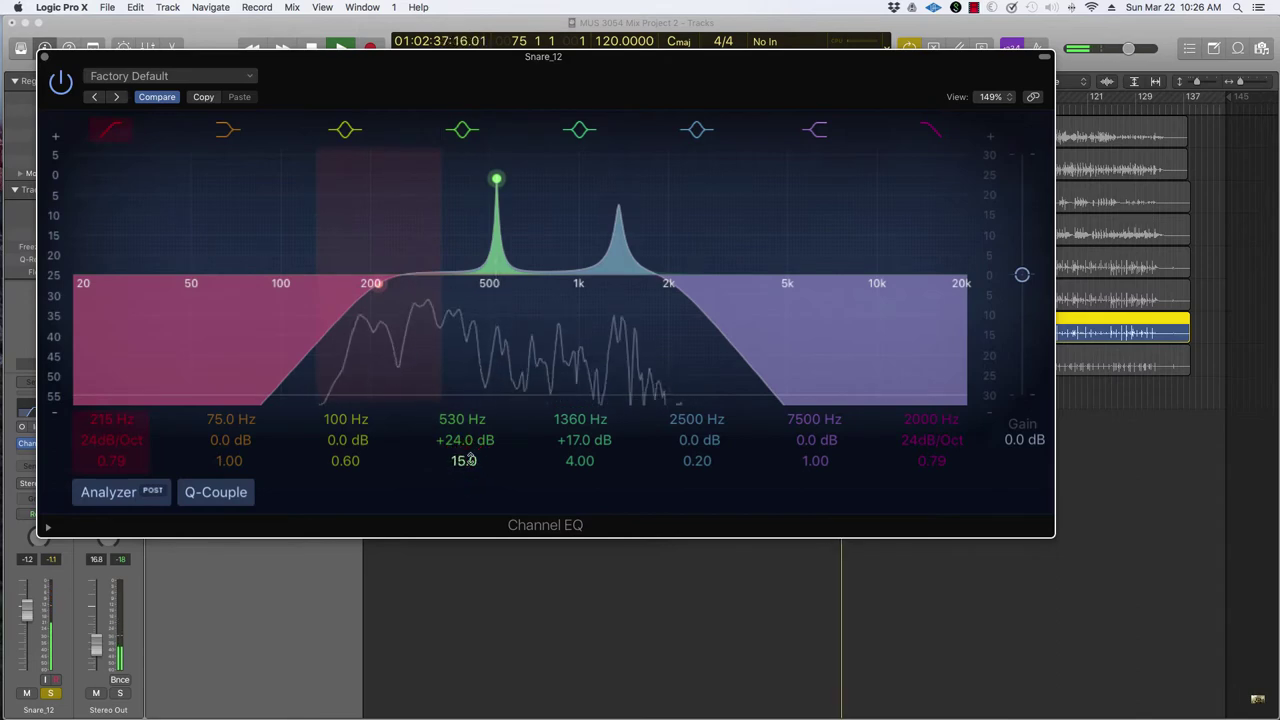
{"action": "left_click_drag", "start_coordinate": [472, 458], "coordinate": [465, 452]}
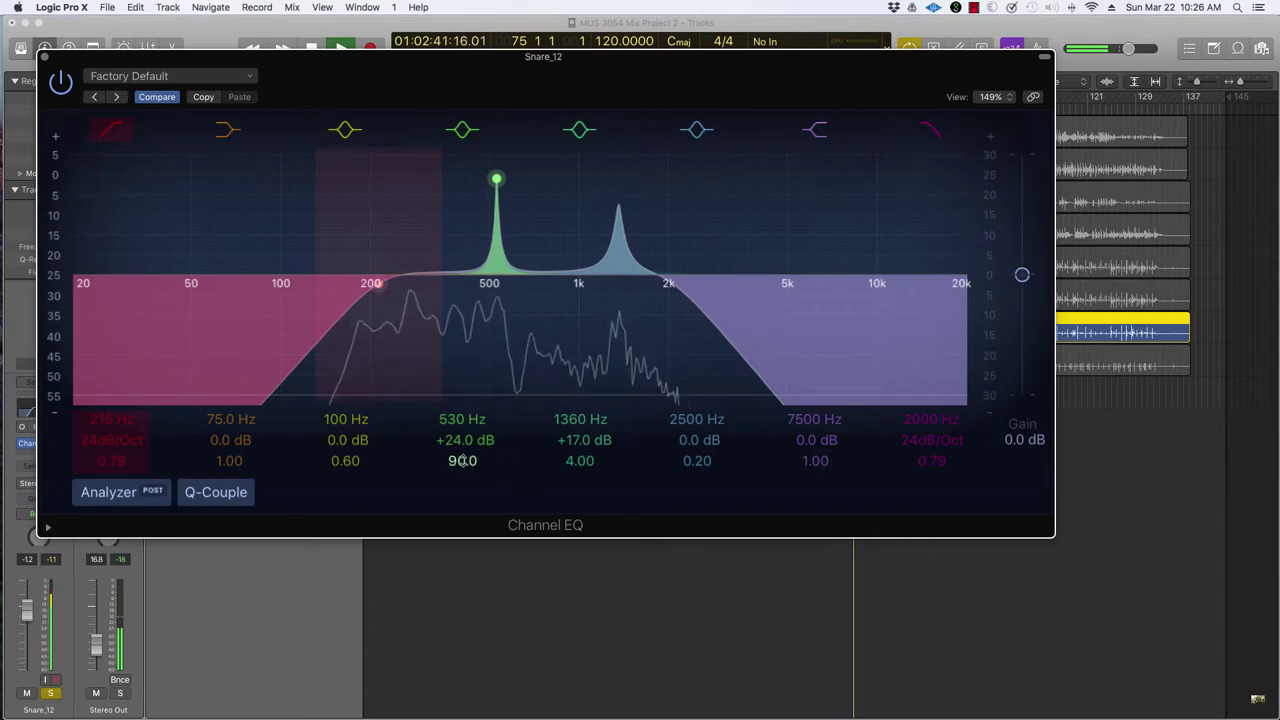
Turn the 530 Hz boost into a deep -22 dB cut near 690 Hz
{"action": "left_click", "coordinate": [495, 178]}
{"action": "left_click", "coordinate": [470, 464]}
{"action": "left_click_drag", "start_coordinate": [470, 464], "coordinate": [470, 505]}
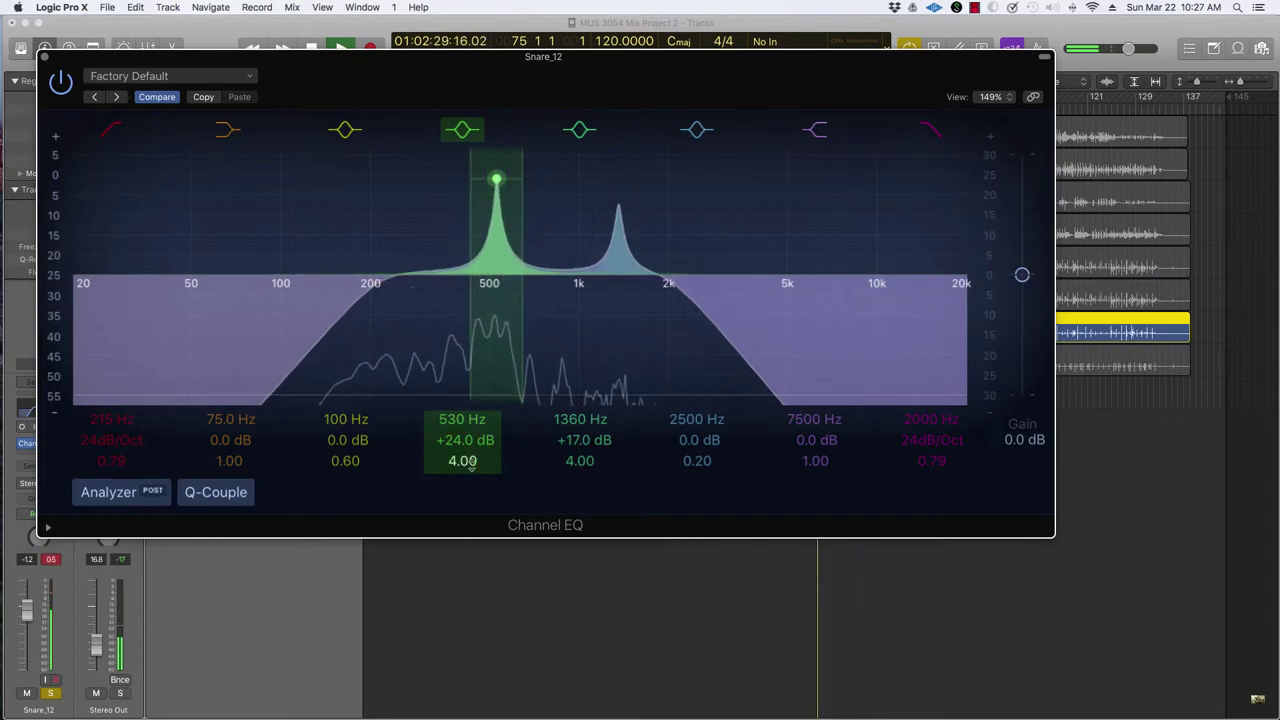
{"action": "left_click", "coordinate": [495, 179]}
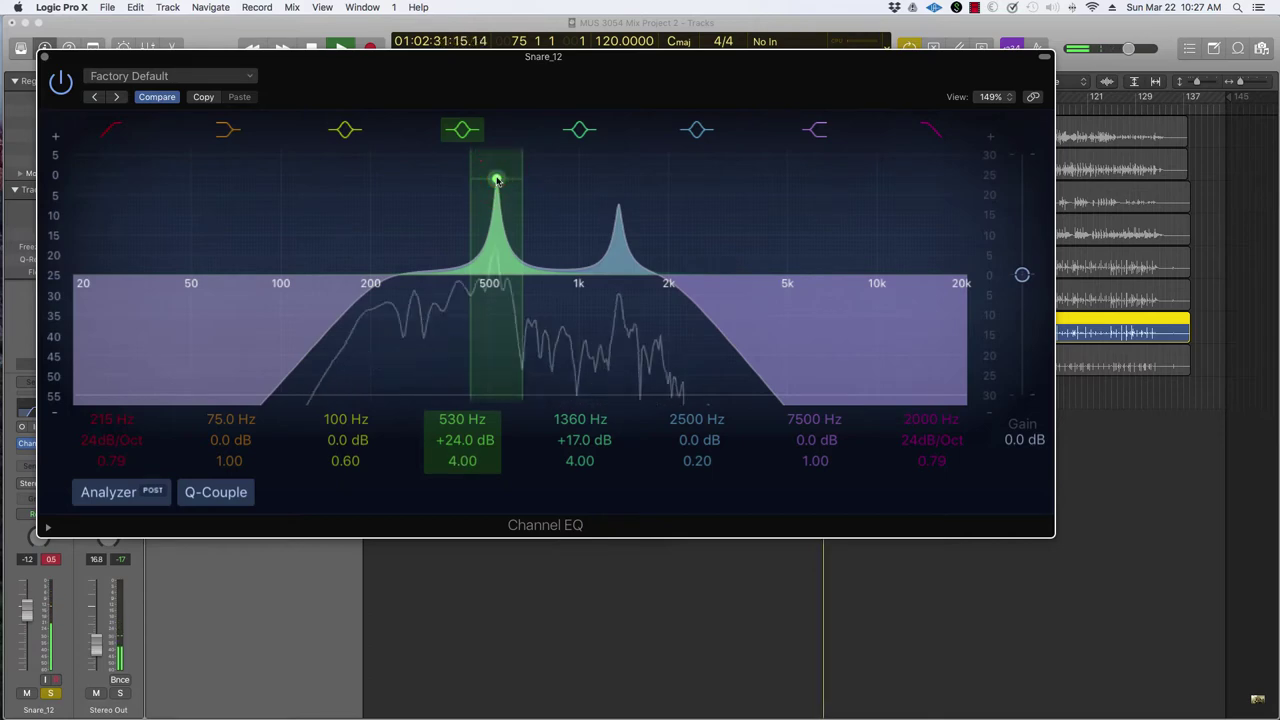
{"action": "left_click_drag", "start_coordinate": [496, 180], "coordinate": [496, 401]}
{"action": "left_click", "coordinate": [498, 341]}
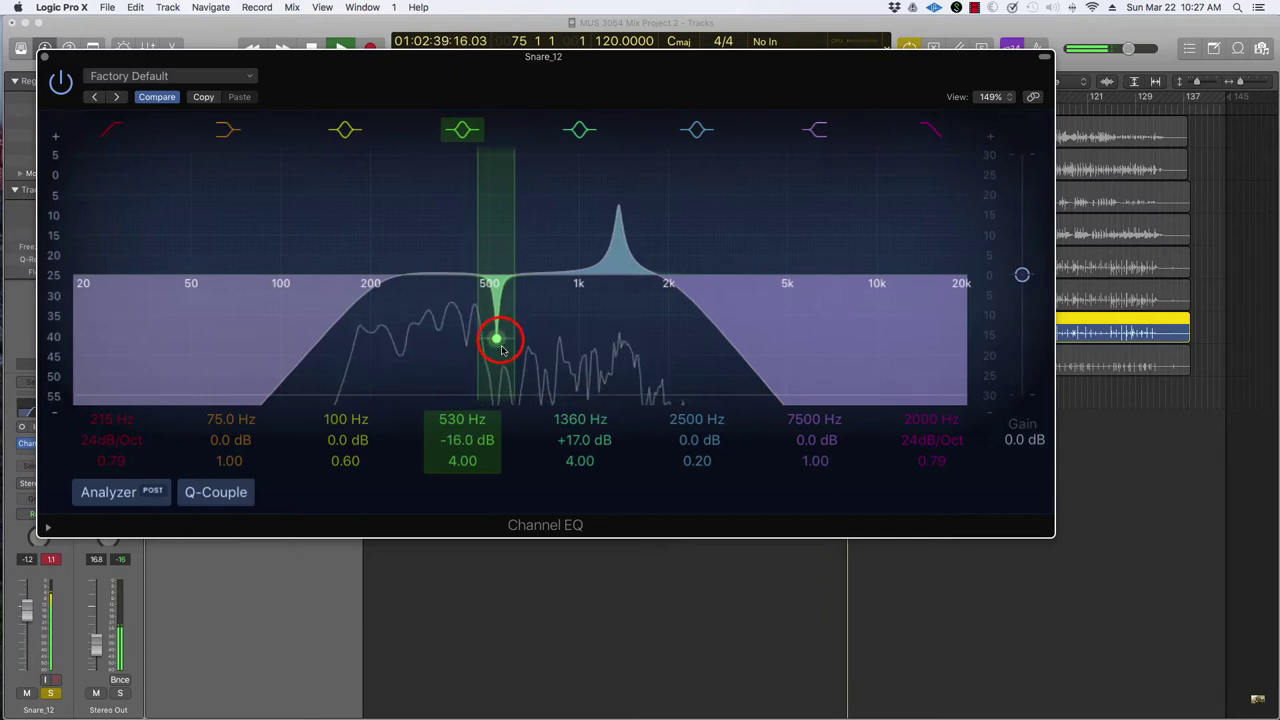
{"action": "left_click_drag", "start_coordinate": [502, 347], "coordinate": [533, 369]}
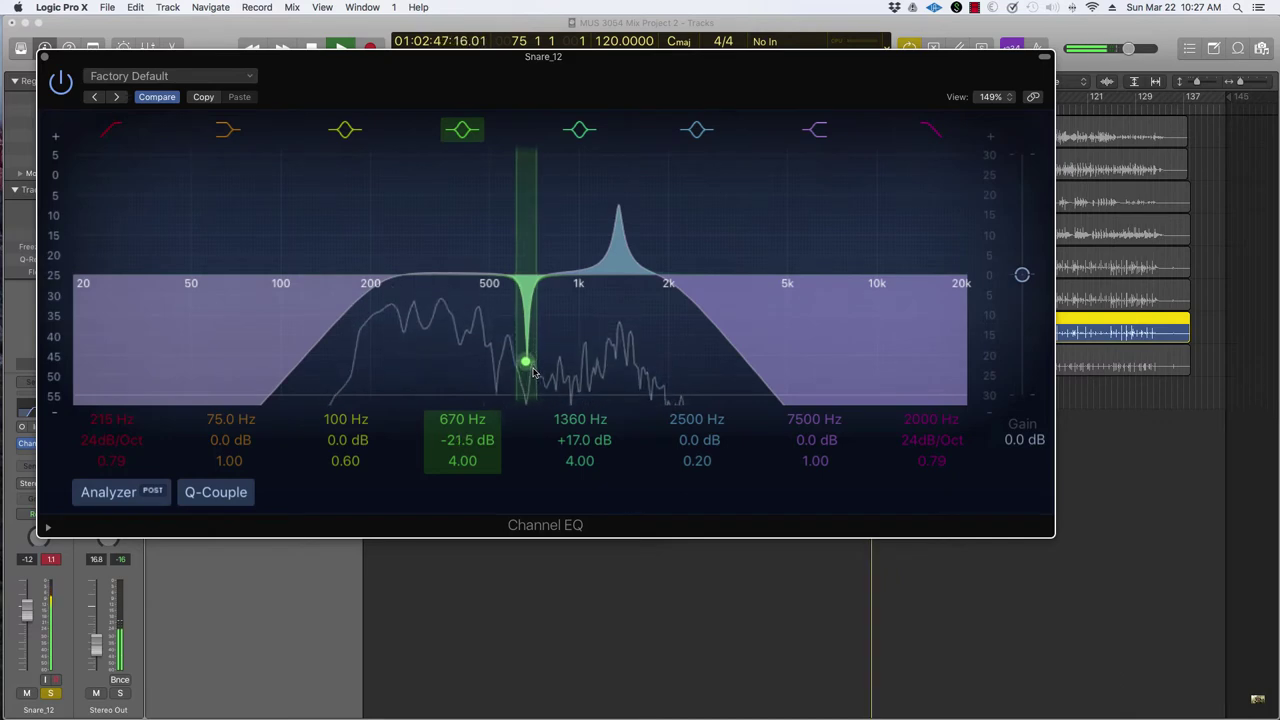
{"action": "mouse_move", "coordinate": [533, 372]}
{"action": "left_mouse_down"}
{"action": "mouse_move", "coordinate": [533, 128]}
{"action": "mouse_move", "coordinate": [537, 383]}
{"action": "mouse_move", "coordinate": [537, 372]}
{"action": "left_mouse_up"}
Set the cut's Q to 1.30 and bypass the snare Channel EQ
{"action": "double_click", "coordinate": [466, 460]}
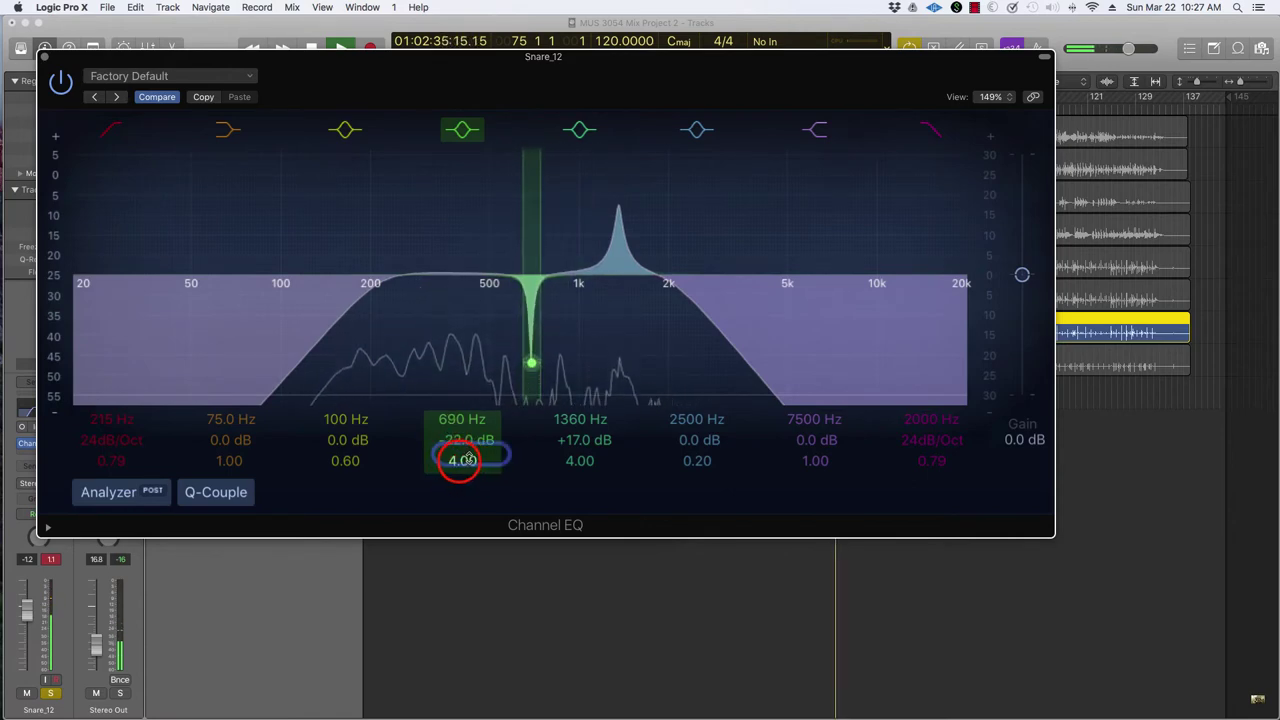
{"action": "type", "text": "7.001.30"}
{"action": "key", "text": "Return"}
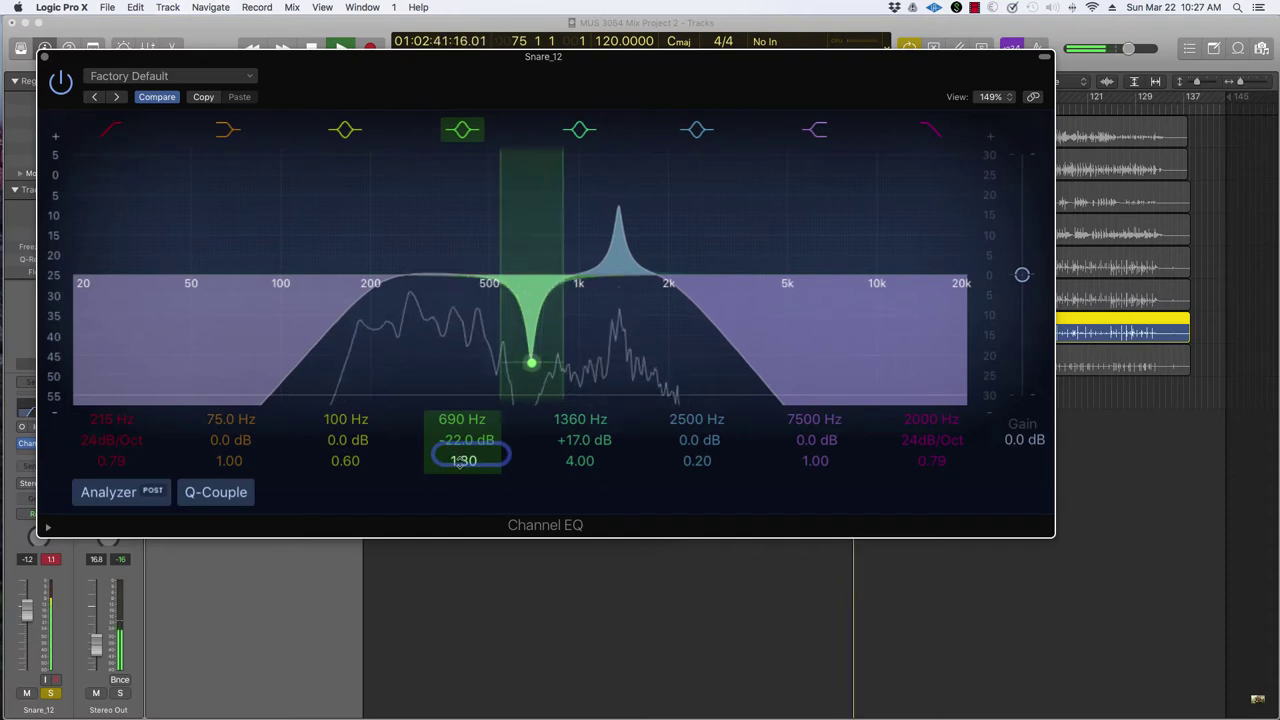
{"action": "left_click", "coordinate": [61, 82]}
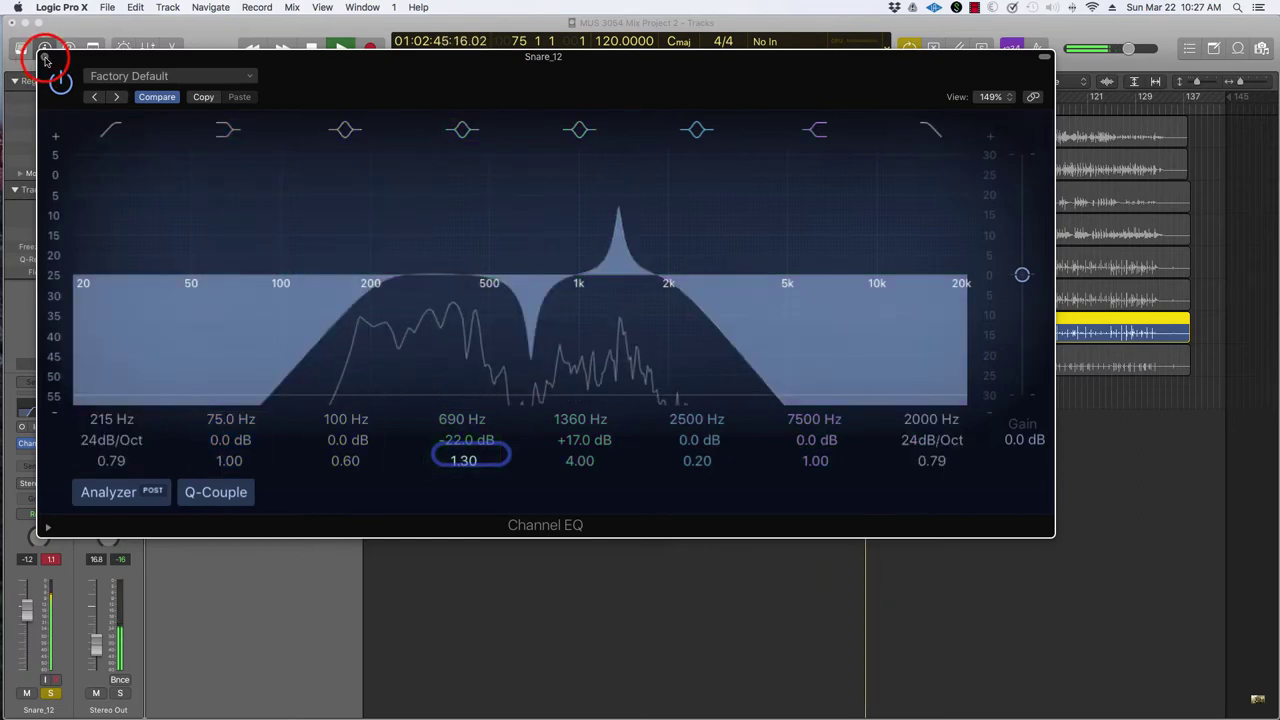
Close the Channel EQ and solo both OH_12 overheads and Kick_12, then stop playback
{"action": "left_click", "coordinate": [45, 57]}
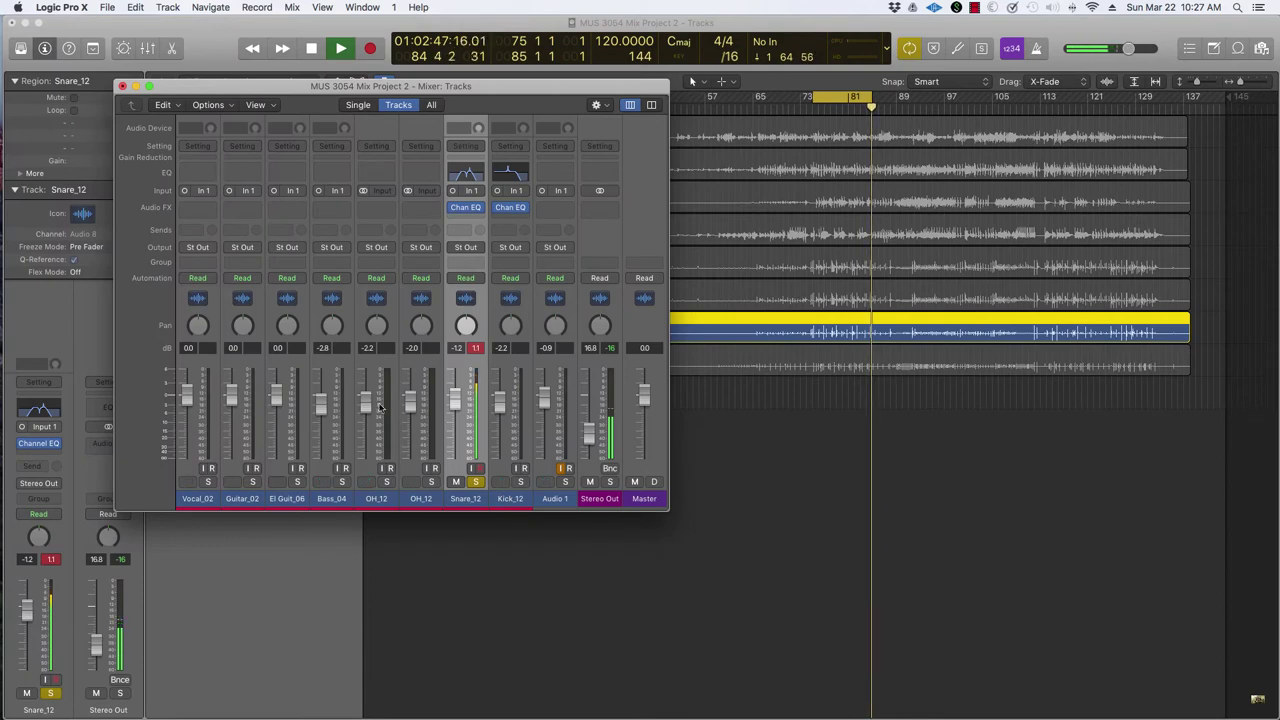
{"action": "left_click", "coordinate": [389, 483]}
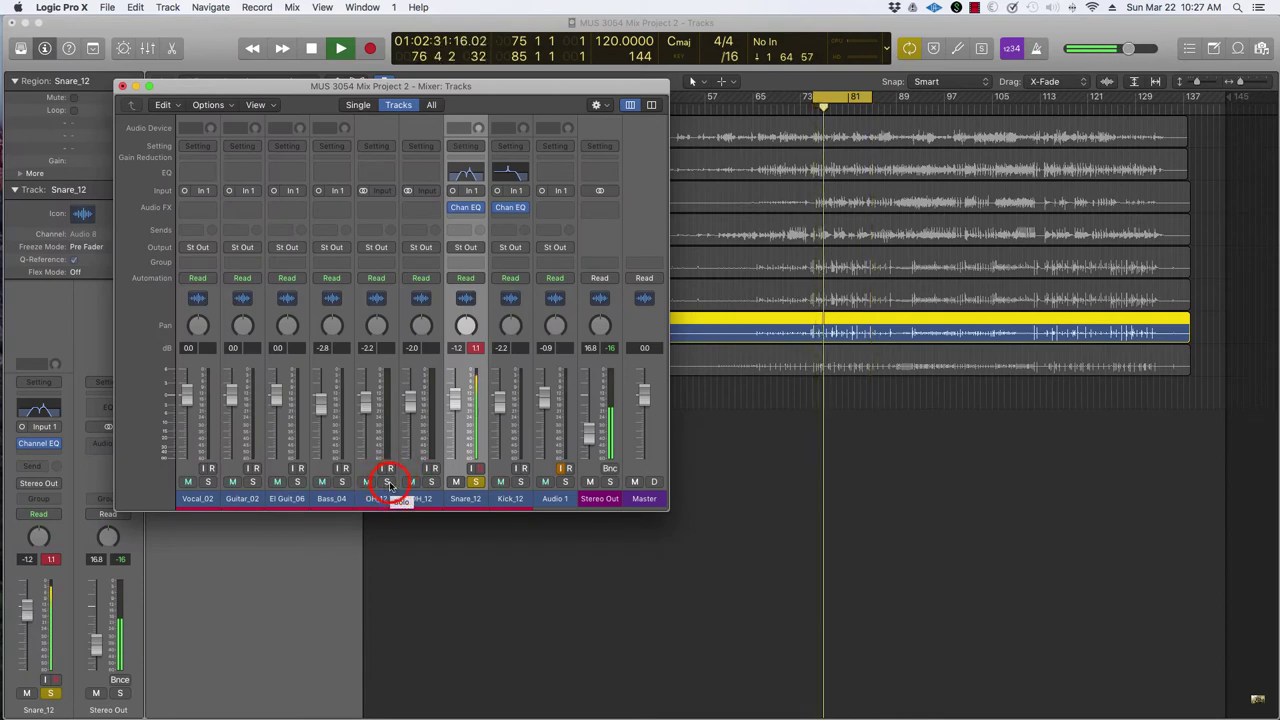
{"action": "left_click", "coordinate": [431, 482]}
{"action": "left_click", "coordinate": [520, 482]}
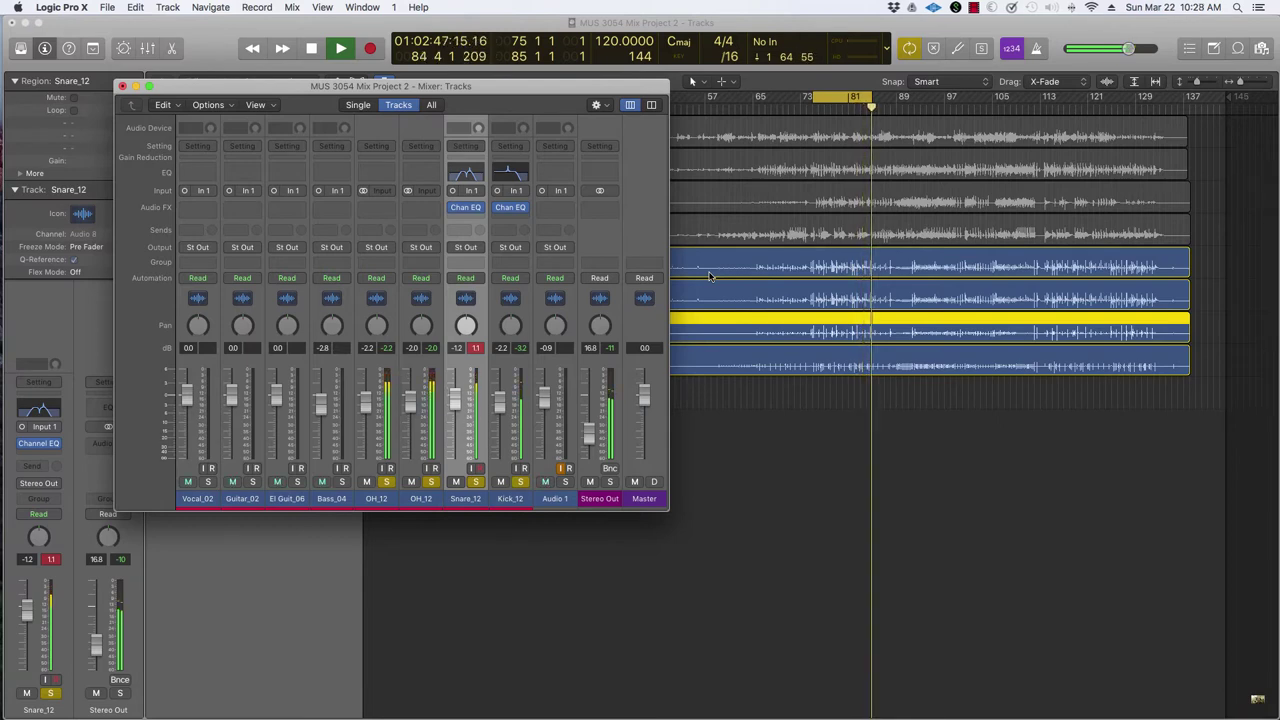
{"action": "key", "text": "space"}
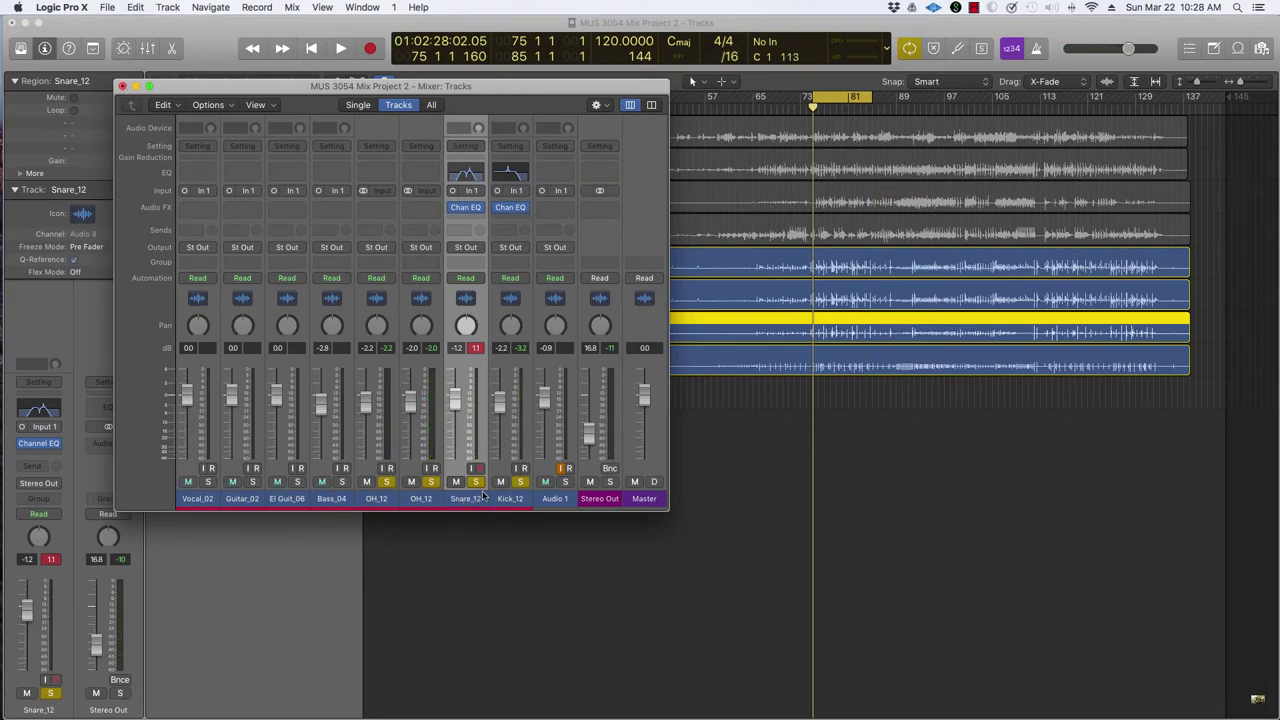
Clear the Kick_12 solo, close the Mixer with Cmd+W, and play the arrangement
{"action": "left_click_drag", "start_coordinate": [527, 487], "coordinate": [478, 487]}
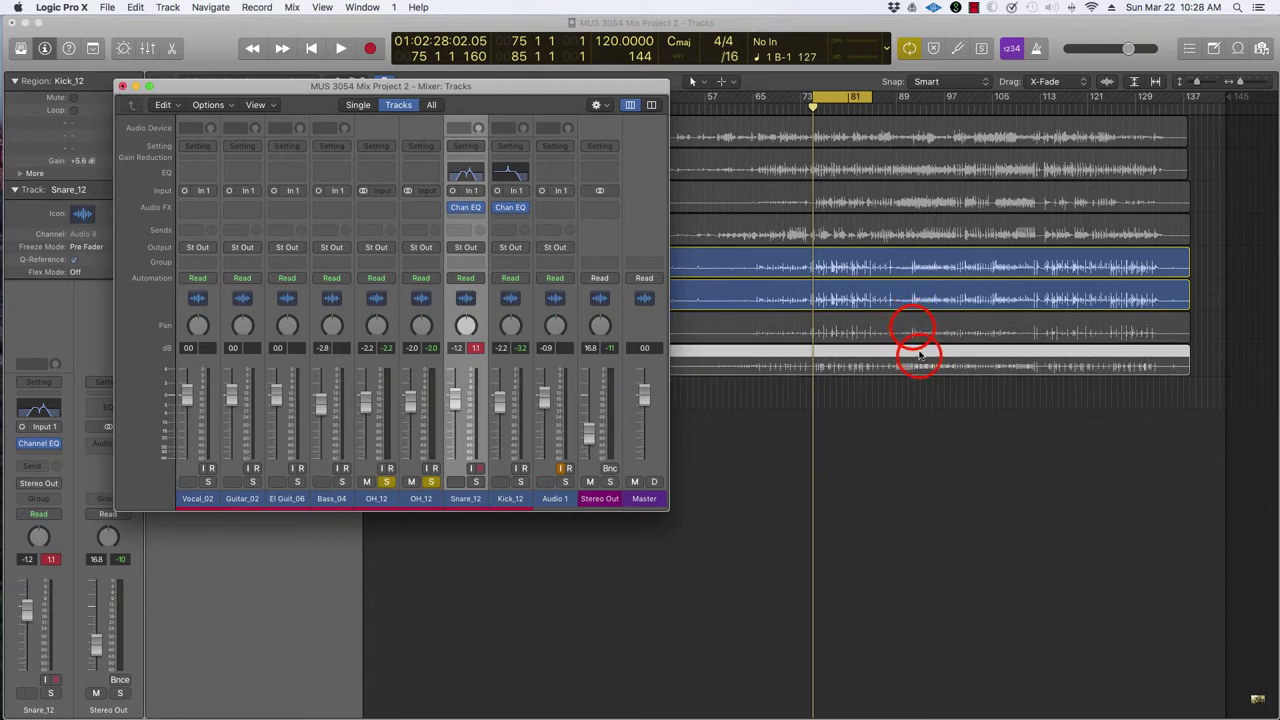
{"action": "key", "text": "super+w"}
{"action": "key", "text": "space"}
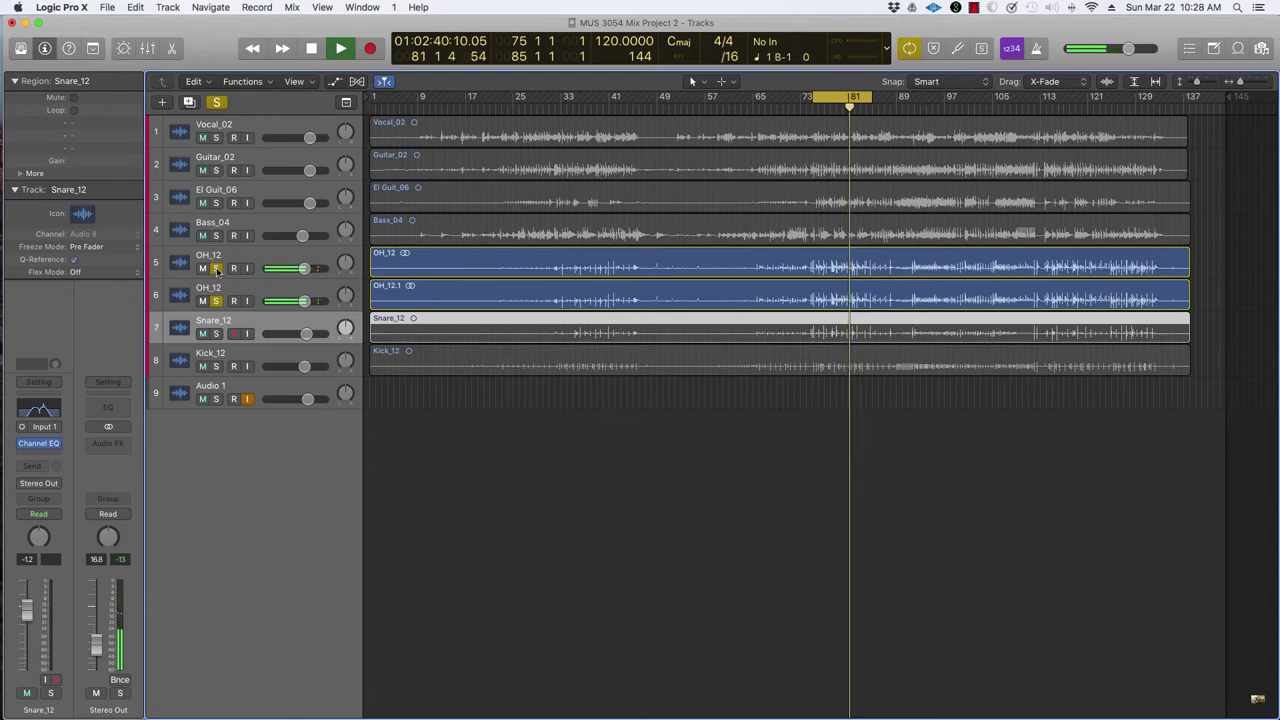
Solo Vocal_02 alone, clearing the solos on the overhead, snare and kick tracks
{"action": "left_click", "coordinate": [218, 334]}
{"action": "left_click_drag", "start_coordinate": [218, 334], "coordinate": [215, 366]}
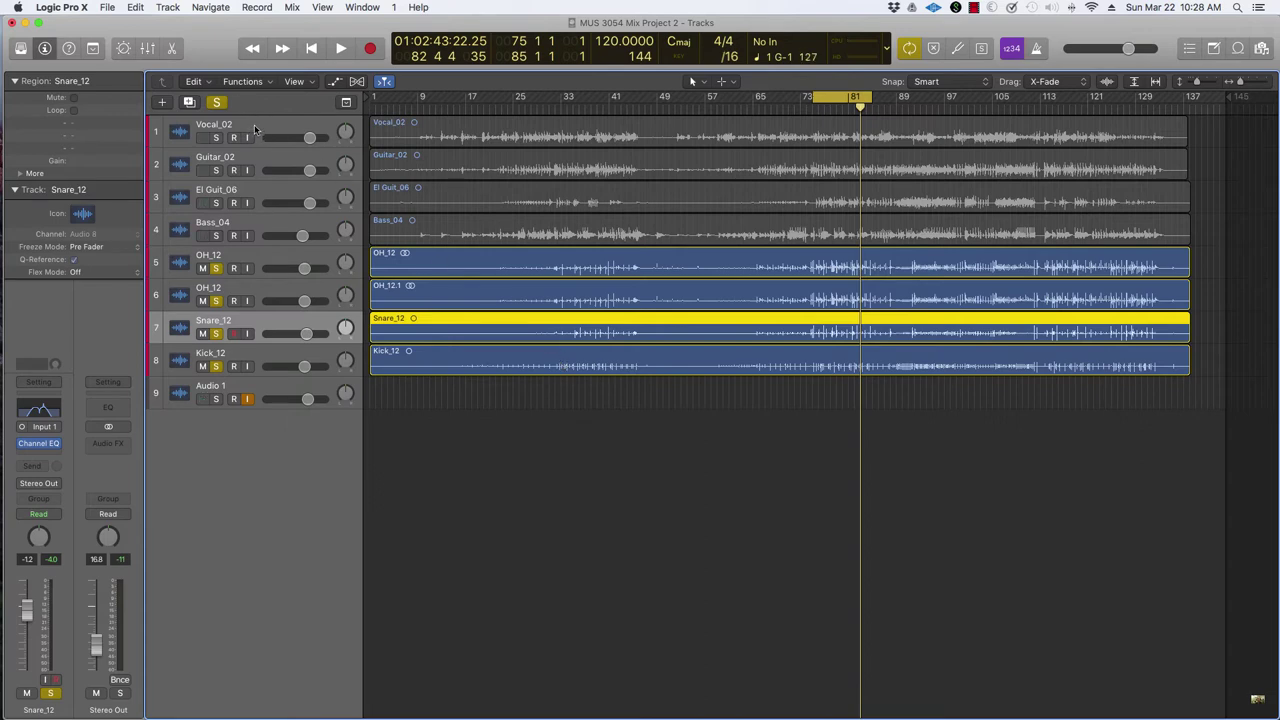
{"action": "left_click", "coordinate": [216, 137]}
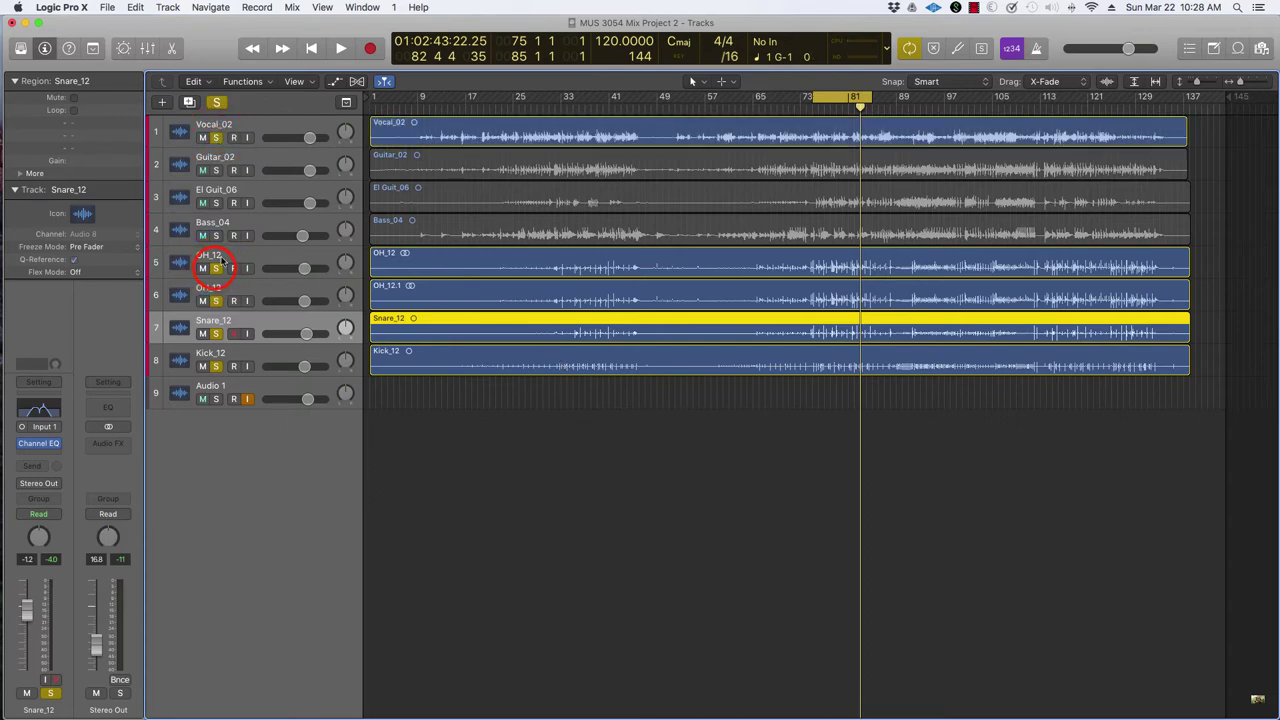
{"action": "left_click_drag", "start_coordinate": [219, 263], "coordinate": [217, 369]}
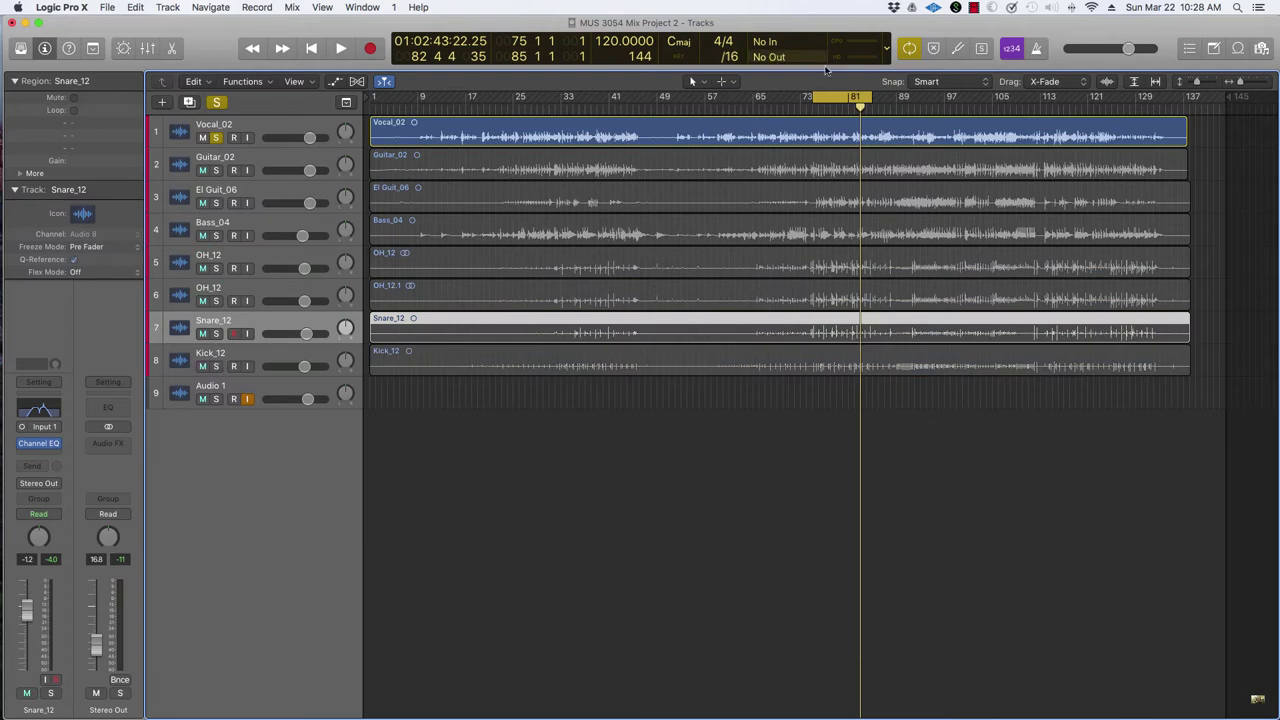
Loop bars 20 to 45, play the section, and bring the Mixer back with X
{"action": "left_click_drag", "start_coordinate": [484, 97], "coordinate": [633, 97]}
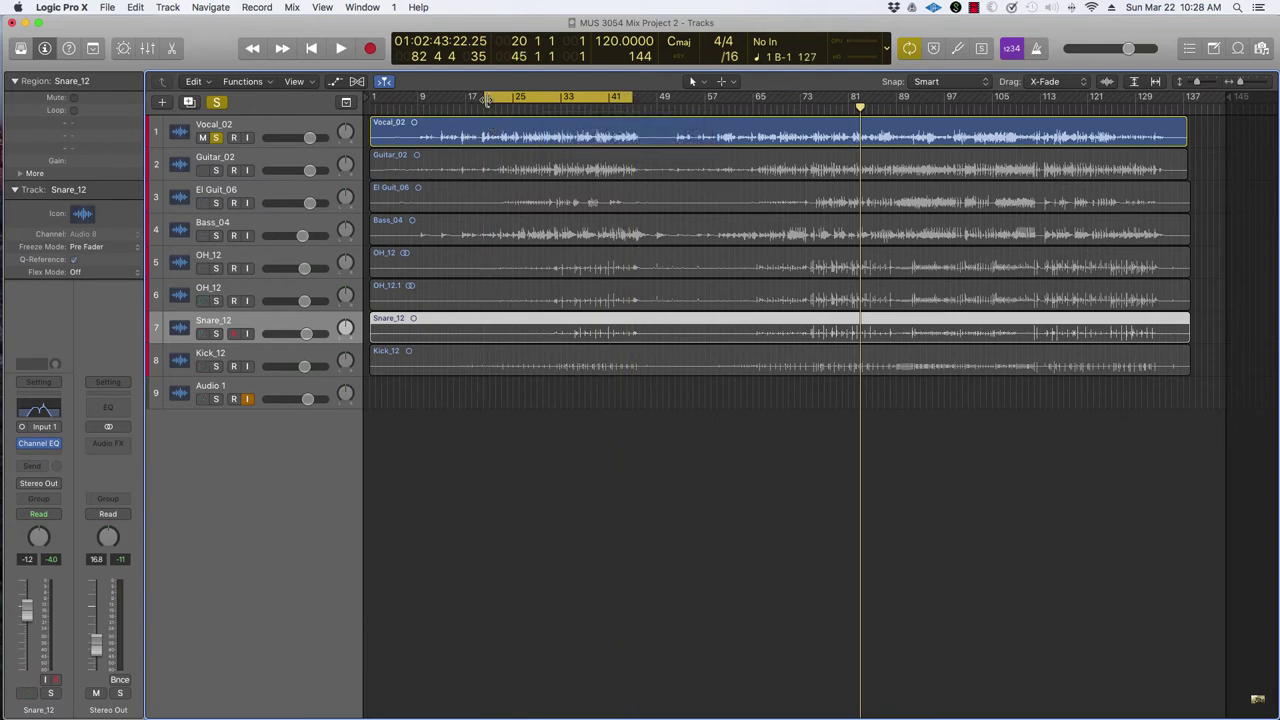
{"action": "key", "text": "space"}
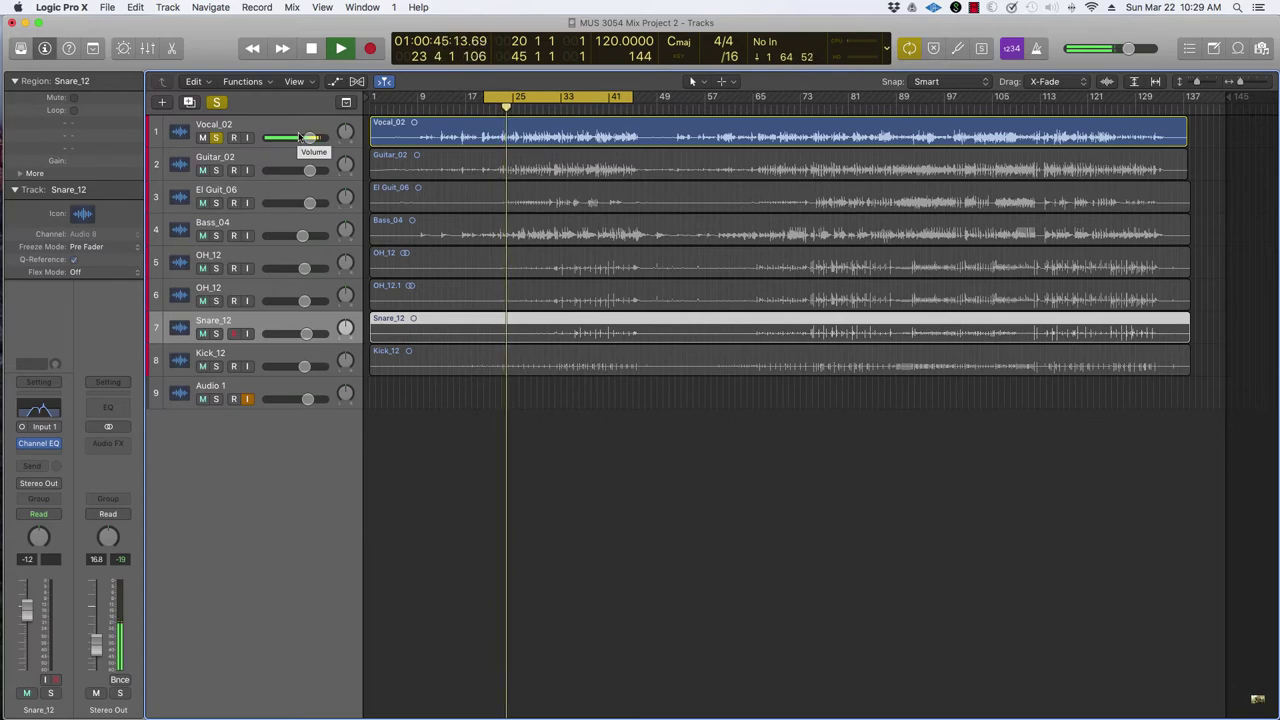
{"action": "key", "text": "x"}
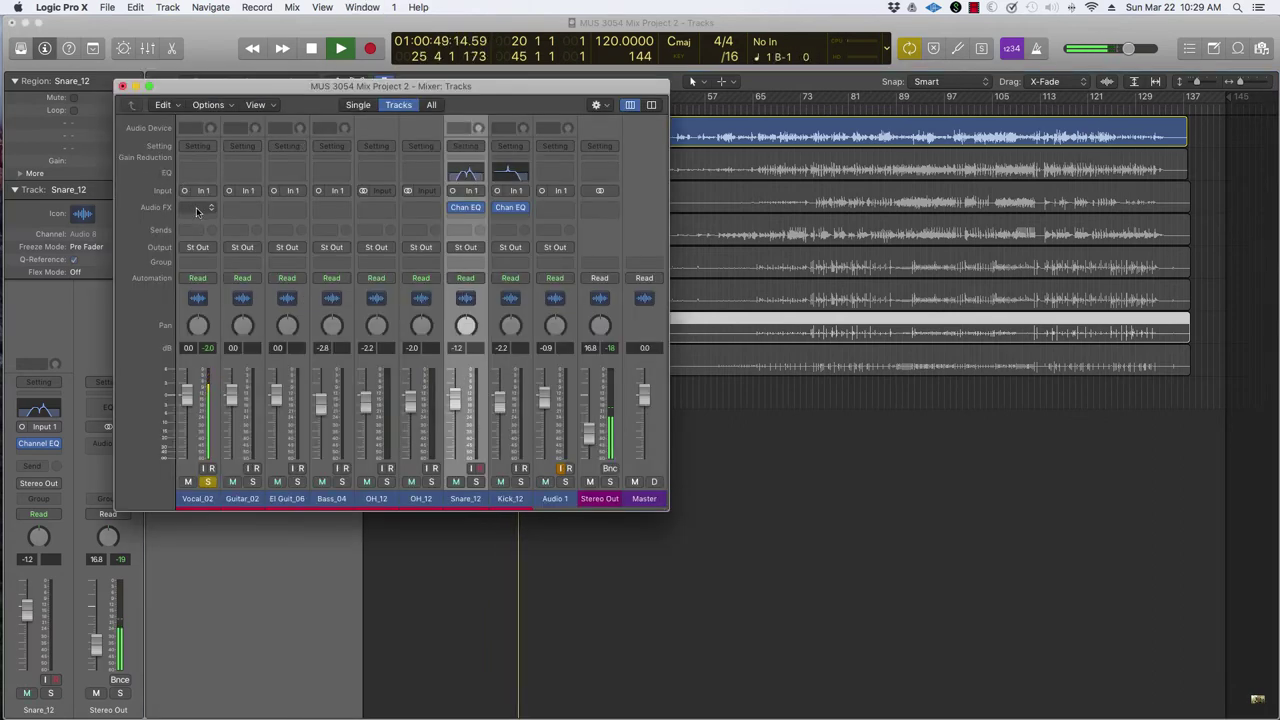
Stop playback and insert a mono Dynamics Compressor in Vocal_02's Audio FX slot
{"action": "key", "text": "space"}
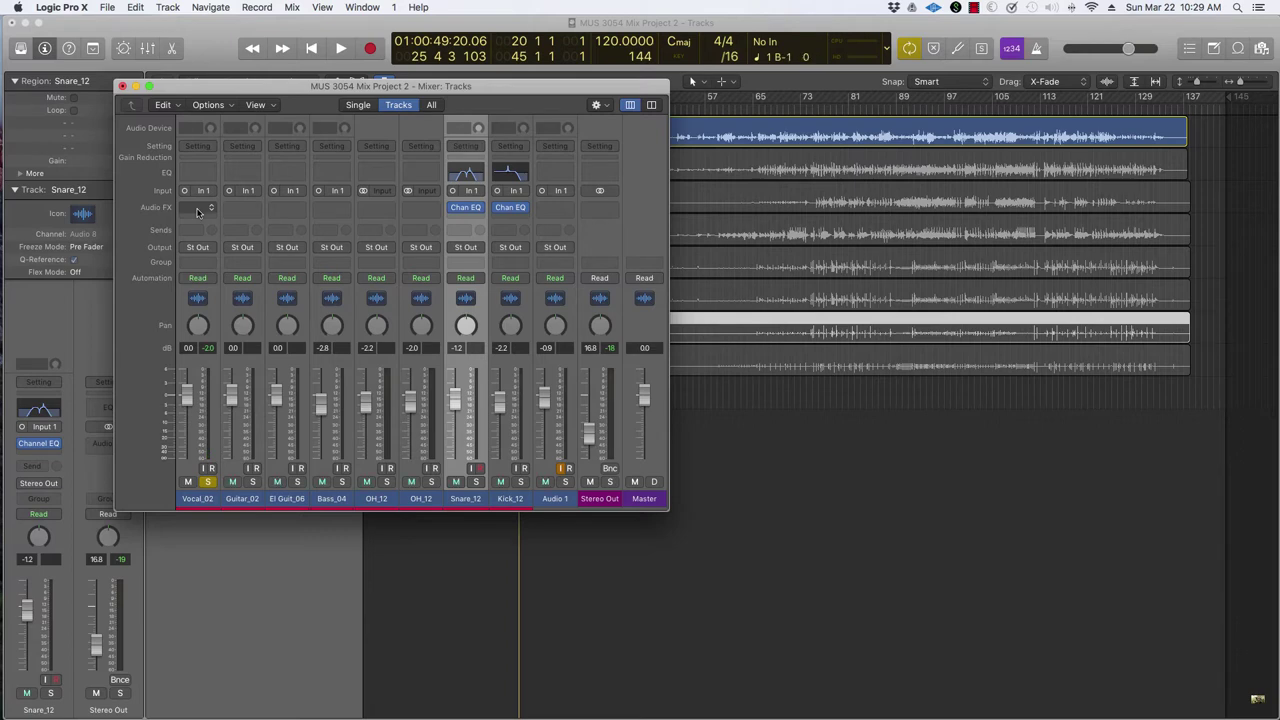
{"action": "left_click", "coordinate": [133, 215]}
{"action": "left_click", "coordinate": [210, 207]}
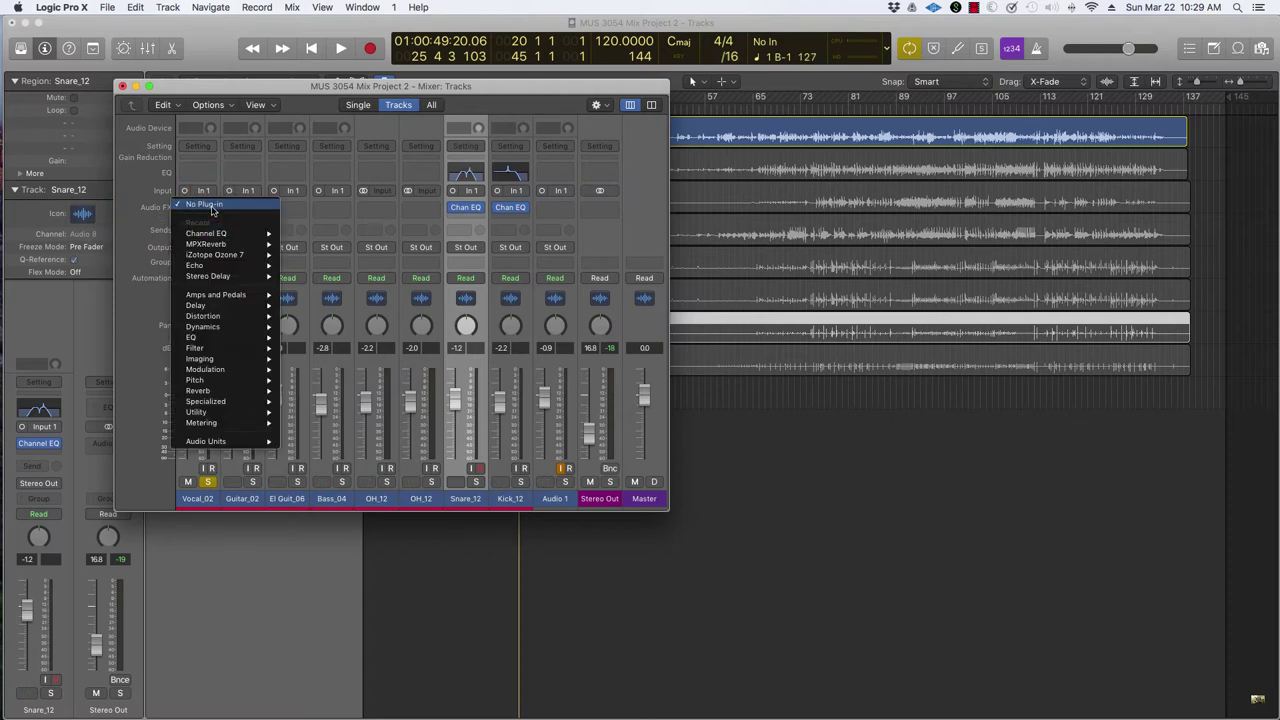
{"action": "mouse_move", "coordinate": [238, 332]}
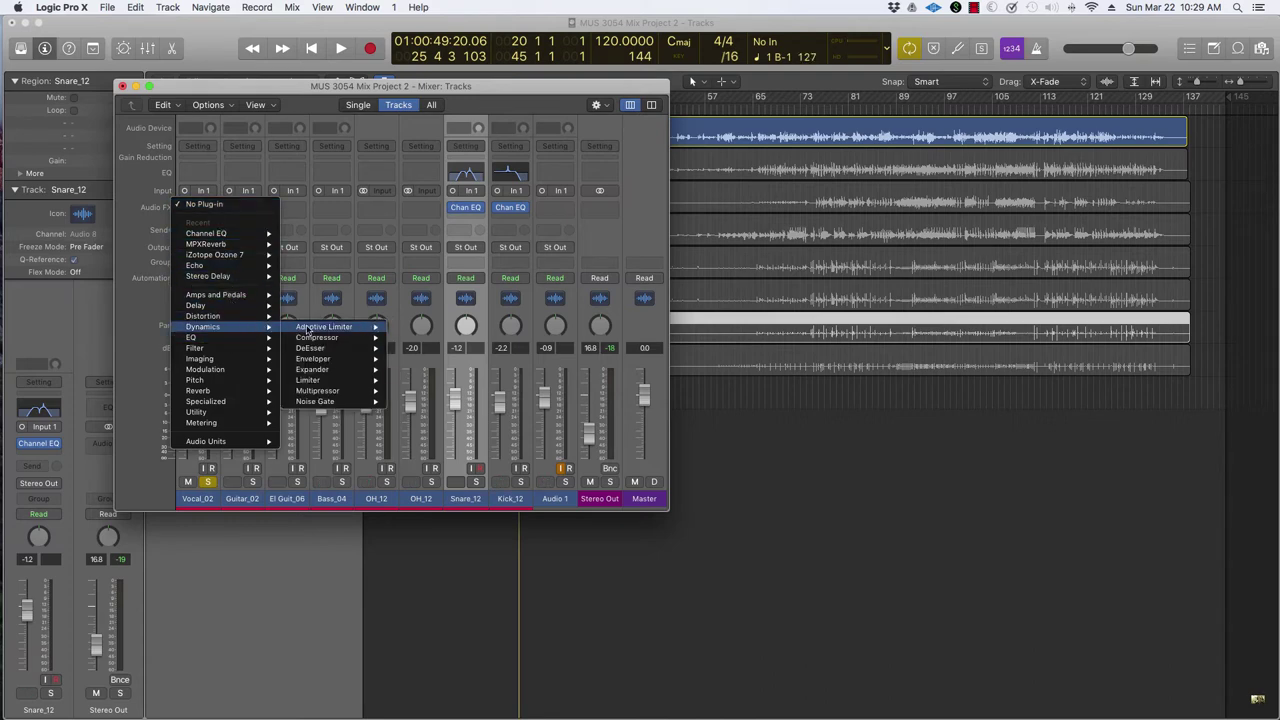
{"action": "mouse_move", "coordinate": [332, 342]}
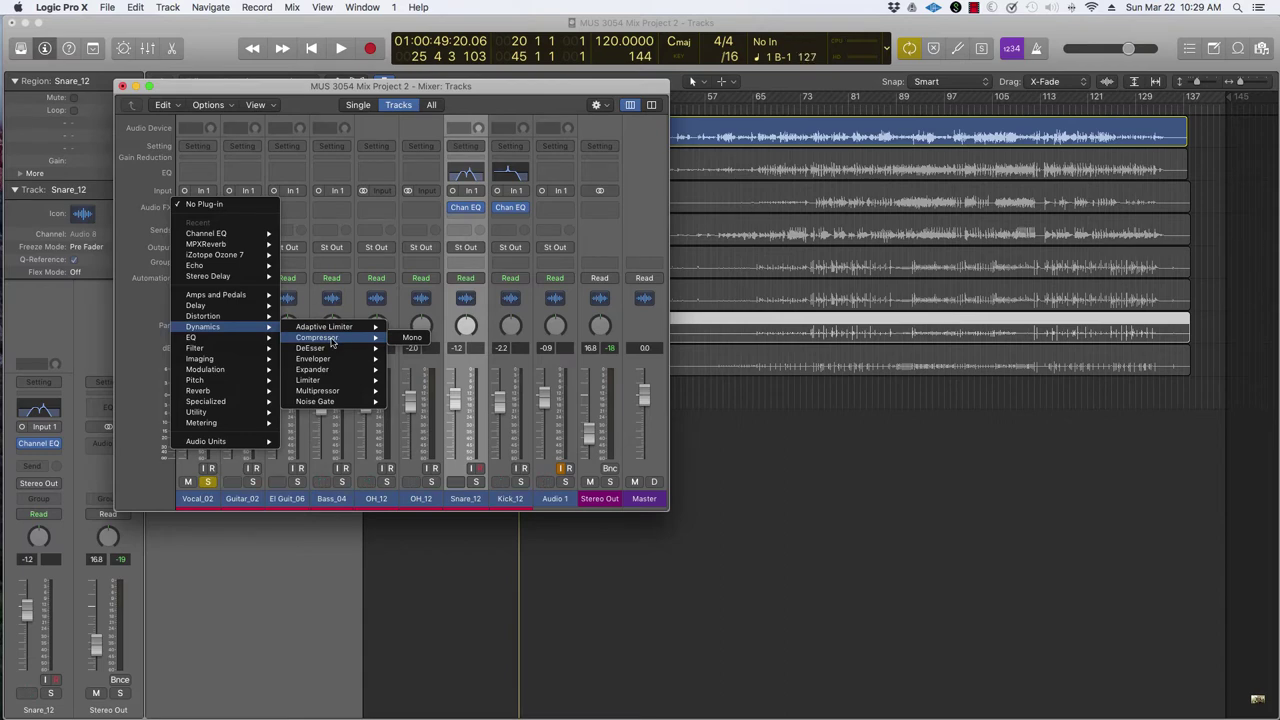
{"action": "left_click", "coordinate": [410, 339]}
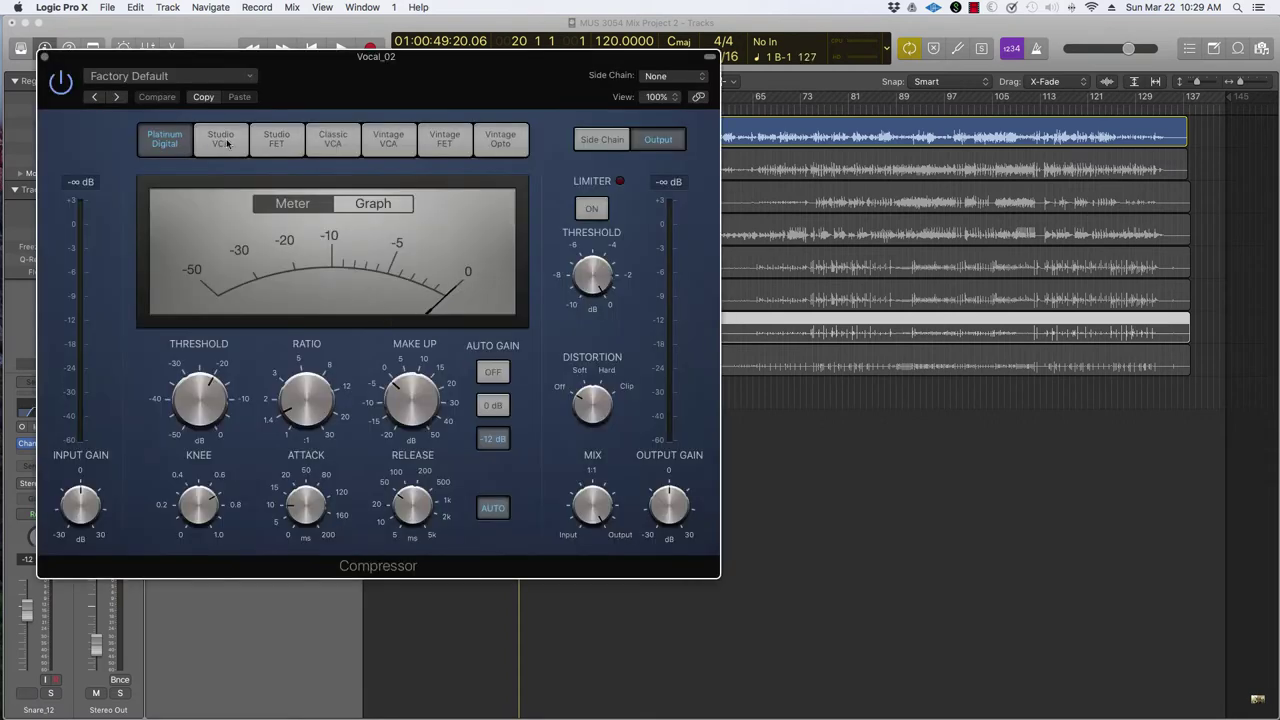
Audition the compressor models from Studio VCA to Vintage Opto, settling on Classic VCA
{"action": "left_click", "coordinate": [222, 140]}
{"action": "left_click", "coordinate": [280, 142]}
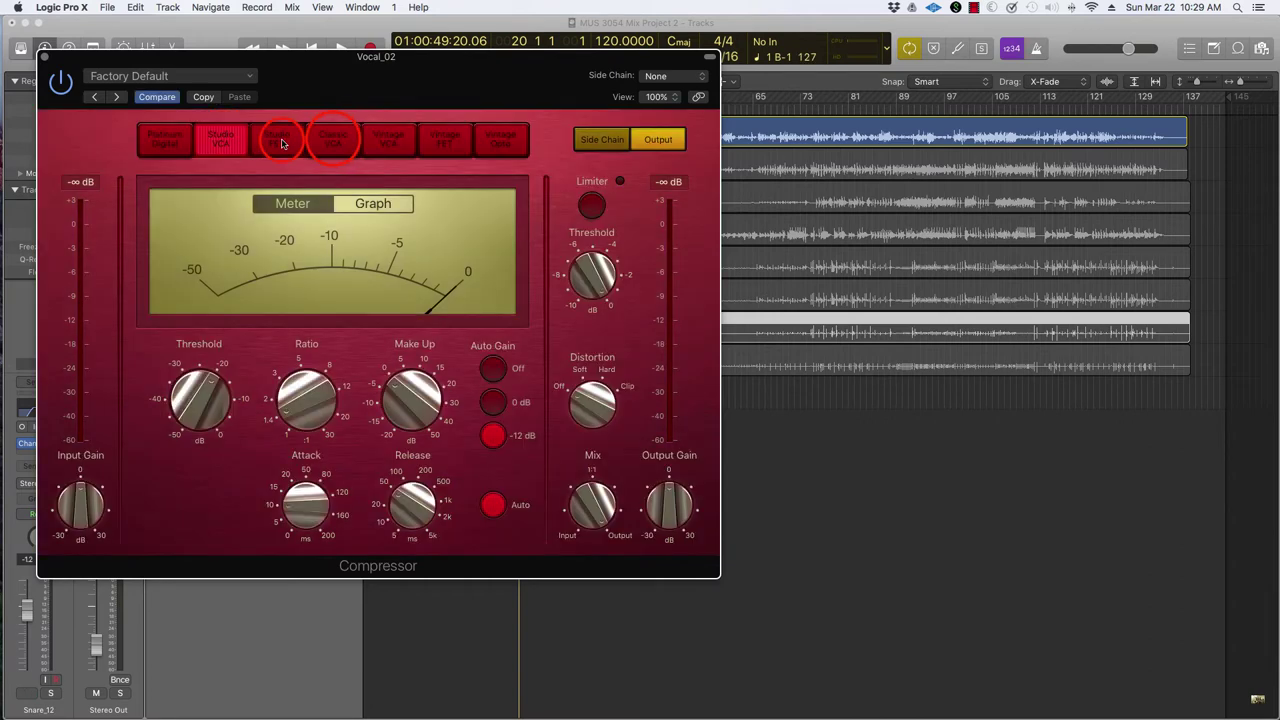
{"action": "left_click", "coordinate": [388, 140]}
{"action": "left_click", "coordinate": [447, 140]}
{"action": "left_click", "coordinate": [500, 140]}
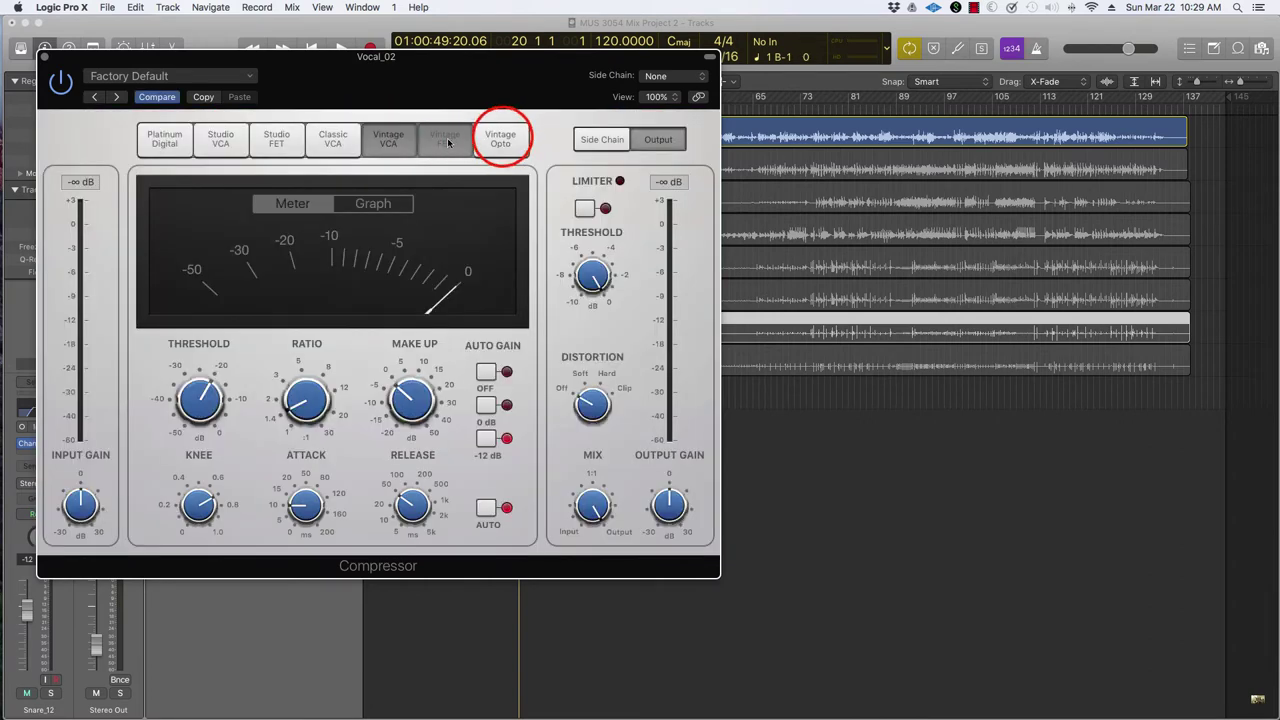
{"action": "left_click", "coordinate": [500, 140]}
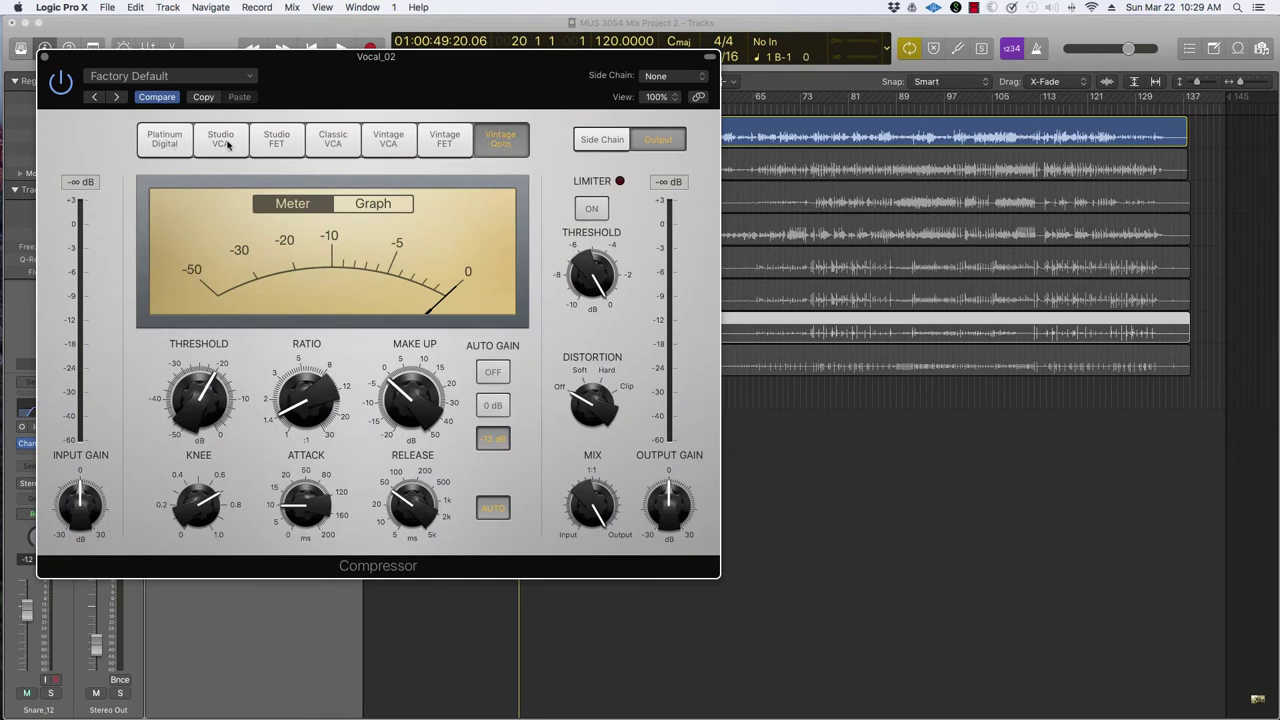
{"action": "left_click", "coordinate": [331, 140]}
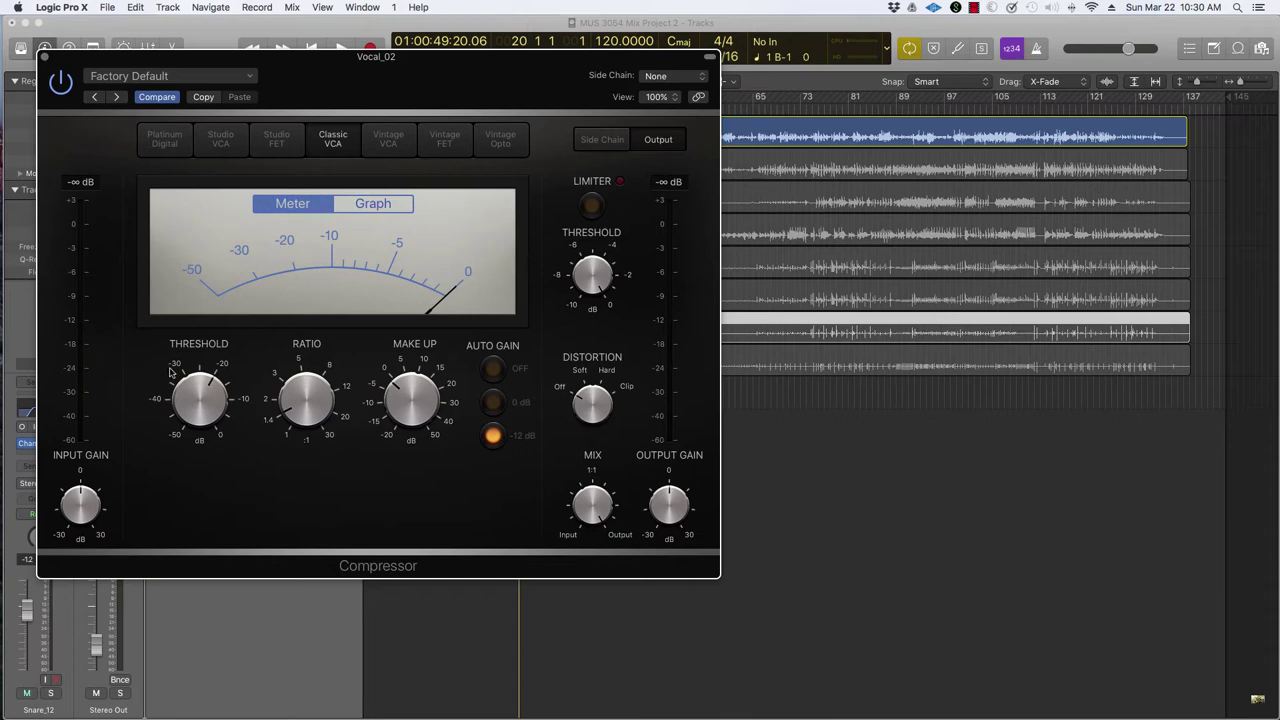
Play the vocal and pull the compressor threshold down to about -33.5 dB at a 1.5:1 ratio
{"action": "mouse_move", "coordinate": [209, 389]}
{"action": "left_click", "coordinate": [307, 399]}
{"action": "mouse_move", "coordinate": [416, 398]}
{"action": "mouse_move", "coordinate": [341, 397]}
{"action": "mouse_move", "coordinate": [199, 399]}
{"action": "key", "text": "space"}
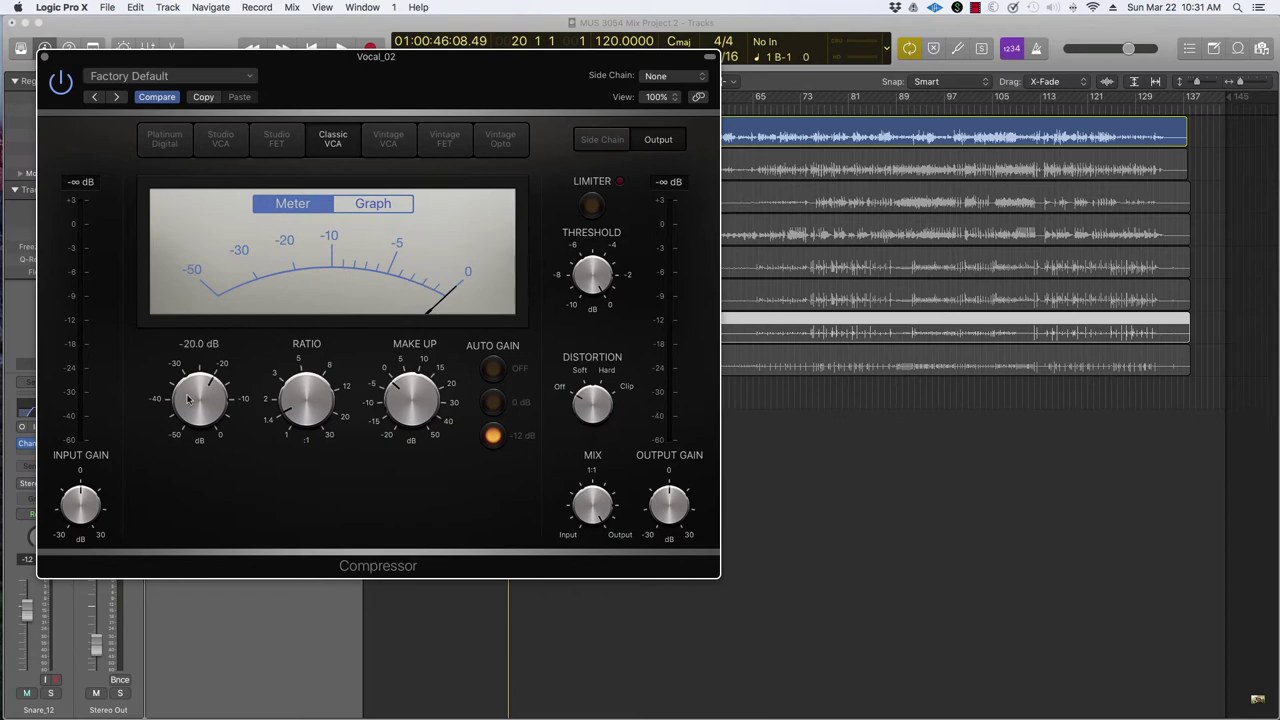
{"action": "key", "text": "space"}
{"action": "left_click_drag", "start_coordinate": [188, 398], "coordinate": [209, 325]}
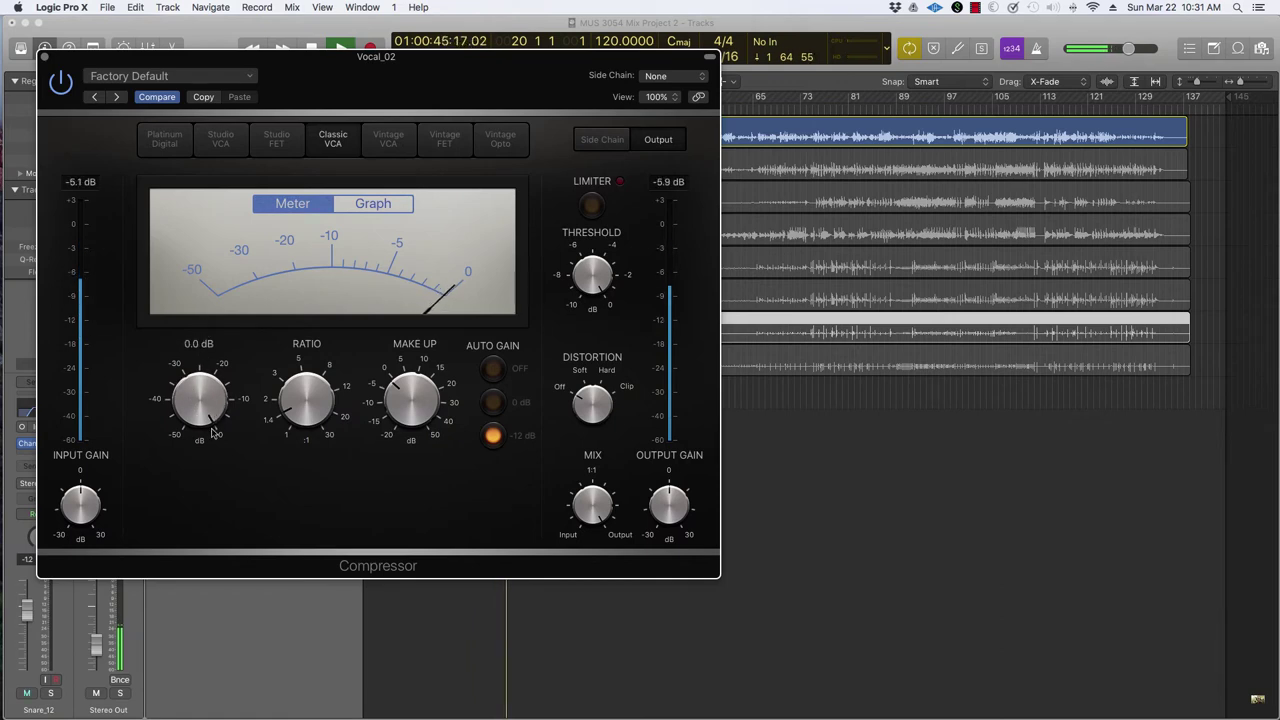
{"action": "left_click", "coordinate": [188, 393]}
{"action": "left_click_drag", "start_coordinate": [188, 393], "coordinate": [202, 516]}
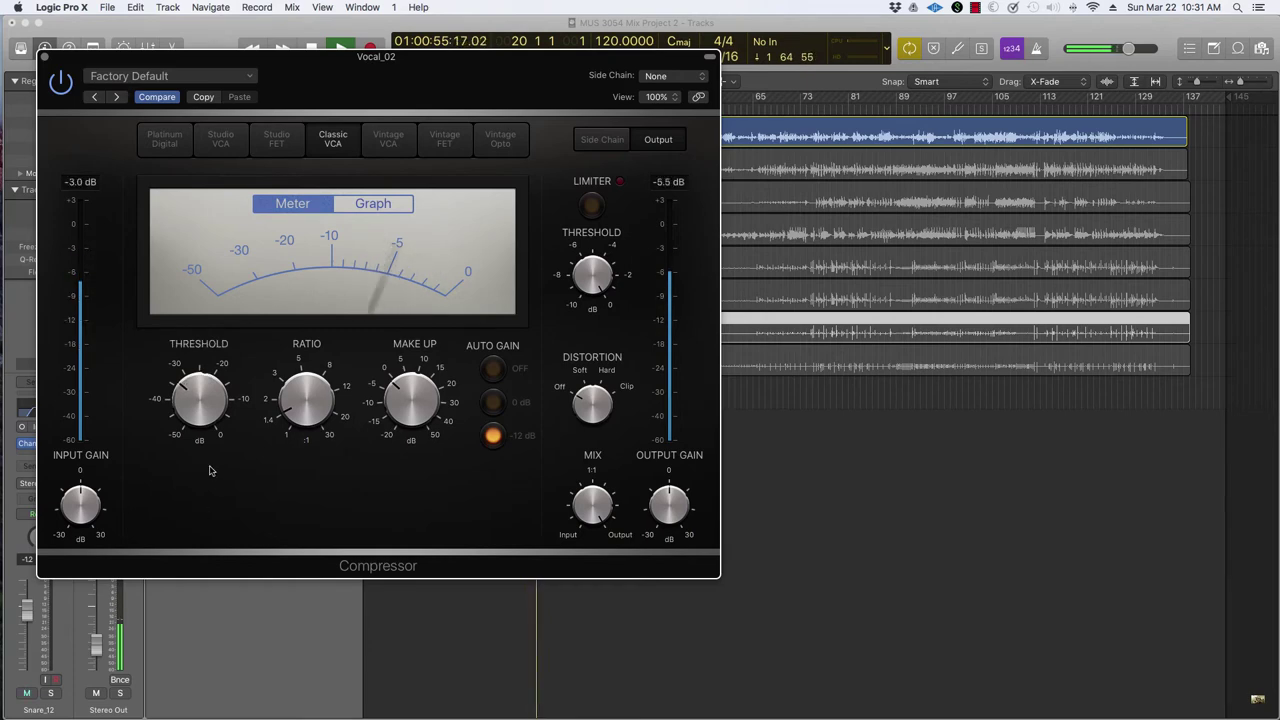
{"action": "mouse_move", "coordinate": [187, 408]}
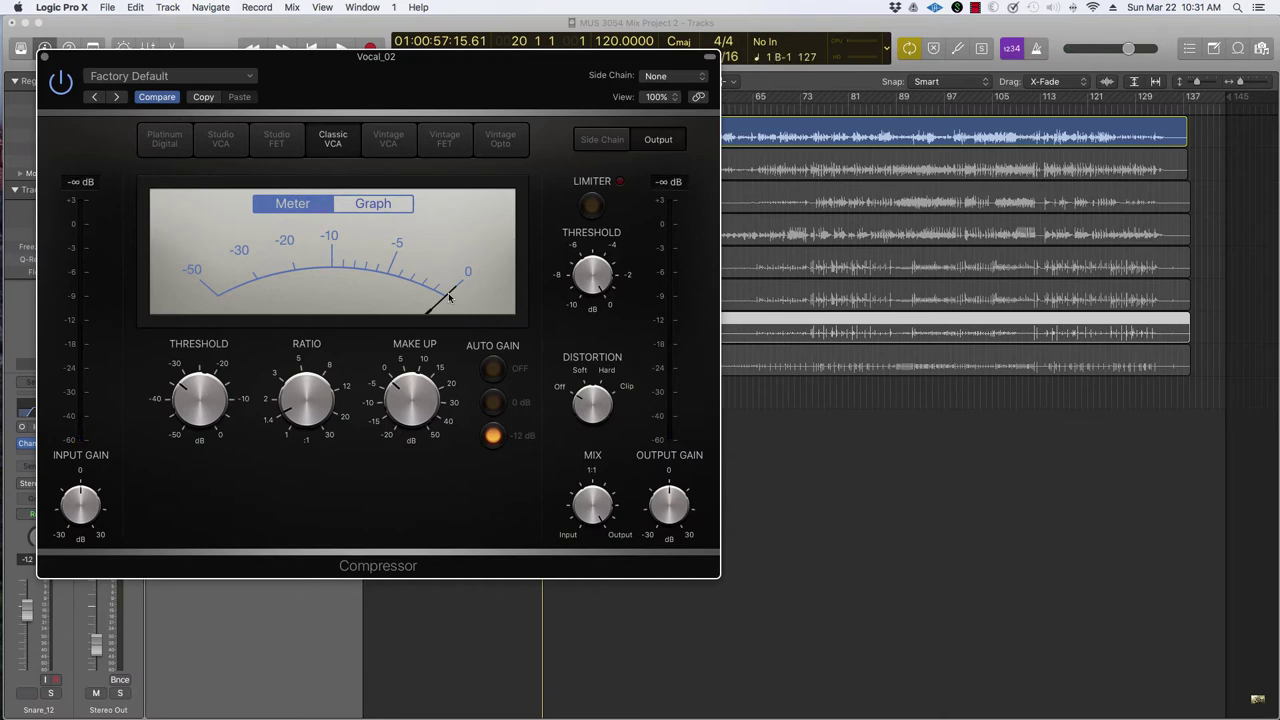
Try ratios of 1.7:1, 7.1:1 and 6.3:1 during playback, then settle on 2.2:1
{"action": "left_click", "coordinate": [304, 410]}
{"action": "left_click", "coordinate": [298, 412]}
{"action": "left_click_drag", "start_coordinate": [286, 409], "coordinate": [302, 333]}
{"action": "key", "text": "space"}
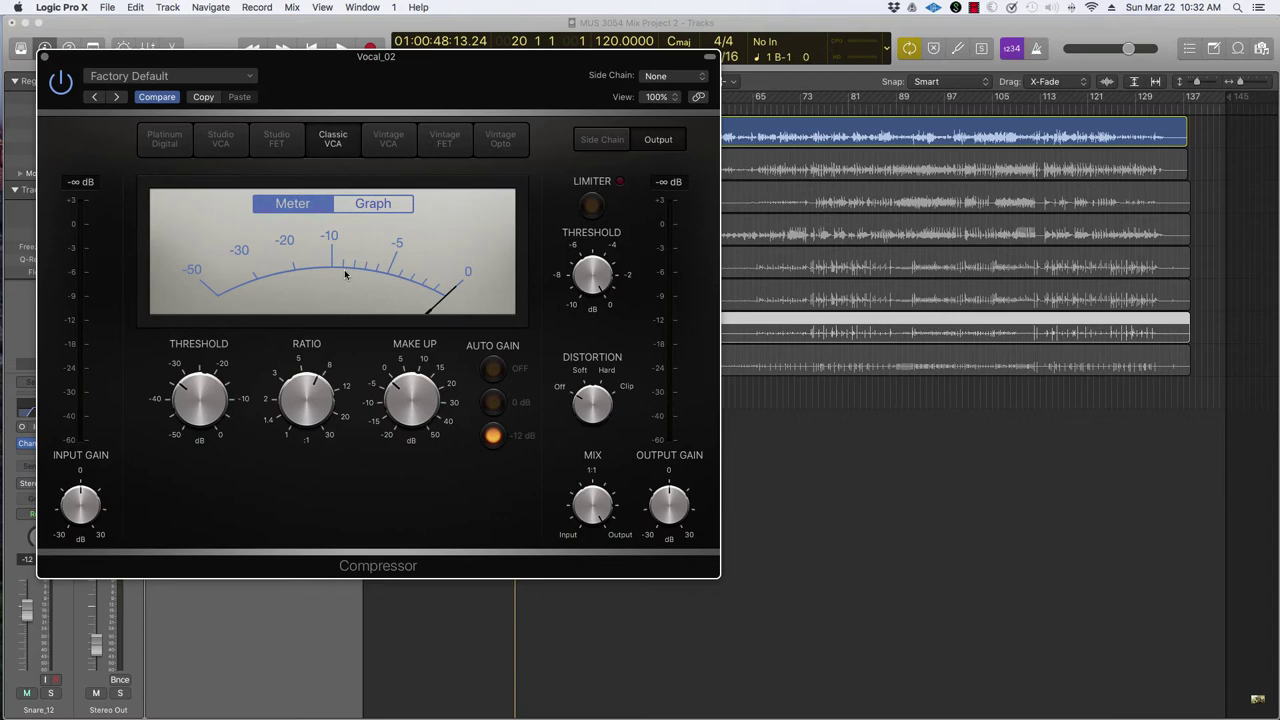
{"action": "left_click", "coordinate": [316, 388]}
{"action": "mouse_move", "coordinate": [310, 383]}
{"action": "left_click_drag", "start_coordinate": [305, 394], "coordinate": [307, 452]}
{"action": "key", "text": "space"}
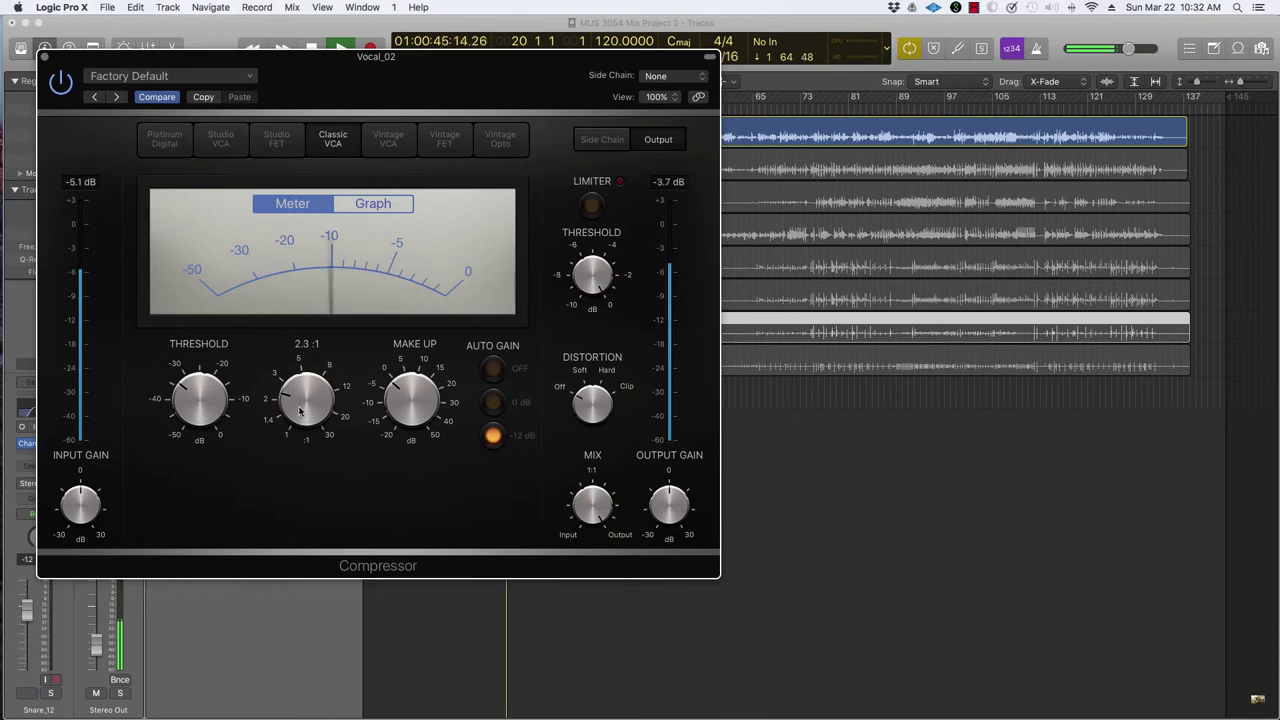
{"action": "left_click", "coordinate": [299, 410]}
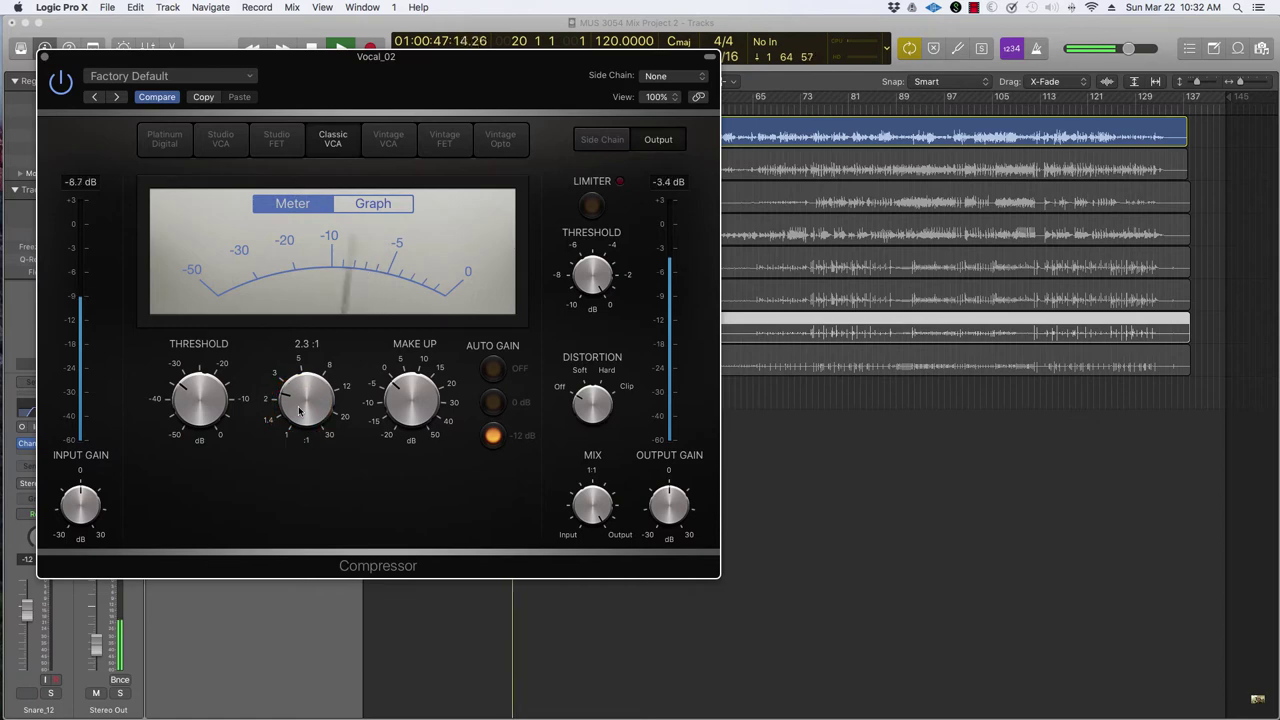
{"action": "left_click", "coordinate": [298, 410]}
{"action": "left_click_drag", "start_coordinate": [298, 410], "coordinate": [298, 414]}
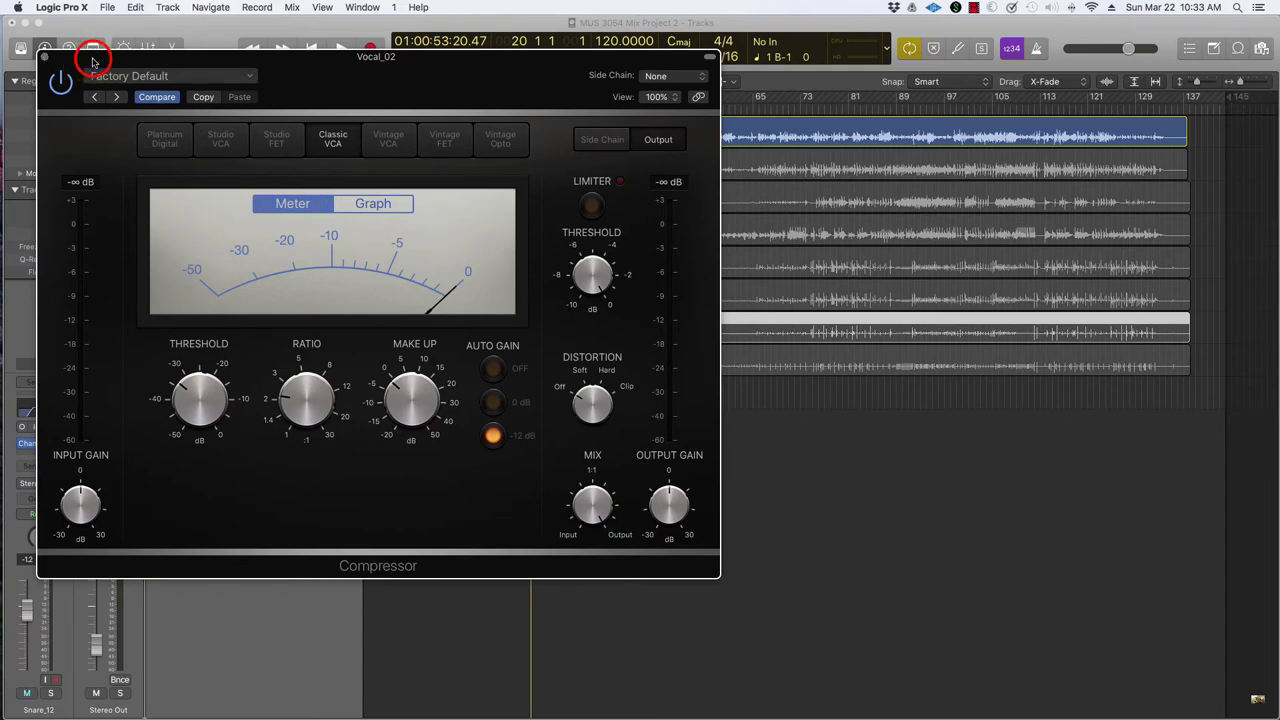
Reopen the Mixer, move the Compressor window aside, and play the full mix with Vocal_02 unsoloed
{"action": "key", "text": "cmd+2"}
{"action": "left_click_drag", "start_coordinate": [44, 60], "coordinate": [696, 127]}
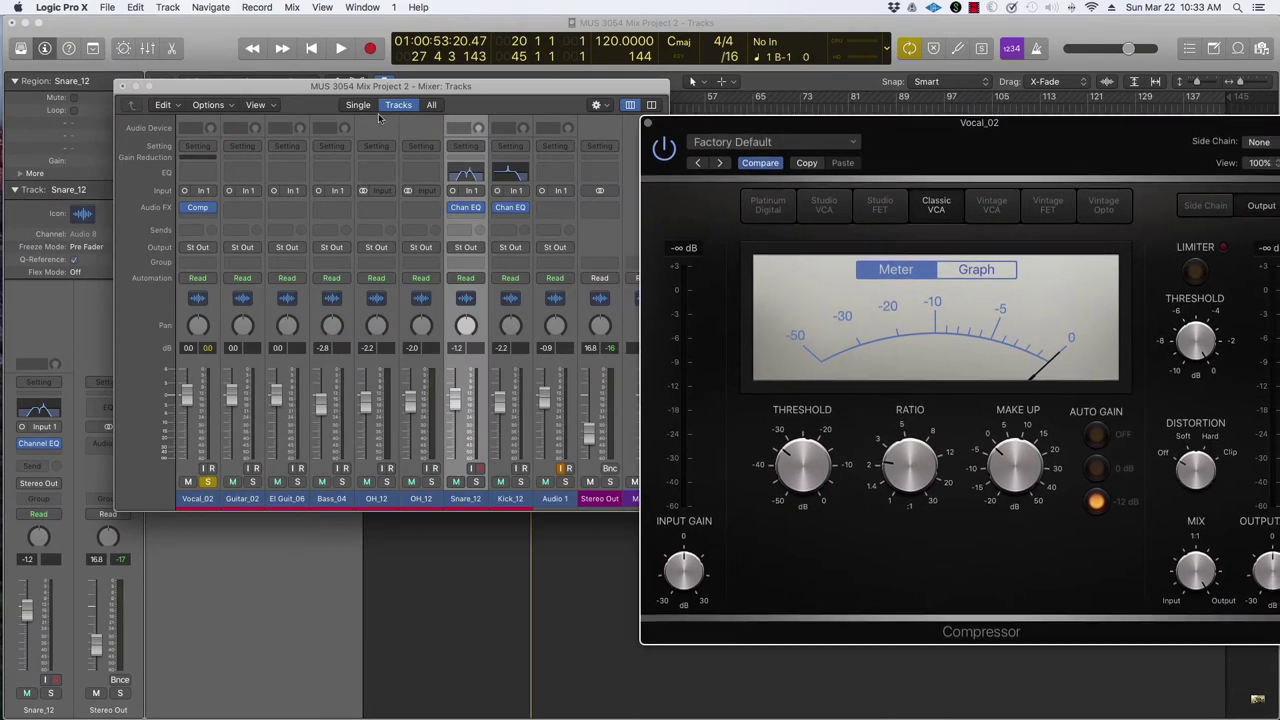
{"action": "left_click", "coordinate": [206, 483]}
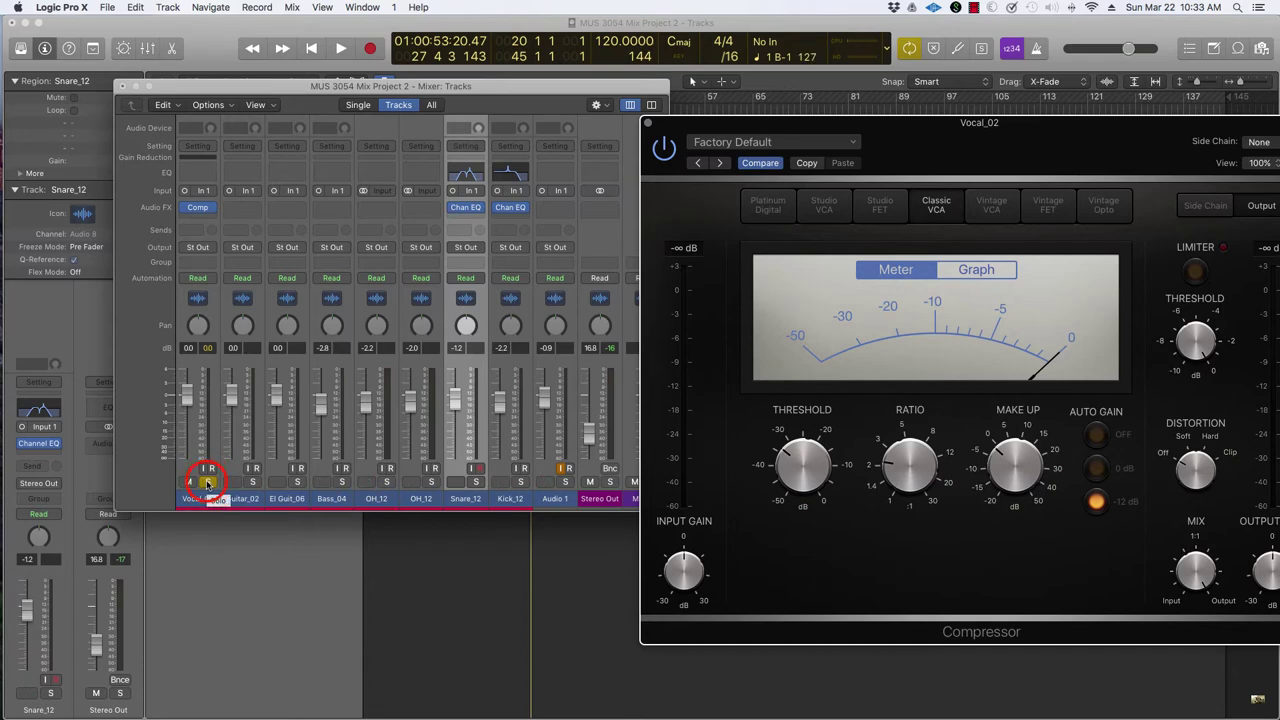
{"action": "left_click", "coordinate": [206, 483]}
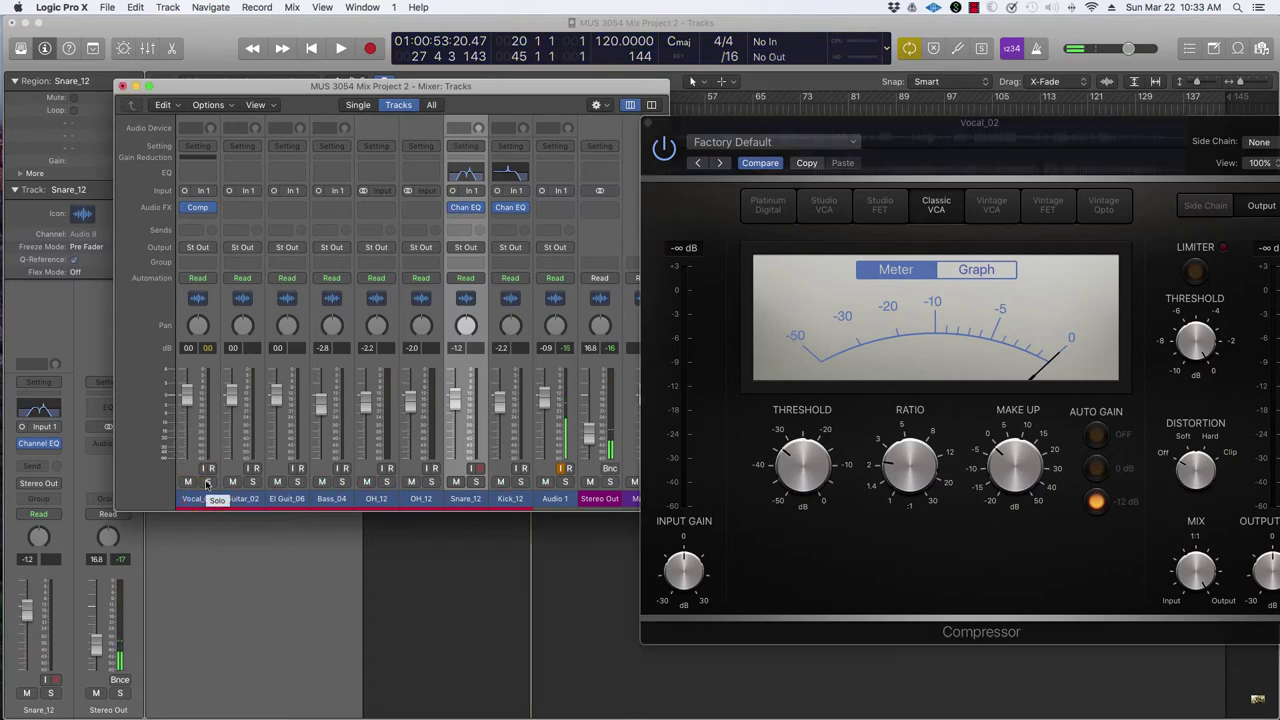
{"action": "key", "text": "space"}
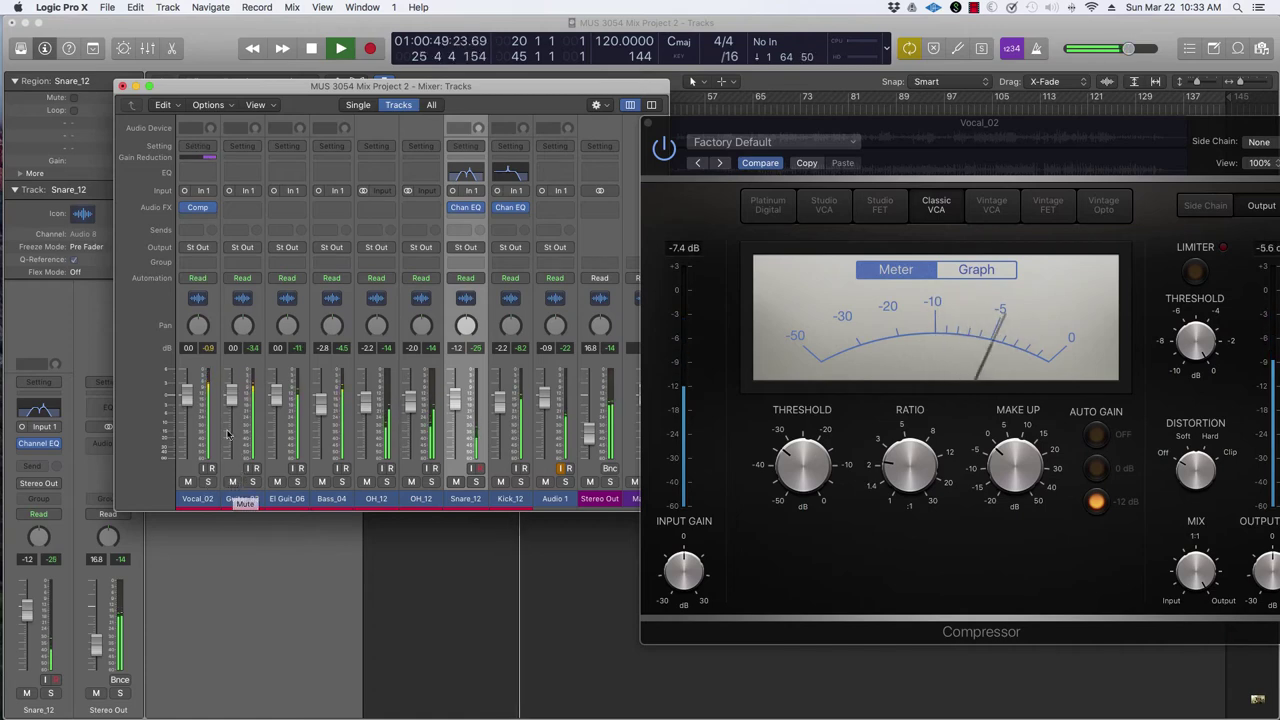
Lower the Vocal_02 fader to -1.4 dB, stop playback, and shift the Compressor window left
{"action": "left_click", "coordinate": [187, 395]}
{"action": "left_click_drag", "start_coordinate": [187, 395], "coordinate": [187, 396]}
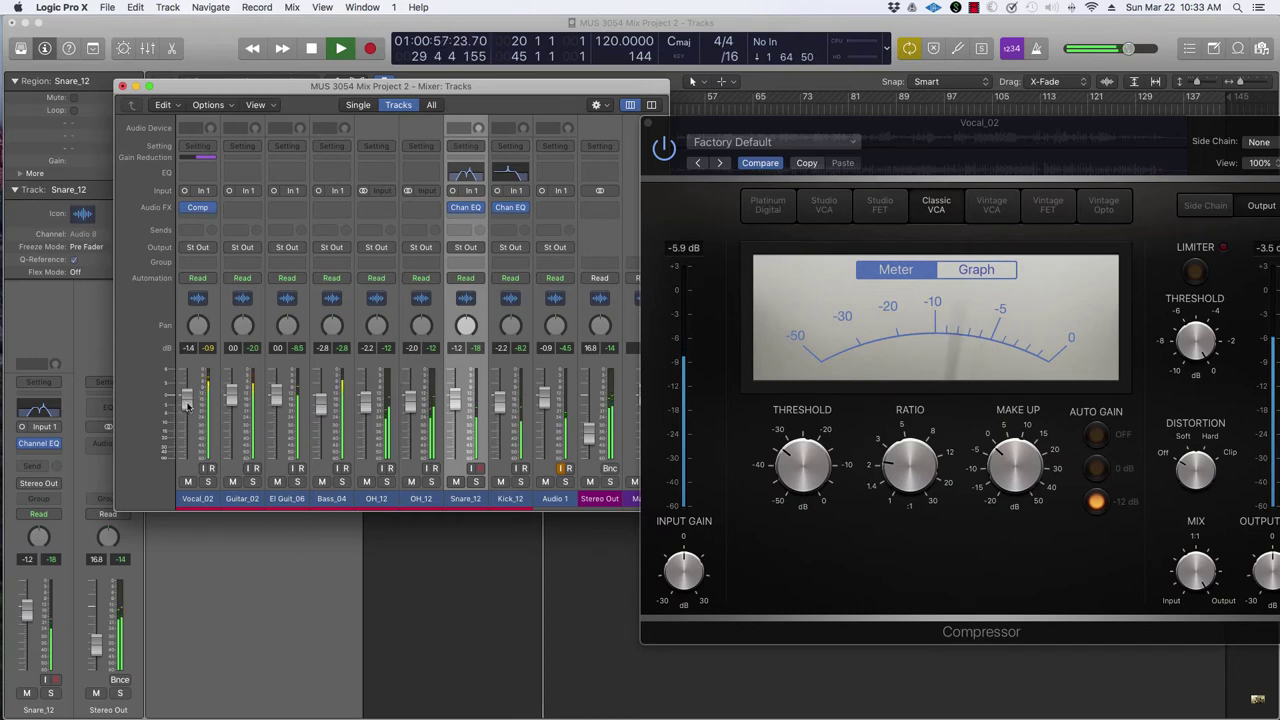
{"action": "mouse_move", "coordinate": [898, 478]}
{"action": "key", "text": "space"}
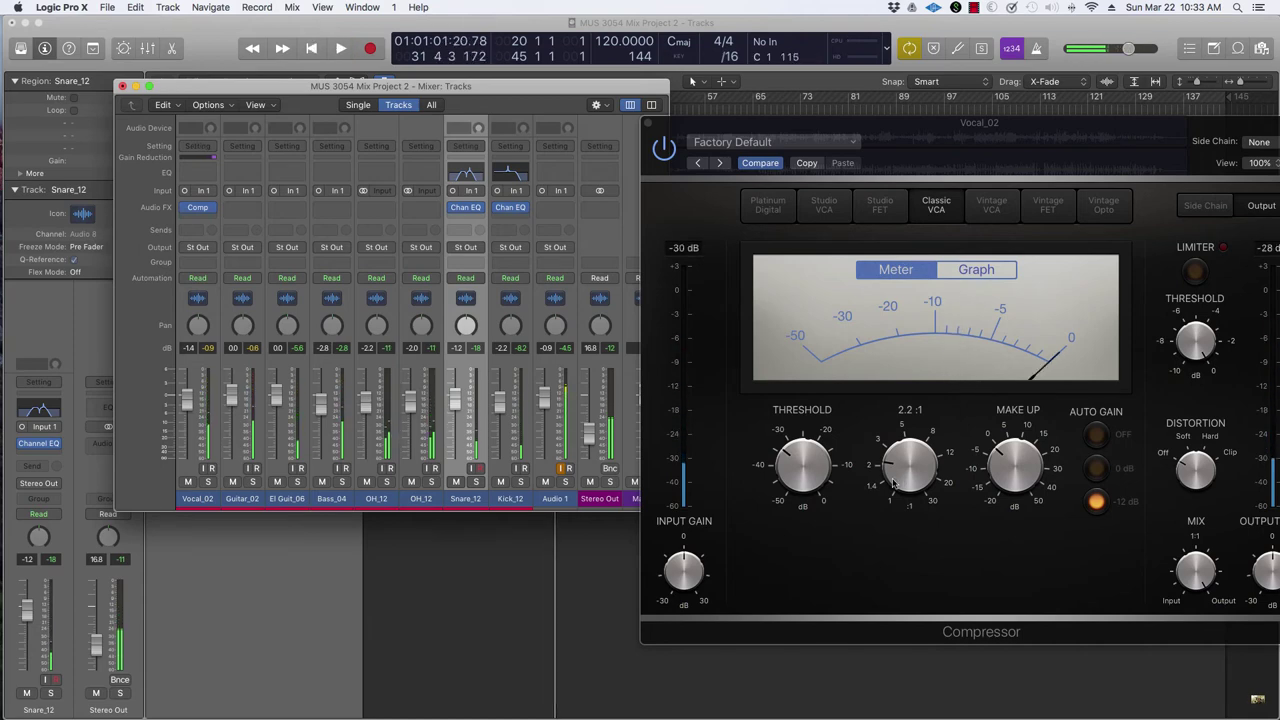
{"action": "left_click_drag", "start_coordinate": [891, 122], "coordinate": [846, 124]}
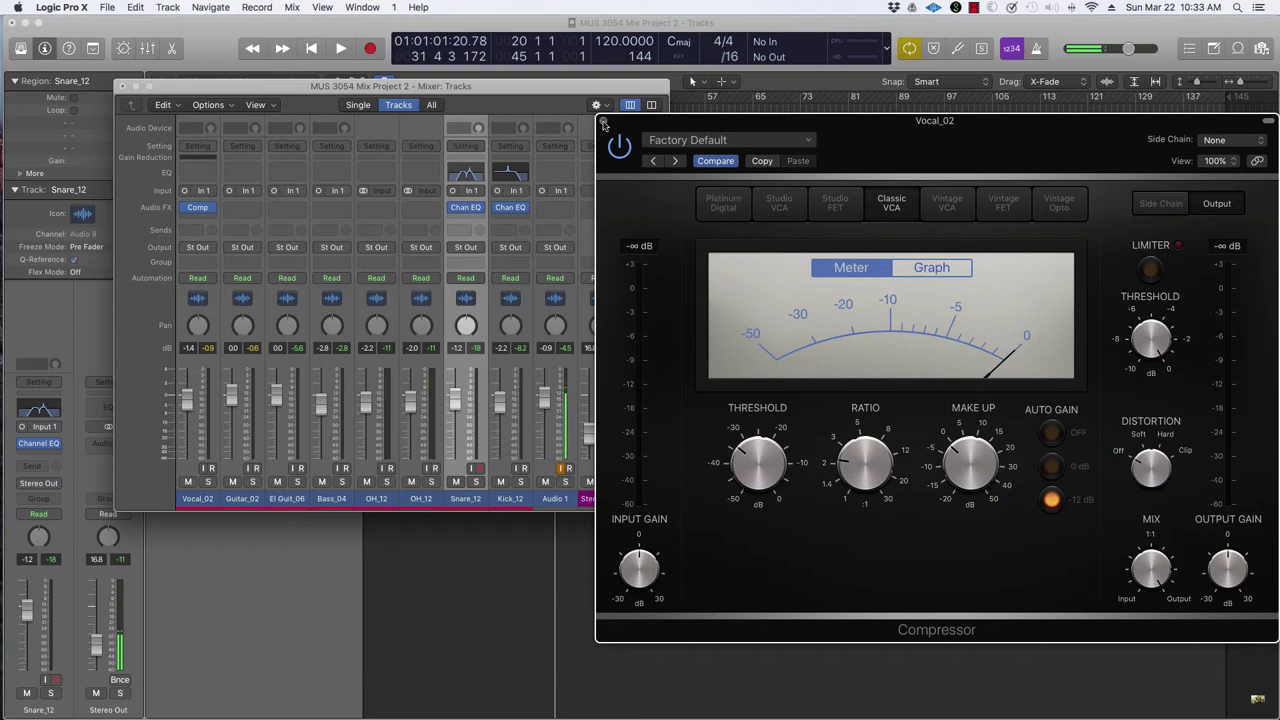
Solo Guitar_02, close the vocal Compressor window, and briefly listen to the guitar
{"action": "left_click", "coordinate": [188, 497]}
{"action": "left_click", "coordinate": [247, 500]}
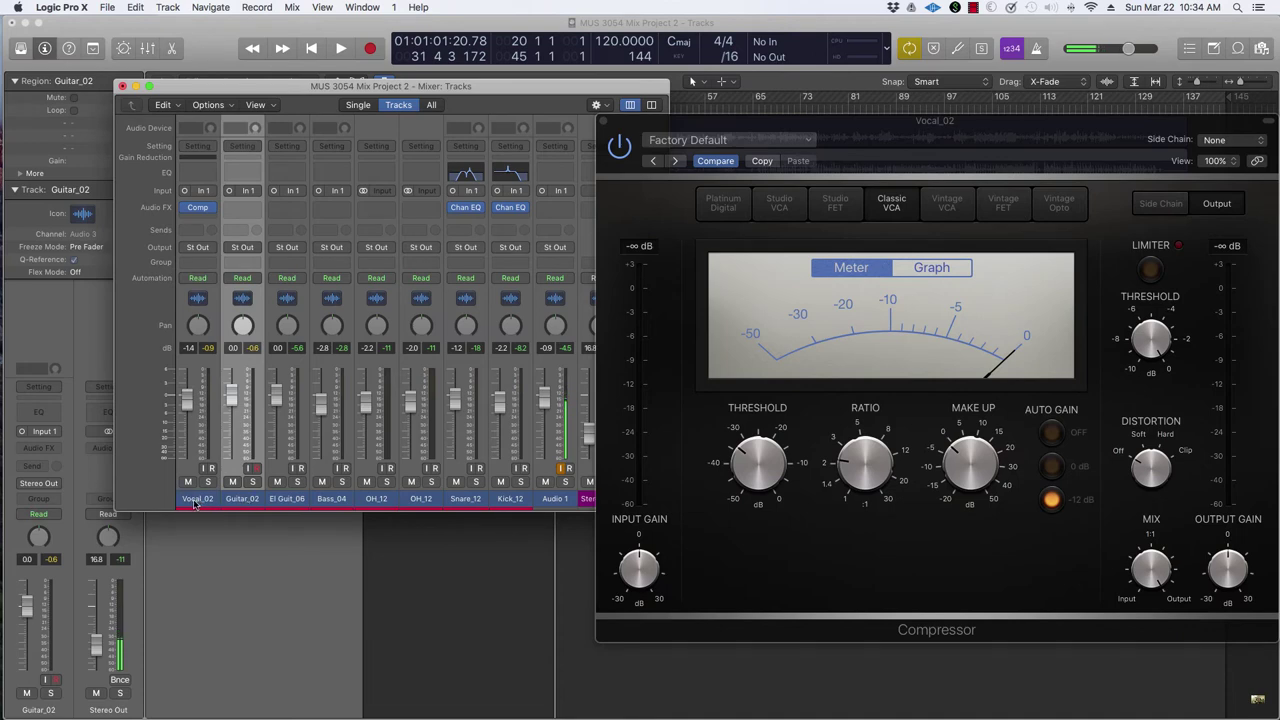
{"action": "left_click", "coordinate": [252, 483]}
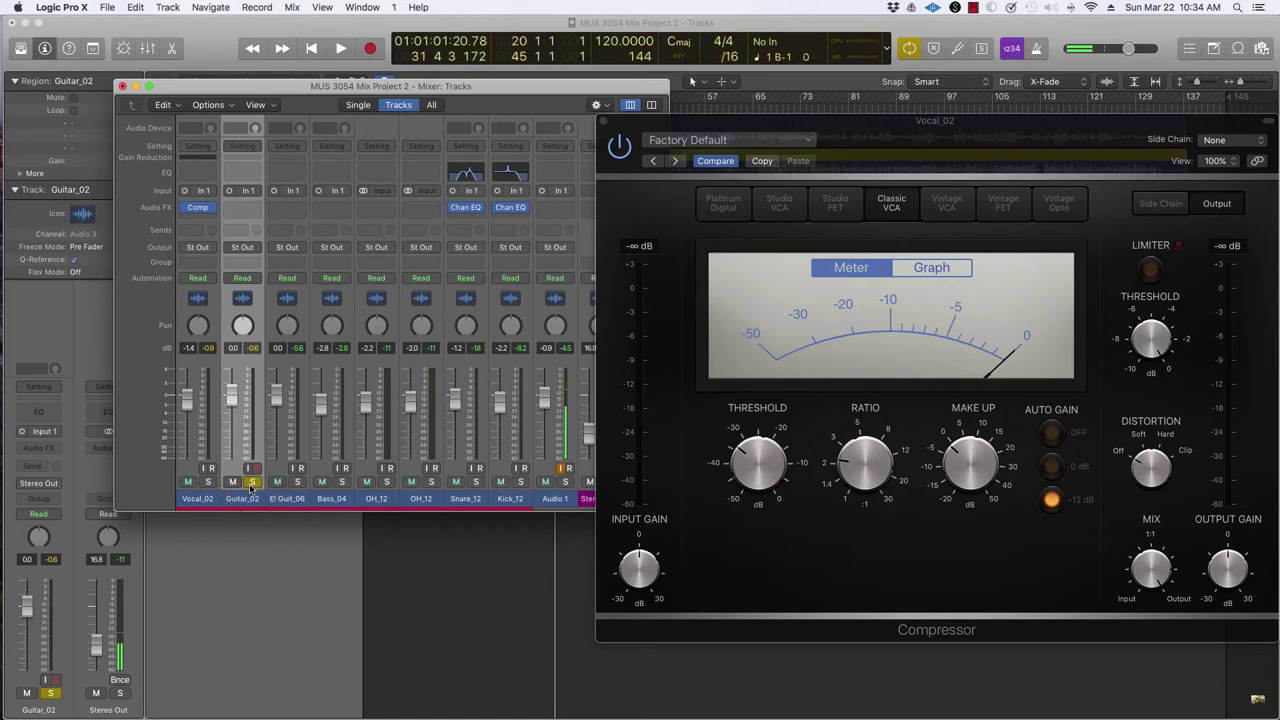
{"action": "left_click", "coordinate": [602, 122]}
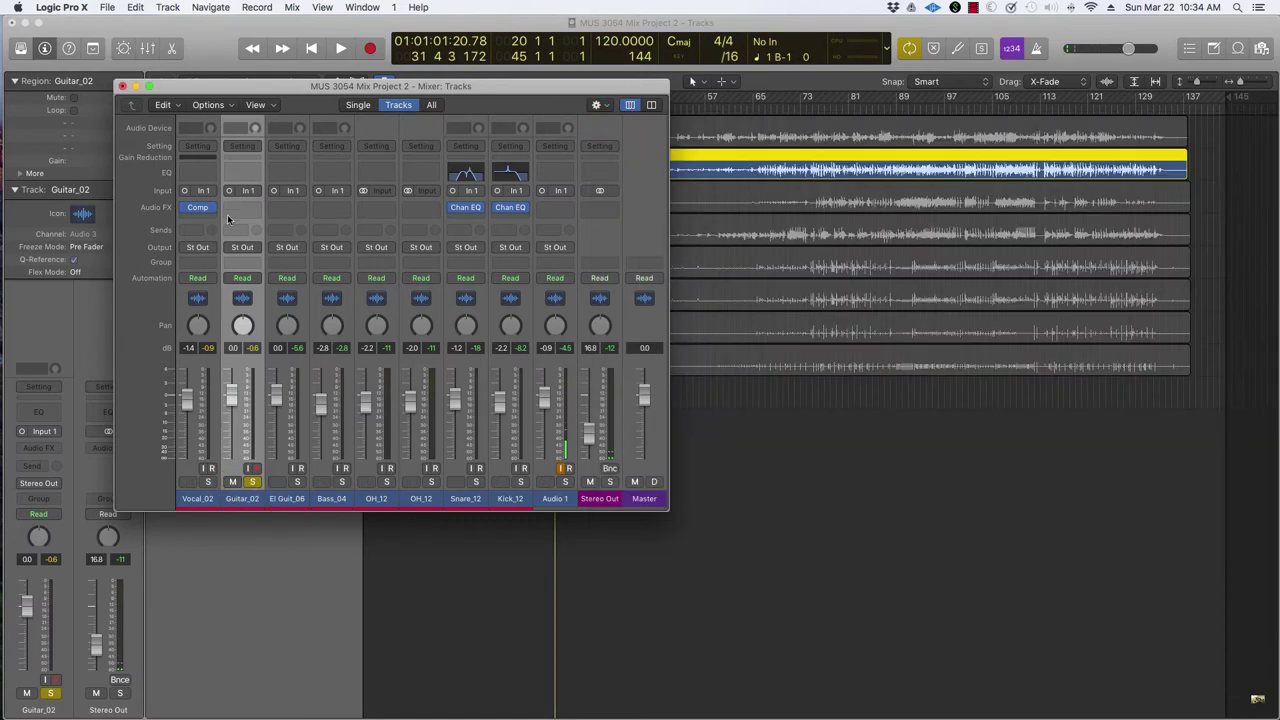
{"action": "key", "text": "space"}
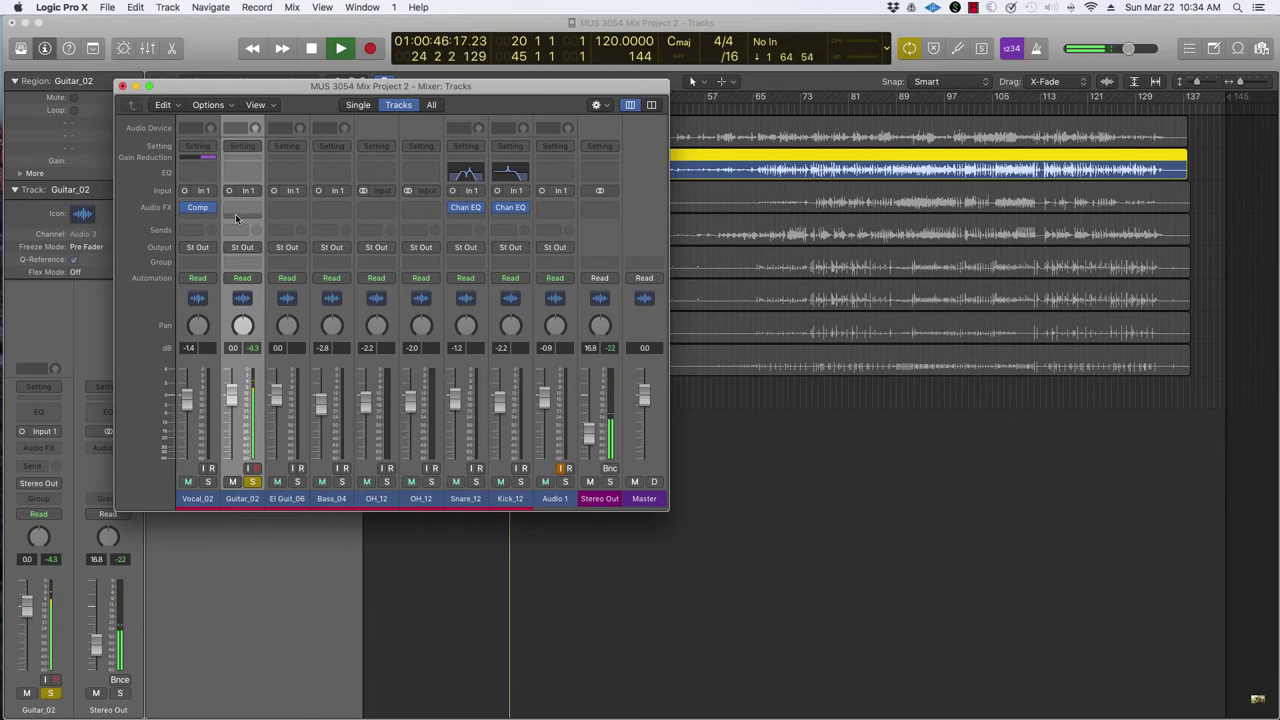
{"action": "key", "text": "space"}
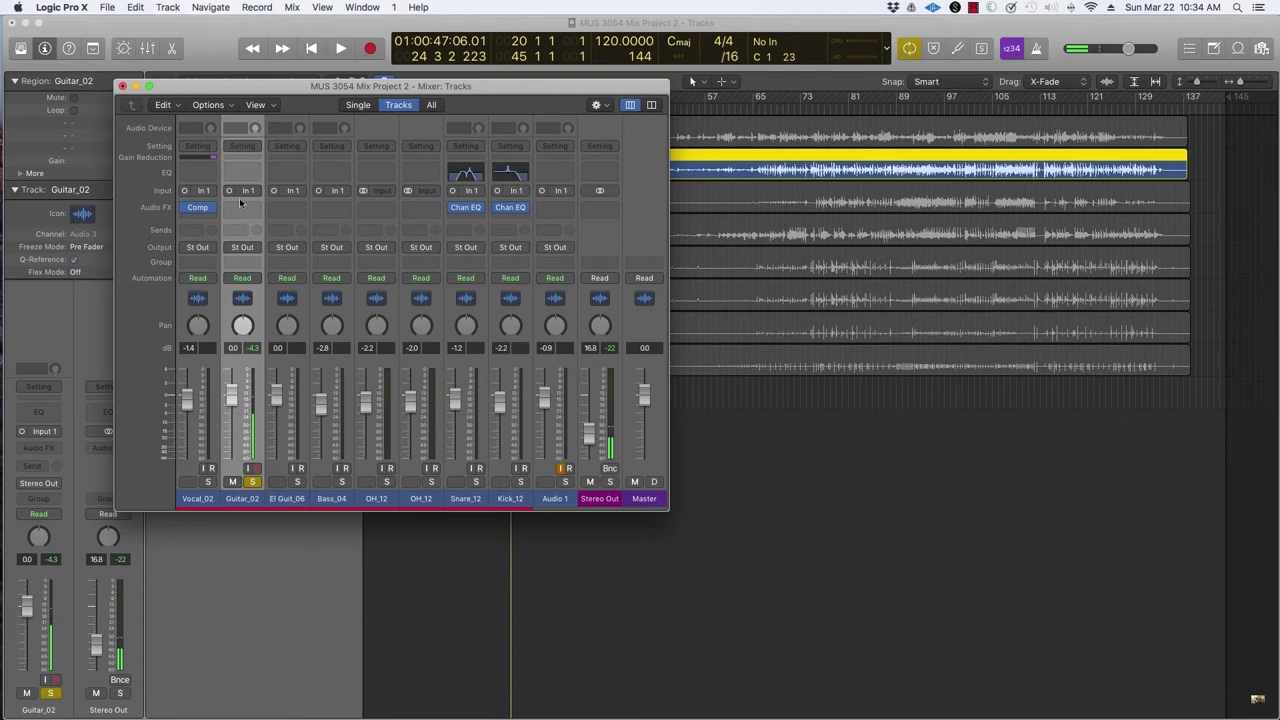
Pan Guitar_02 to the left, to about -38
{"action": "left_click", "coordinate": [239, 503]}
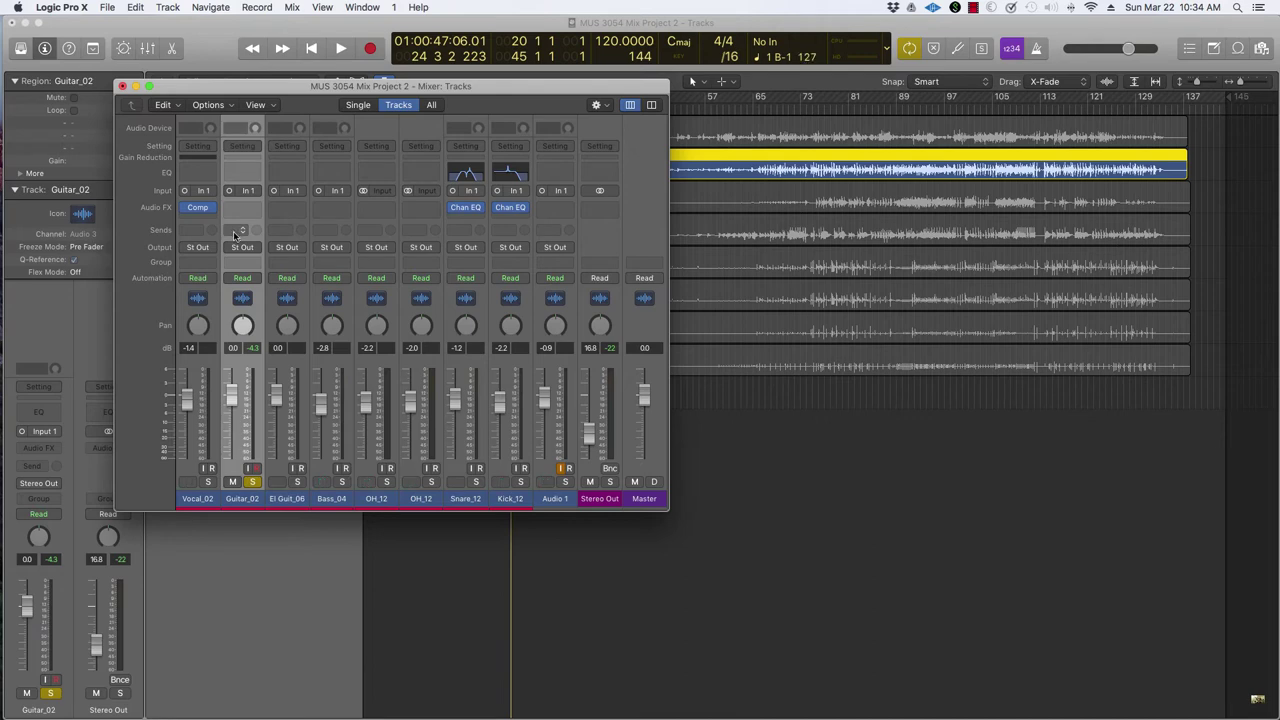
{"action": "left_click", "coordinate": [244, 328]}
{"action": "left_click", "coordinate": [242, 500]}
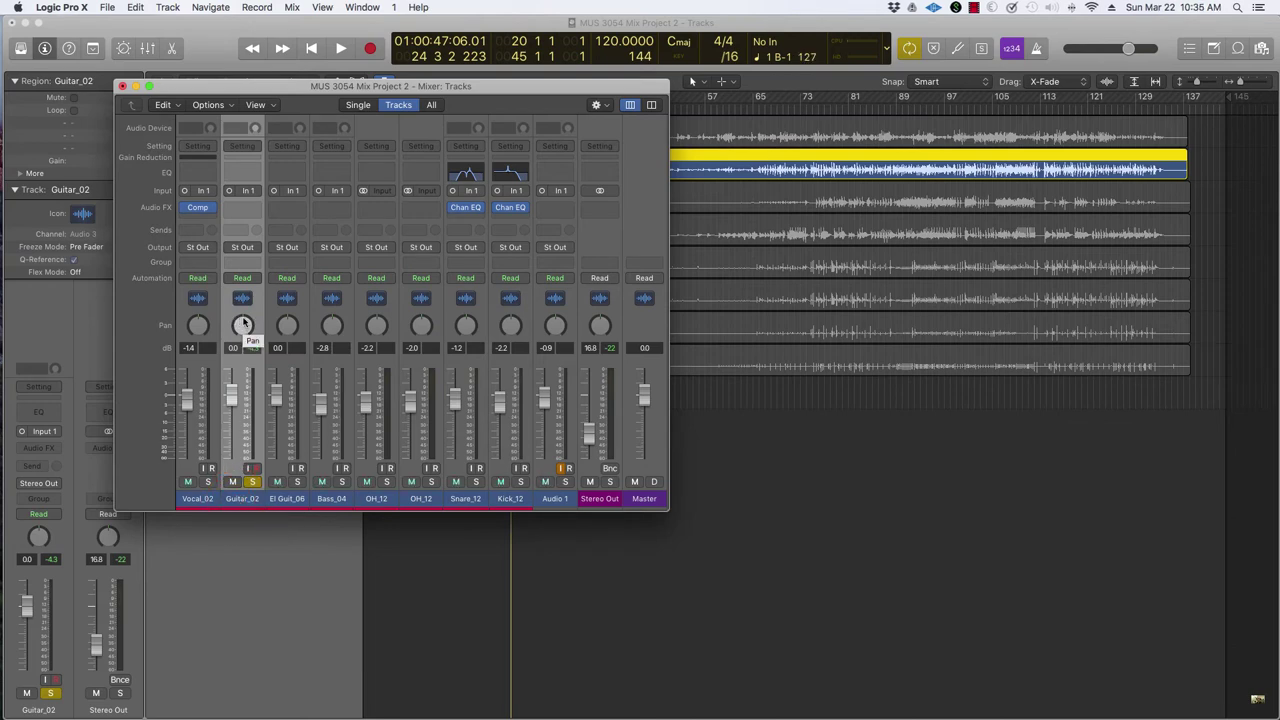
{"action": "left_click", "coordinate": [145, 327]}
{"action": "left_click_drag", "start_coordinate": [242, 324], "coordinate": [242, 324]}
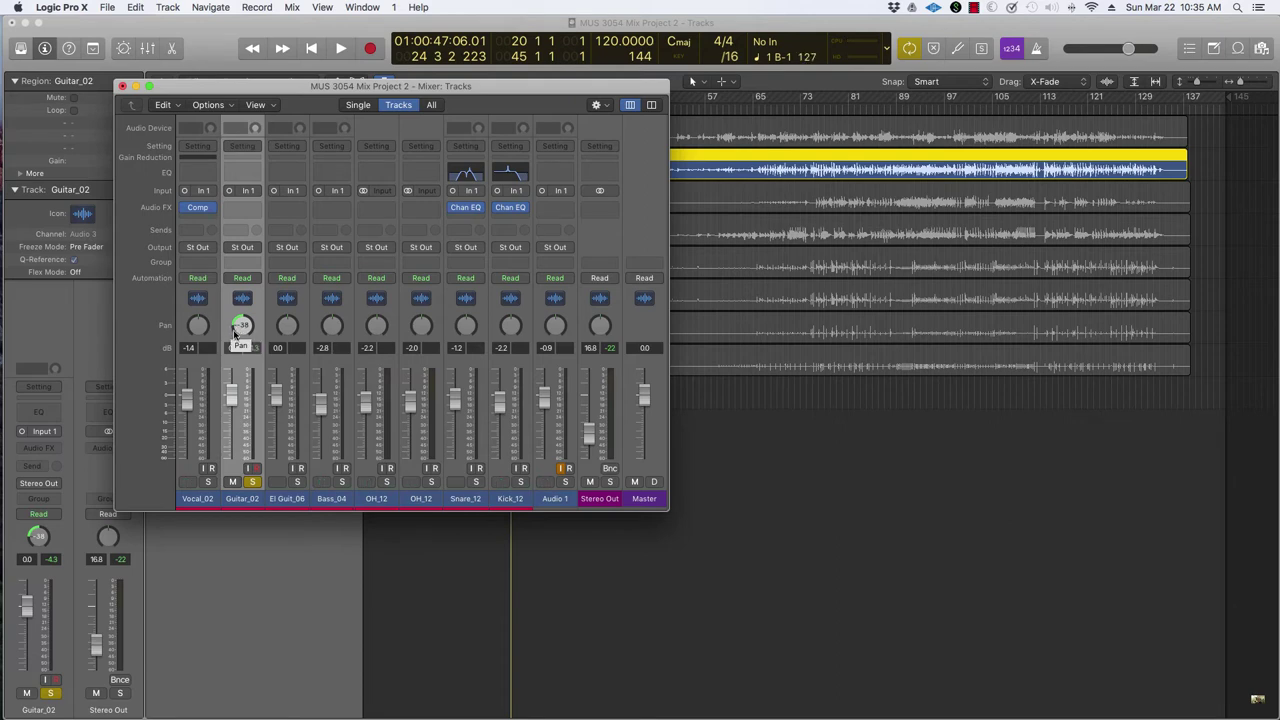
Swing the Guitar_02 pan further left, then ease it back to about -38
{"action": "left_click_drag", "start_coordinate": [243, 340], "coordinate": [249, 467]}
{"action": "mouse_move", "coordinate": [240, 330]}
{"action": "left_mouse_down"}
{"action": "mouse_move", "coordinate": [240, 312]}
{"action": "mouse_move", "coordinate": [241, 327]}
{"action": "left_mouse_up"}
Add Vocal_02 at -1.4 dB to the solo and play it alongside Guitar_02
{"action": "left_click", "coordinate": [208, 483]}
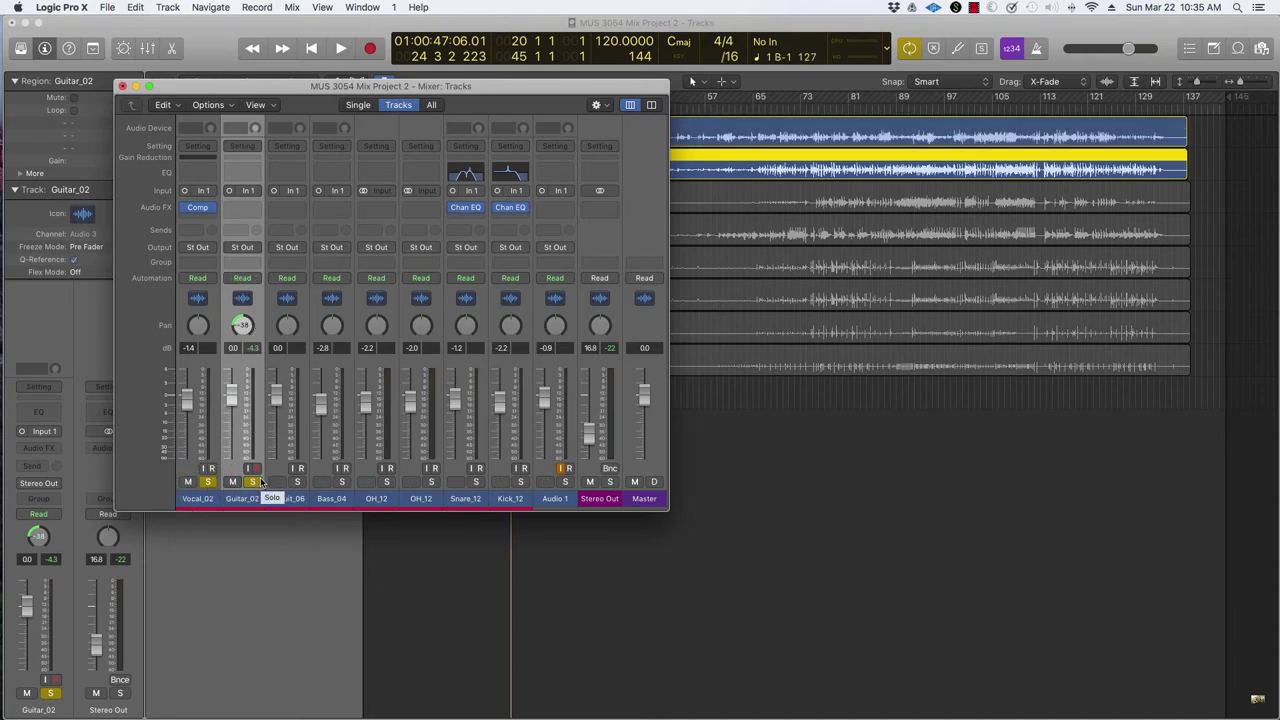
{"action": "key", "text": "space"}
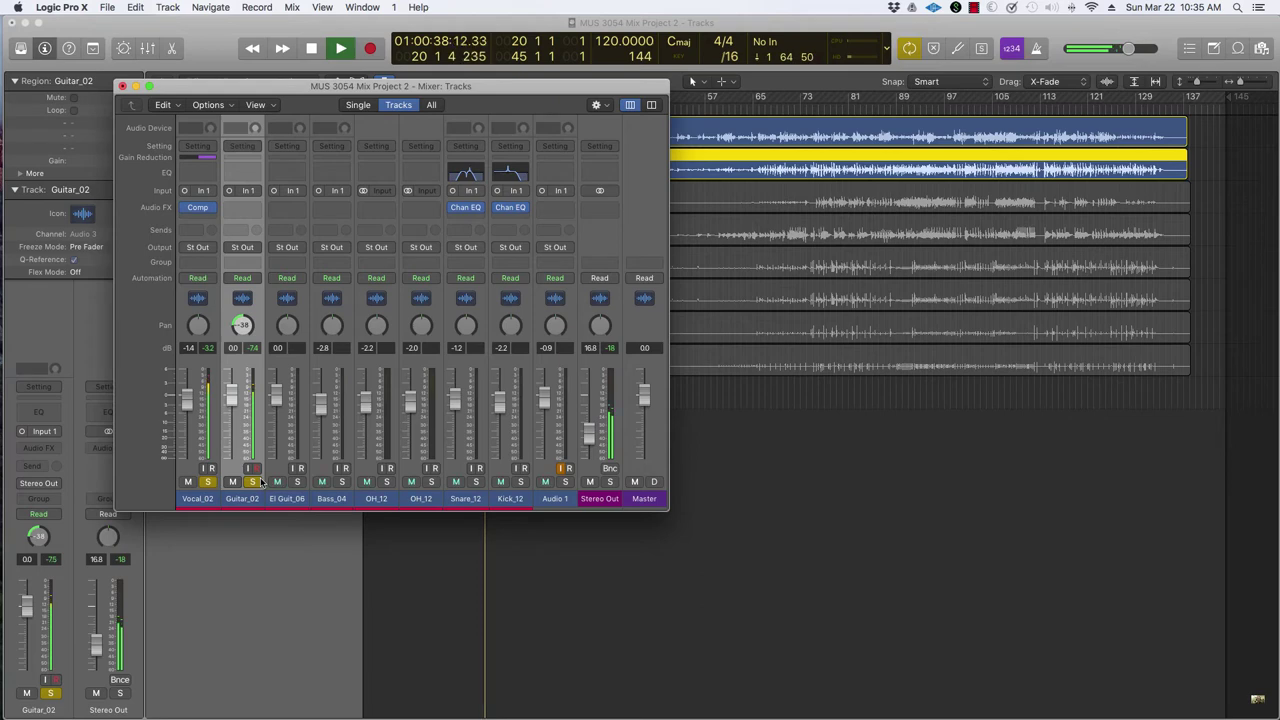
{"action": "left_click", "coordinate": [229, 398]}
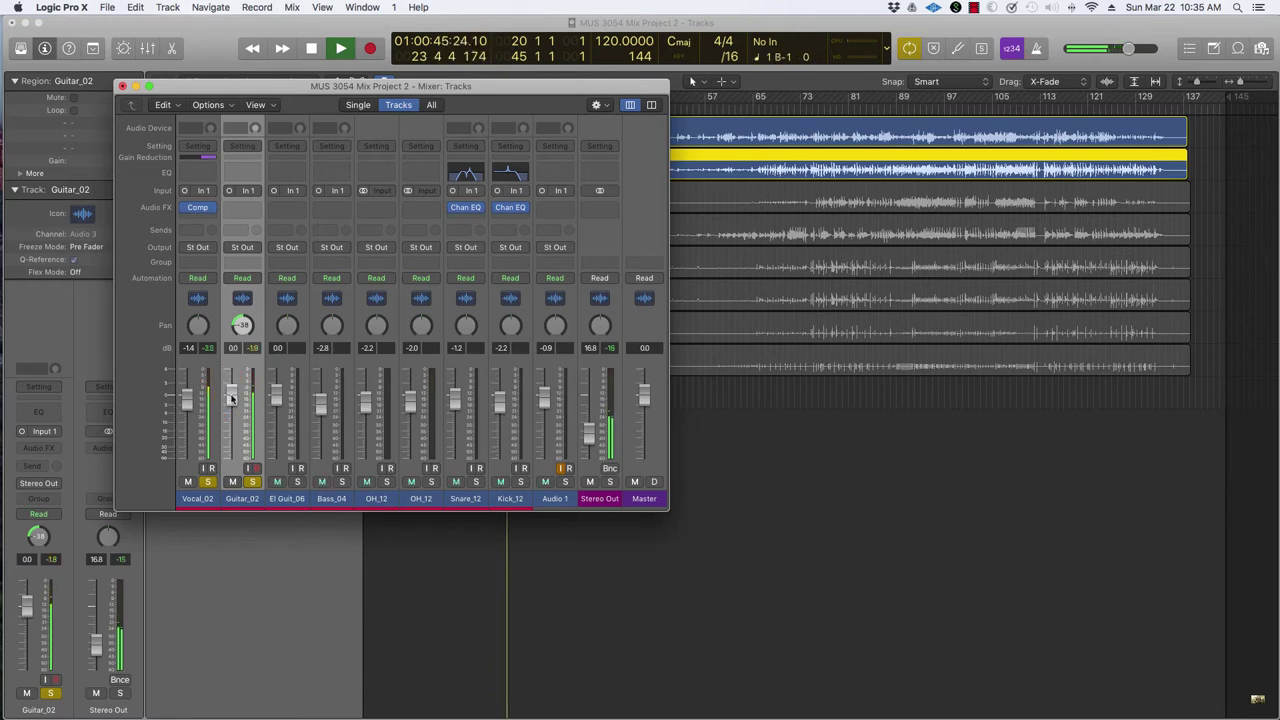
{"action": "key", "text": "space"}
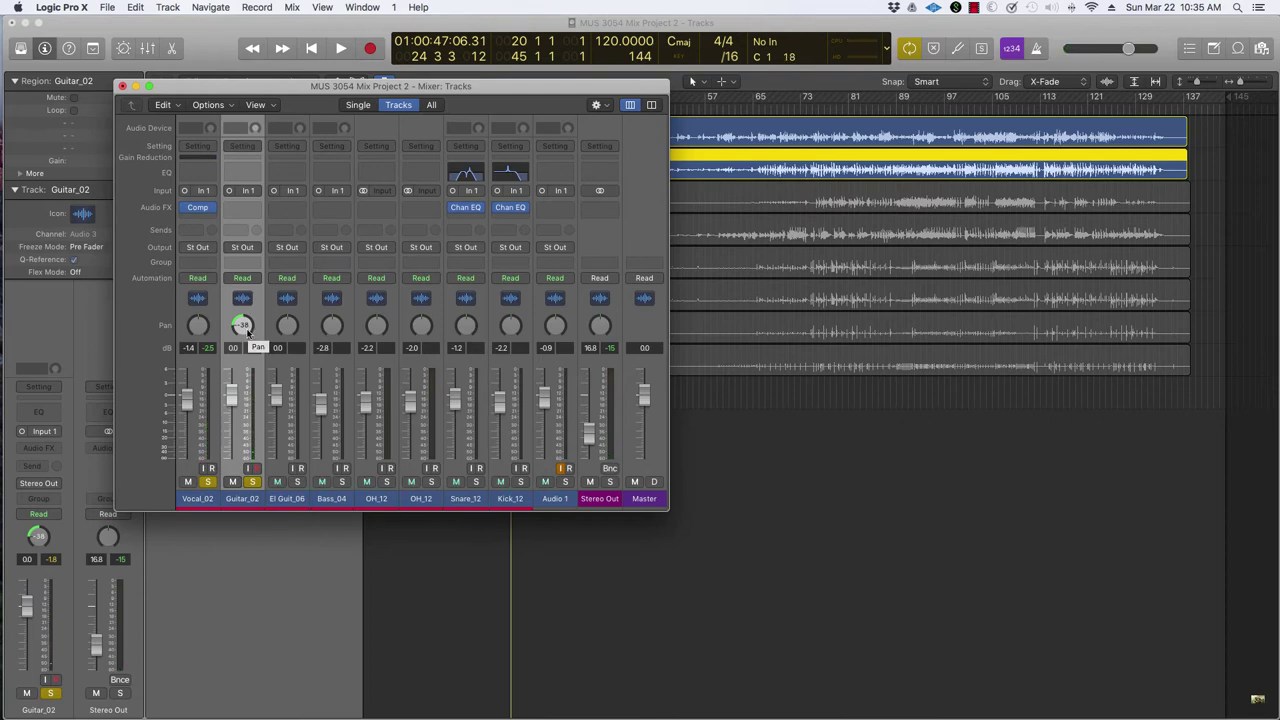
Leave only El Guit_06 soloed and playing, move the Mixer aside, and shift the loop to bars 25–45
{"action": "left_click", "coordinate": [294, 483]}
{"action": "left_click", "coordinate": [252, 482]}
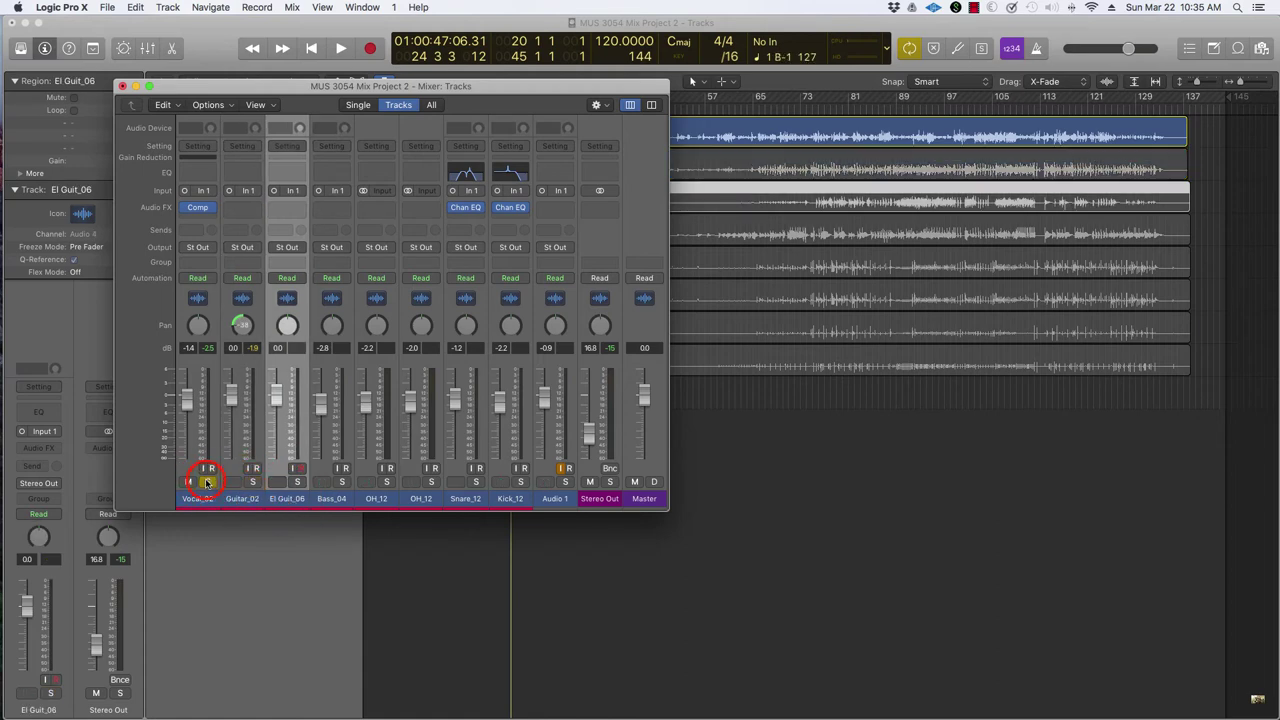
{"action": "left_click", "coordinate": [296, 482]}
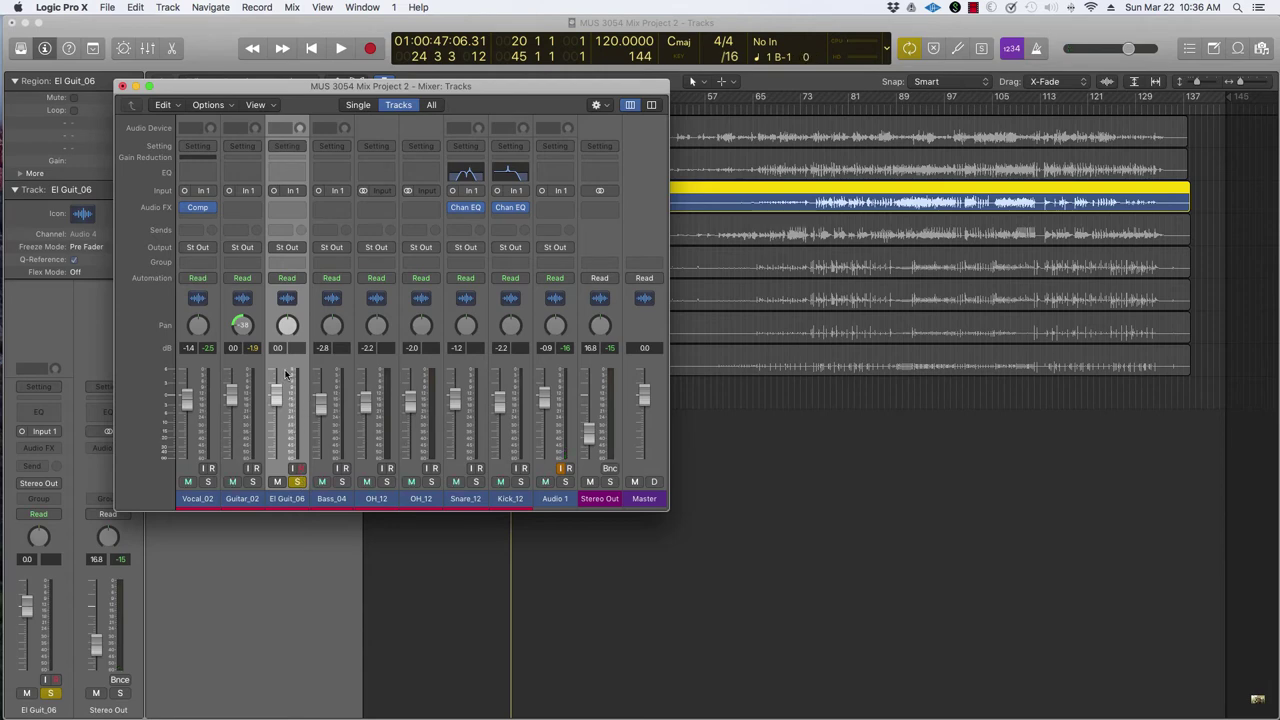
{"action": "key", "text": "space"}
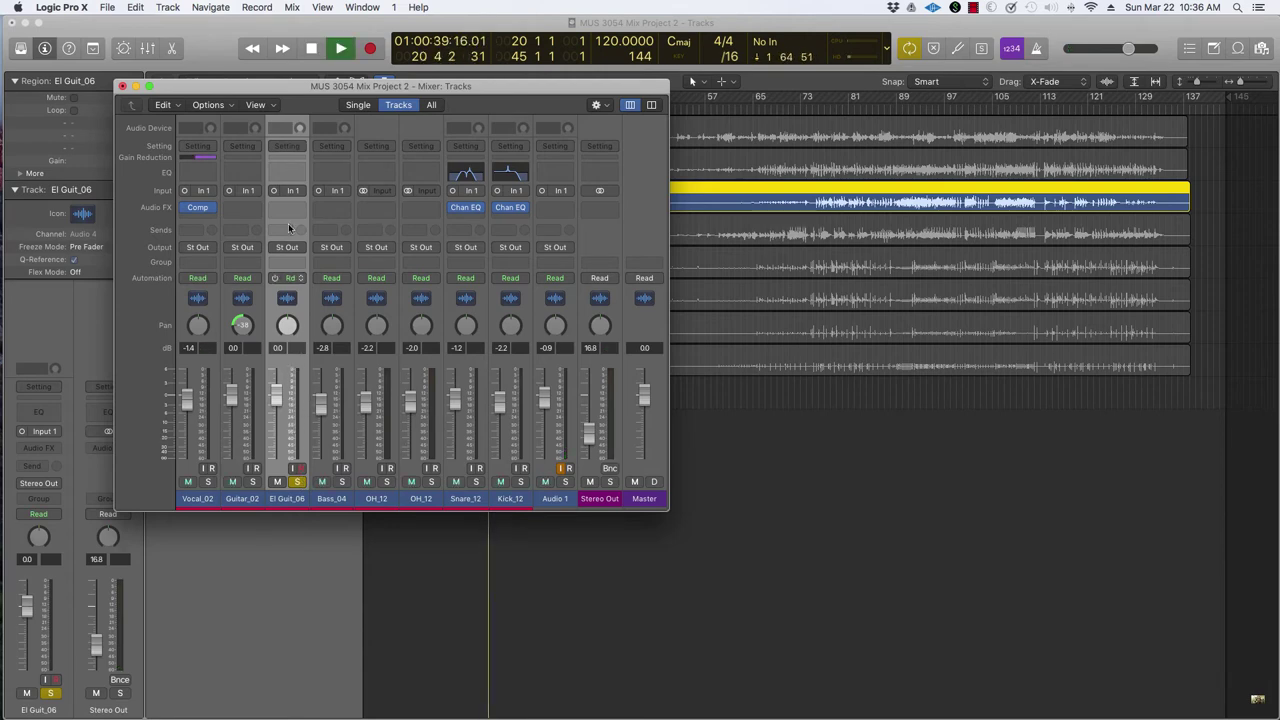
{"action": "left_click_drag", "start_coordinate": [335, 87], "coordinate": [794, 339]}
{"action": "left_click_drag", "start_coordinate": [488, 95], "coordinate": [509, 103]}
Hide and reopen the Mixer, then move it up over the track area
{"action": "key", "text": "super+2"}
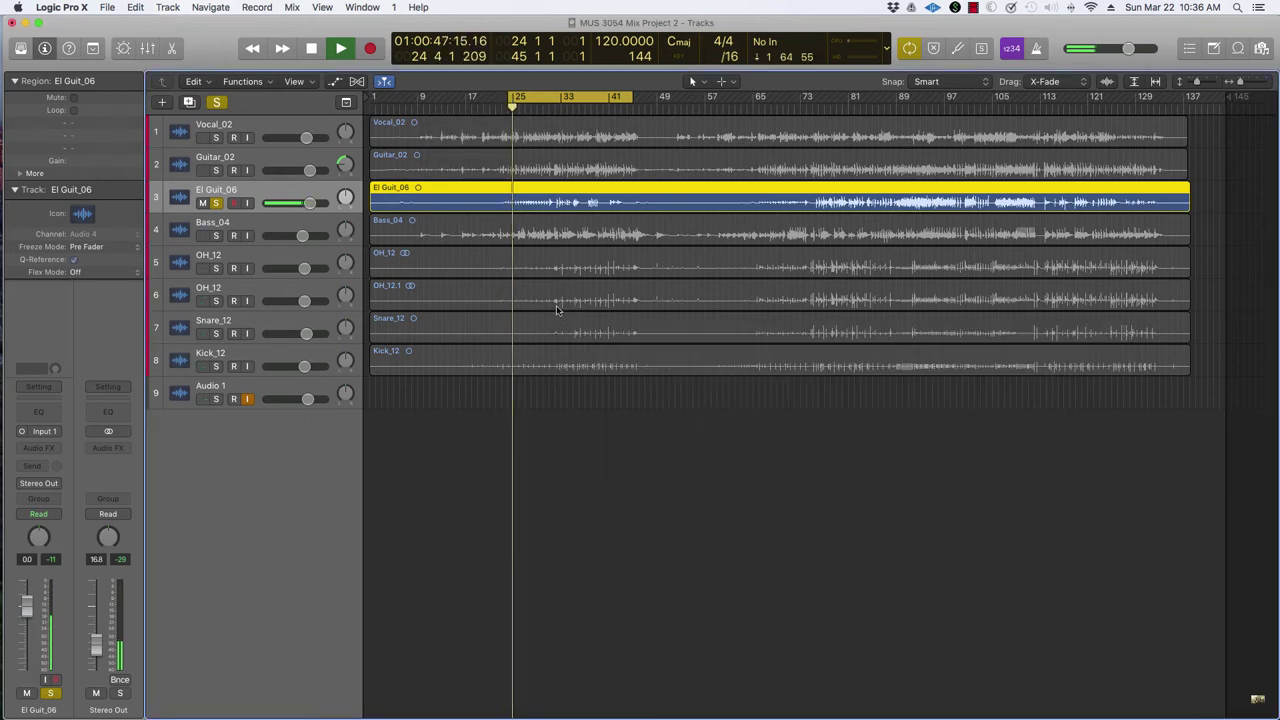
{"action": "key", "text": "super+2"}
{"action": "left_click", "coordinate": [703, 340]}
{"action": "left_click_drag", "start_coordinate": [704, 343], "coordinate": [574, 140]}
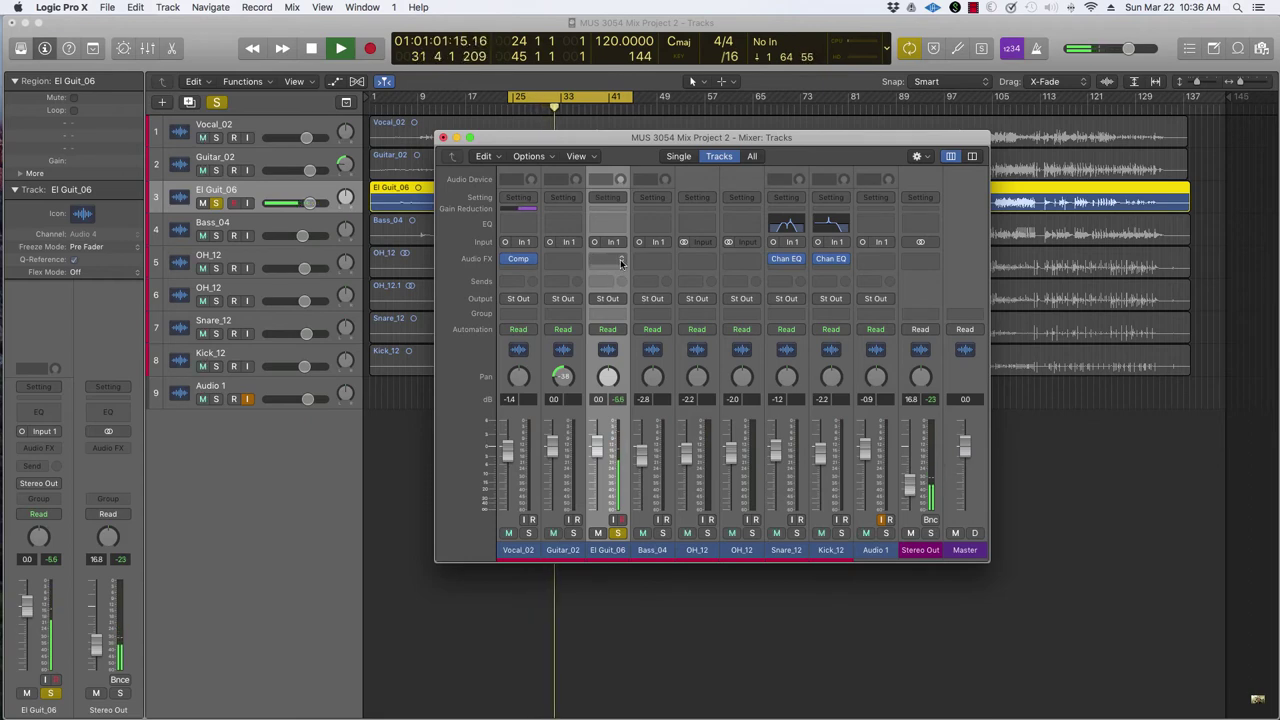
Stop playback and insert a Mono->Stereo Delay Designer on El Guit_06's empty Audio FX slot
{"action": "key", "text": "space"}
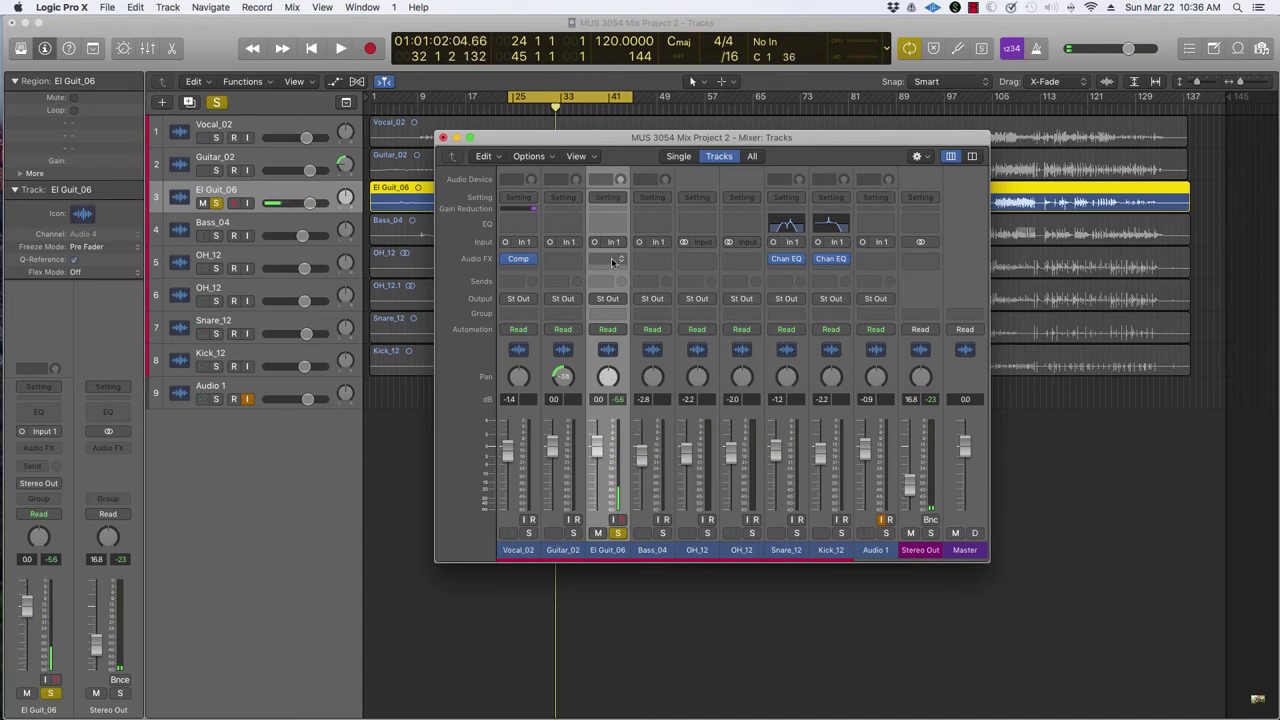
{"action": "left_click", "coordinate": [614, 262]}
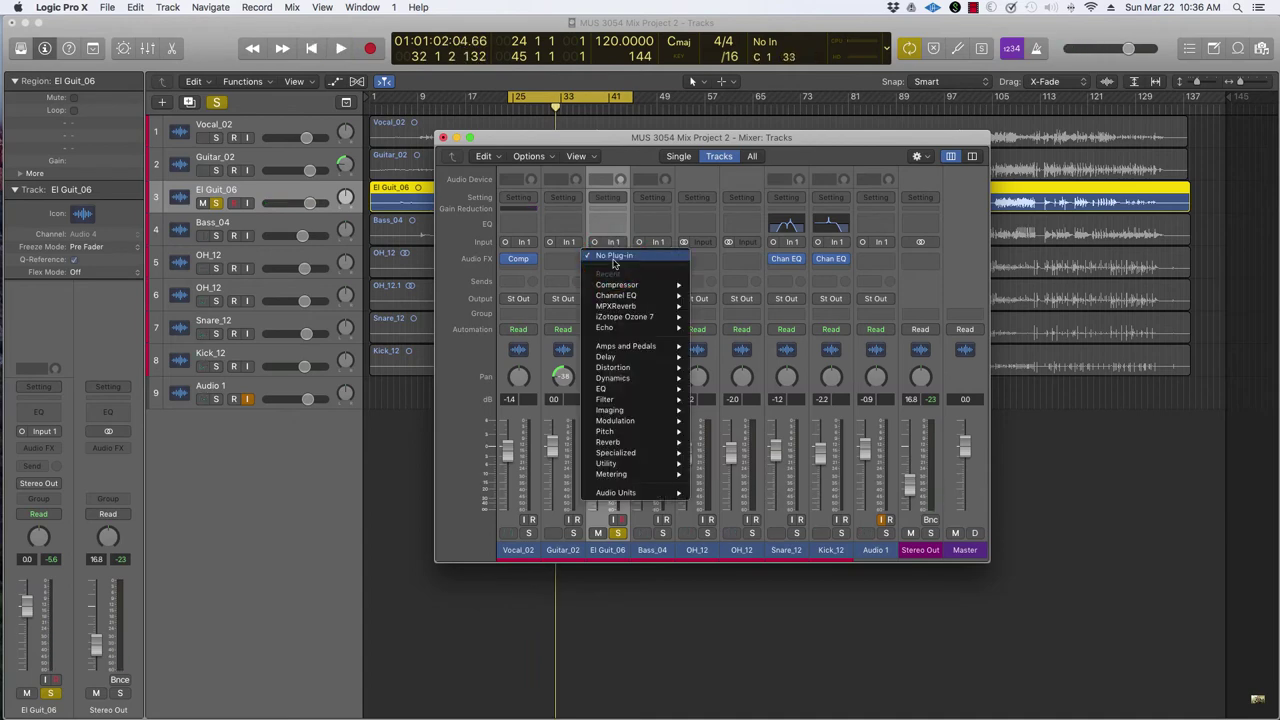
{"action": "mouse_move", "coordinate": [611, 358]}
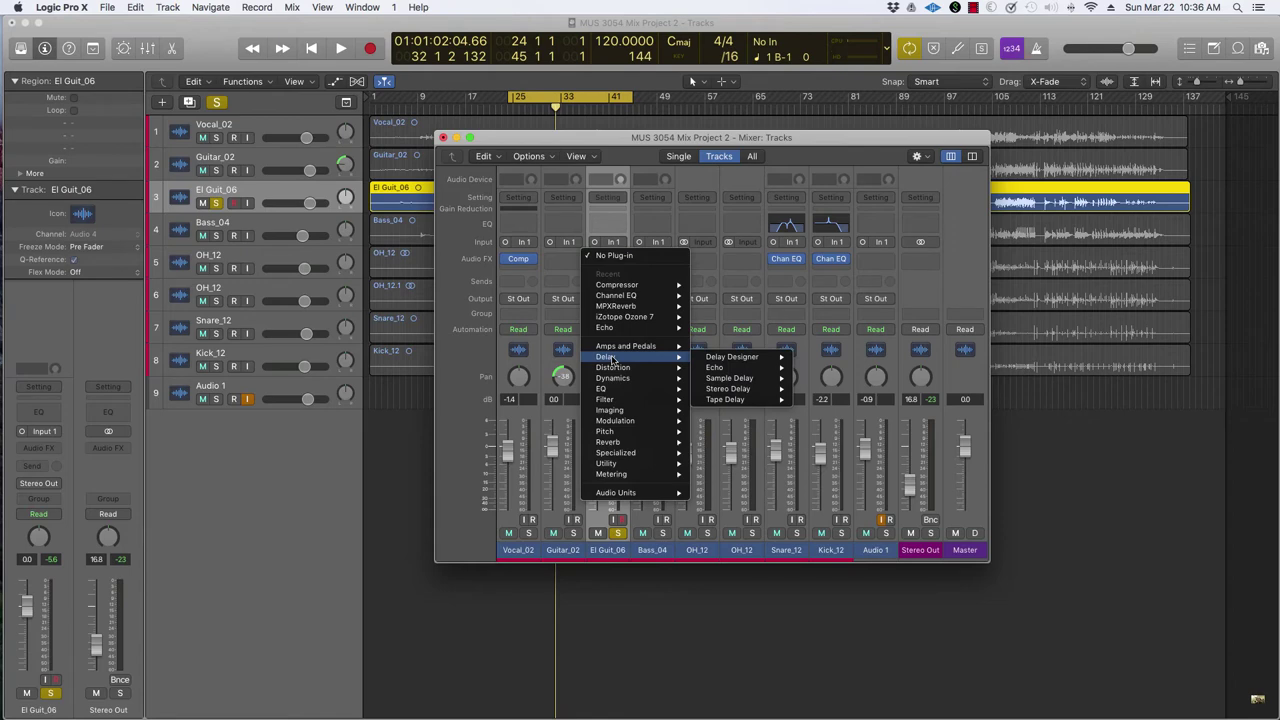
{"action": "mouse_move", "coordinate": [727, 358]}
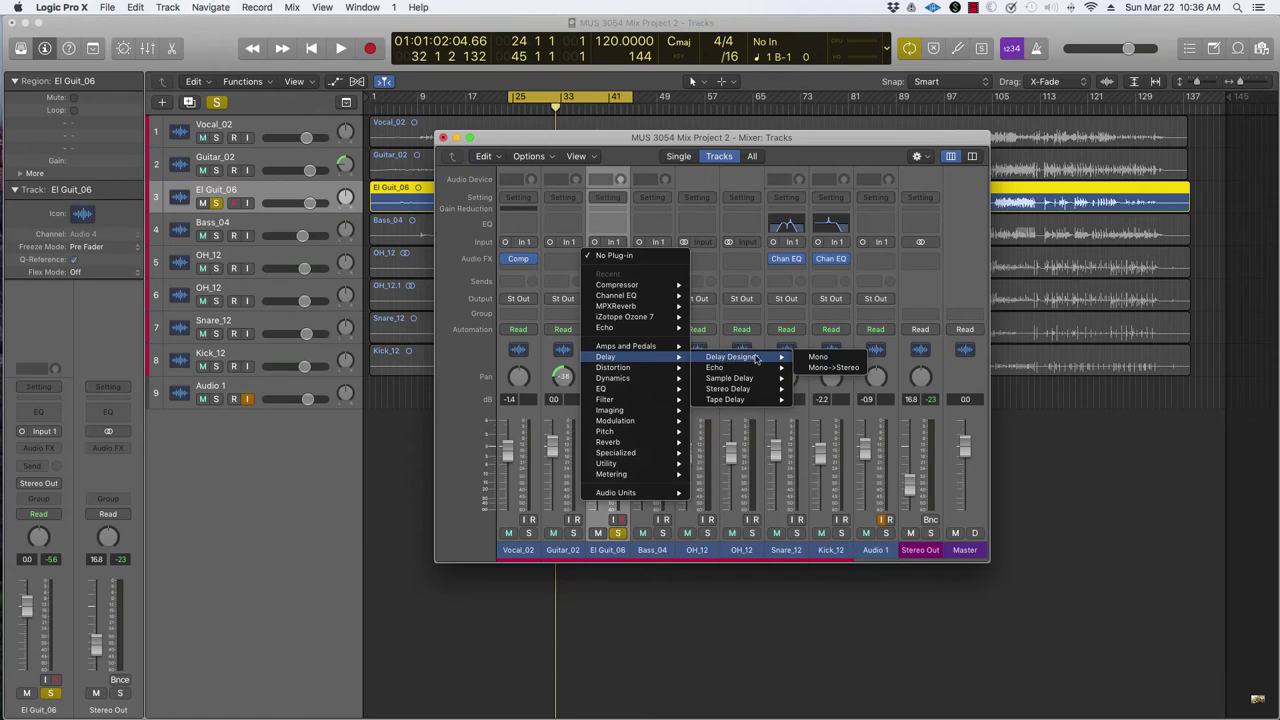
{"action": "left_click", "coordinate": [834, 370]}
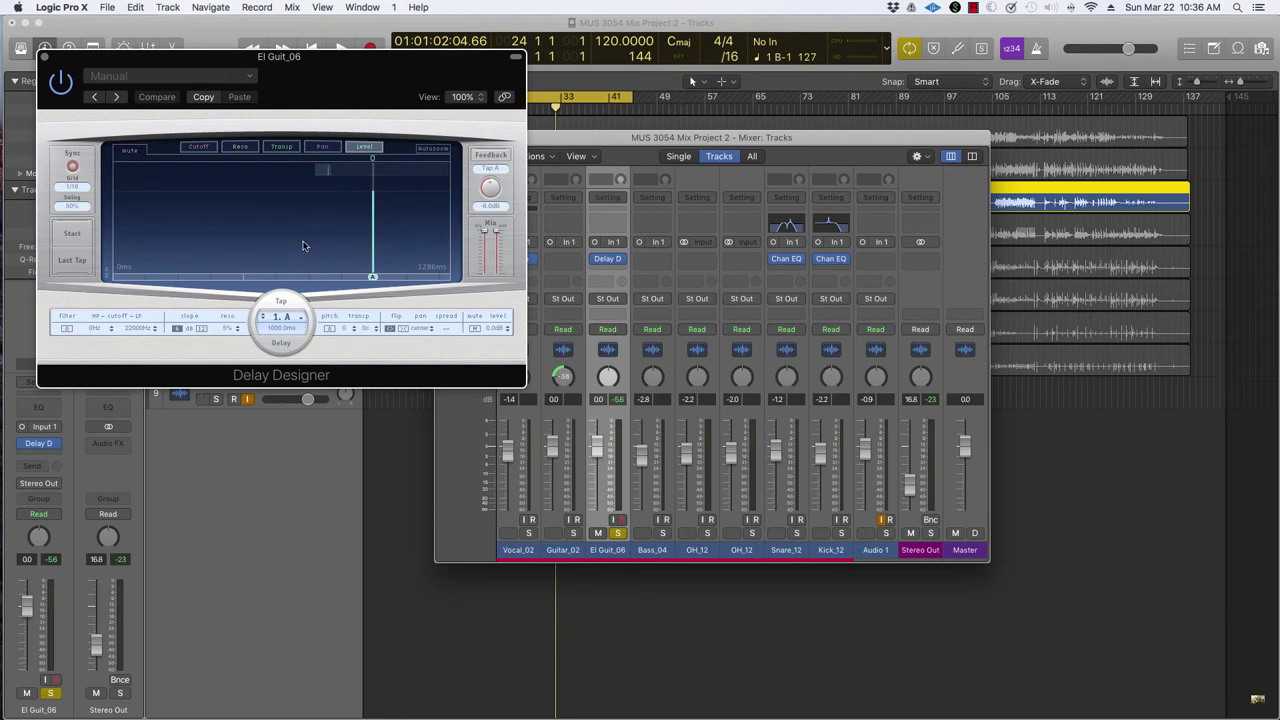
Open the Delay Designer preset menu and browse its categories for the alternating pan preset
{"action": "left_click", "coordinate": [243, 76]}
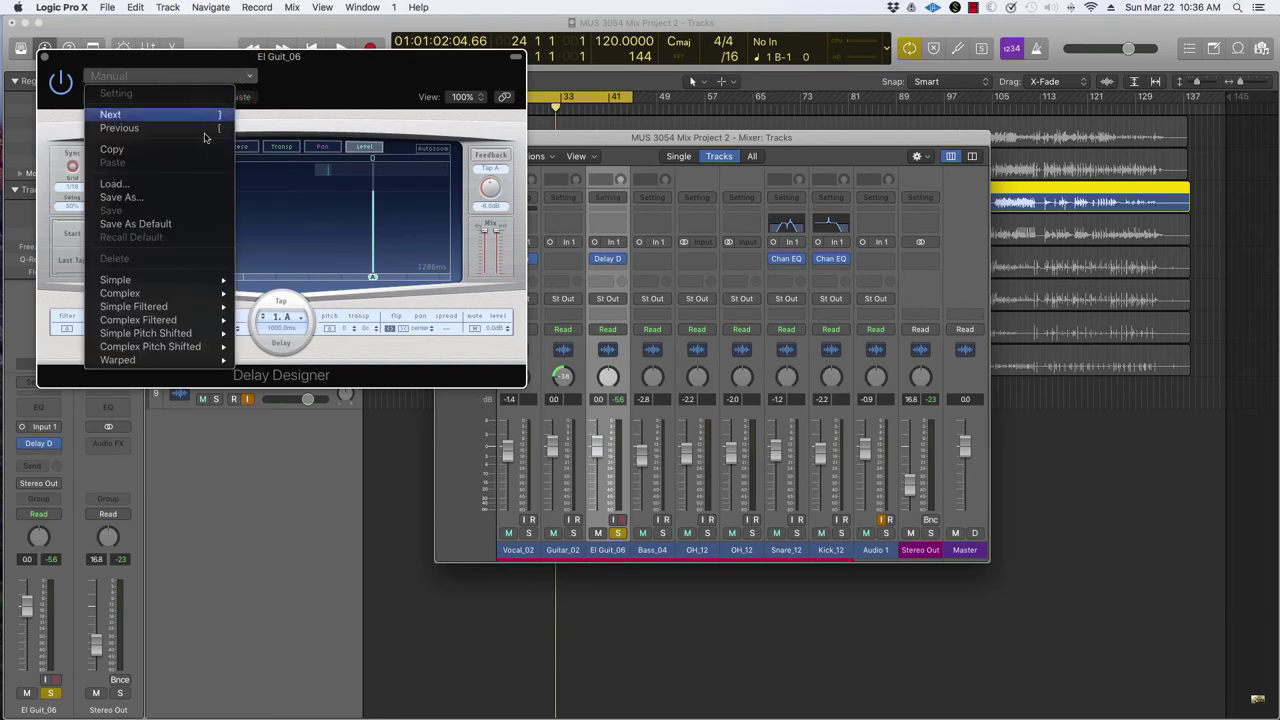
{"action": "mouse_move", "coordinate": [170, 285]}
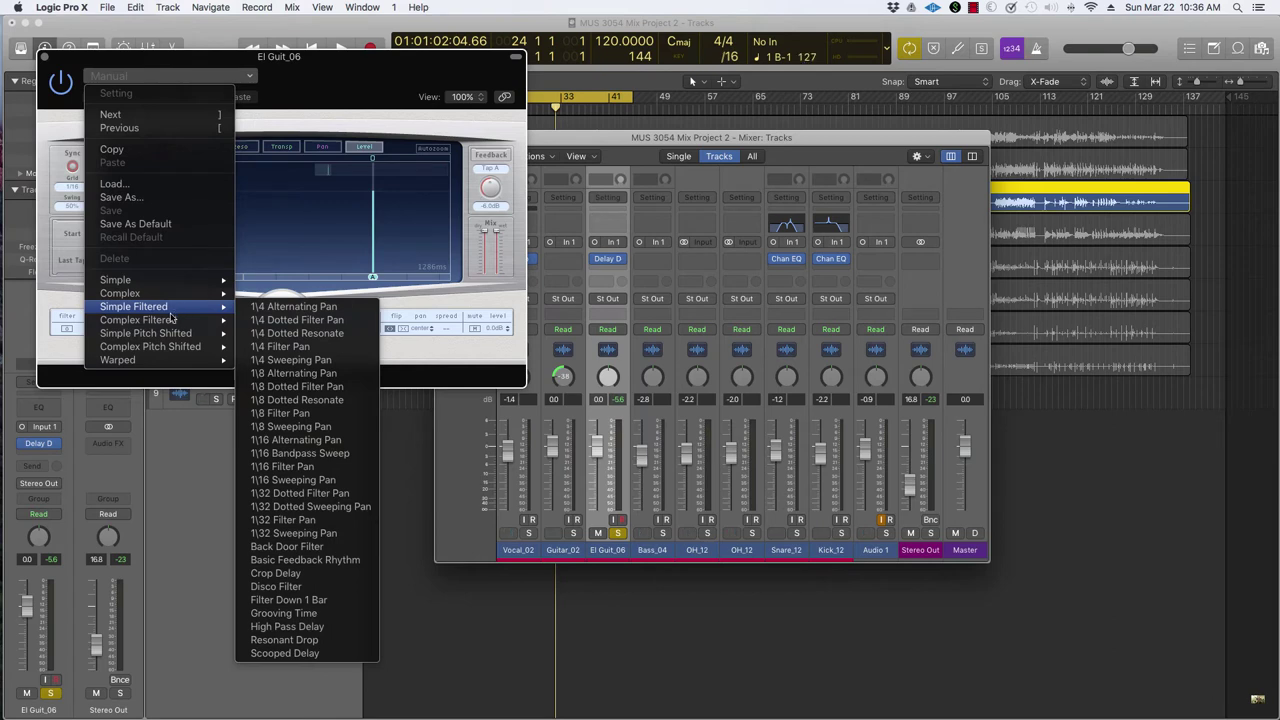
{"action": "mouse_move", "coordinate": [172, 320]}
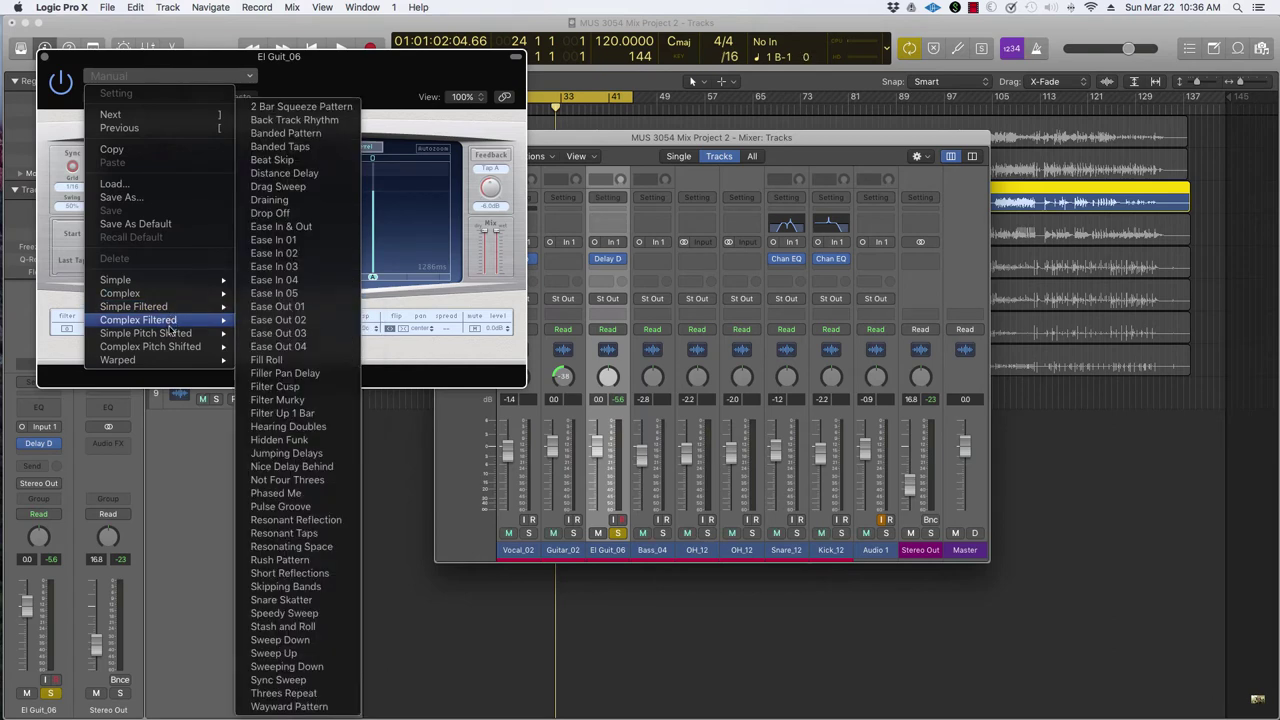
{"action": "mouse_move", "coordinate": [168, 347]}
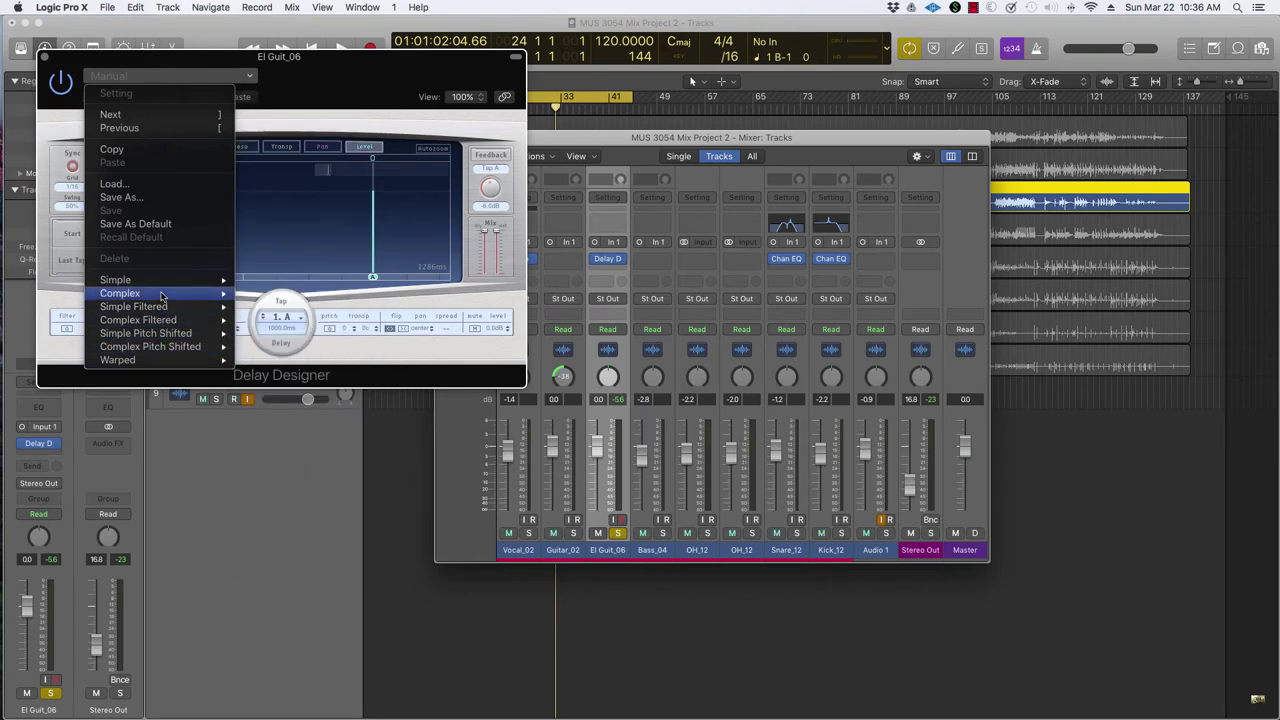
{"action": "mouse_move", "coordinate": [165, 285]}
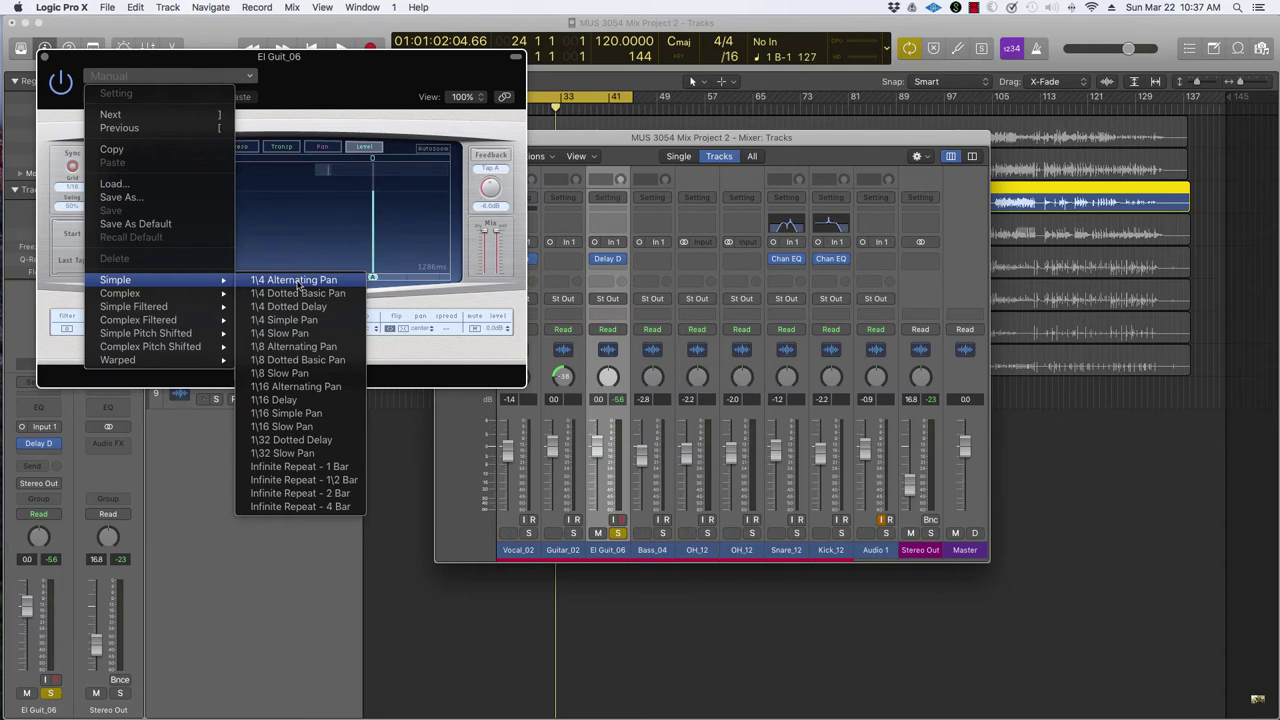
Load the 1\4 Alternating Pan preset and audition it briefly
{"action": "left_click", "coordinate": [298, 282]}
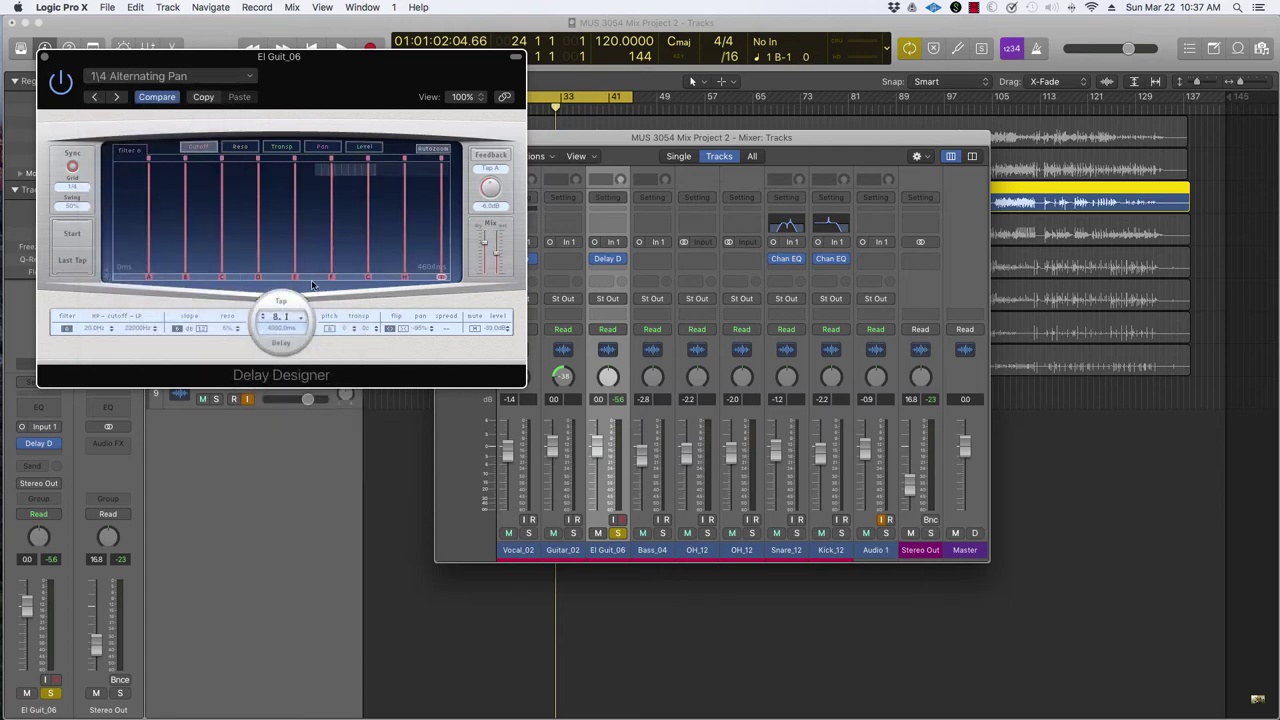
{"action": "key", "text": "space"}
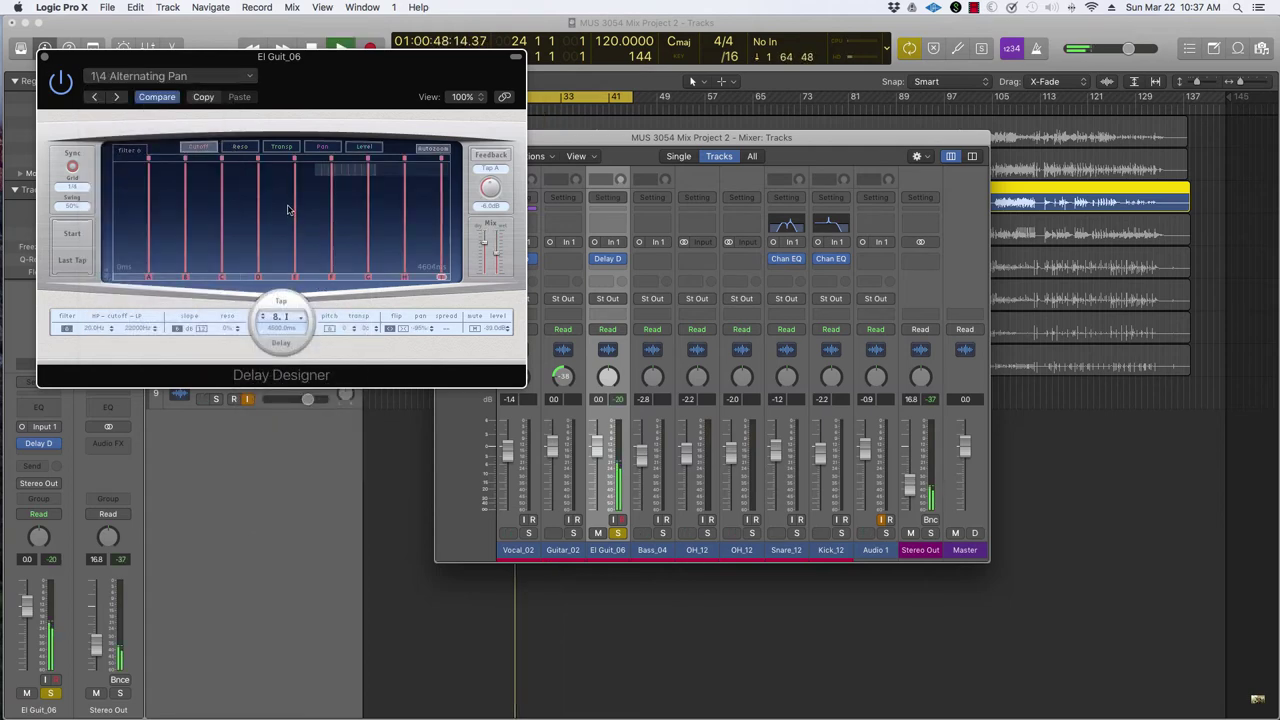
{"action": "key", "text": "space"}
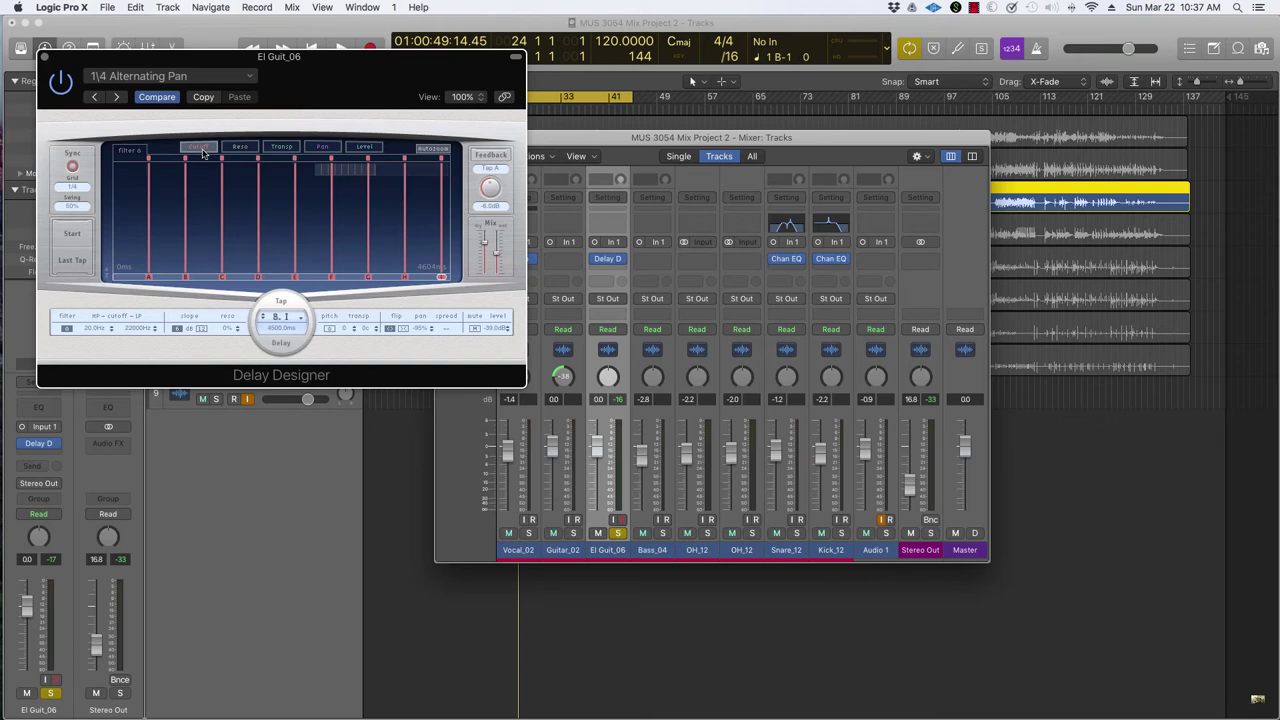
Switch the Delay Designer to the Simple > 1\4 Dotted Delay preset
{"action": "left_click", "coordinate": [247, 76]}
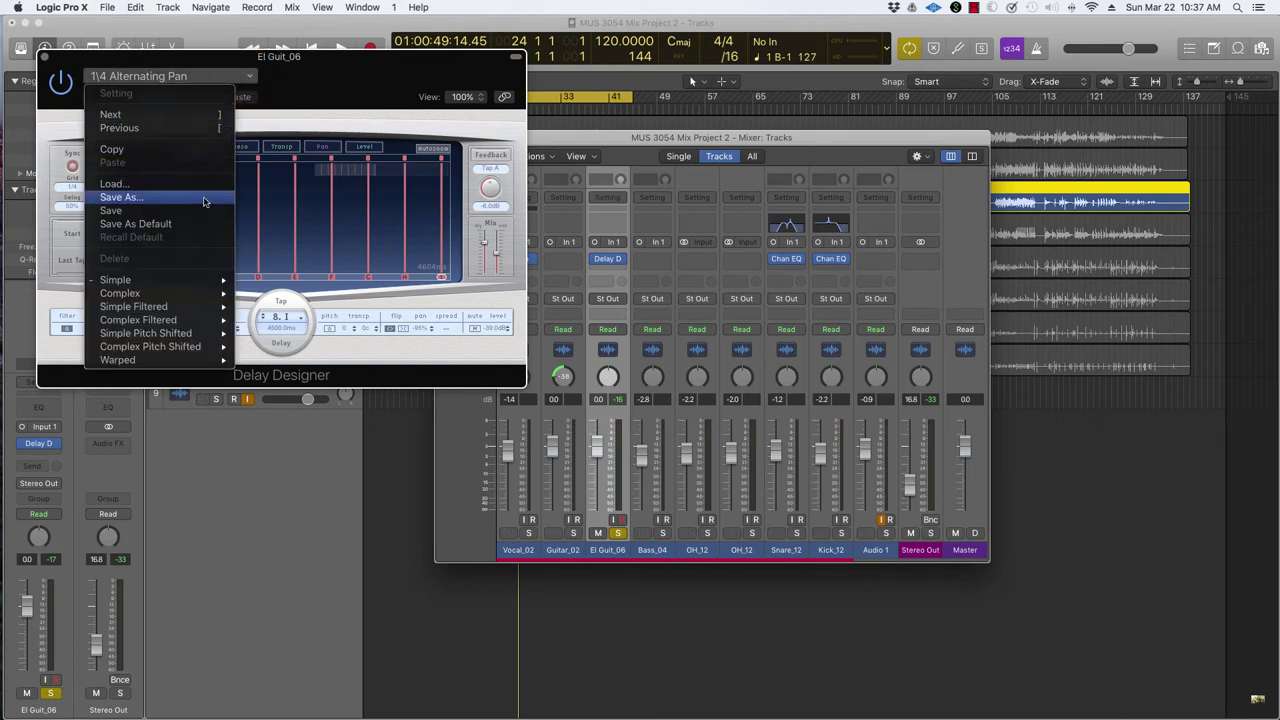
{"action": "mouse_move", "coordinate": [206, 283]}
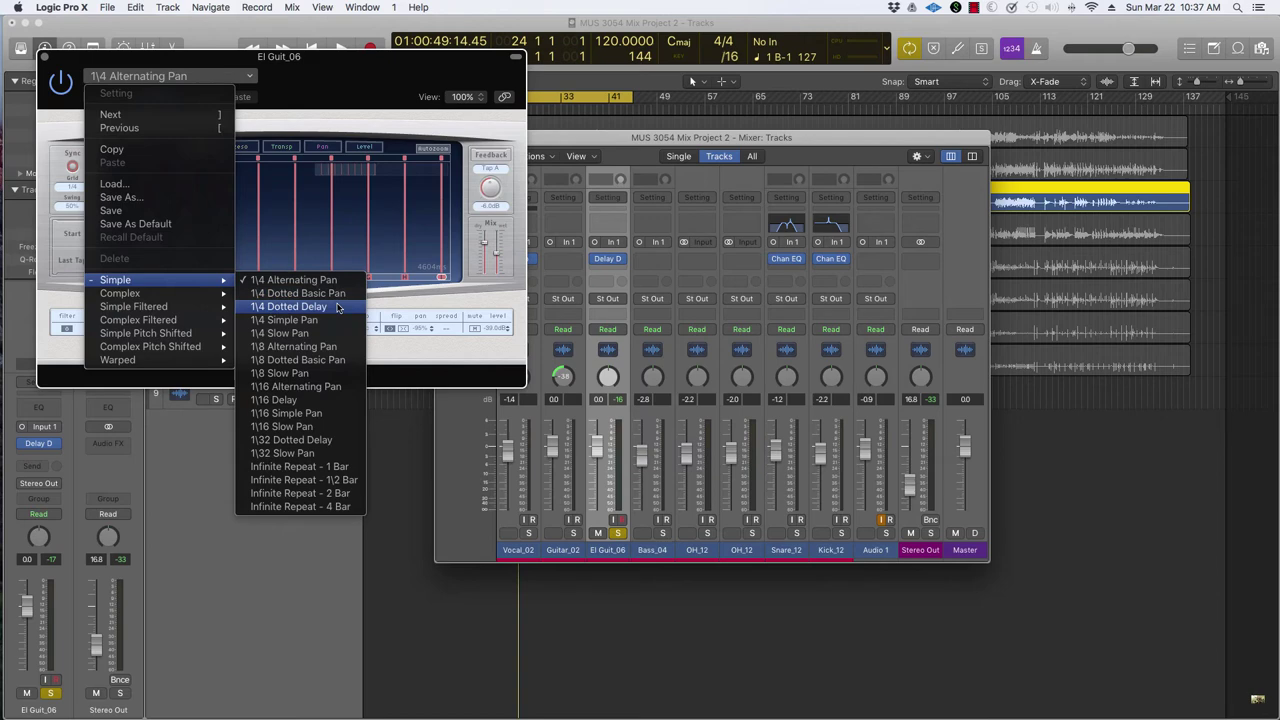
{"action": "left_click", "coordinate": [338, 308]}
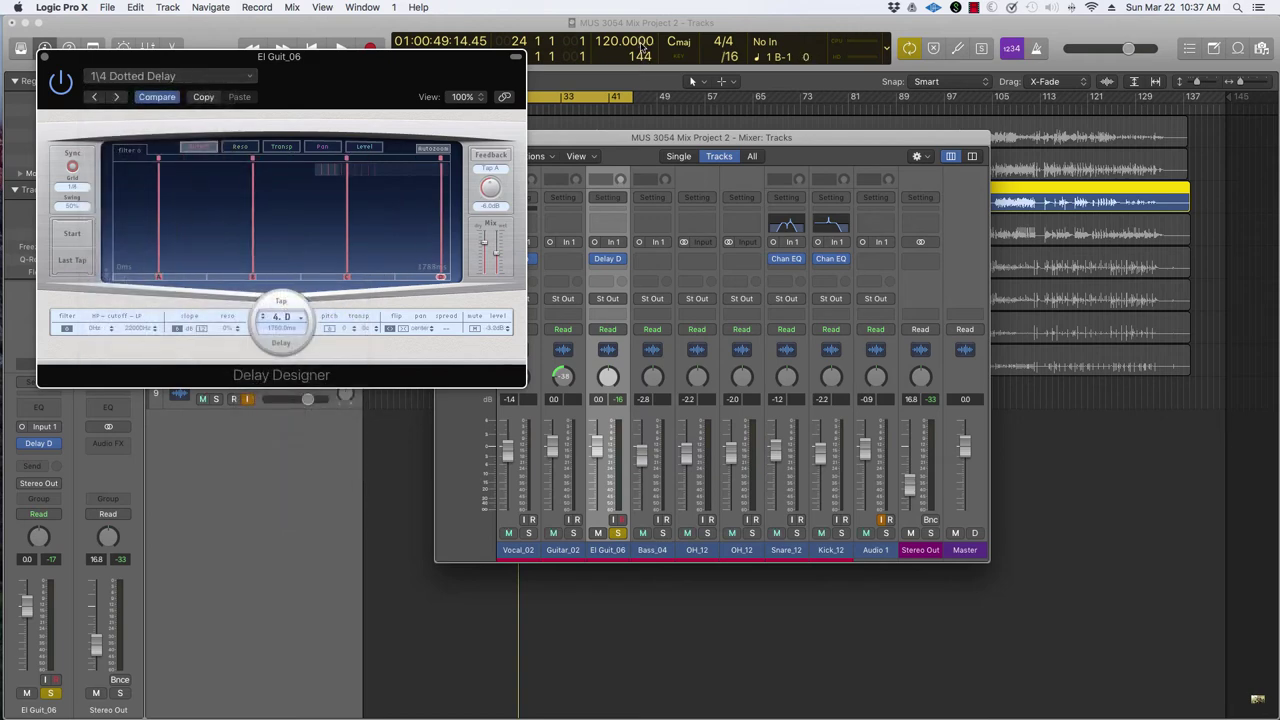
{"action": "left_click", "coordinate": [635, 43]}
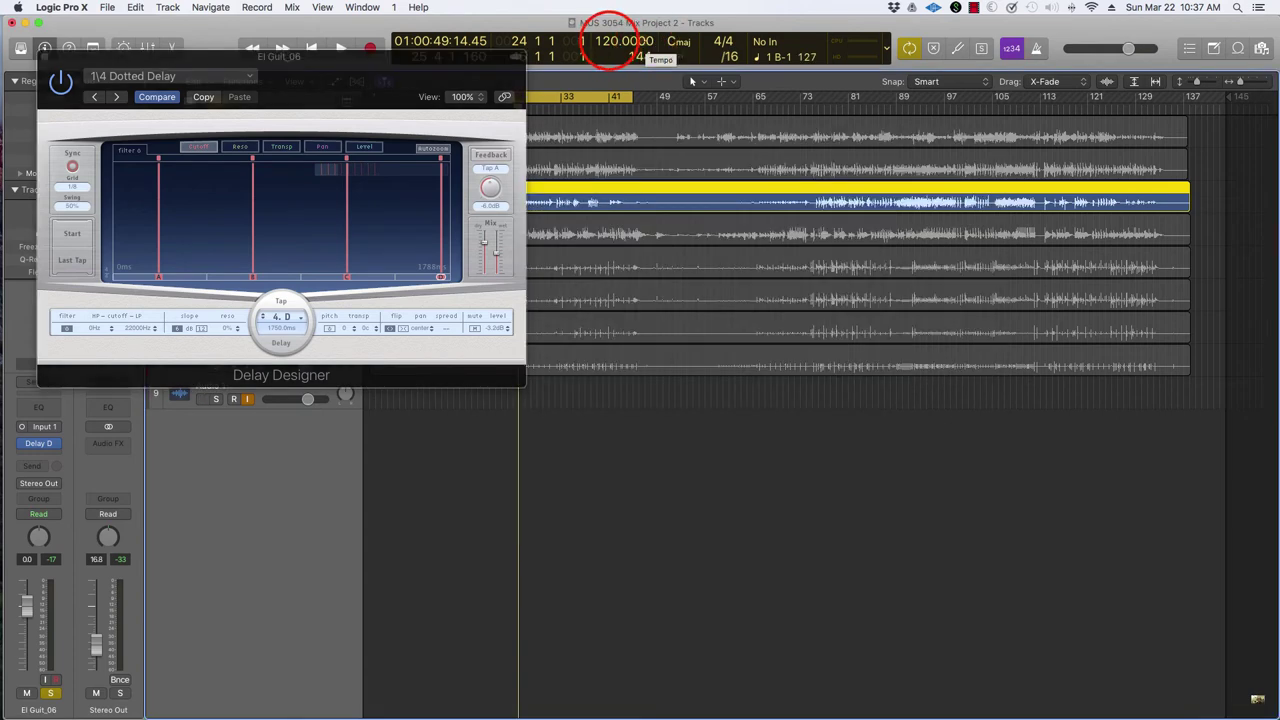
Slow the project tempo from 120 to 76 BPM and start playback
{"action": "left_click_drag", "start_coordinate": [635, 43], "coordinate": [635, 85]}
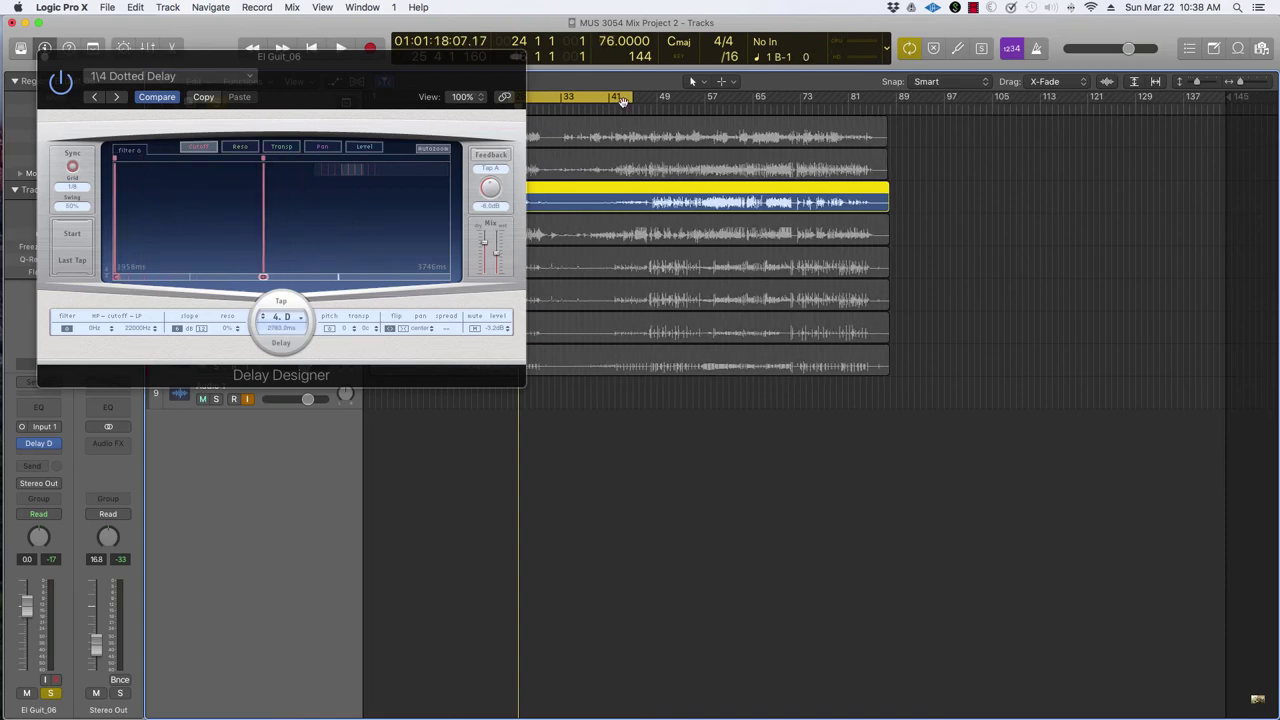
{"action": "left_click", "coordinate": [614, 44]}
{"action": "key", "text": "space"}
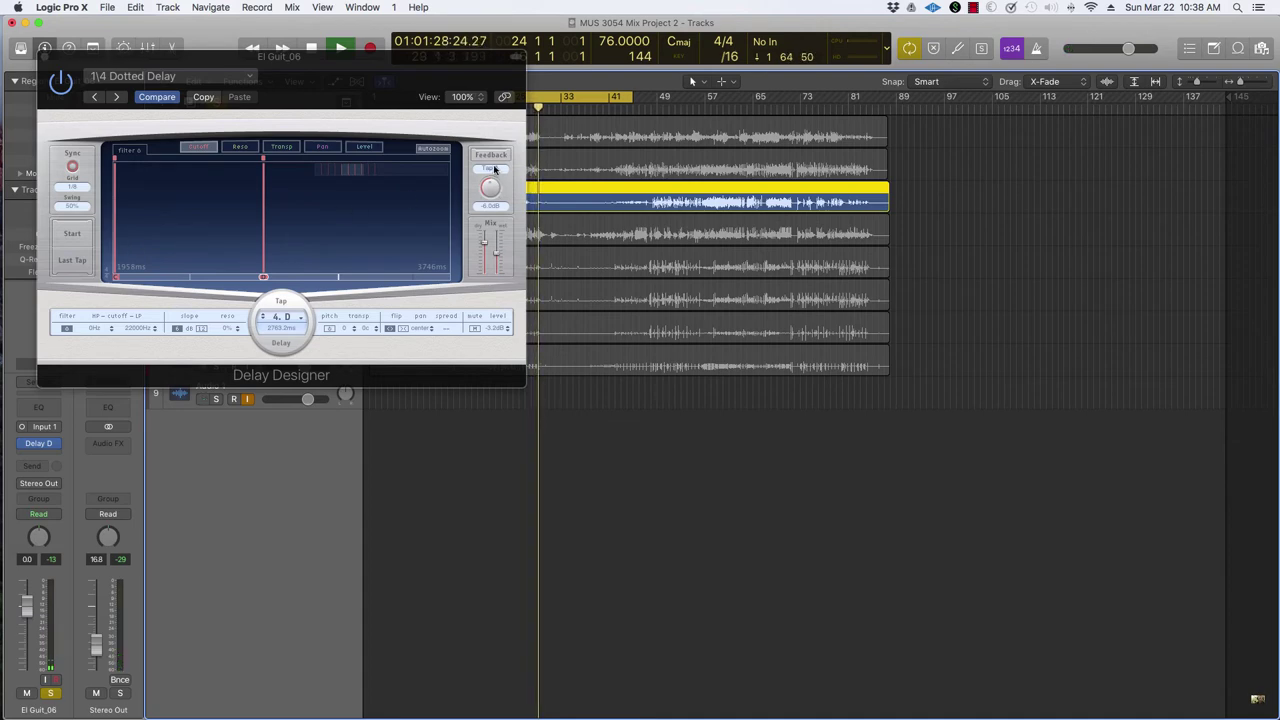
Lower the Delay Designer's dry level and pull the wet level down to about -31 dB
{"action": "left_click", "coordinate": [485, 244]}
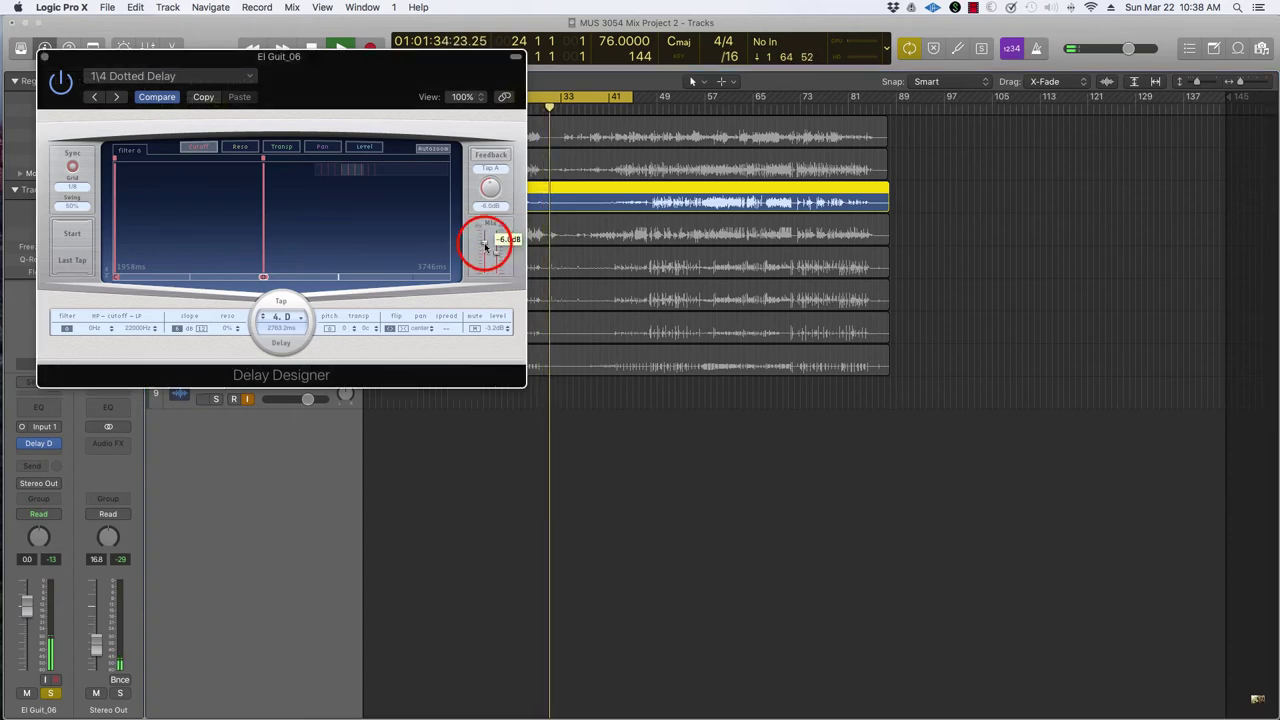
{"action": "left_click", "coordinate": [483, 257]}
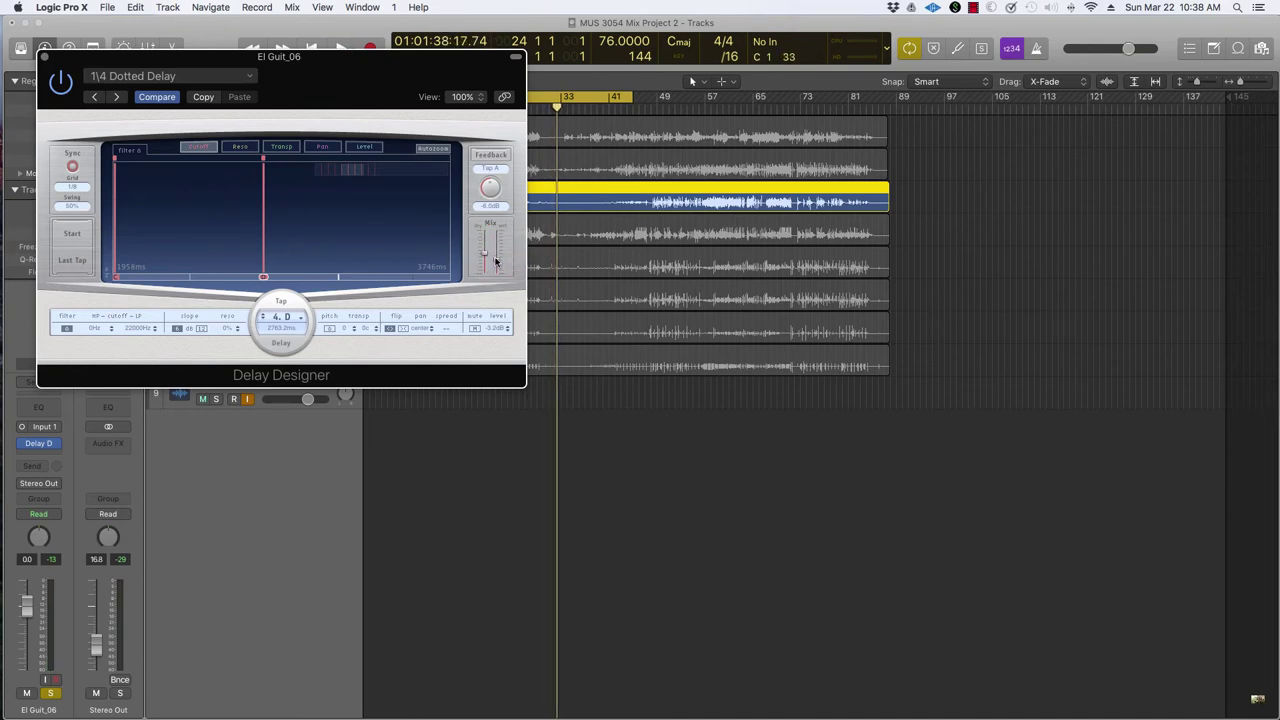
{"action": "left_click", "coordinate": [494, 260]}
{"action": "left_click_drag", "start_coordinate": [495, 263], "coordinate": [497, 266]}
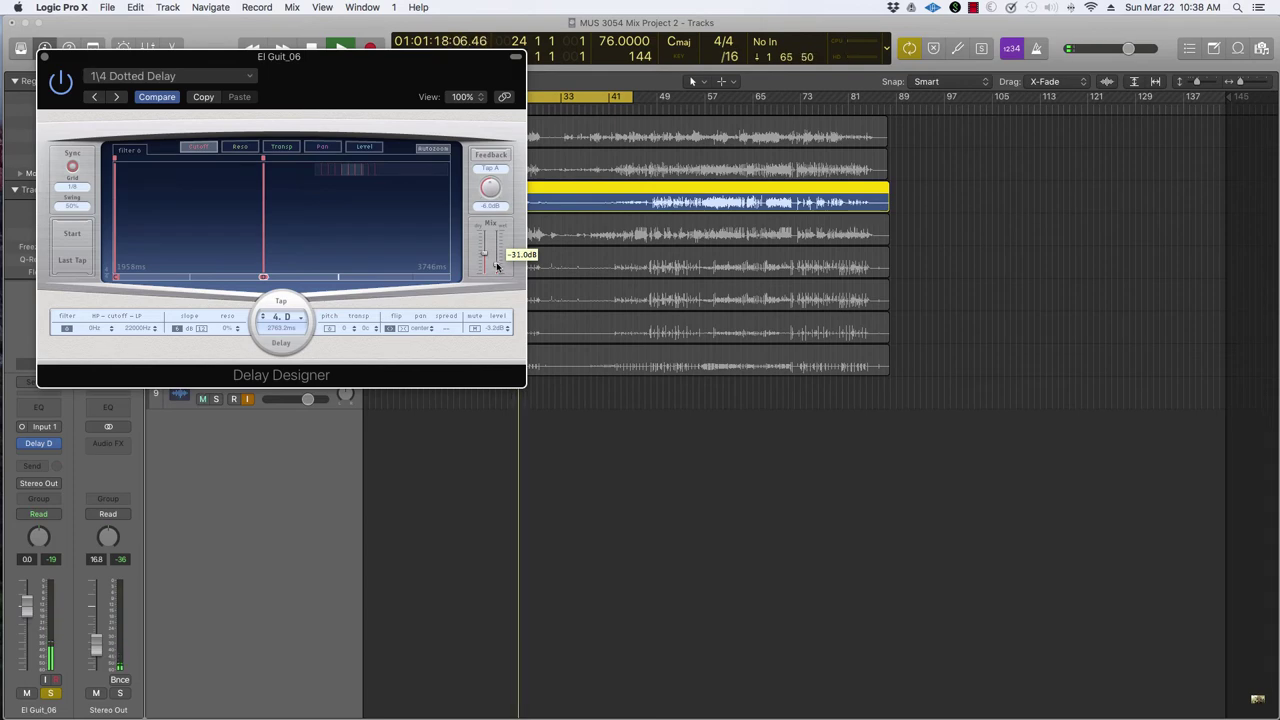
{"action": "left_click", "coordinate": [500, 228]}
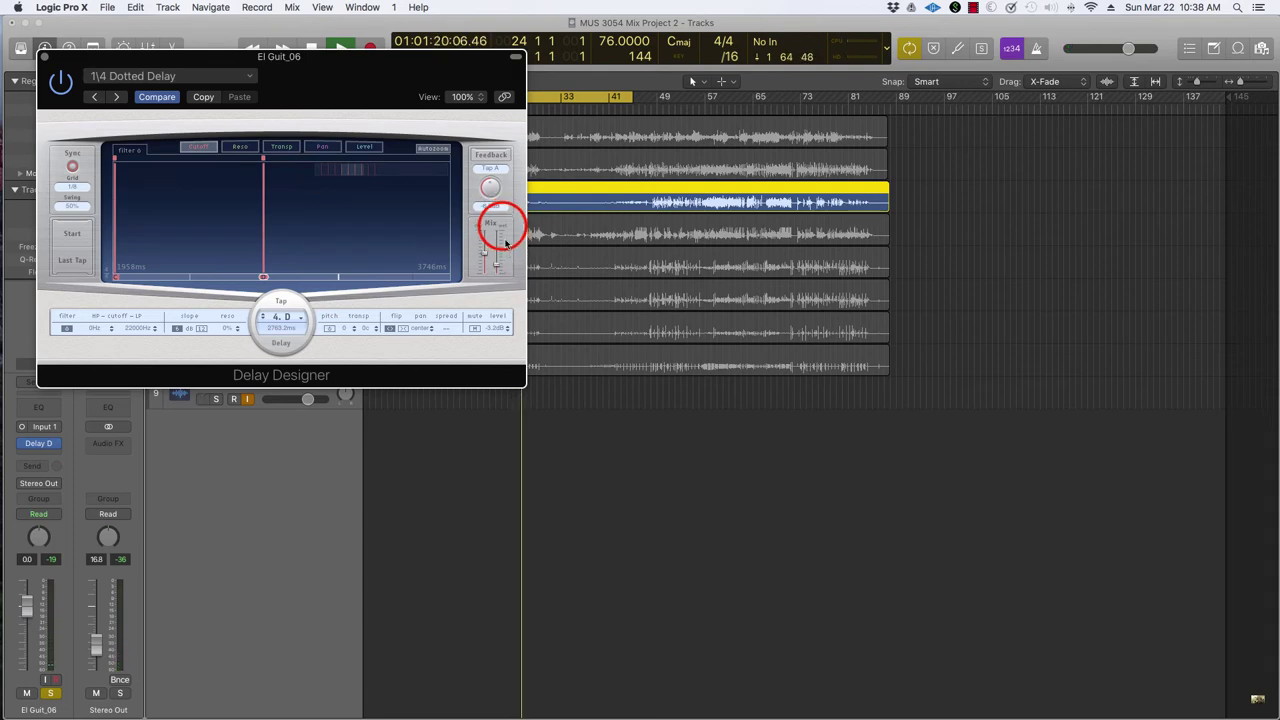
{"action": "left_click", "coordinate": [497, 265]}
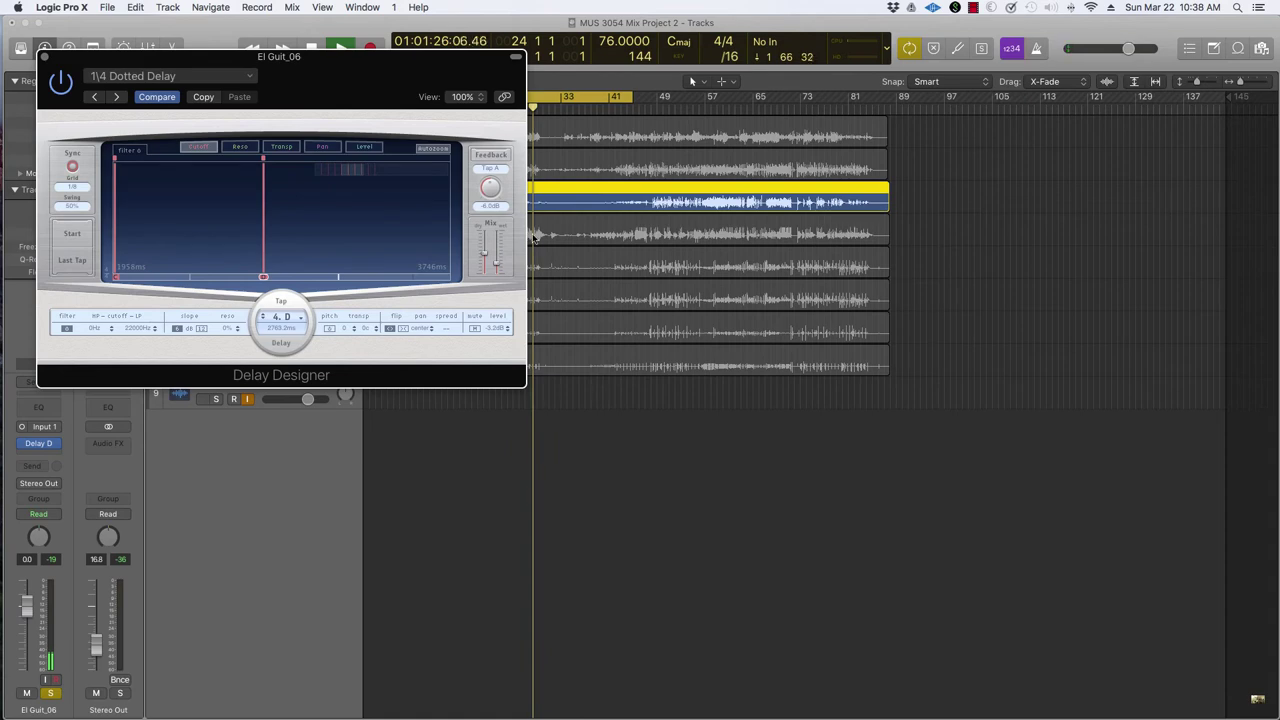
Settle the wet mix around -24 dB and close the Delay Designer
{"action": "left_click", "coordinate": [487, 262]}
{"action": "left_click", "coordinate": [489, 261]}
{"action": "left_click", "coordinate": [491, 265]}
{"action": "scroll", "coordinate": [495, 265], "scroll_direction": "down", "scroll_amount": 5}
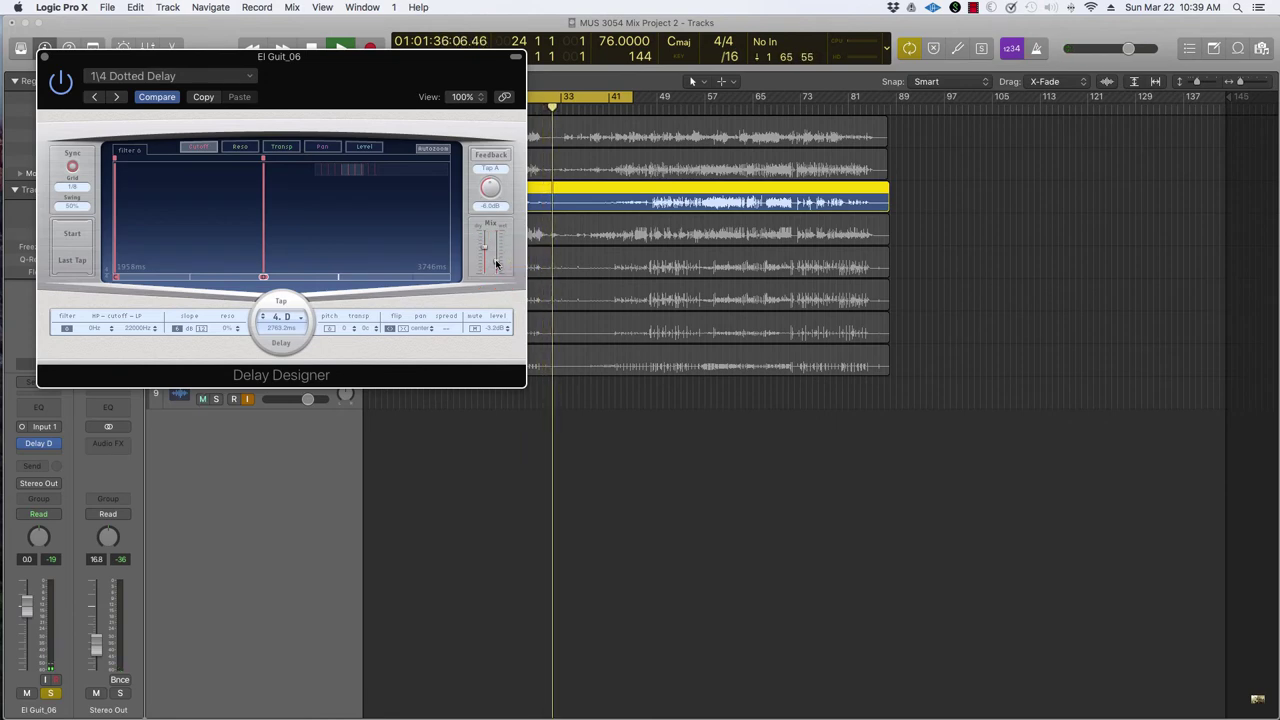
{"action": "left_click", "coordinate": [43, 57]}
{"action": "key", "text": "space"}
{"action": "key", "text": "space"}
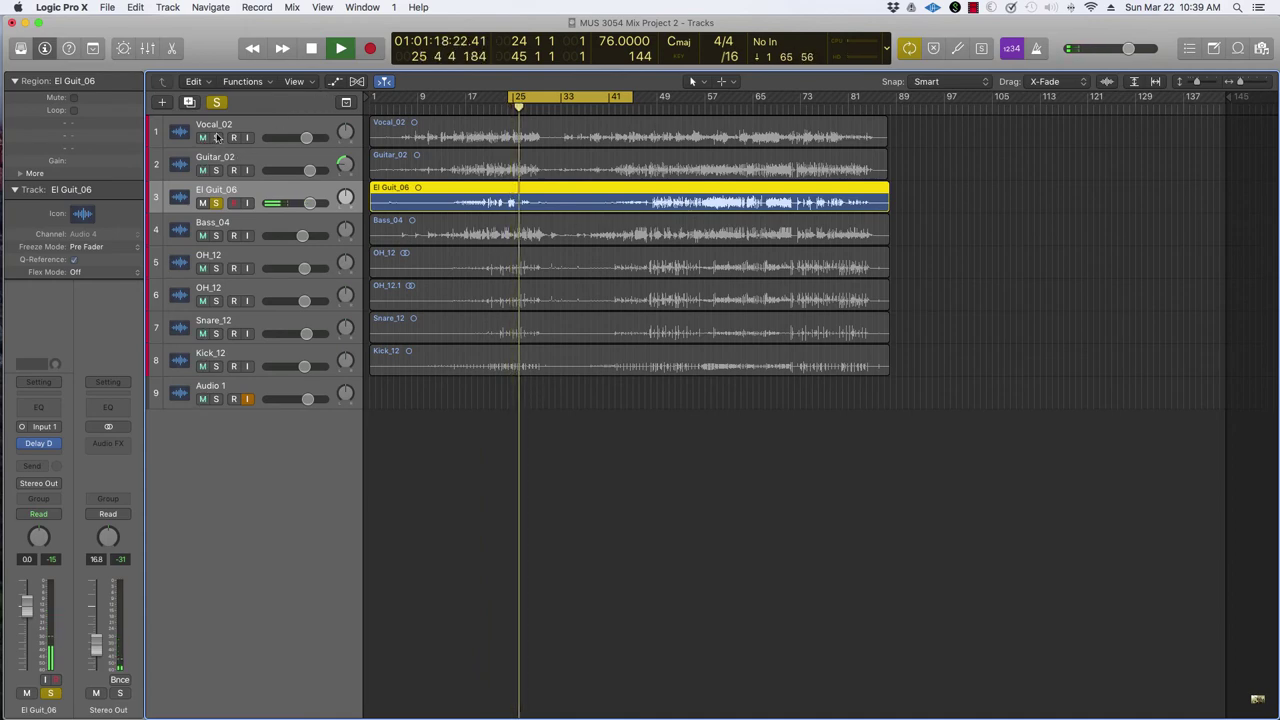
Solo El Guit_06, Guitar_02 and Vocal_02, then stop playback
{"action": "left_click", "coordinate": [215, 203]}
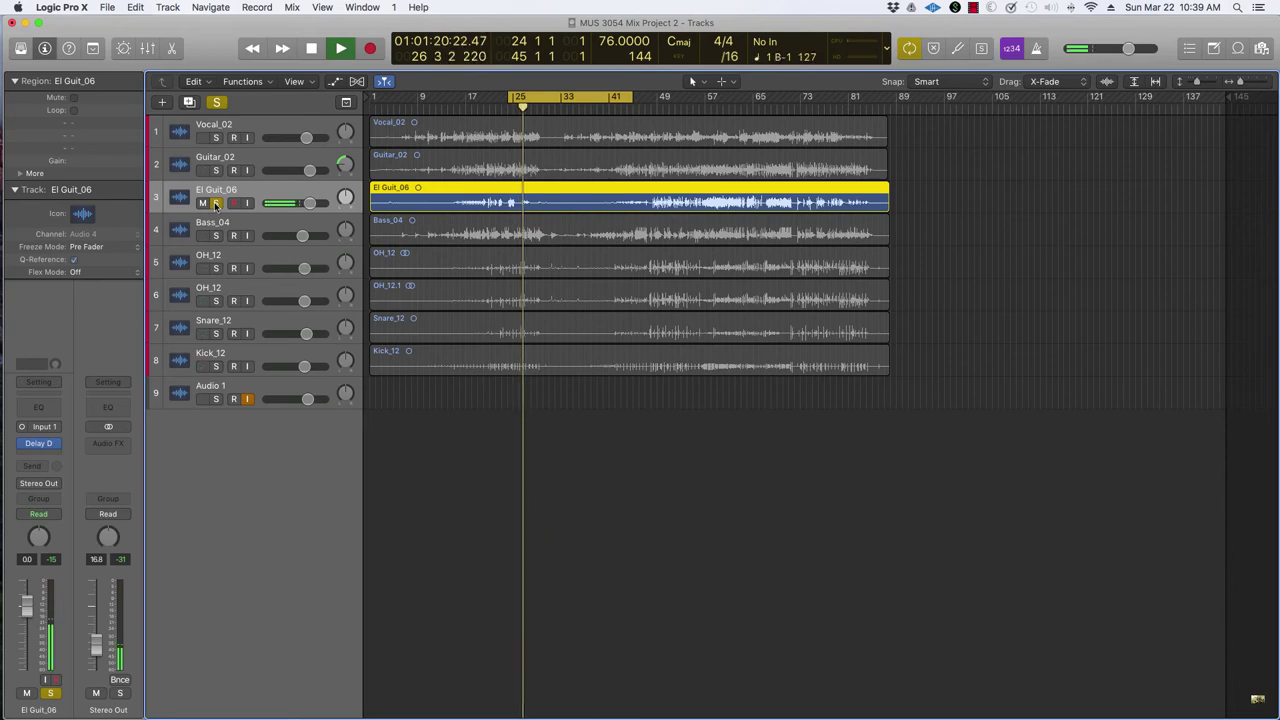
{"action": "left_click", "coordinate": [216, 170]}
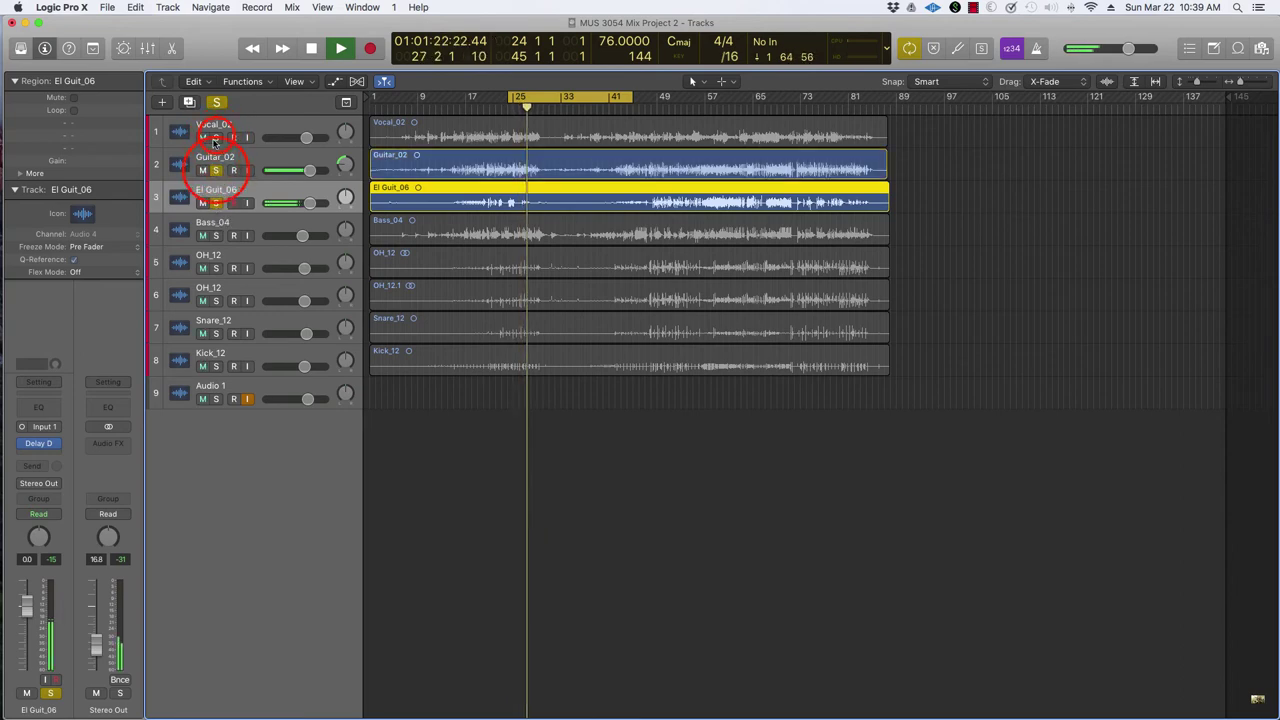
{"action": "left_click", "coordinate": [215, 137]}
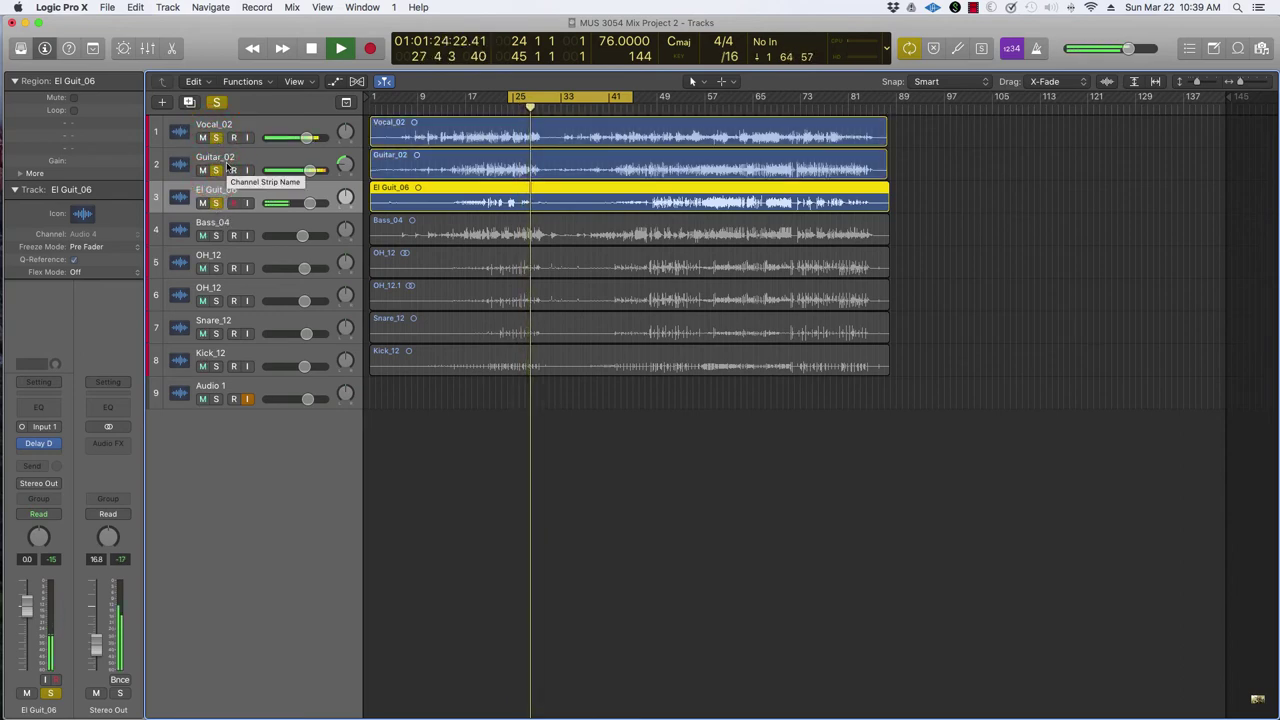
{"action": "key", "text": "space"}
{"action": "key", "text": "space"}
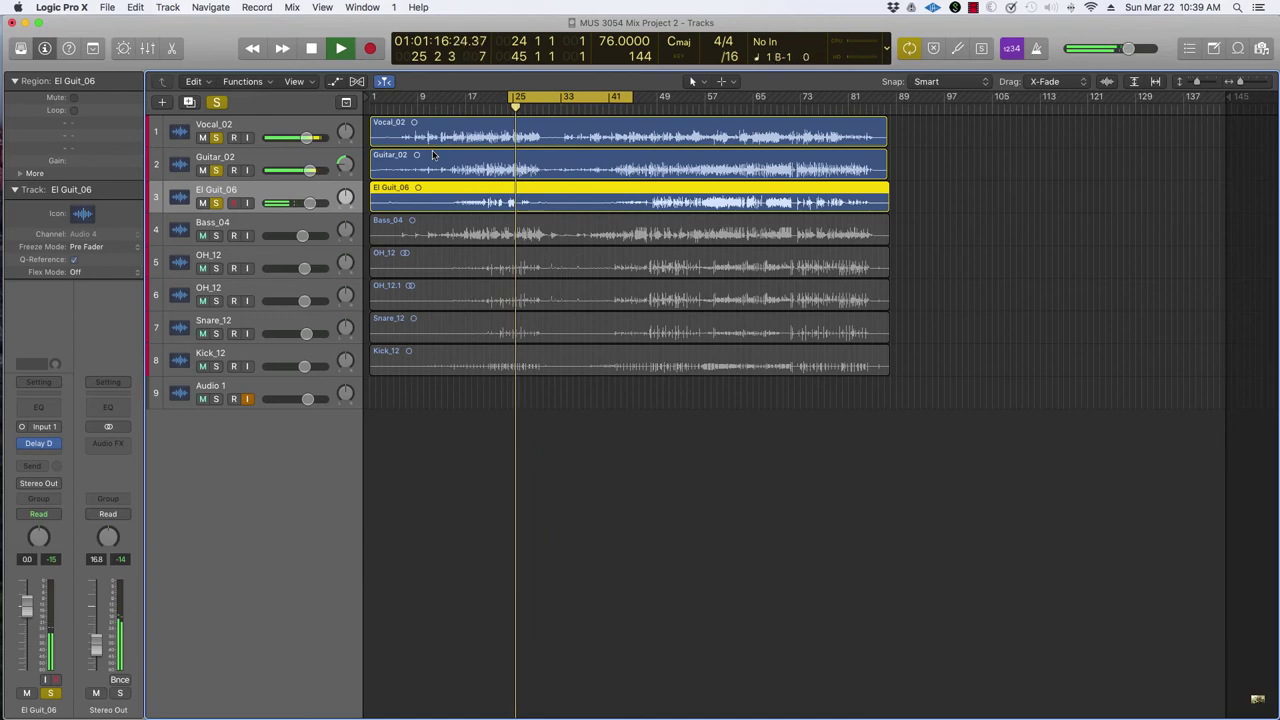
In the Mixer, keep El Guit_06 at 0.0 dB and move the playhead to bar 41
{"action": "key", "text": "x"}
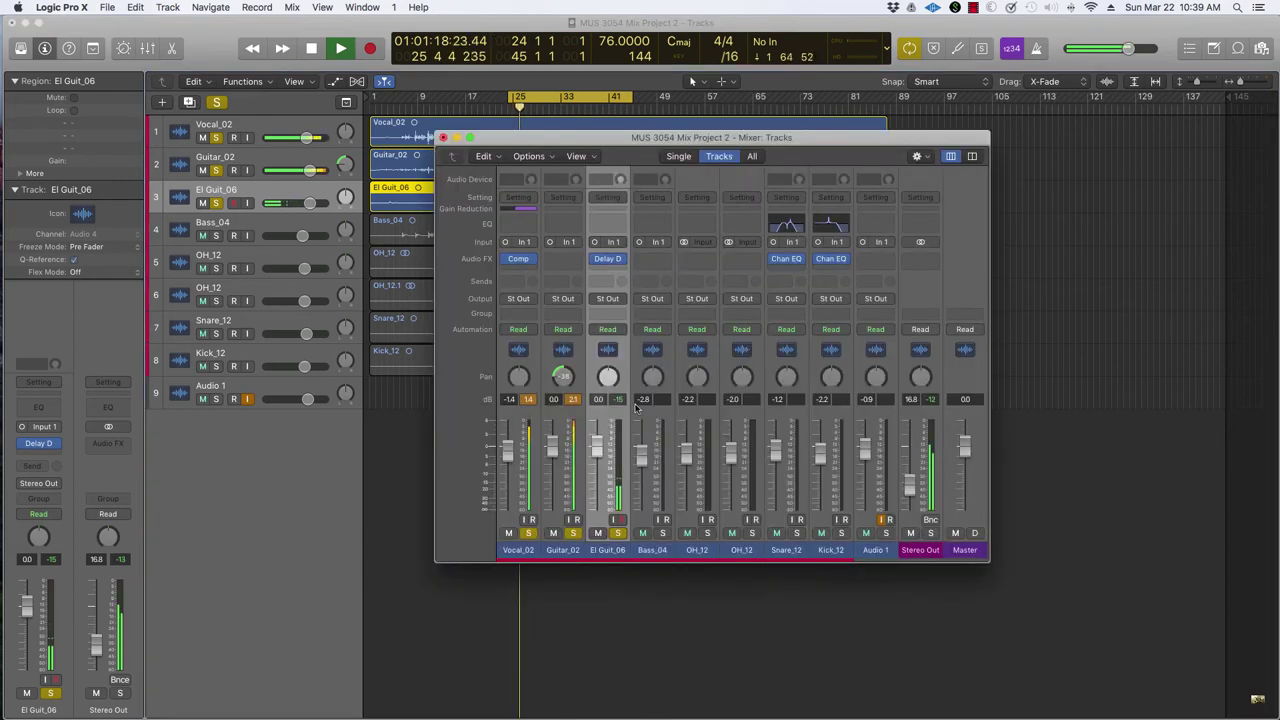
{"action": "left_click_drag", "start_coordinate": [597, 448], "coordinate": [598, 447]}
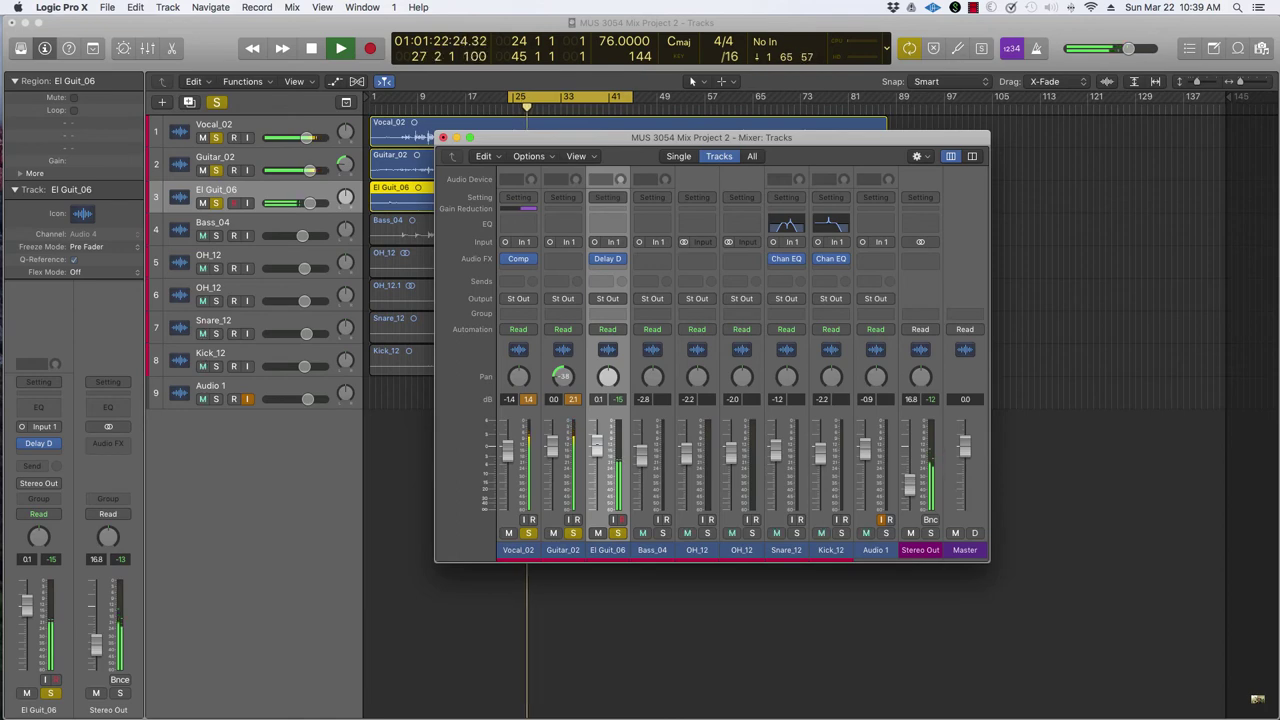
{"action": "left_click_drag", "start_coordinate": [598, 447], "coordinate": [598, 449]}
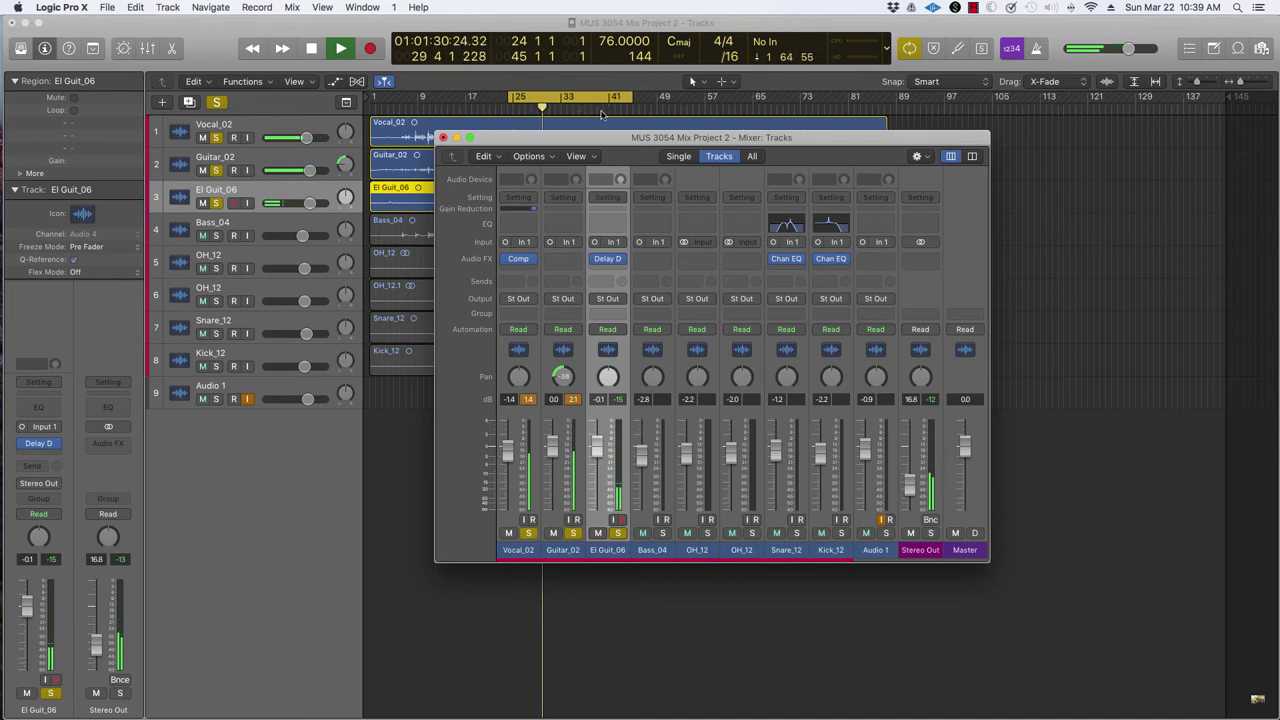
{"action": "left_click", "coordinate": [605, 113]}
{"action": "key", "text": "x"}
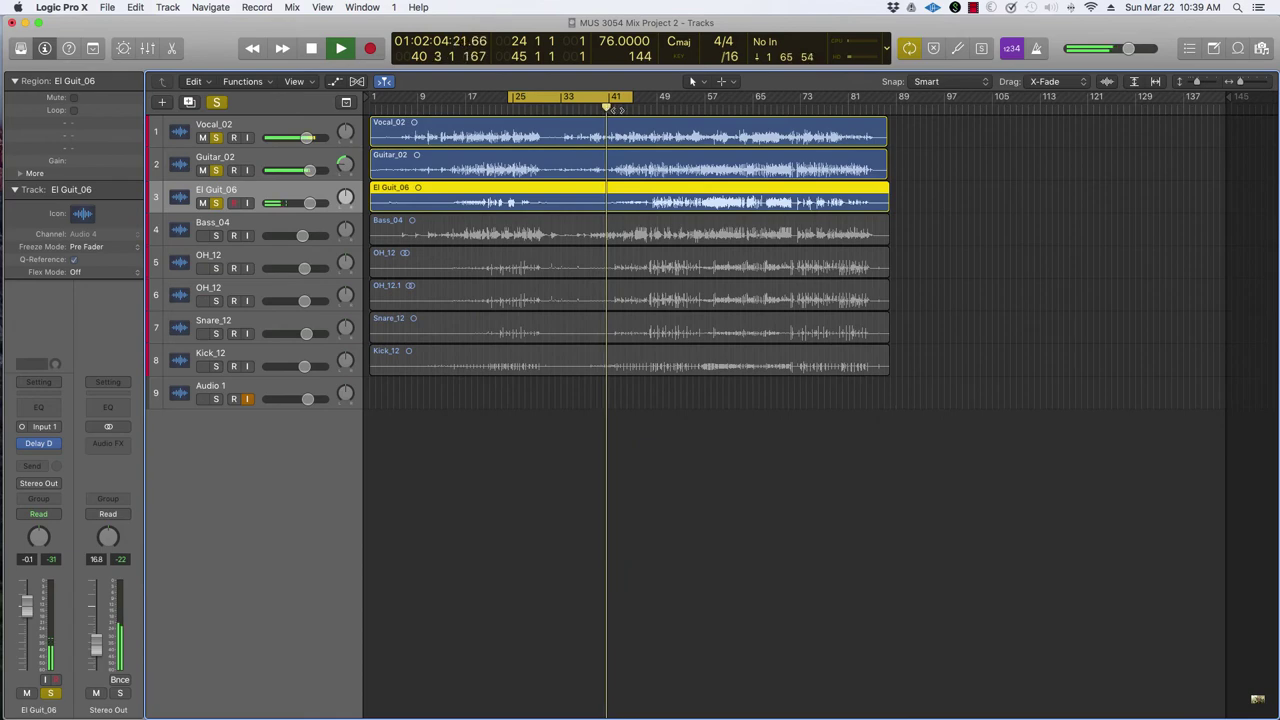
Turn off cycle, play from bar 49, then stop playback
{"action": "left_click", "coordinate": [609, 100]}
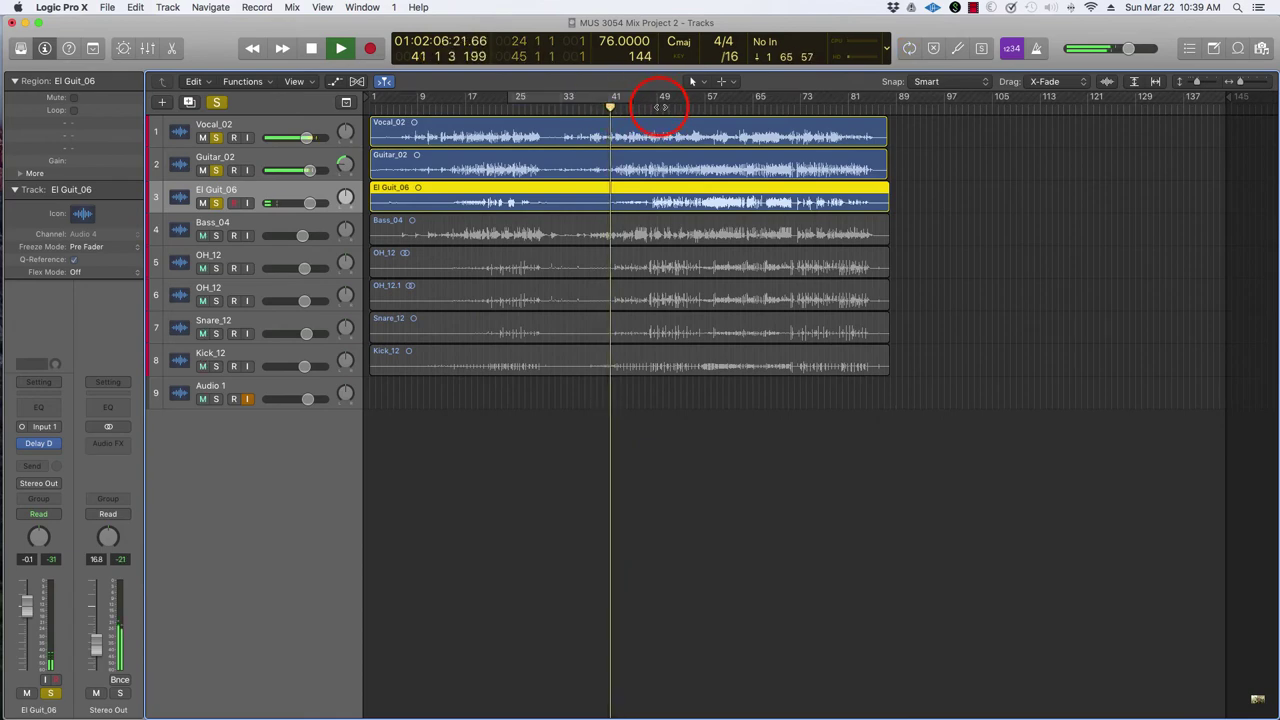
{"action": "left_click", "coordinate": [659, 108]}
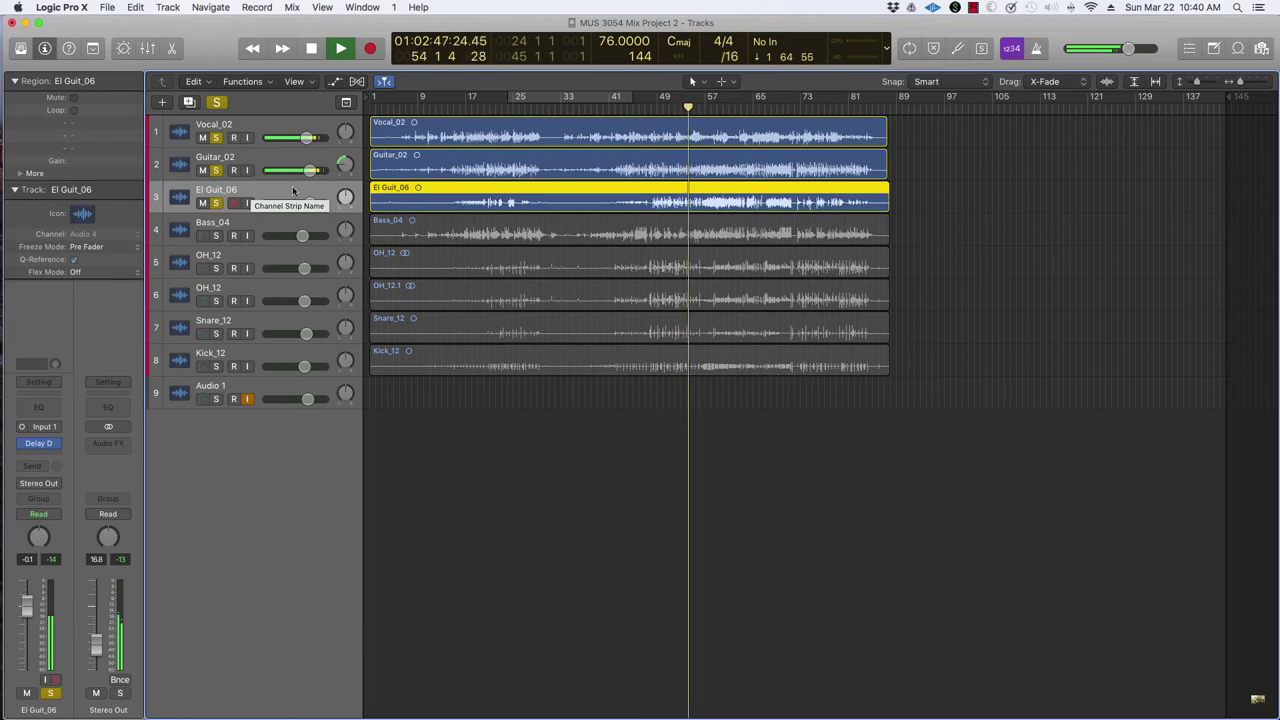
{"action": "key", "text": "space"}
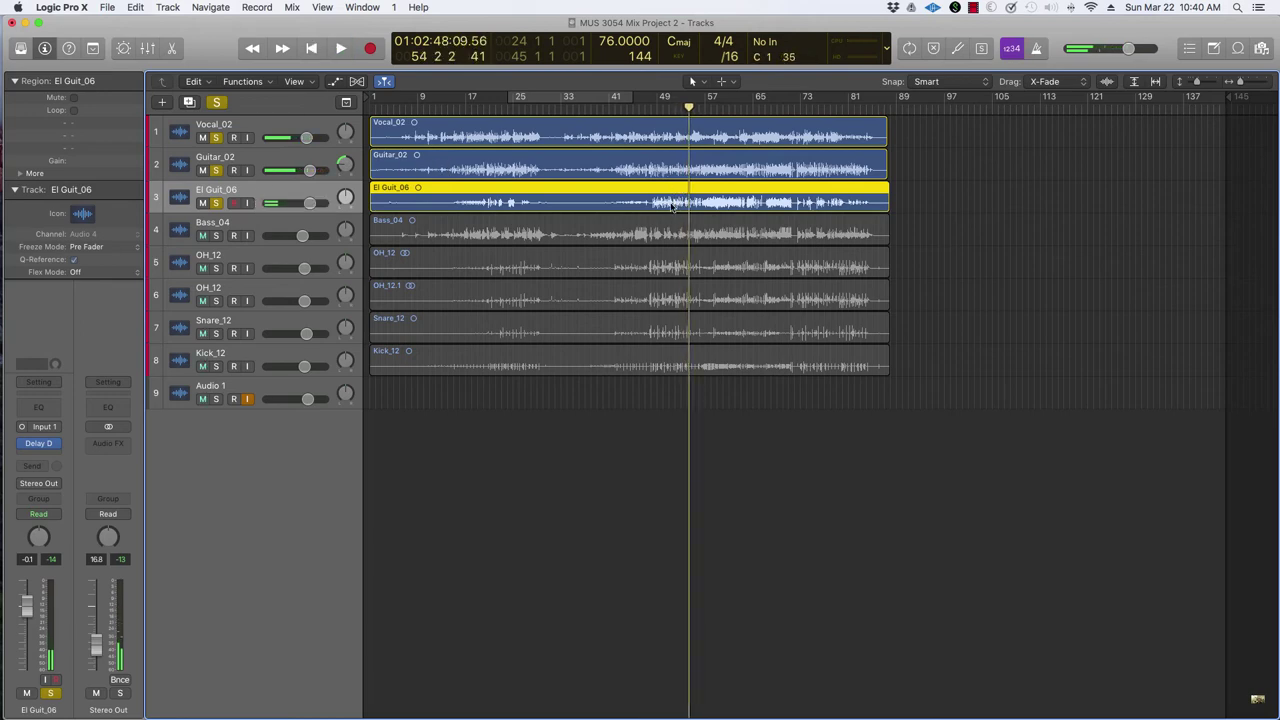
Open El Guit_06's Channel EQ from the Mixer and start playback
{"action": "left_click", "coordinate": [270, 193]}
{"action": "key", "text": "cmd+2"}
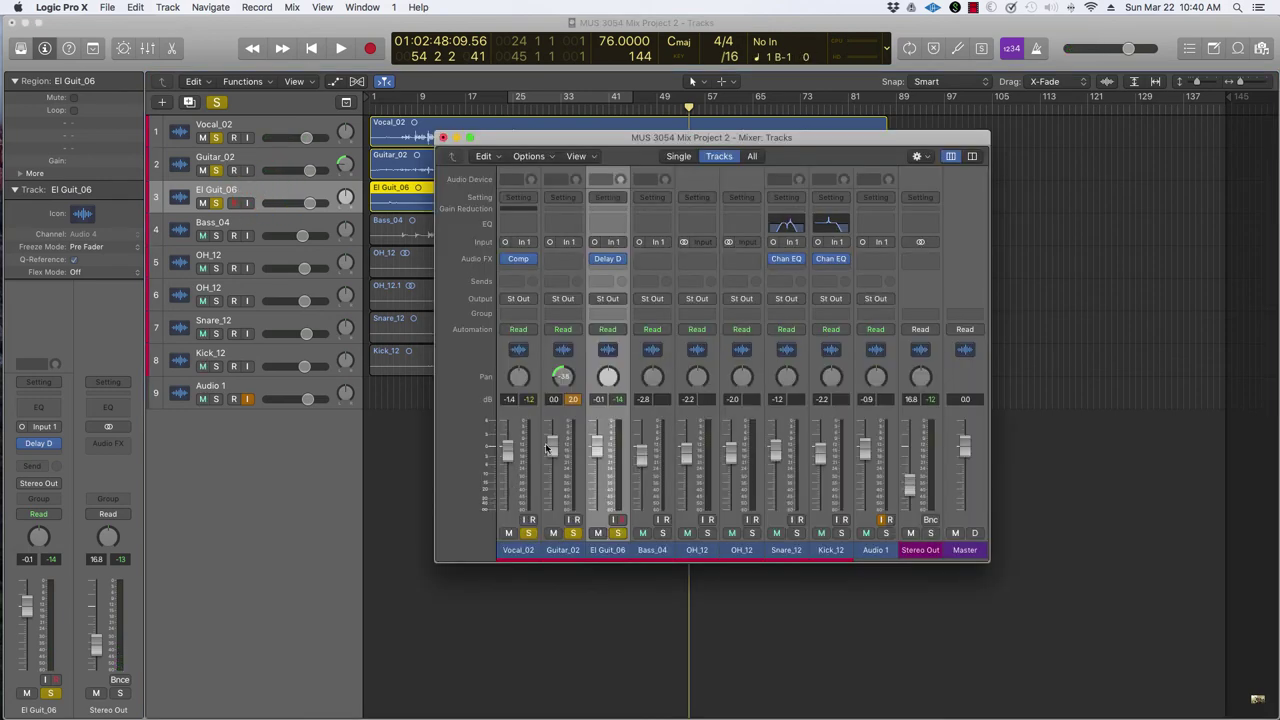
{"action": "double_click", "coordinate": [613, 225]}
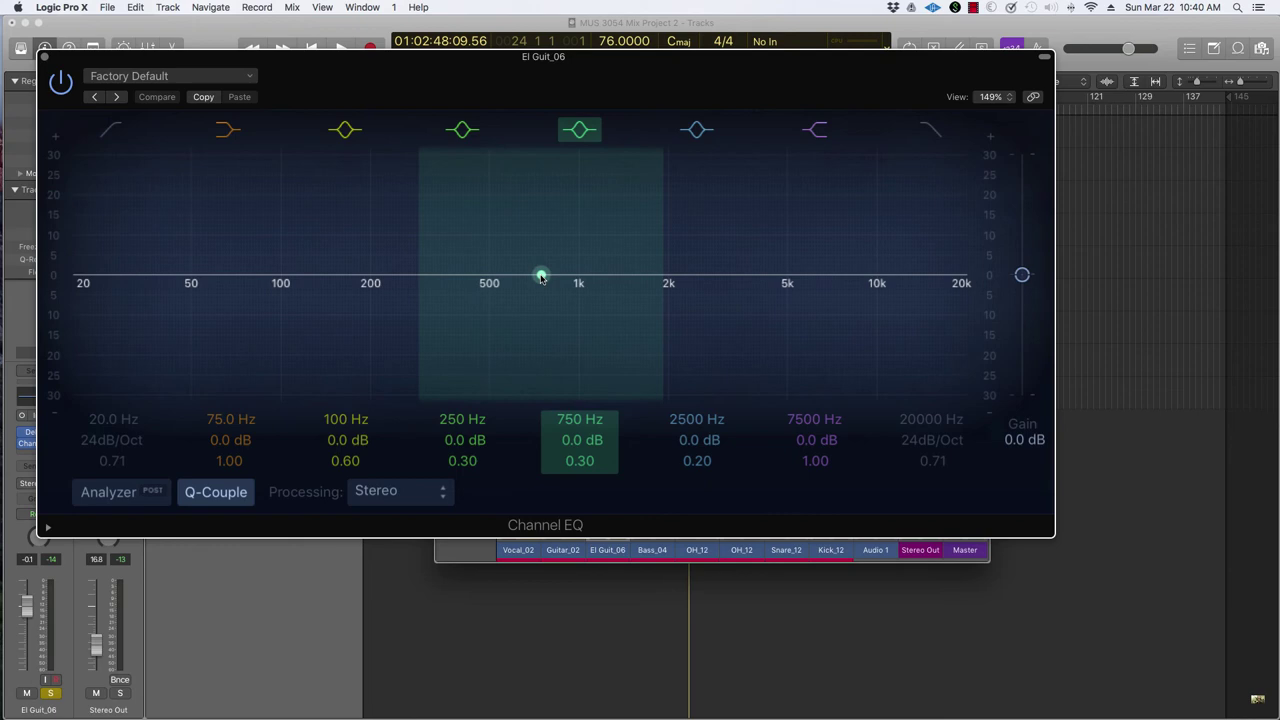
{"action": "key", "text": "space"}
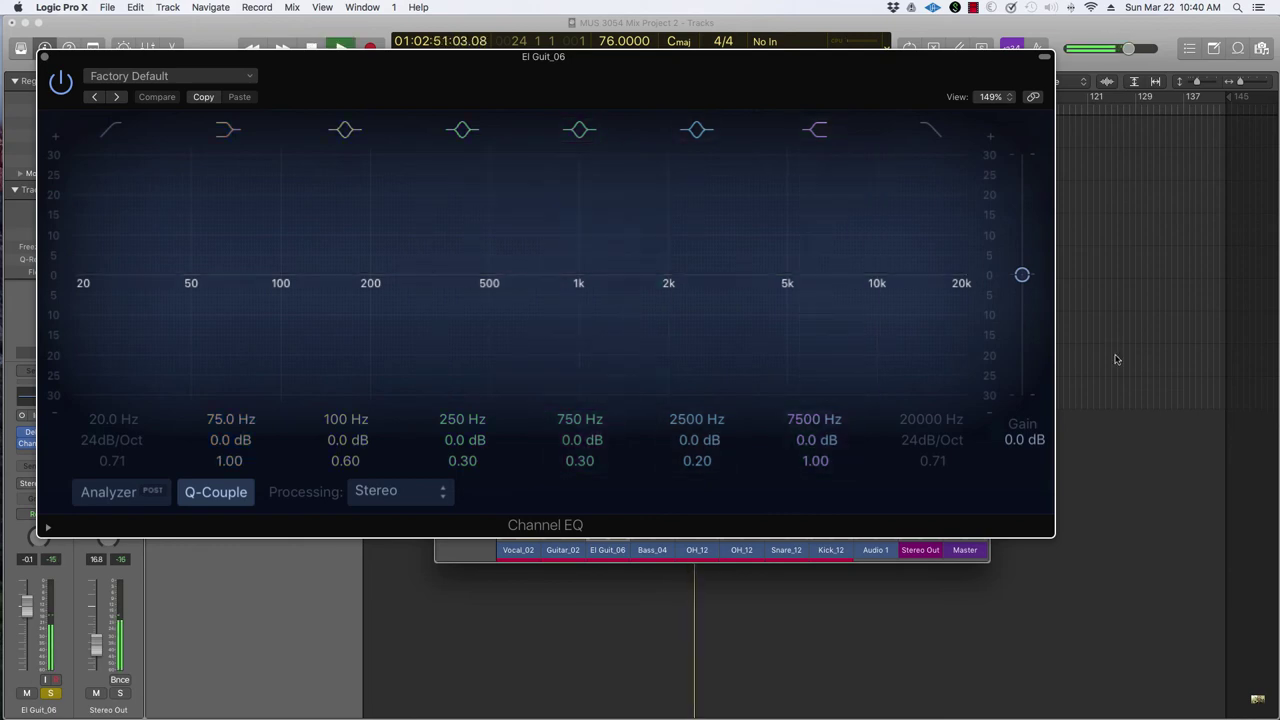
{"action": "left_click_drag", "start_coordinate": [377, 60], "coordinate": [569, 243]}
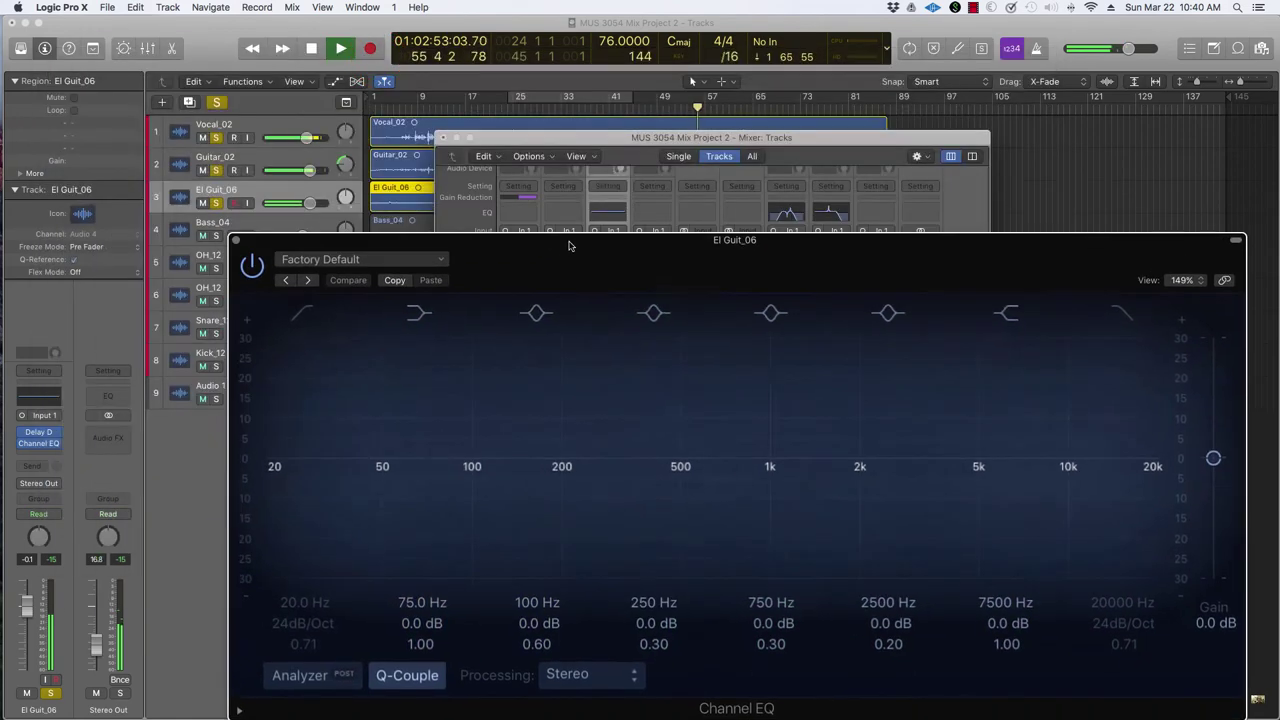
Unsolo Vocal_02 and Guitar_02 and close the Mixer
{"action": "left_click", "coordinate": [213, 168]}
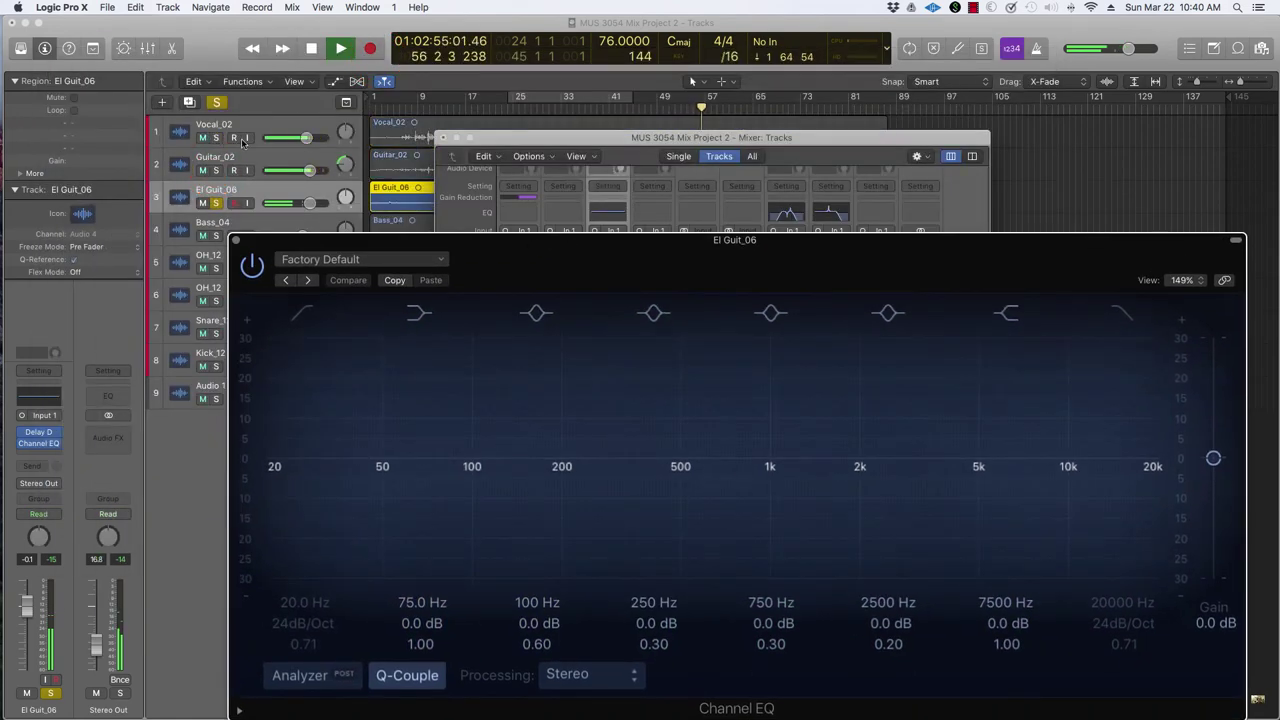
{"action": "left_click", "coordinate": [586, 243]}
{"action": "left_click_drag", "start_coordinate": [586, 243], "coordinate": [532, 118]}
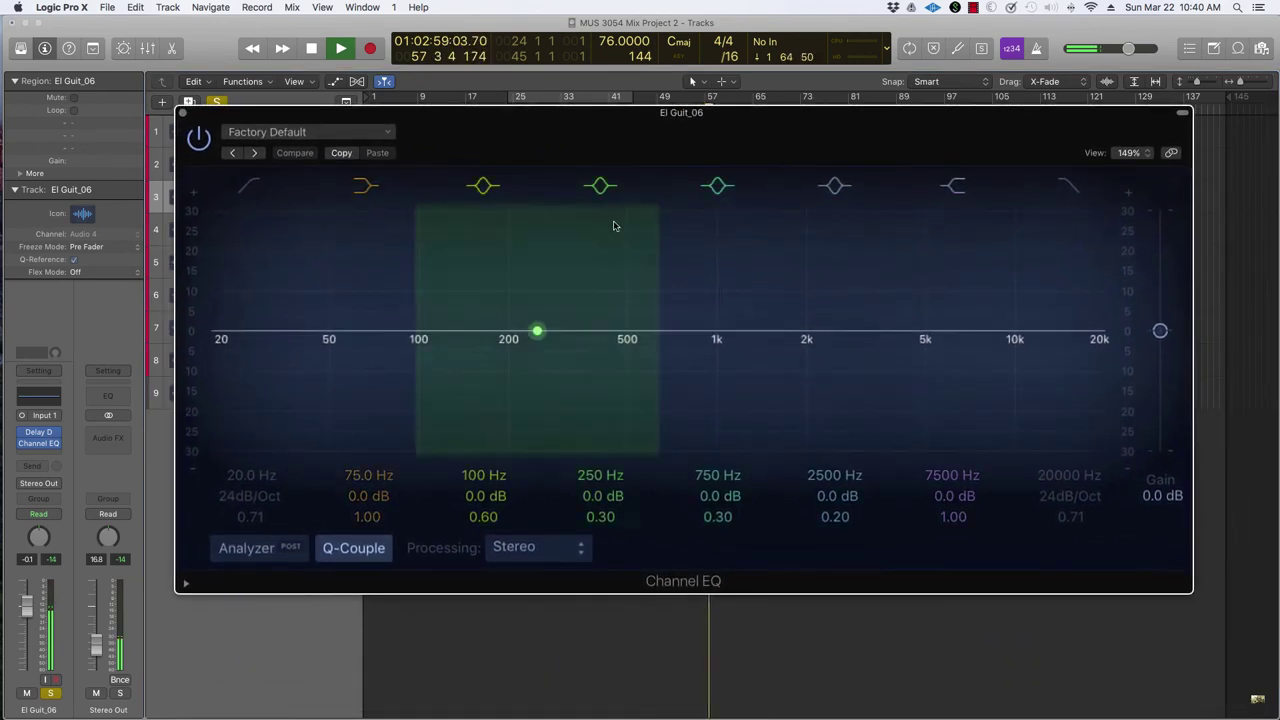
Drag the 750 Hz band to a +8.5 dB boost at 1180 Hz, close the EQ, and stop playback
{"action": "left_click", "coordinate": [677, 331]}
{"action": "left_click_drag", "start_coordinate": [679, 330], "coordinate": [742, 289]}
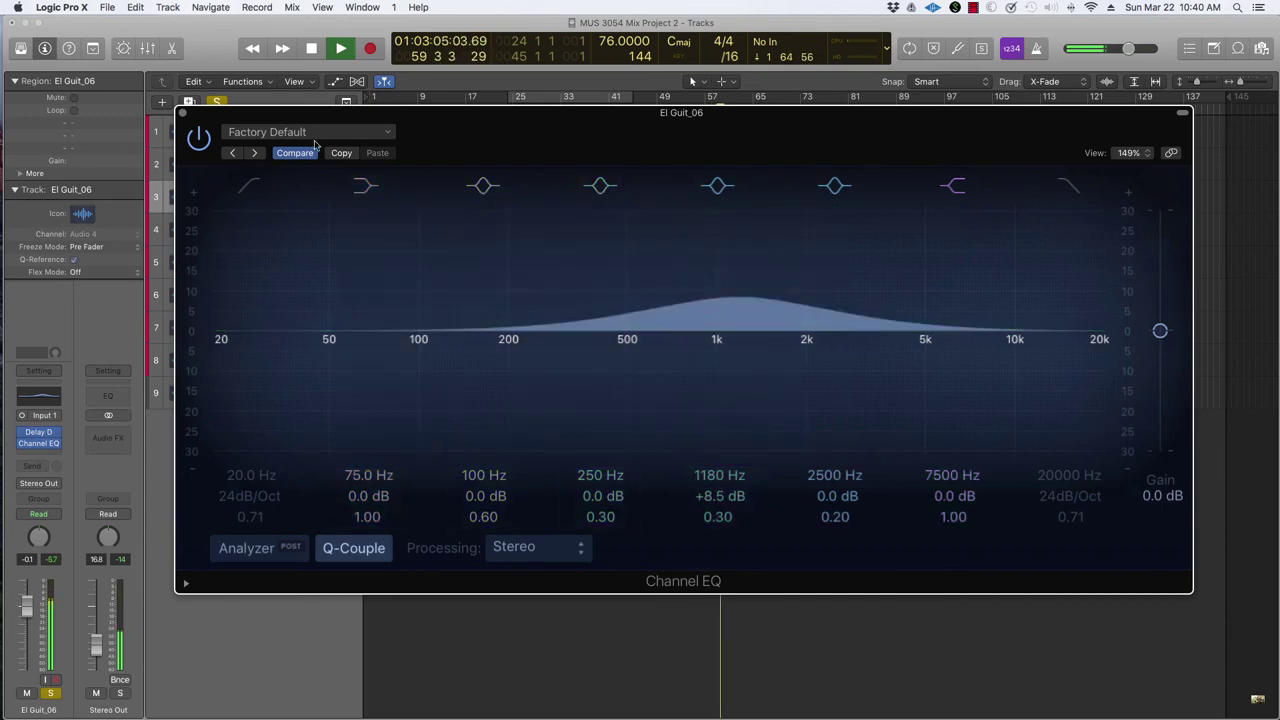
{"action": "left_click", "coordinate": [289, 96]}
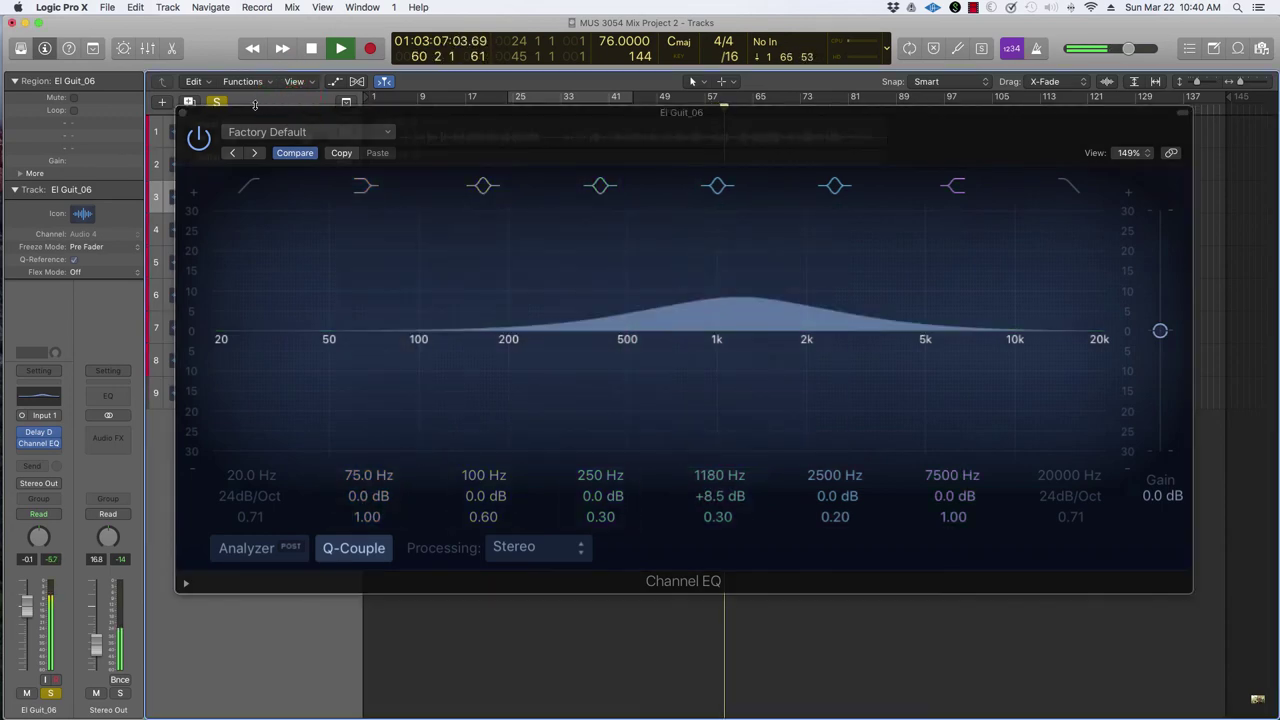
{"action": "left_click", "coordinate": [190, 114]}
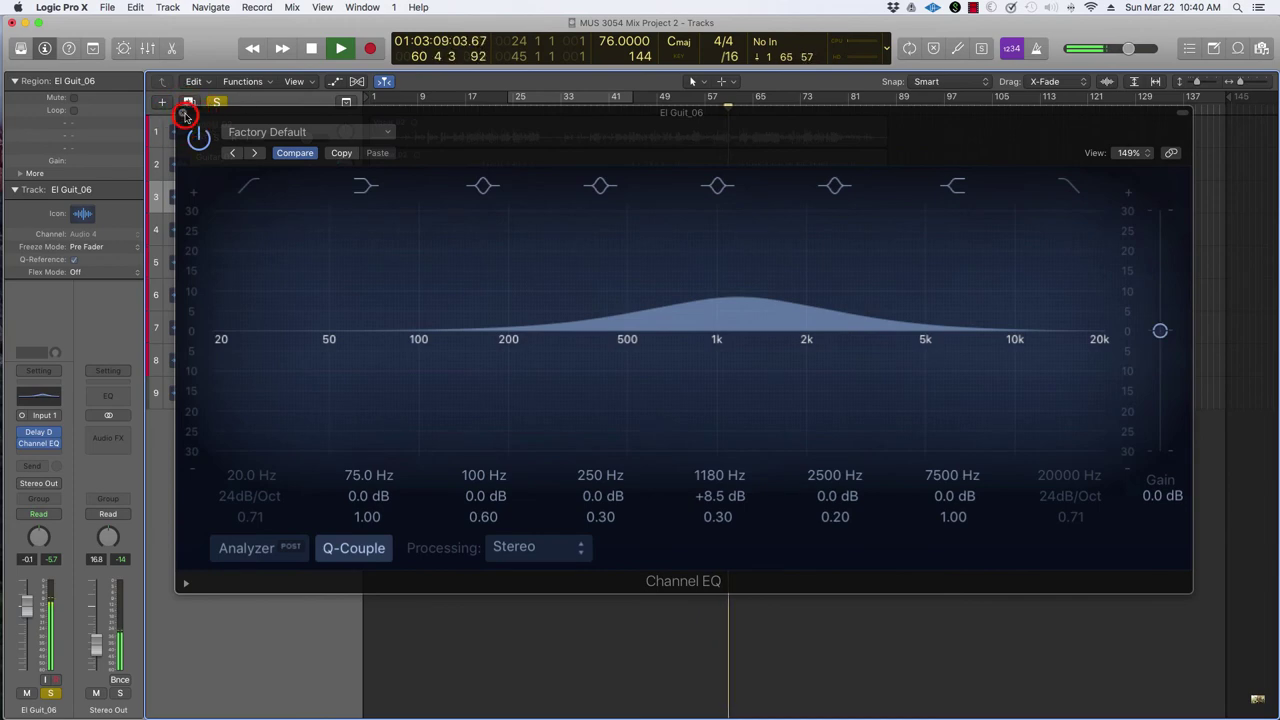
{"action": "key", "text": "space"}
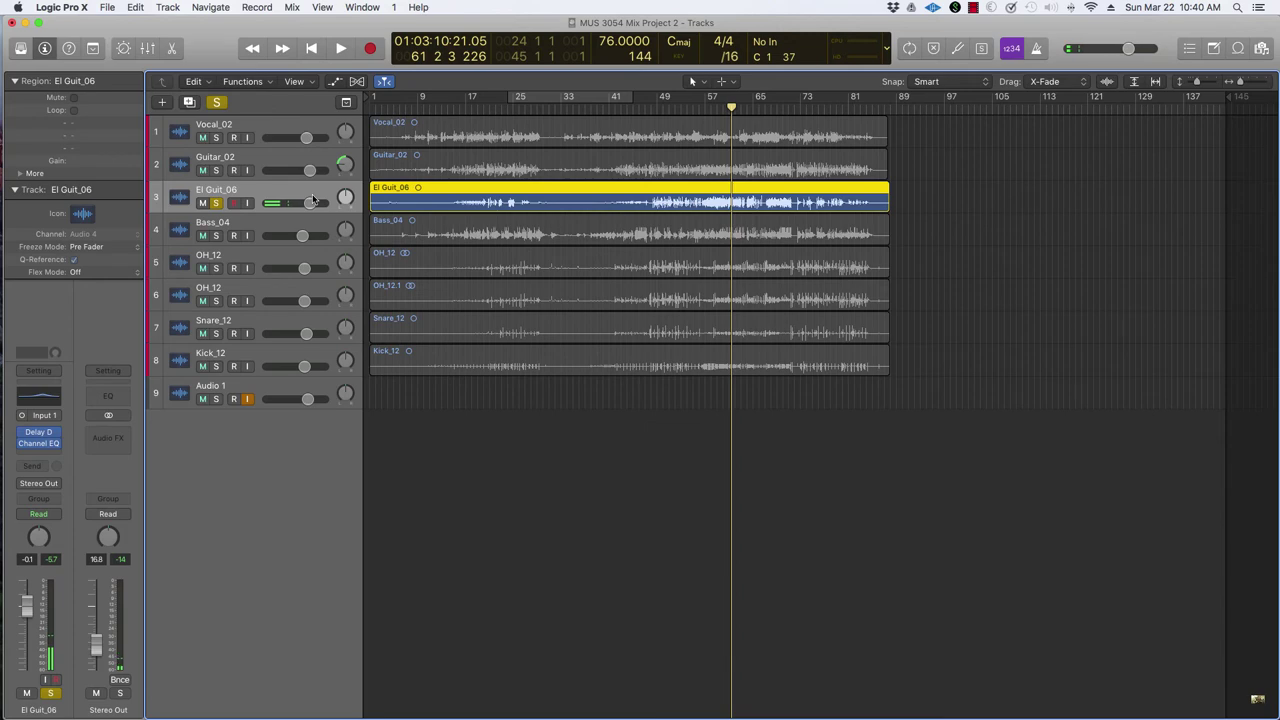
Insert a mono Delay Designer from the Recent list on El Guit_06's Audio FX slot
{"action": "key", "text": "x"}
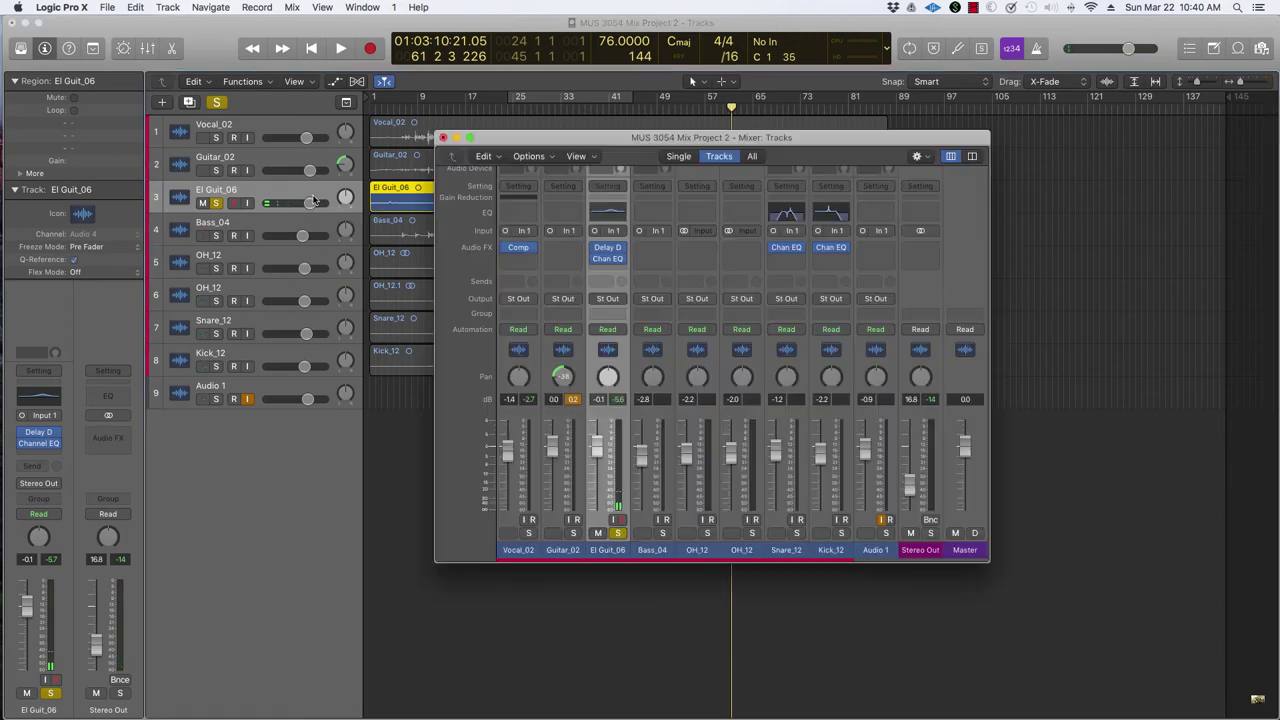
{"action": "left_click", "coordinate": [617, 249]}
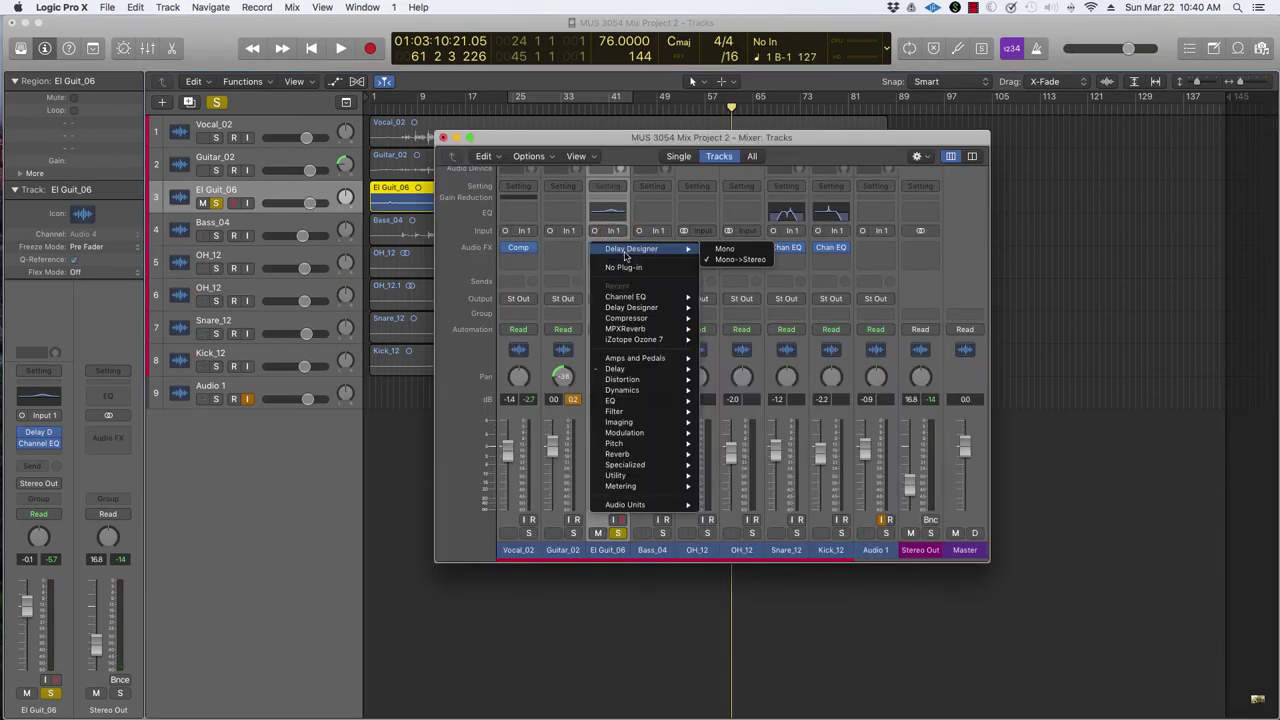
{"action": "mouse_move", "coordinate": [645, 307]}
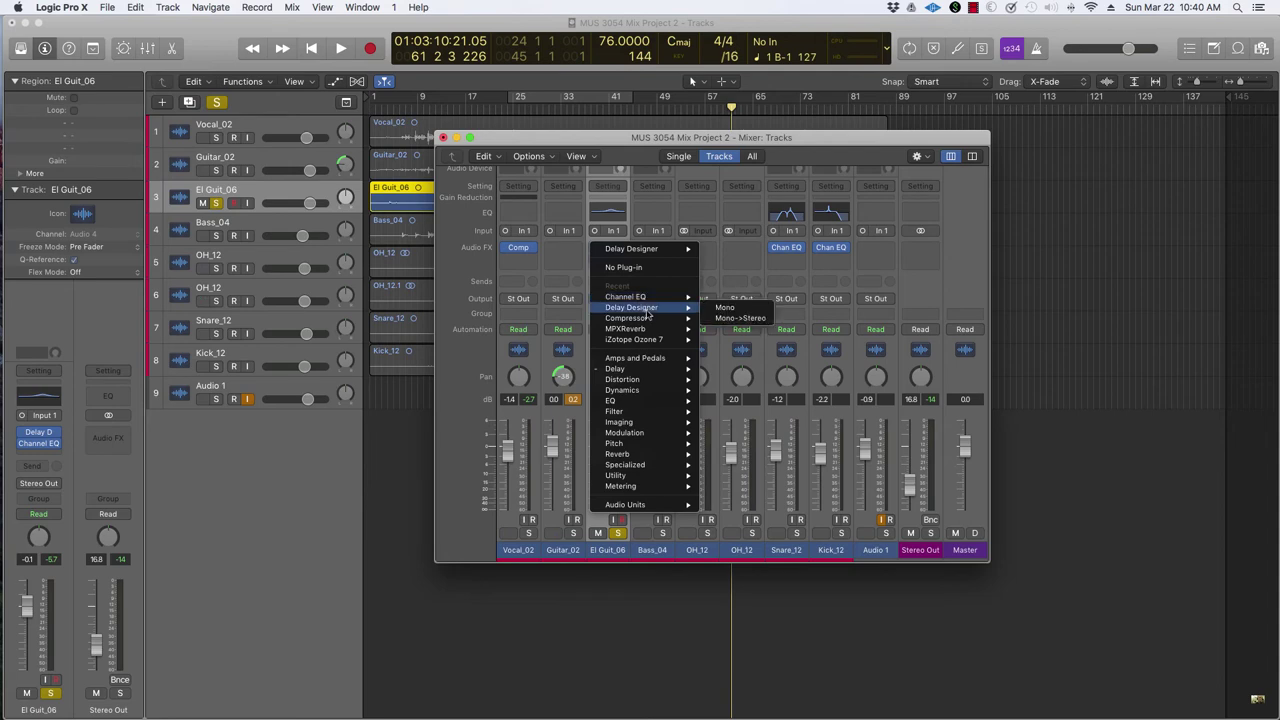
{"action": "left_click", "coordinate": [738, 318]}
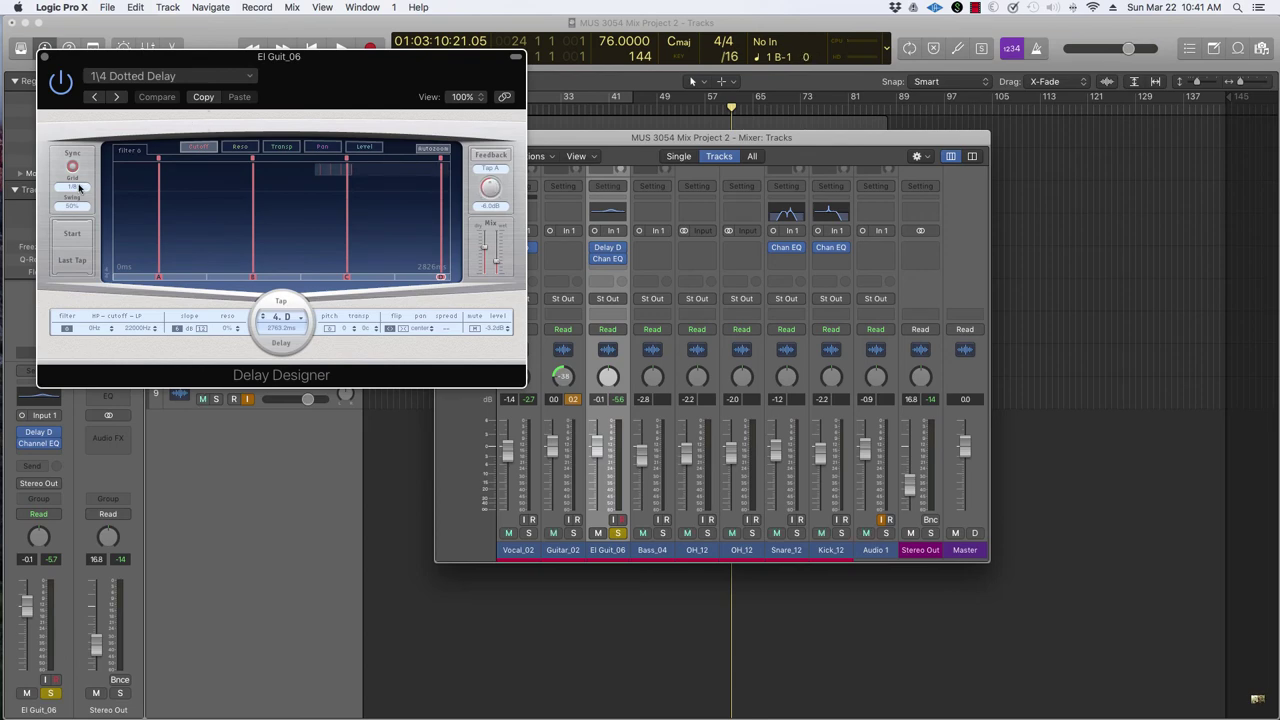
Play the song and pick a new Sync Grid value for the delay taps
{"action": "key", "text": "space"}
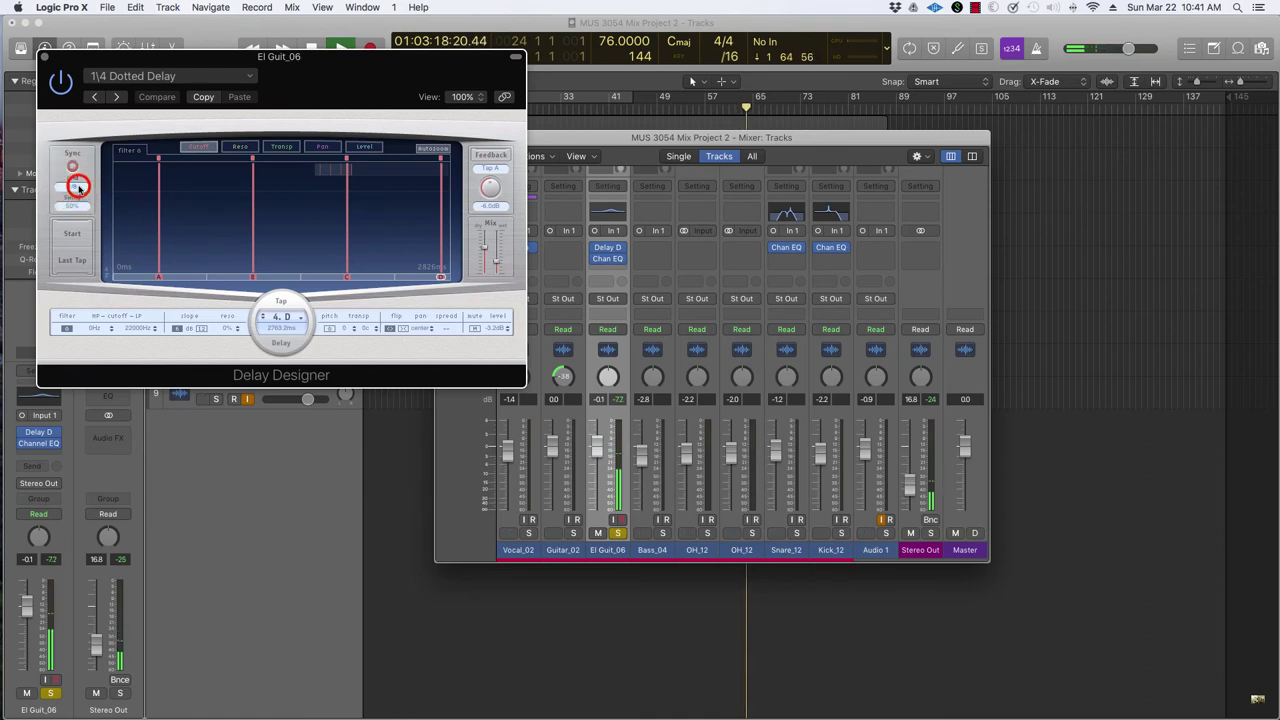
{"action": "left_click", "coordinate": [79, 188]}
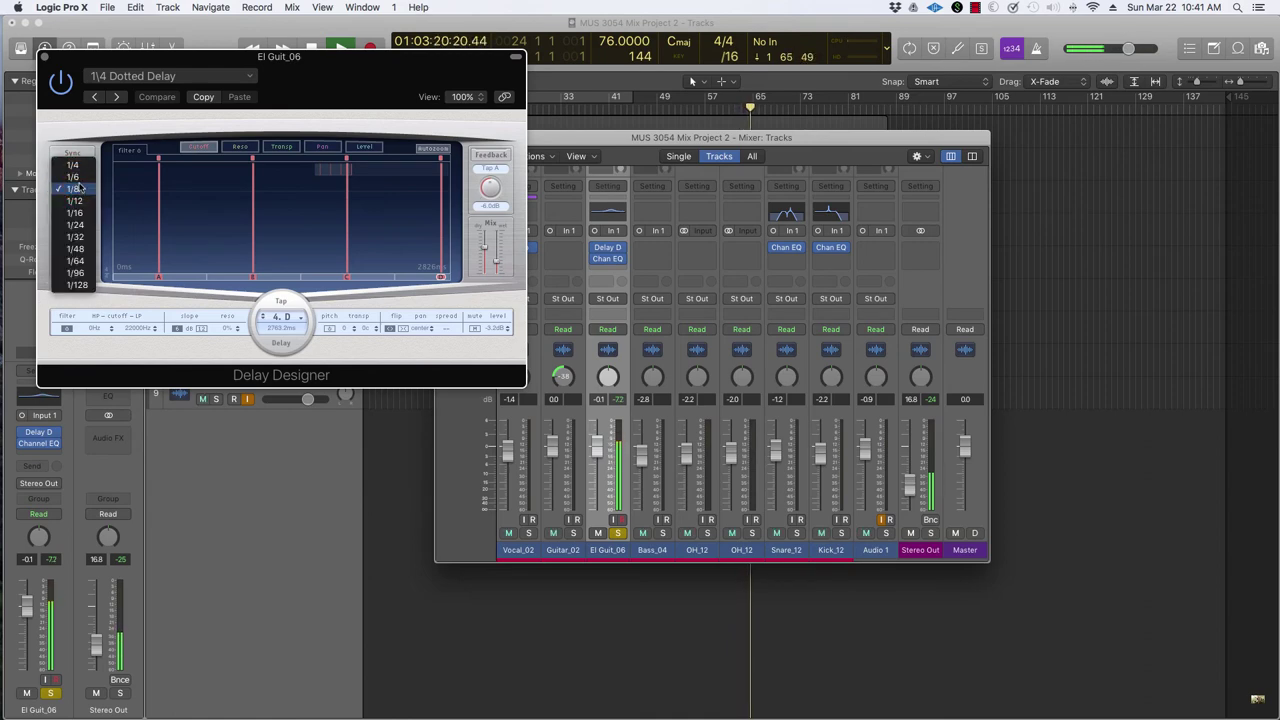
{"action": "left_click", "coordinate": [80, 186]}
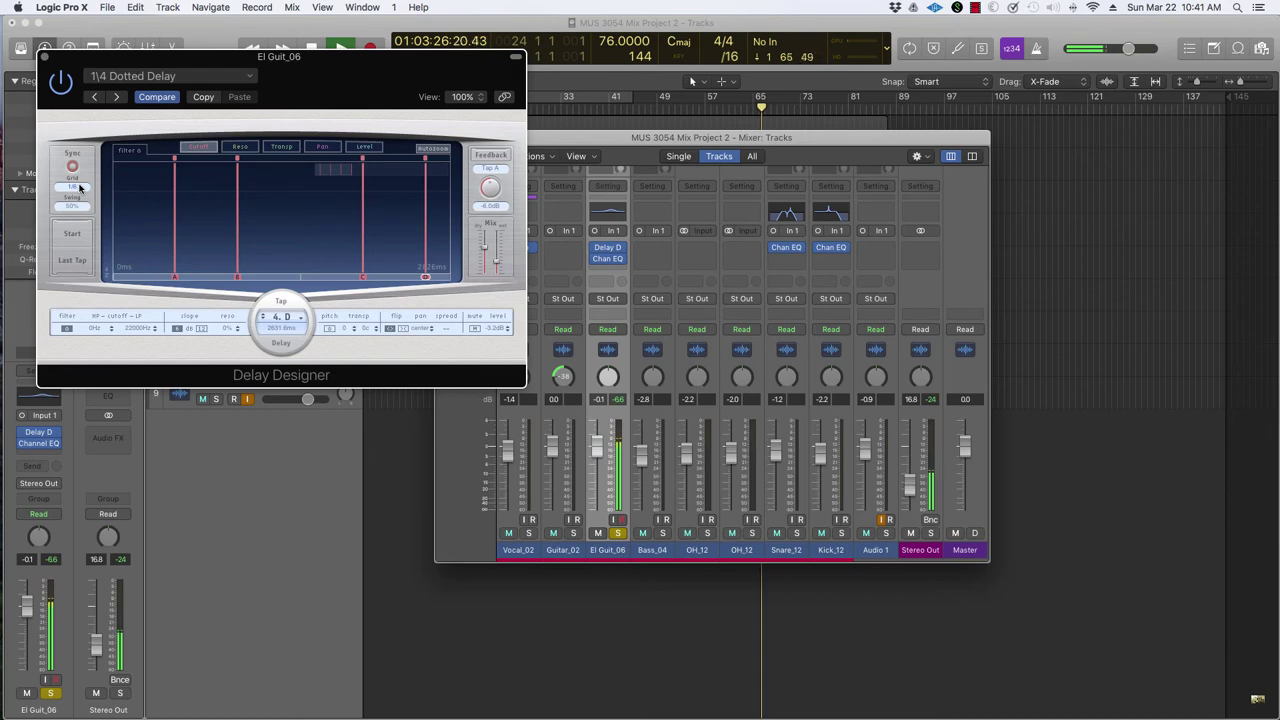
Lower the delay mix to -27 dB and unsolo El Guit_06
{"action": "left_click", "coordinate": [496, 262]}
{"action": "left_click_drag", "start_coordinate": [497, 263], "coordinate": [498, 263]}
{"action": "left_click_drag", "start_coordinate": [100, 57], "coordinate": [466, 66]}
{"action": "left_click", "coordinate": [215, 203]}
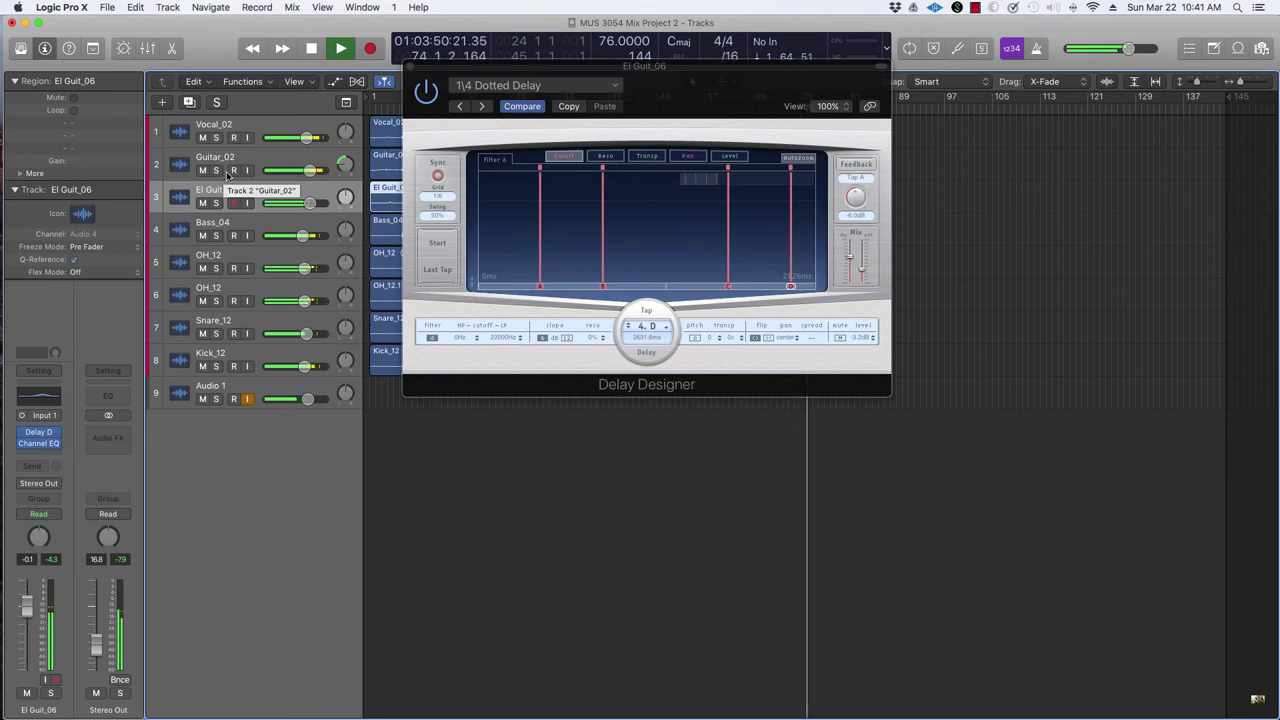
Slightly adjust the tap's delay time and close the Delay Designer
{"action": "left_click", "coordinate": [646, 328]}
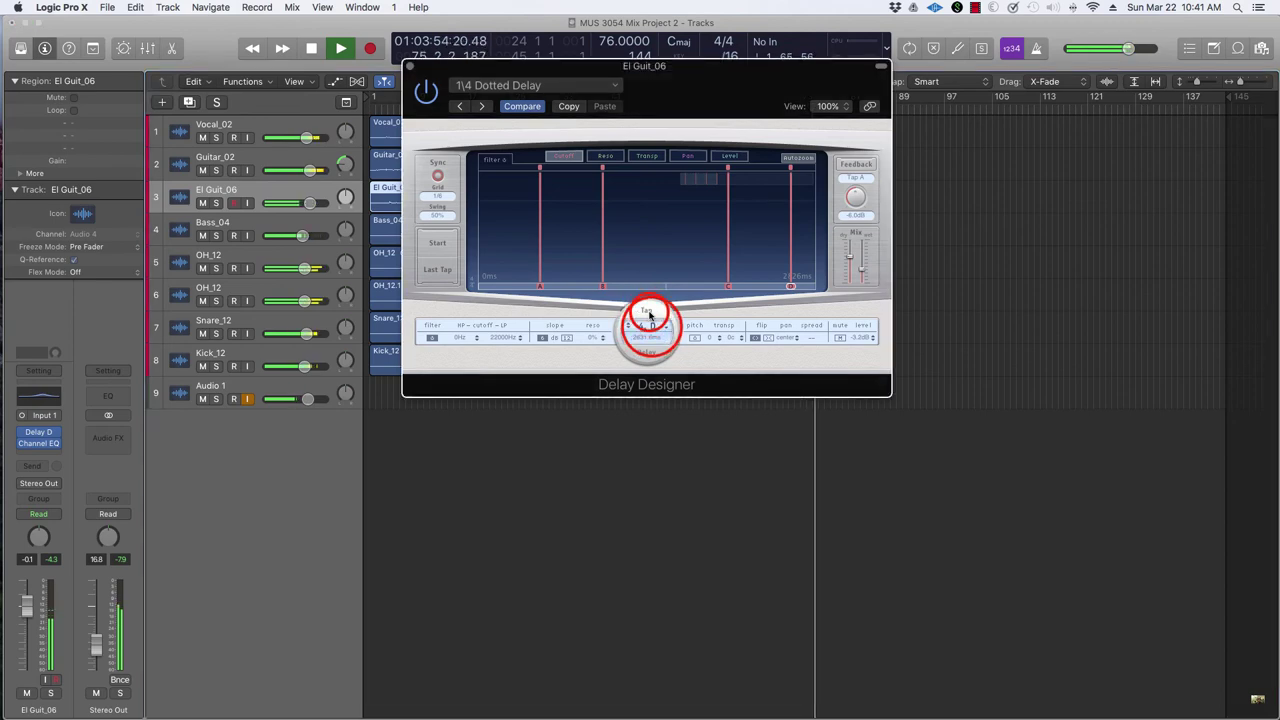
{"action": "left_click", "coordinate": [646, 326]}
{"action": "left_click", "coordinate": [651, 330]}
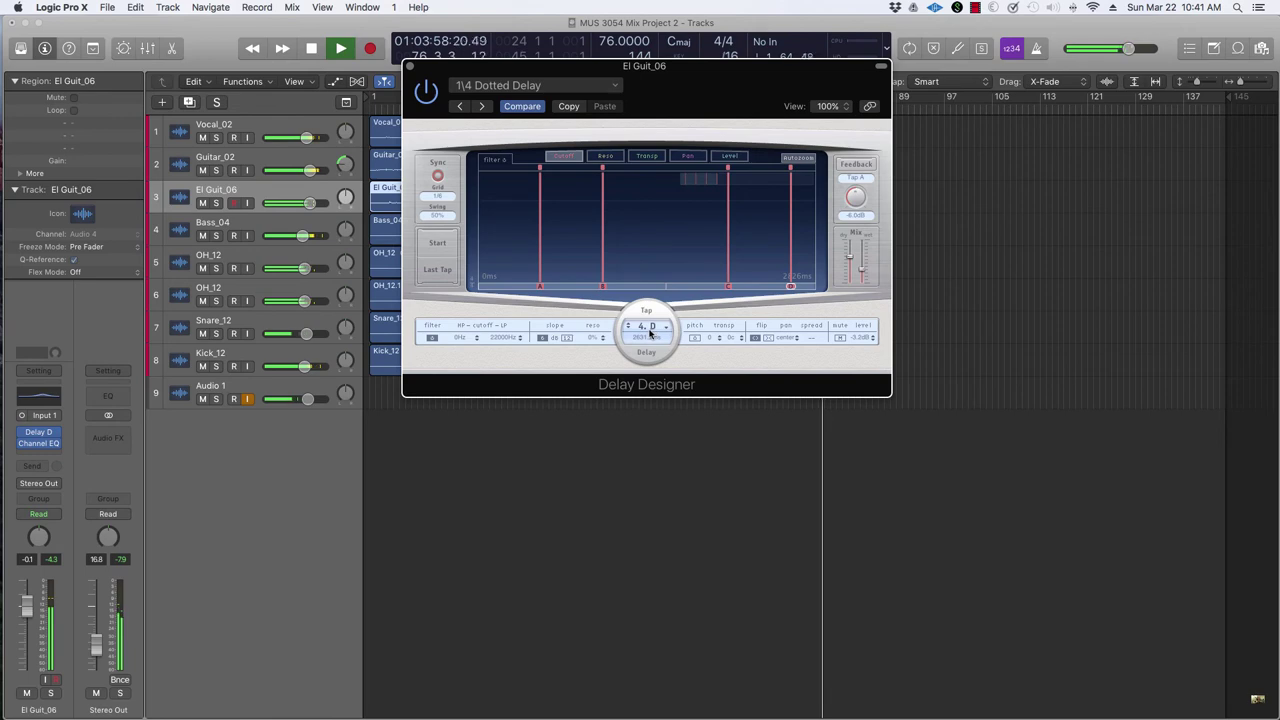
{"action": "left_click_drag", "start_coordinate": [648, 334], "coordinate": [652, 330]}
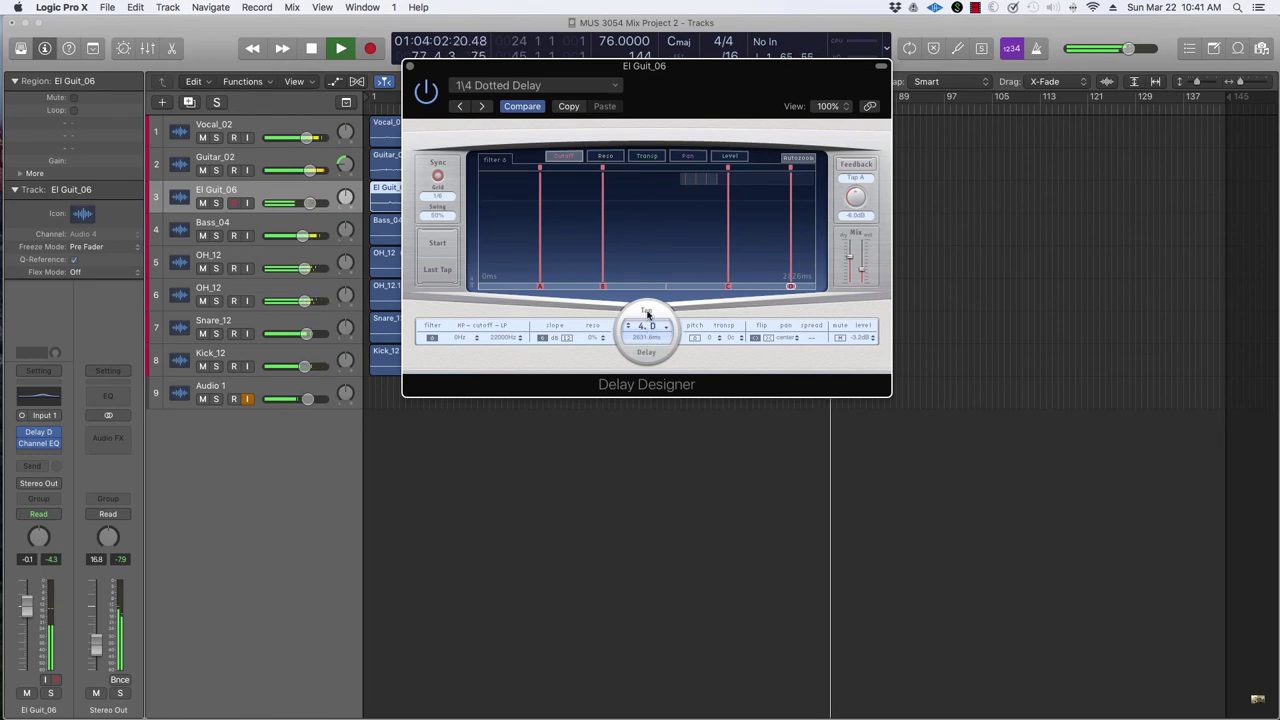
{"action": "left_click", "coordinate": [647, 346]}
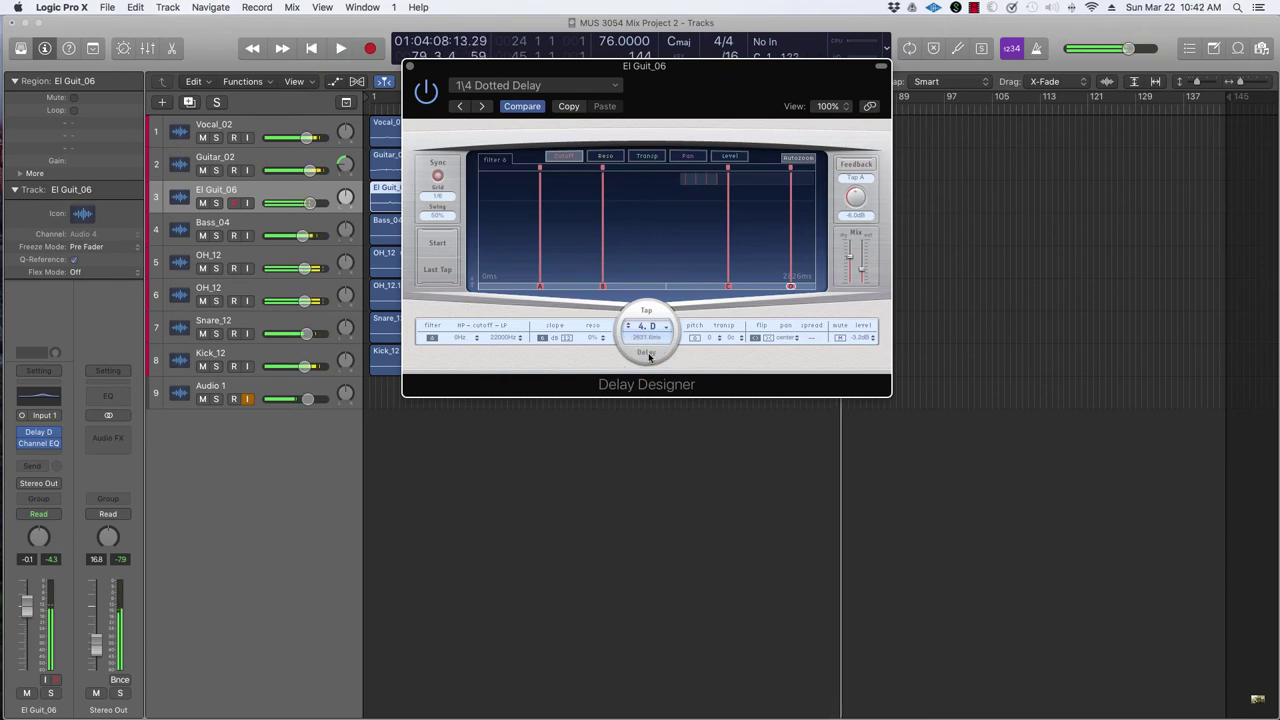
{"action": "left_click", "coordinate": [411, 66]}
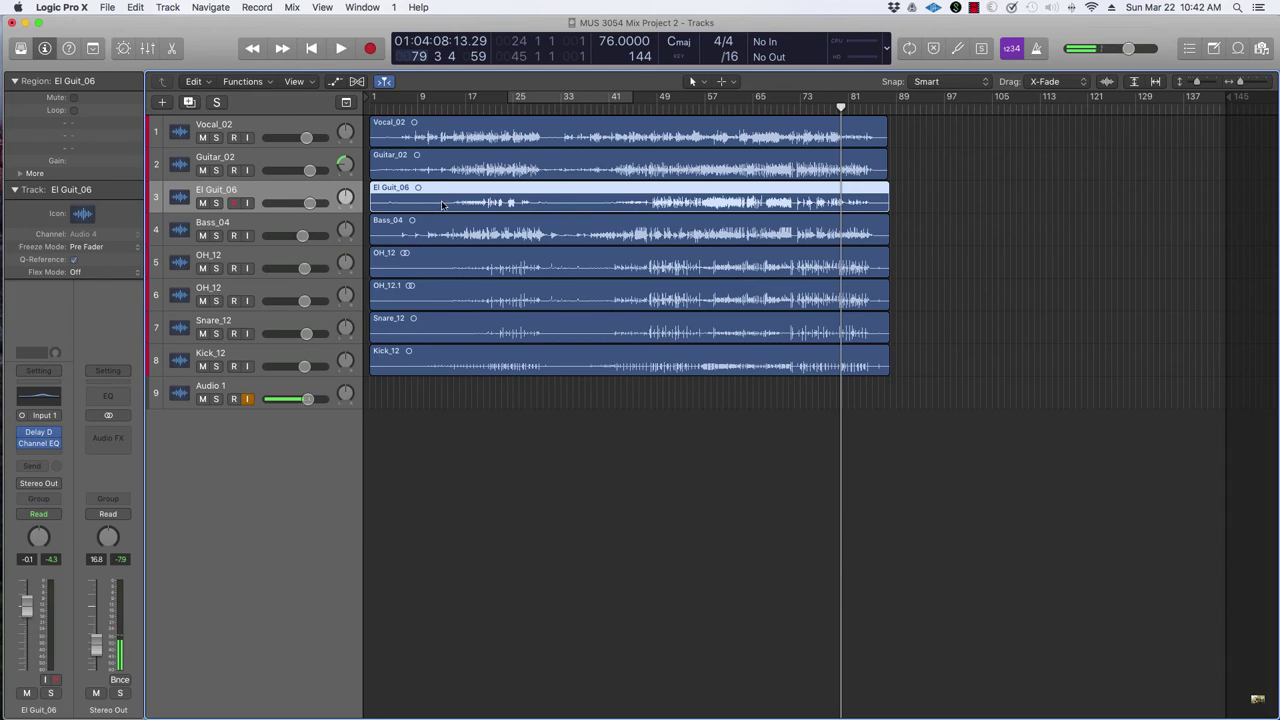
Pan the El Guit_06 track right to +18 in the Mixer
{"action": "left_click", "coordinate": [276, 189]}
{"action": "key", "text": "super+2"}
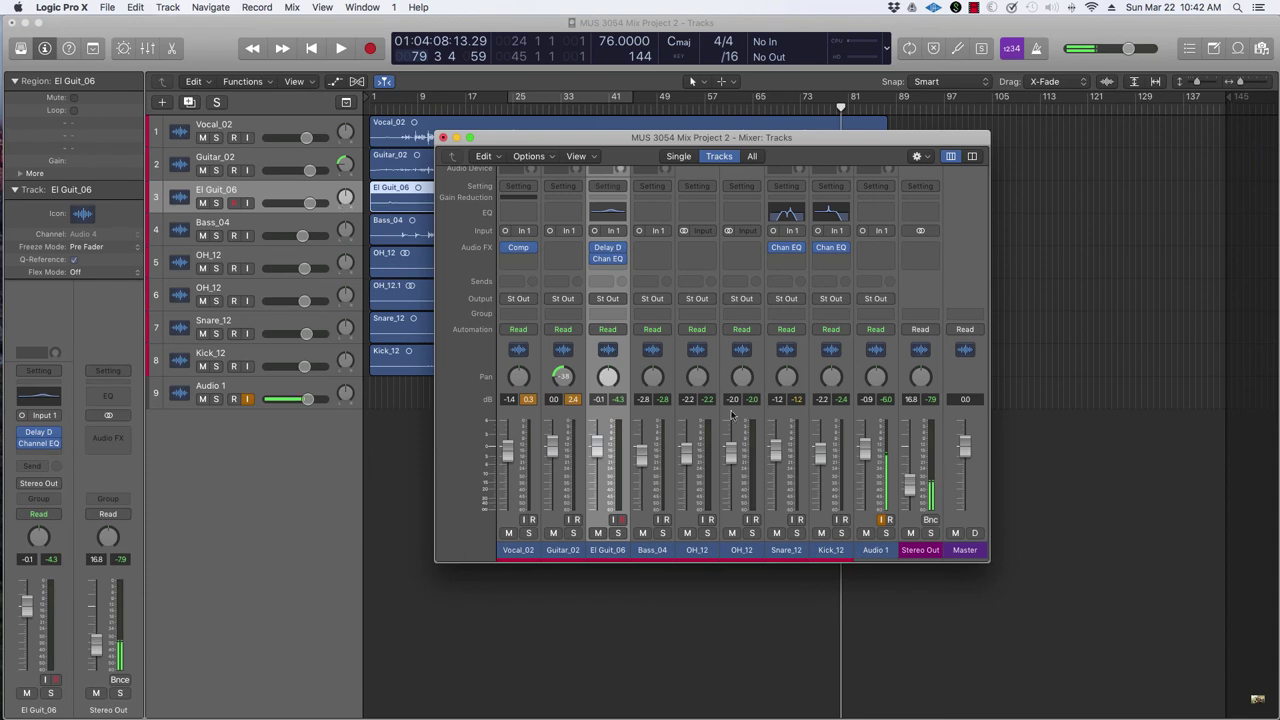
{"action": "left_click_drag", "start_coordinate": [603, 378], "coordinate": [603, 360]}
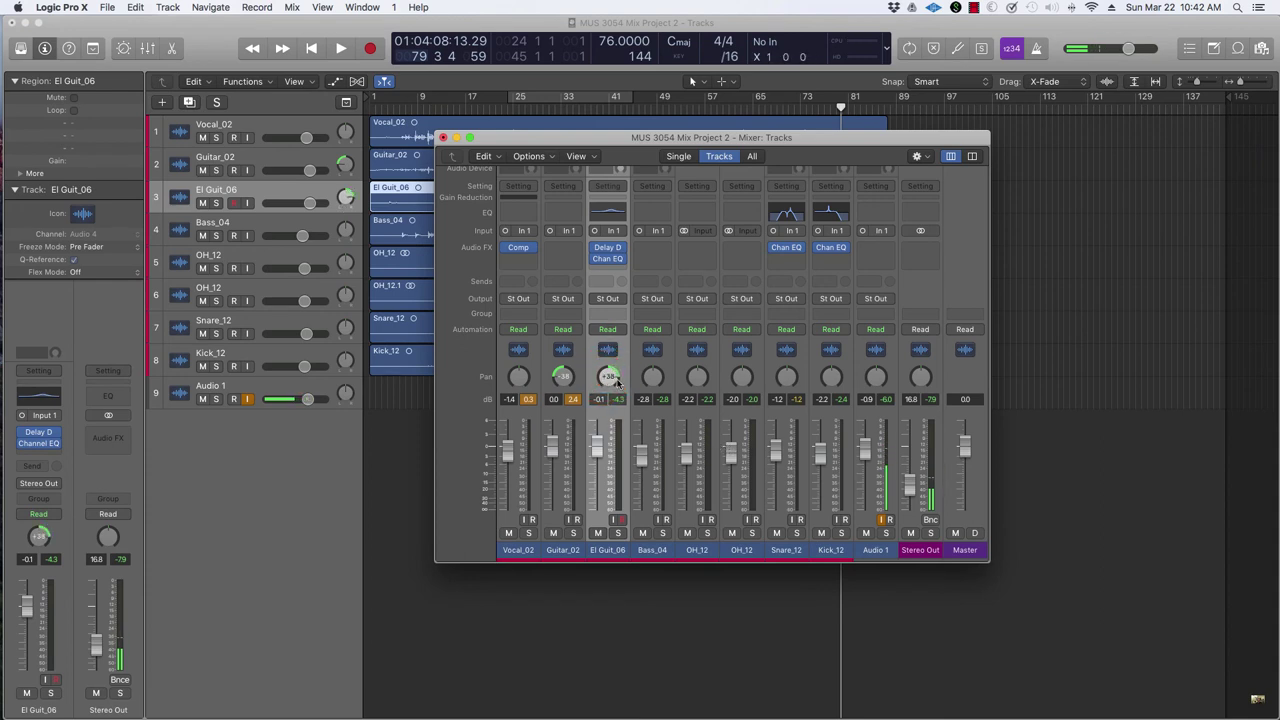
Solo Bass_04, start playback, and bring up its Audio FX plug-in list
{"action": "scroll", "coordinate": [611, 383], "scroll_direction": "up", "scroll_amount": 1}
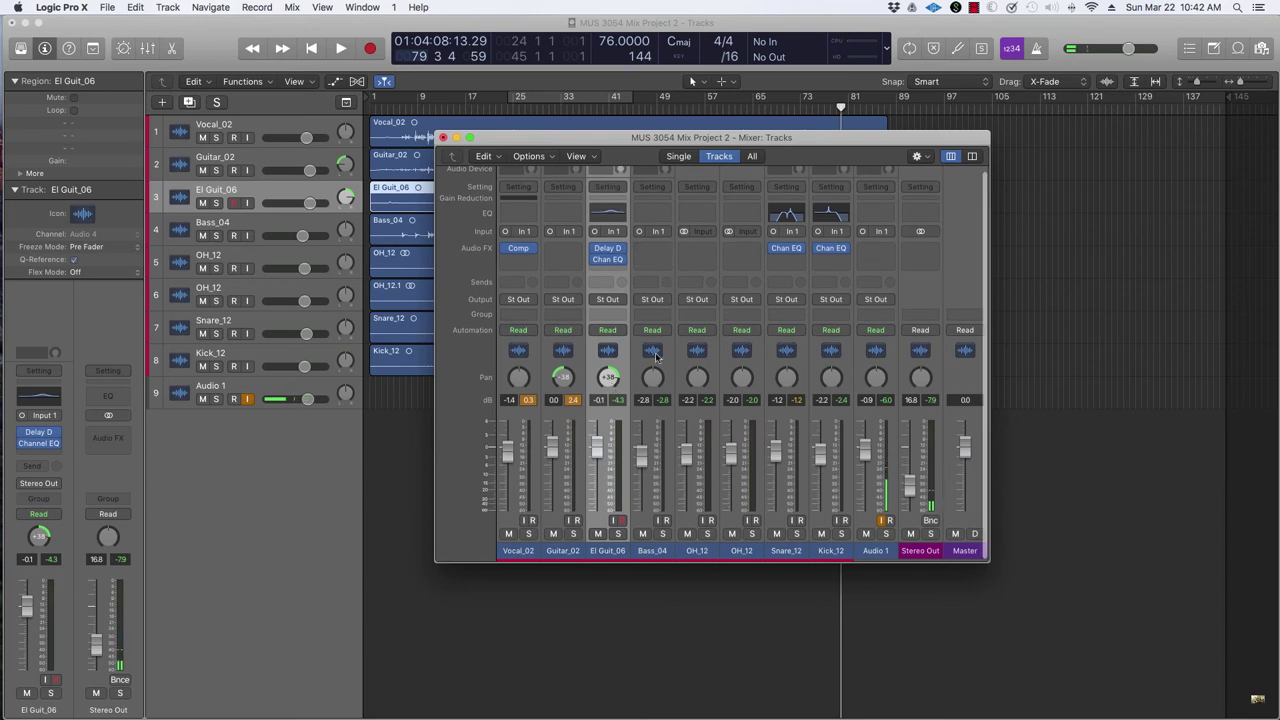
{"action": "scroll", "coordinate": [541, 398], "scroll_direction": "up", "scroll_amount": 1}
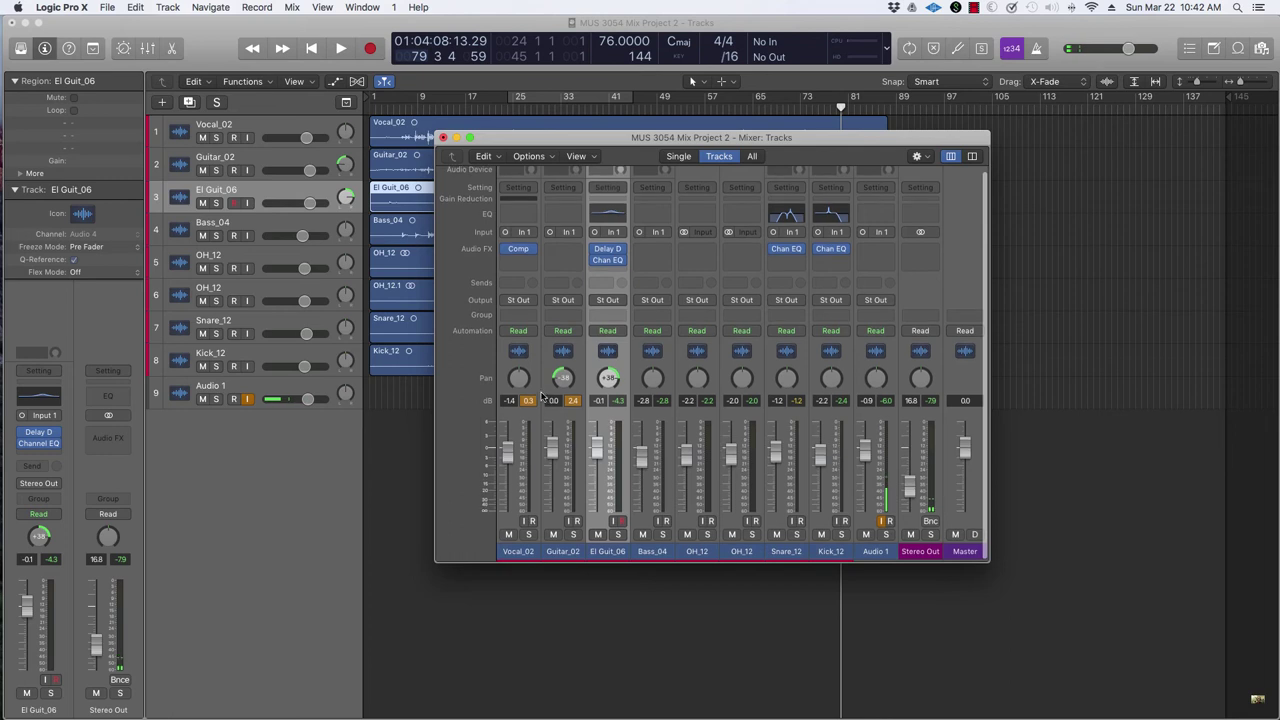
{"action": "left_click", "coordinate": [662, 535]}
{"action": "key", "text": "space"}
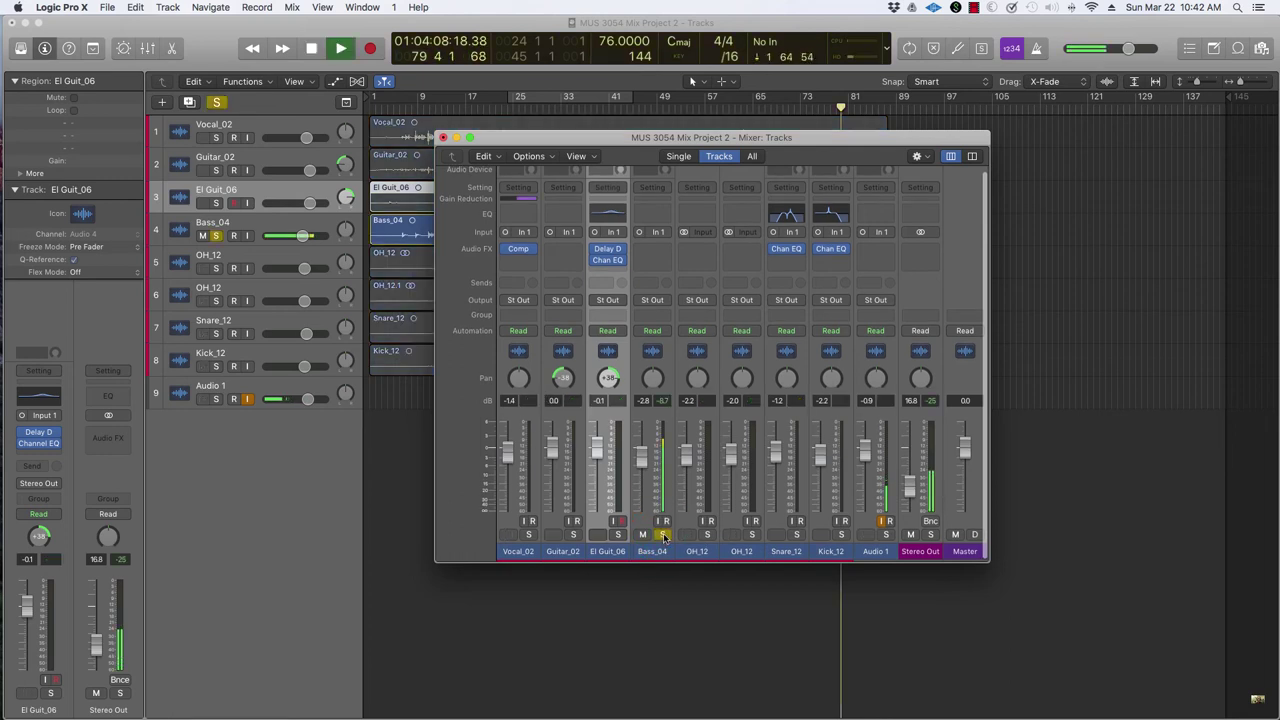
{"action": "left_click", "coordinate": [664, 250]}
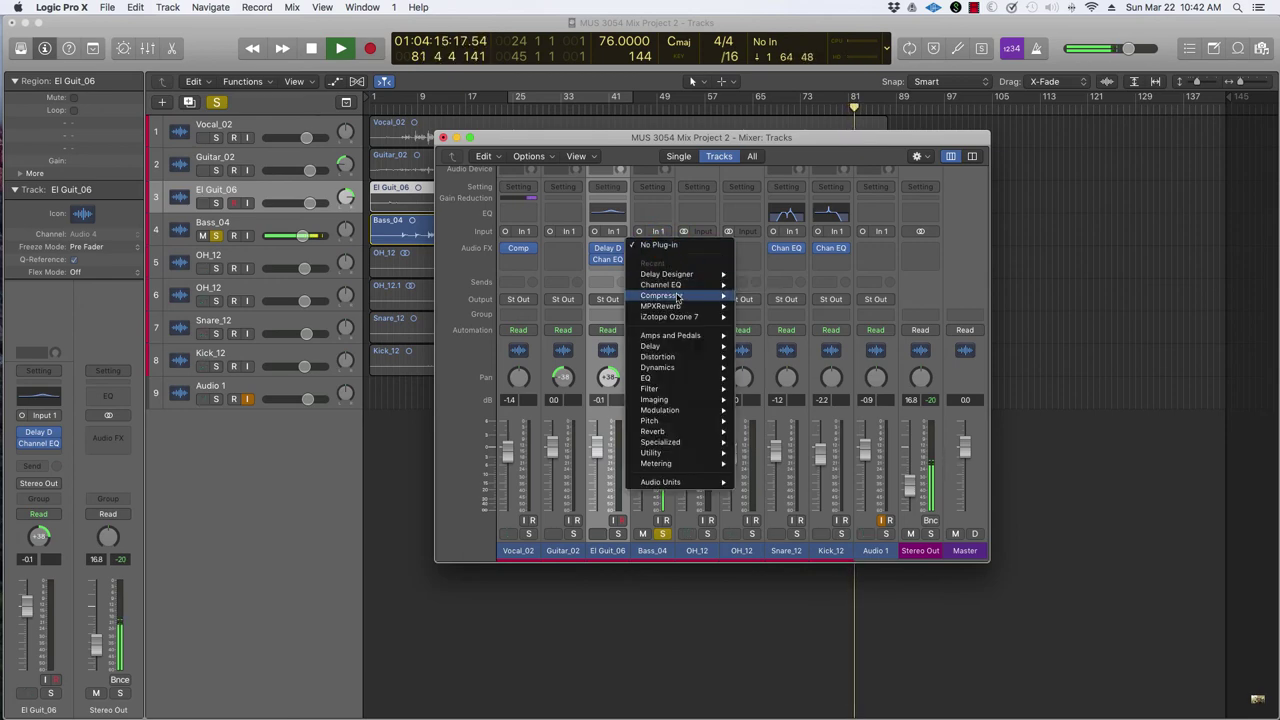
Insert a mono Classic VCA Compressor on Bass_04 with threshold near -30 dB and a 2:1 ratio
{"action": "mouse_move", "coordinate": [690, 295]}
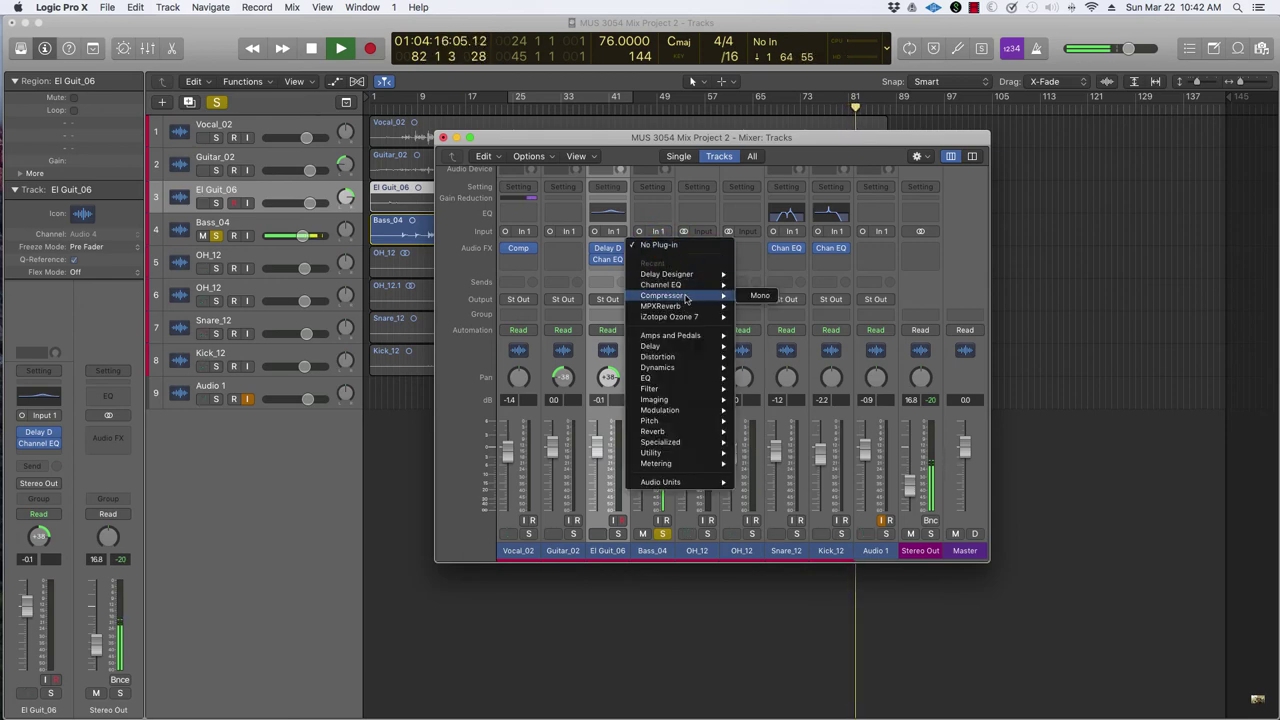
{"action": "left_click", "coordinate": [759, 297]}
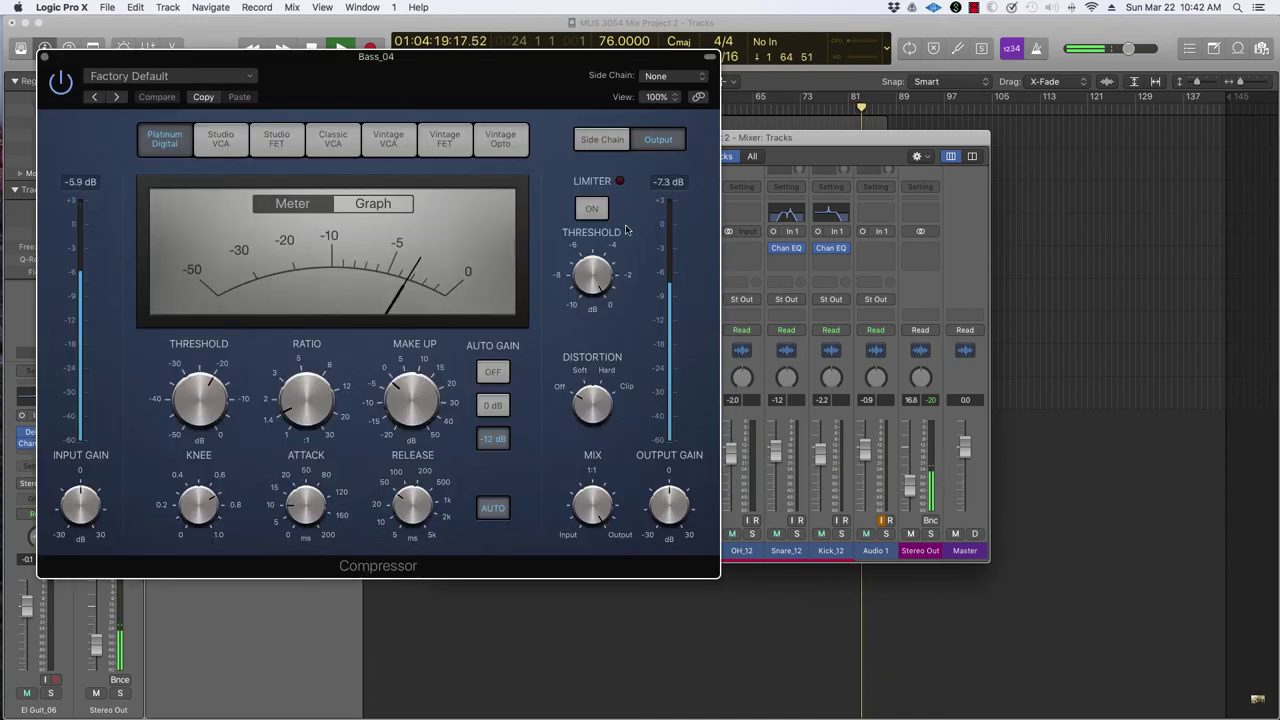
{"action": "left_click", "coordinate": [334, 143]}
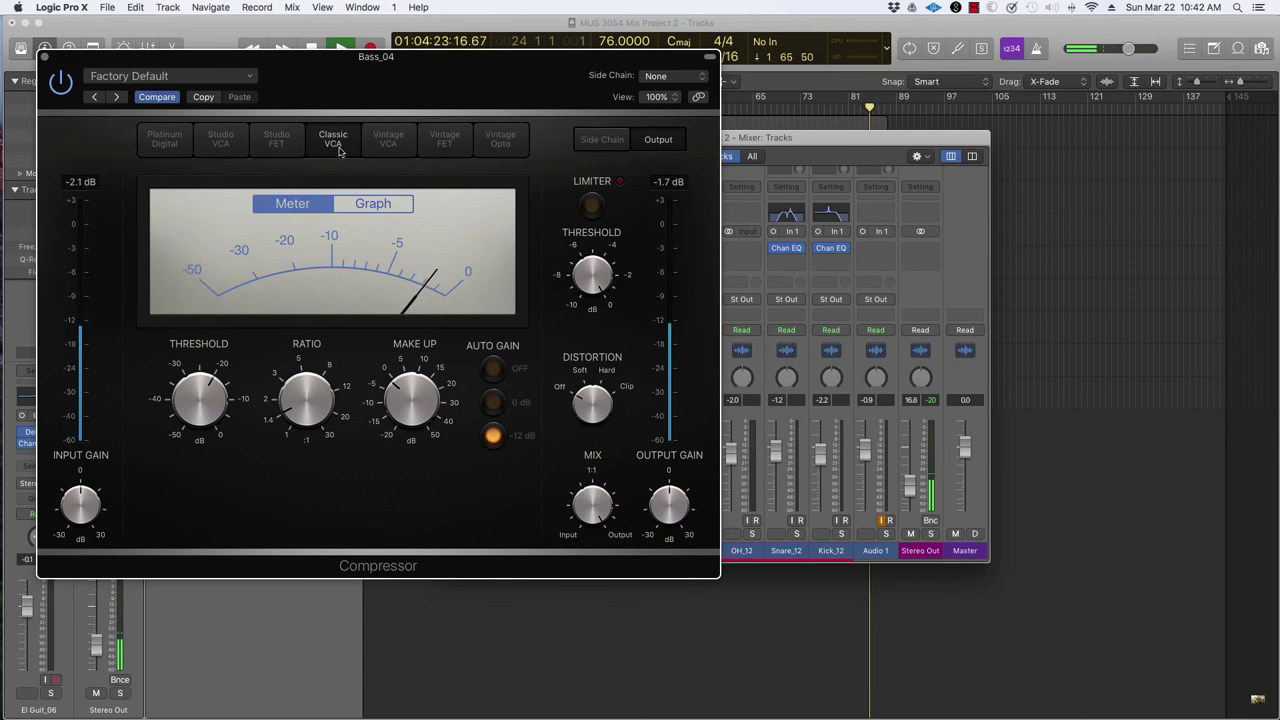
{"action": "left_click_drag", "start_coordinate": [194, 382], "coordinate": [186, 410]}
{"action": "left_click_drag", "start_coordinate": [290, 412], "coordinate": [292, 400]}
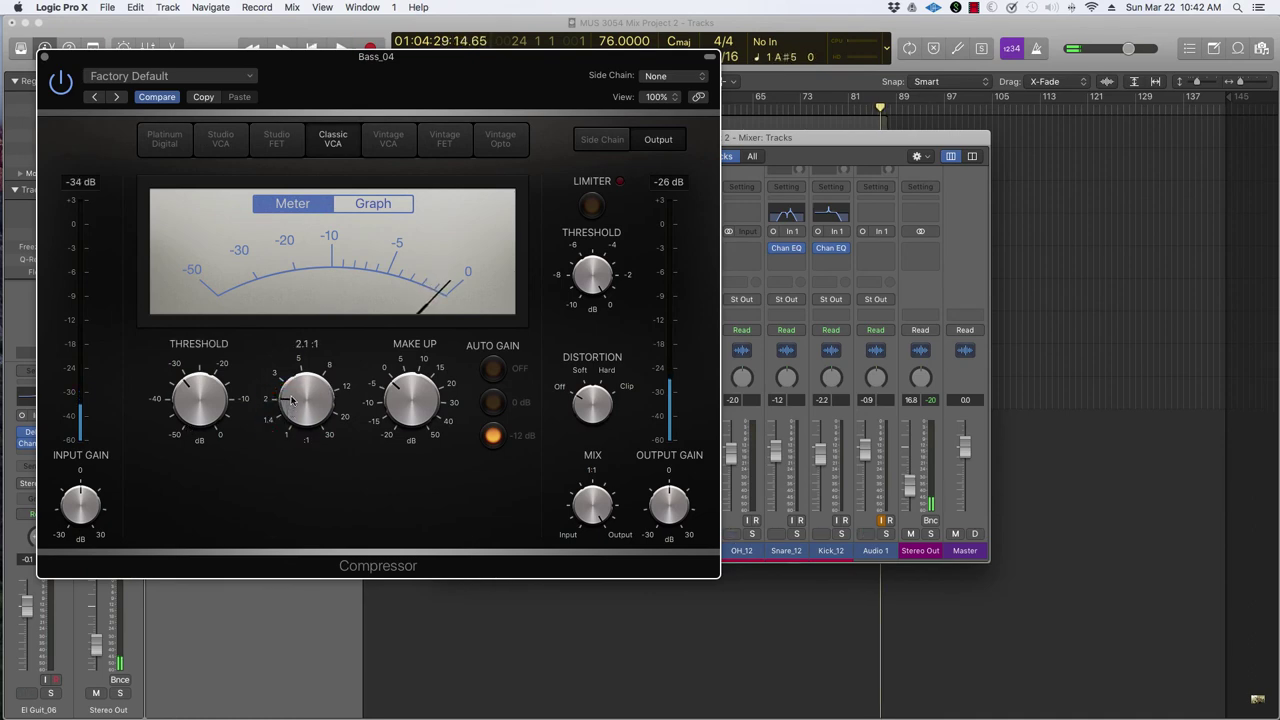
{"action": "key", "text": "space"}
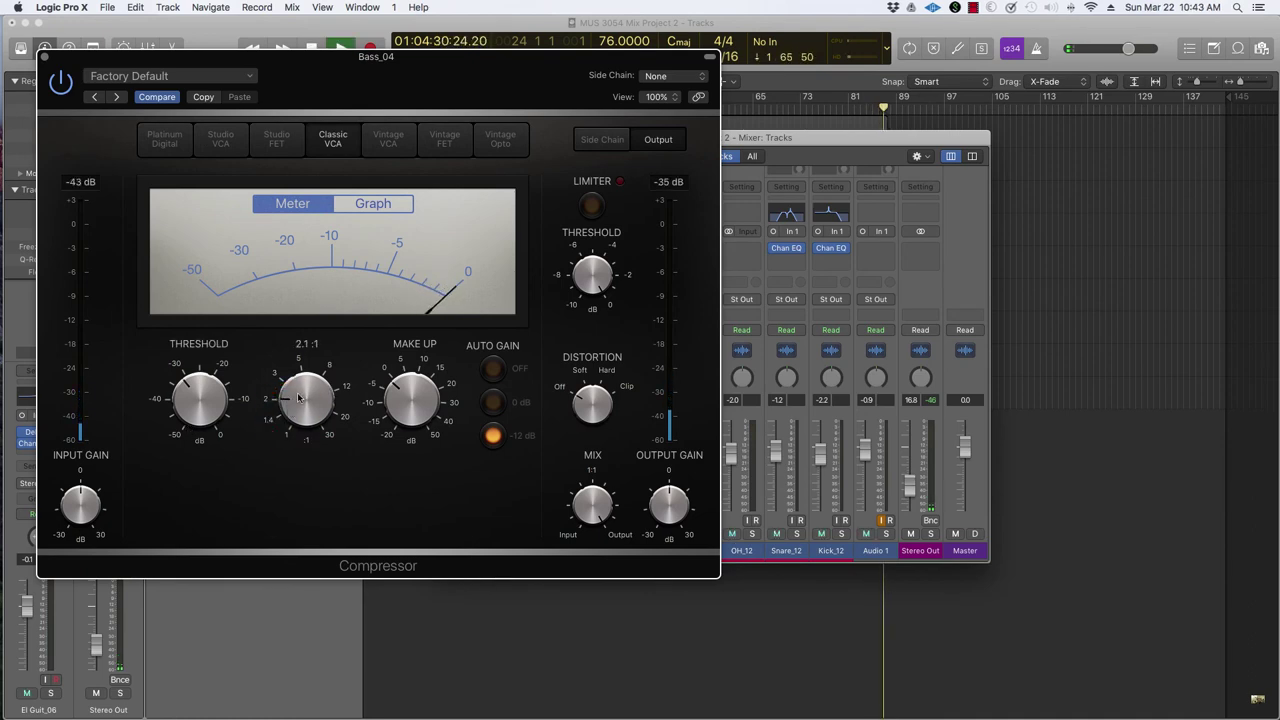
{"action": "left_click", "coordinate": [766, 106]}
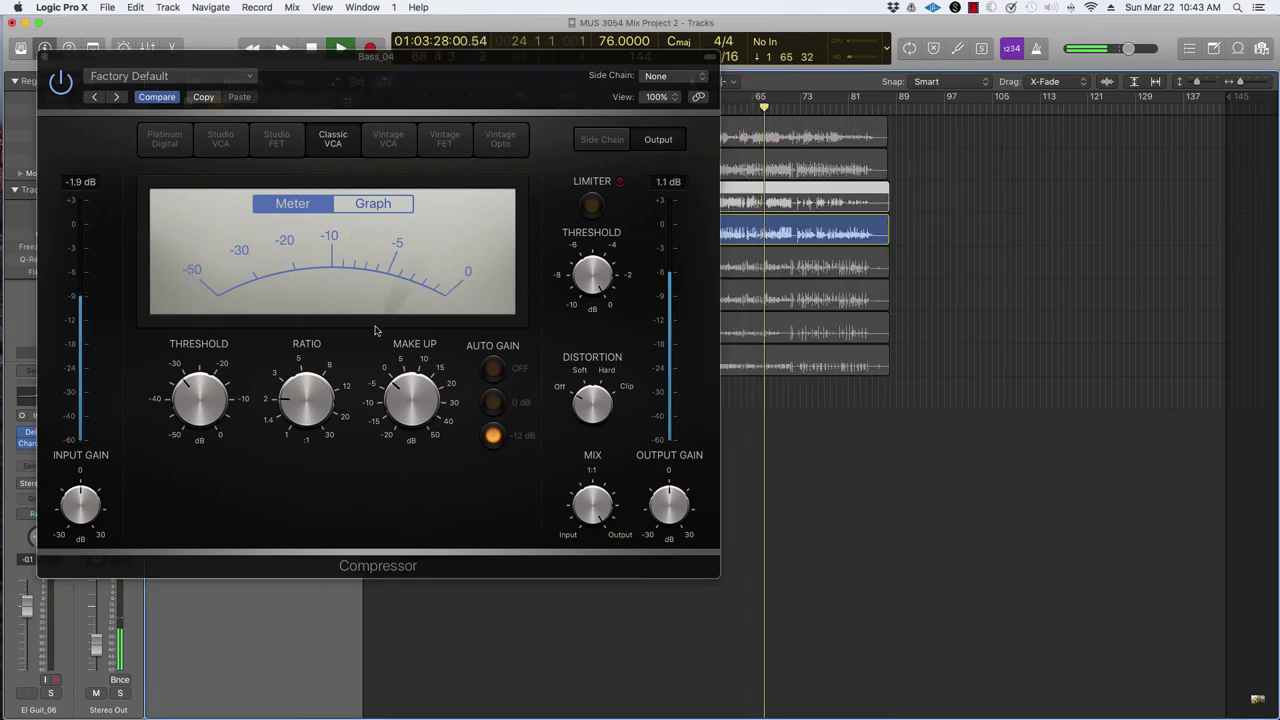
{"action": "left_click_drag", "start_coordinate": [286, 399], "coordinate": [283, 406]}
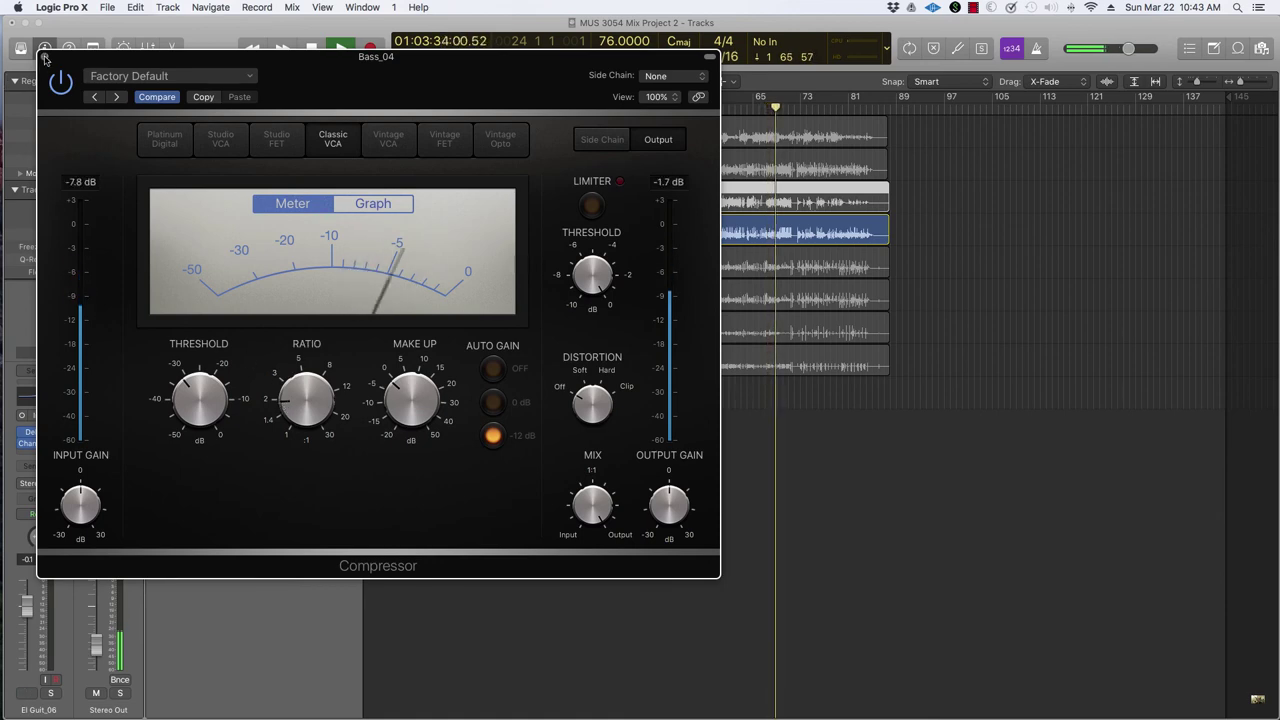
{"action": "left_click", "coordinate": [43, 57]}
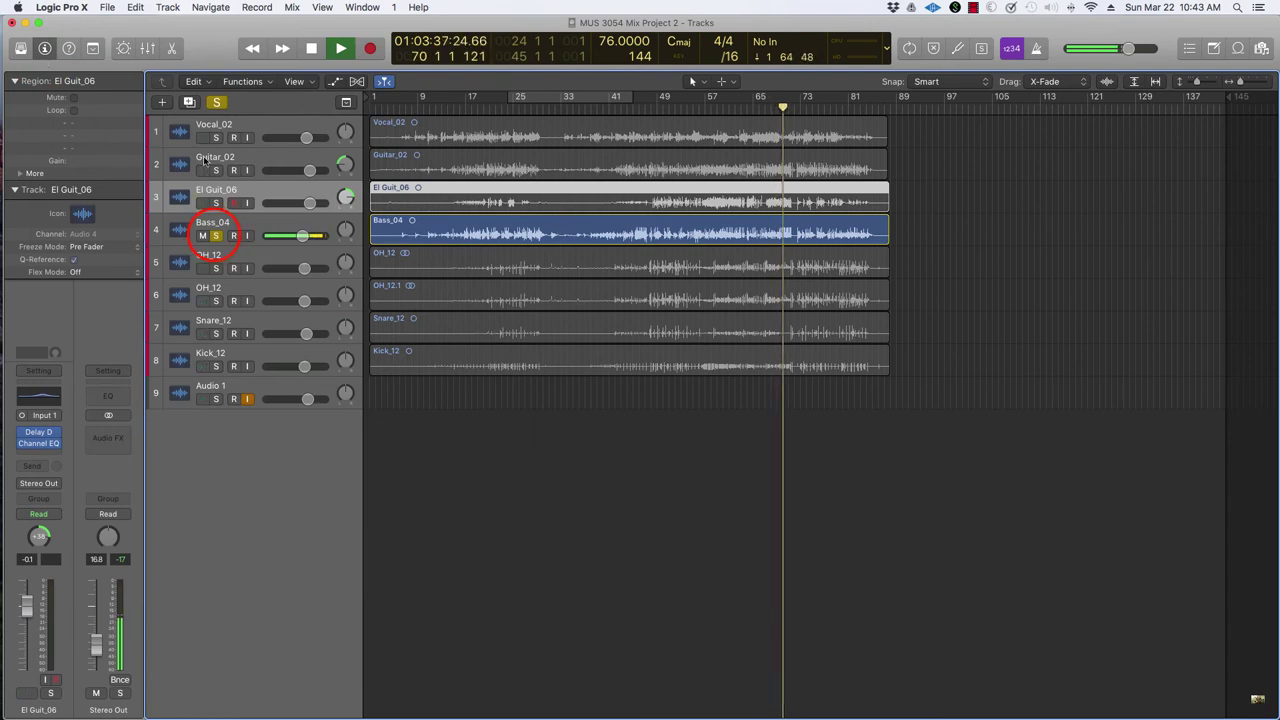
Solo Bass_04 with the overheads, snare and kick, and set a cycle range from bar 49
{"action": "left_click", "coordinate": [215, 235]}
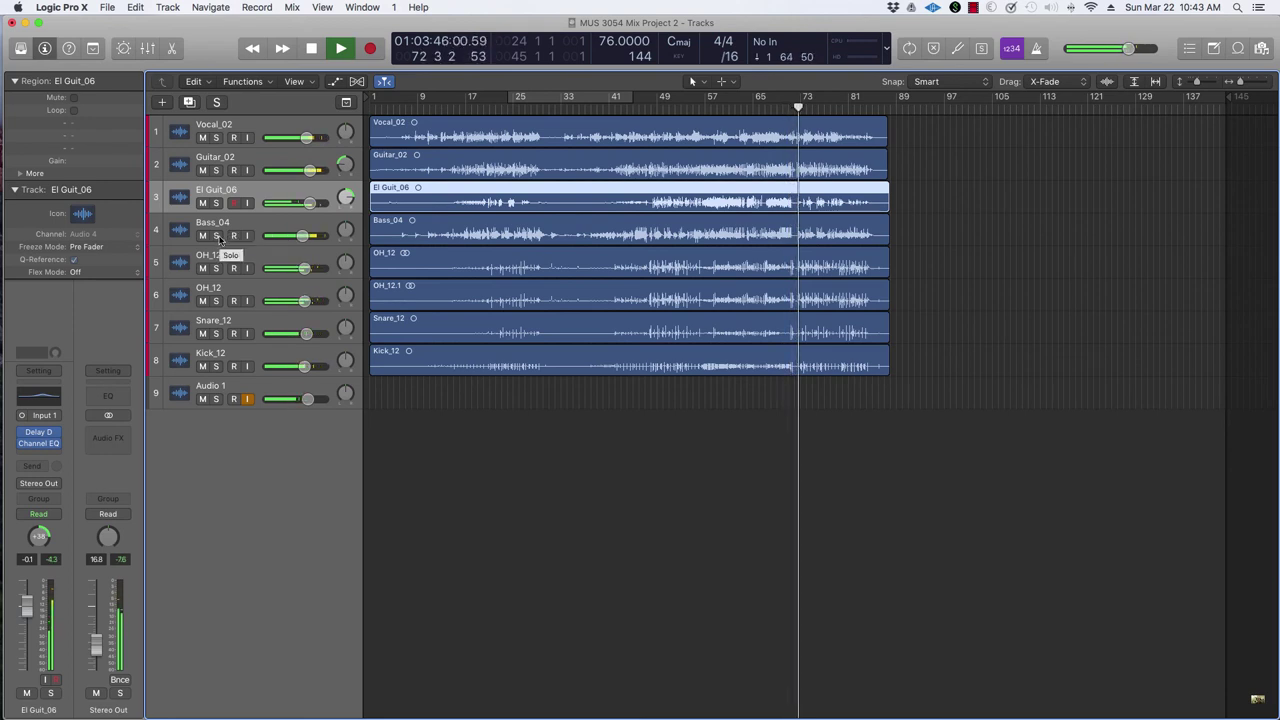
{"action": "key", "text": "space"}
{"action": "left_click", "coordinate": [216, 236]}
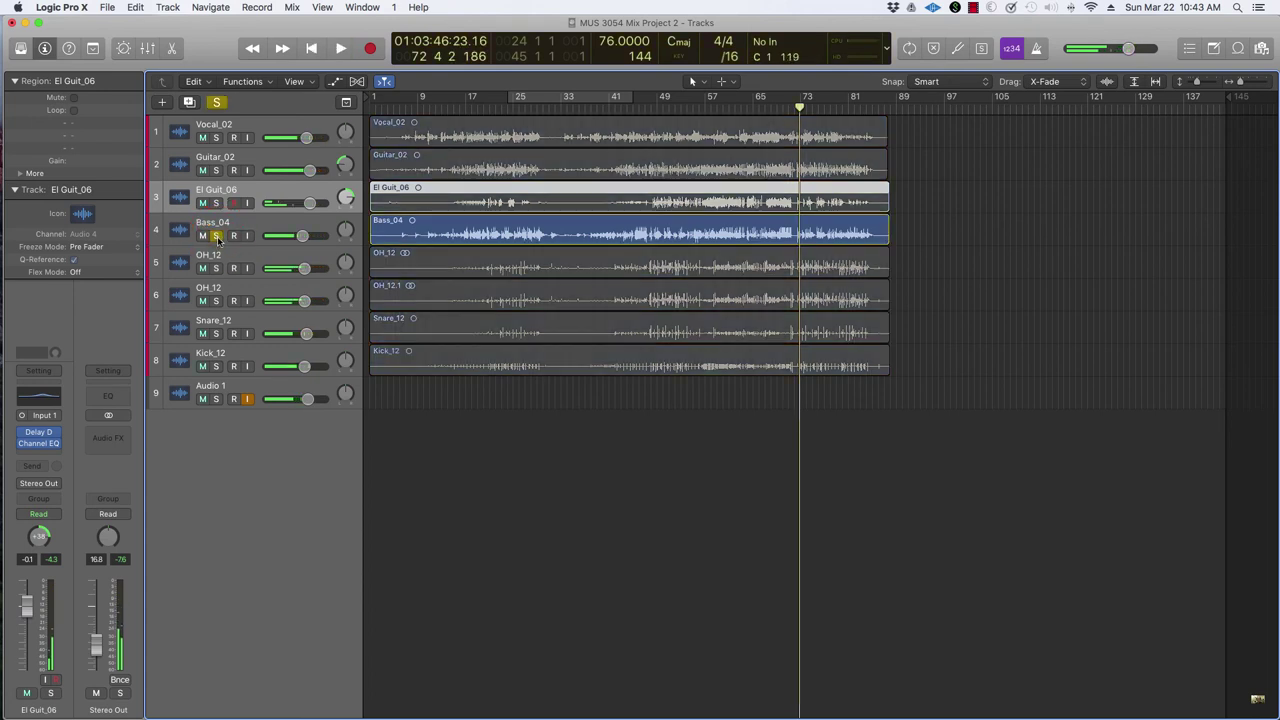
{"action": "left_click_drag", "start_coordinate": [214, 268], "coordinate": [220, 368]}
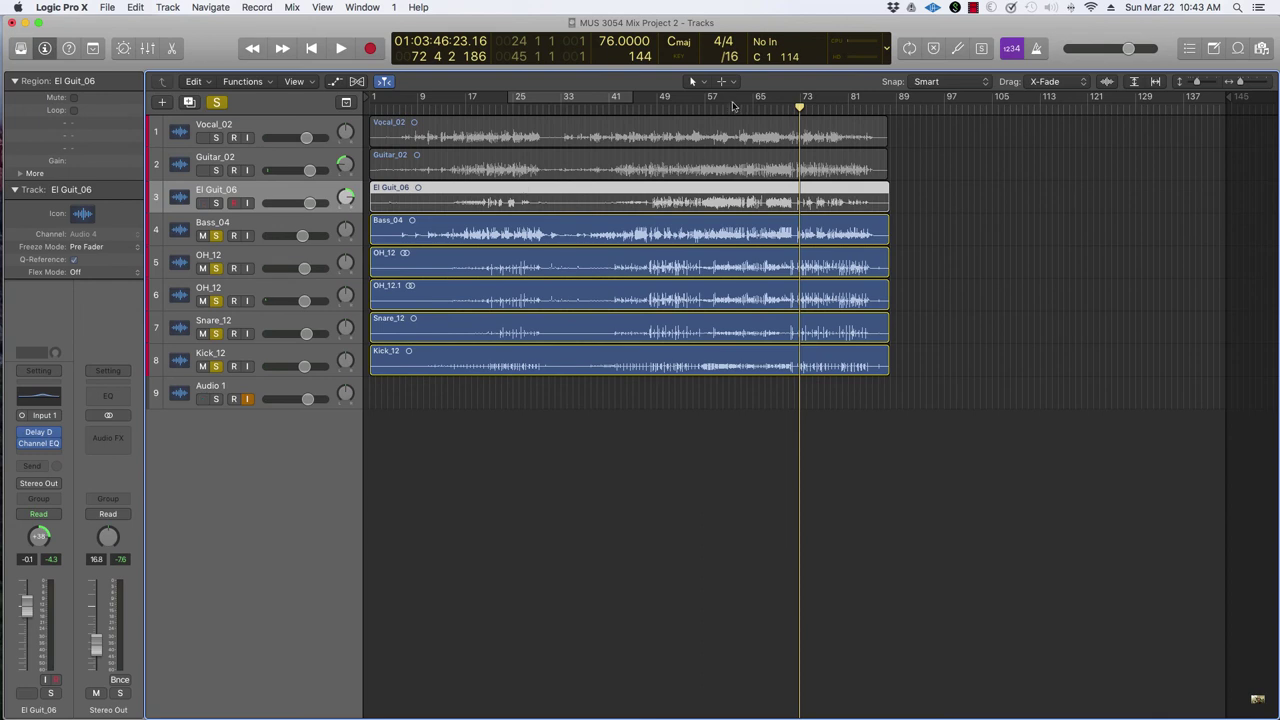
{"action": "left_click_drag", "start_coordinate": [590, 96], "coordinate": [710, 99]}
{"action": "left_click_drag", "start_coordinate": [758, 104], "coordinate": [733, 106]}
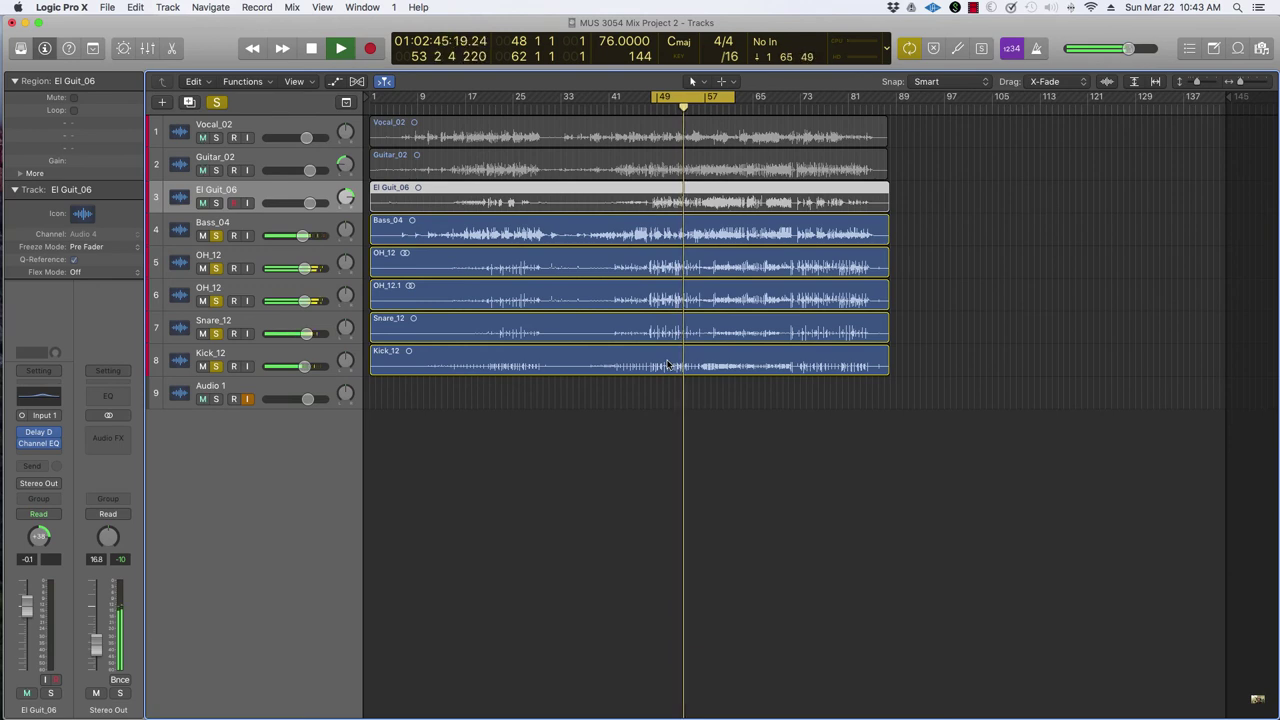
Clear the bass and drum solos, play the cycle range, and reopen the Mixer
{"action": "key", "text": "space"}
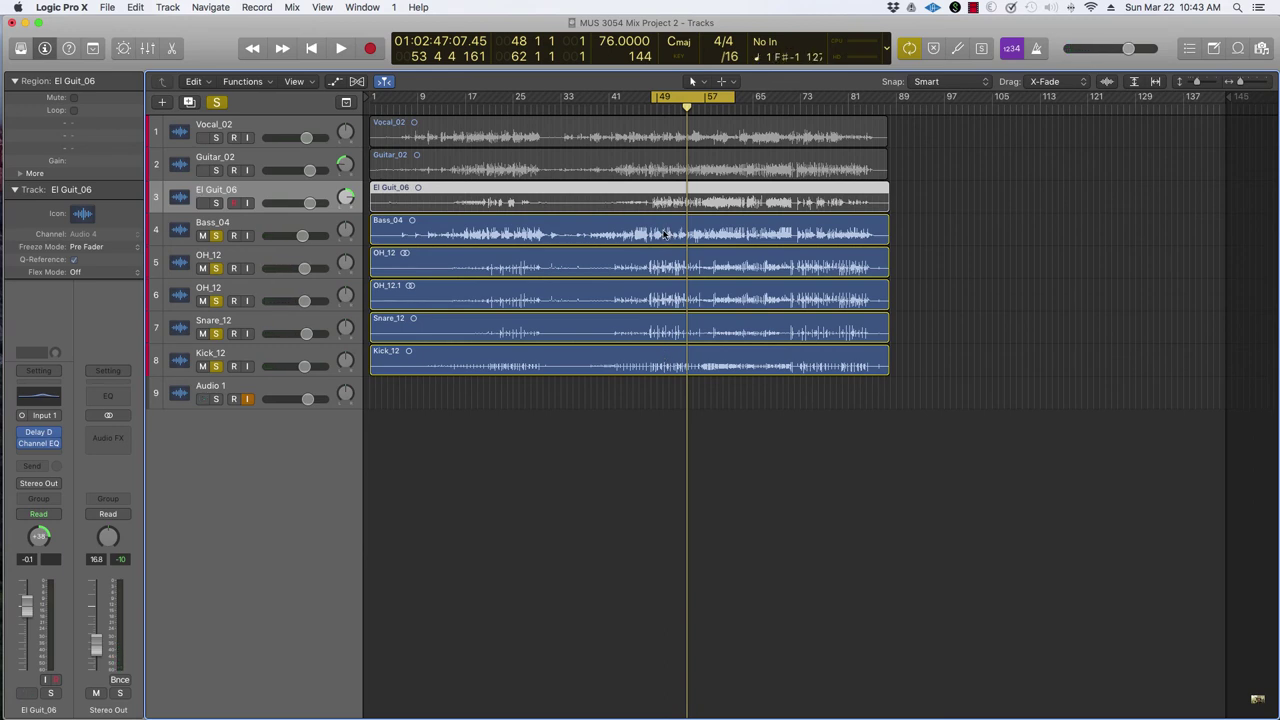
{"action": "left_click", "coordinate": [661, 233]}
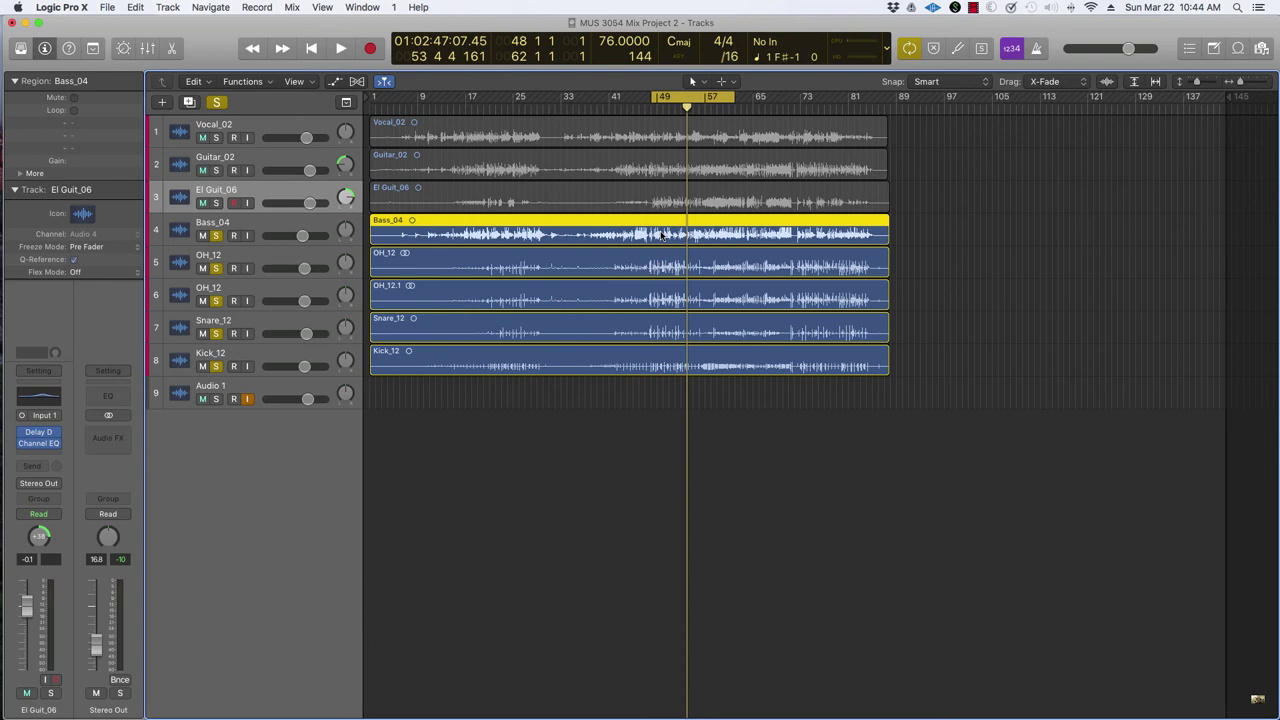
{"action": "left_click", "coordinate": [667, 366]}
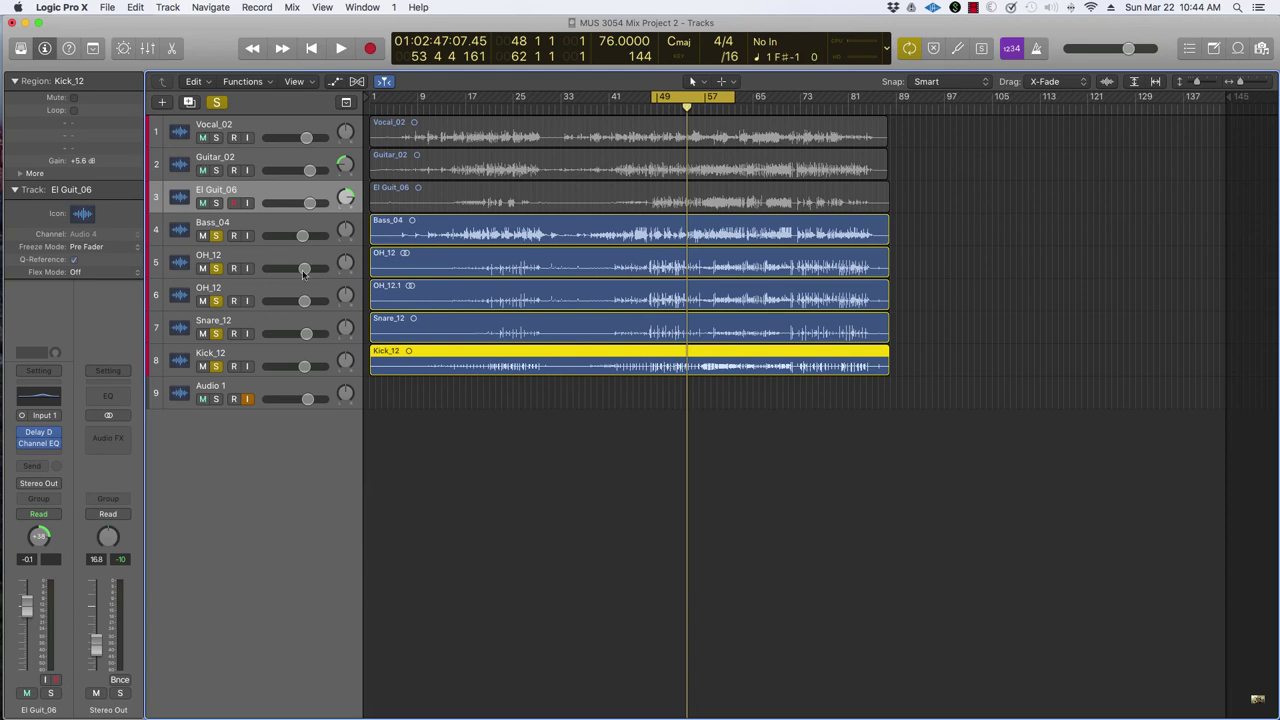
{"action": "left_click_drag", "start_coordinate": [212, 238], "coordinate": [212, 384]}
{"action": "key", "text": "space"}
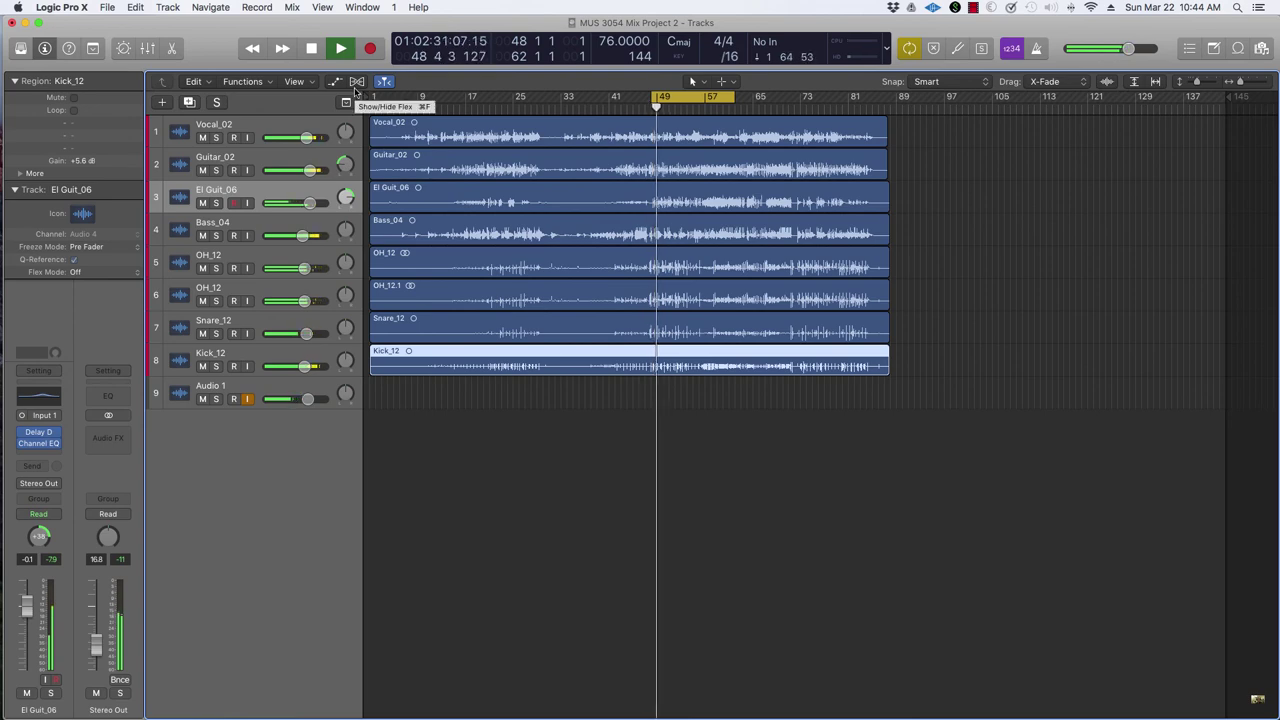
{"action": "key", "text": "super+2"}
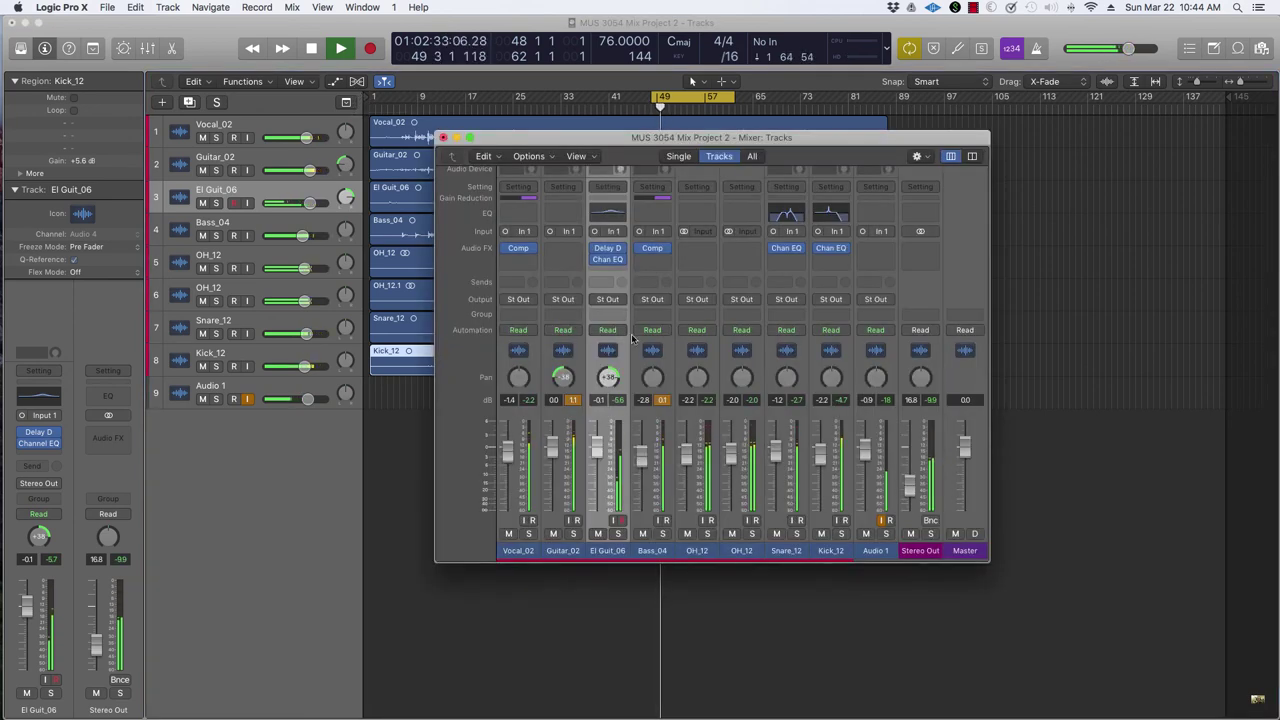
Lower the overheads, snare and kick about 3 dB and set Guitar_02 to -4.2 dB
{"action": "left_click", "coordinate": [697, 552]}
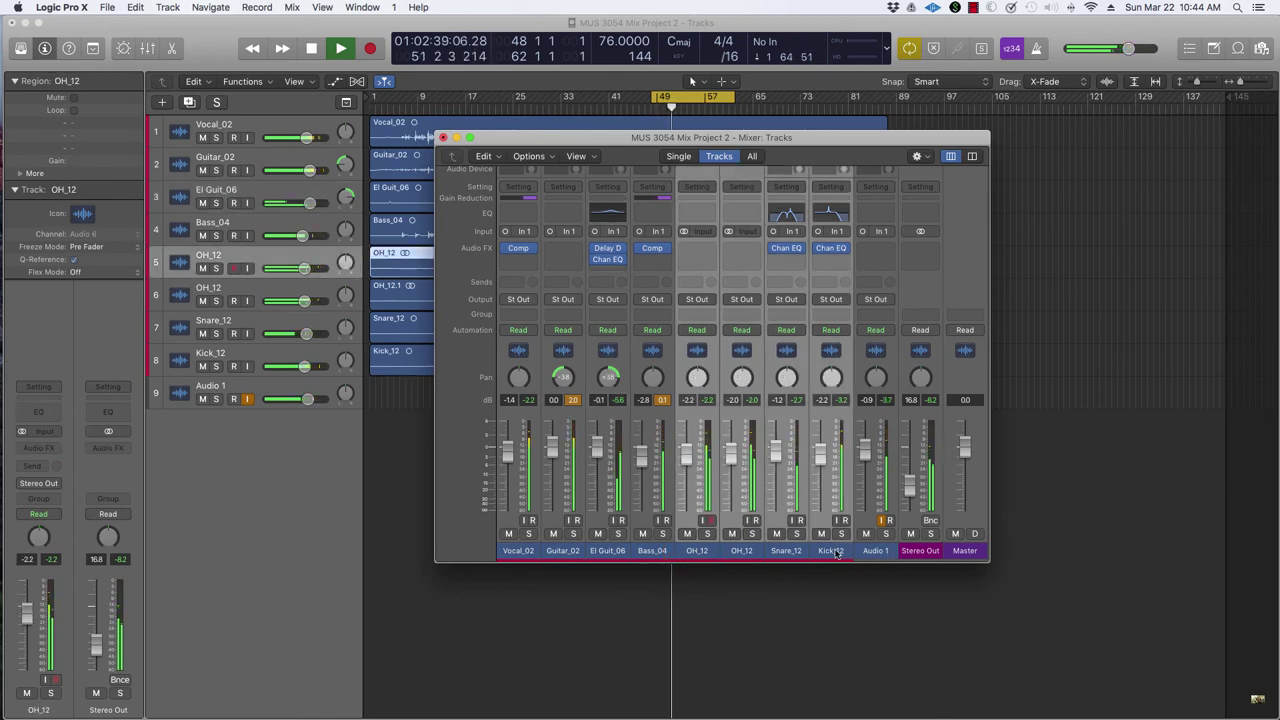
{"action": "left_click_drag", "start_coordinate": [686, 452], "coordinate": [686, 465]}
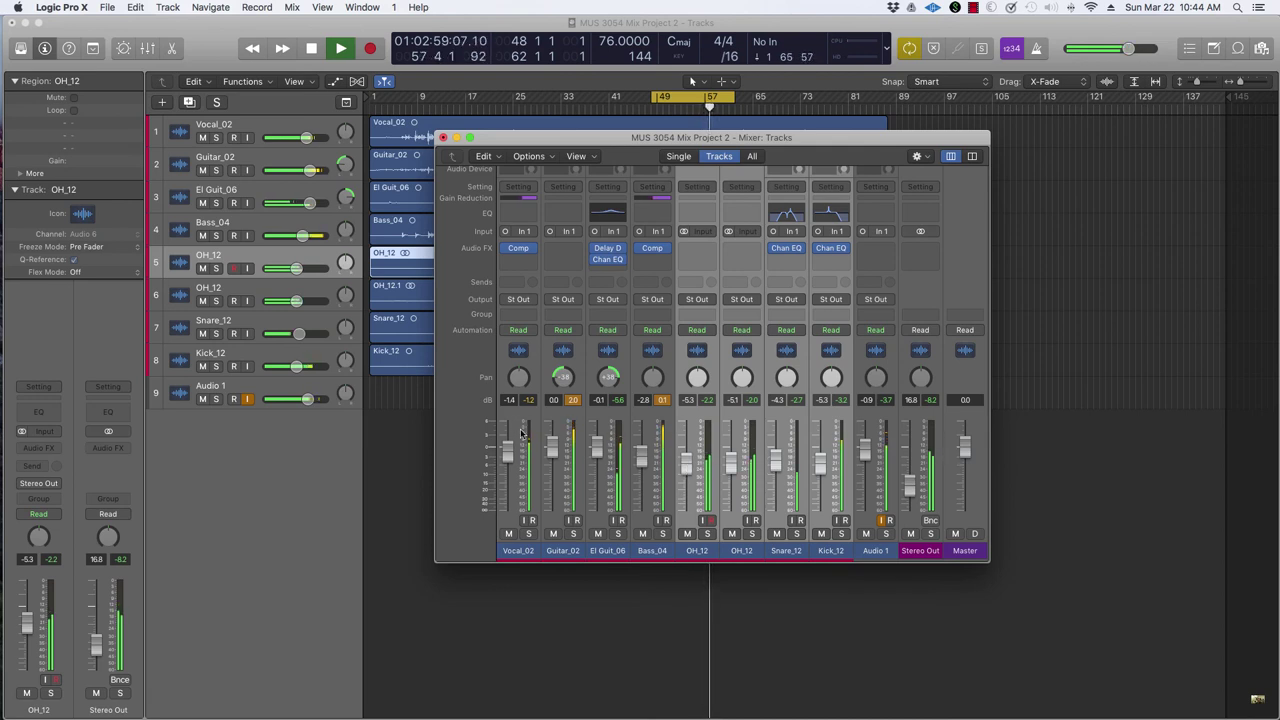
{"action": "left_click_drag", "start_coordinate": [553, 443], "coordinate": [553, 462]}
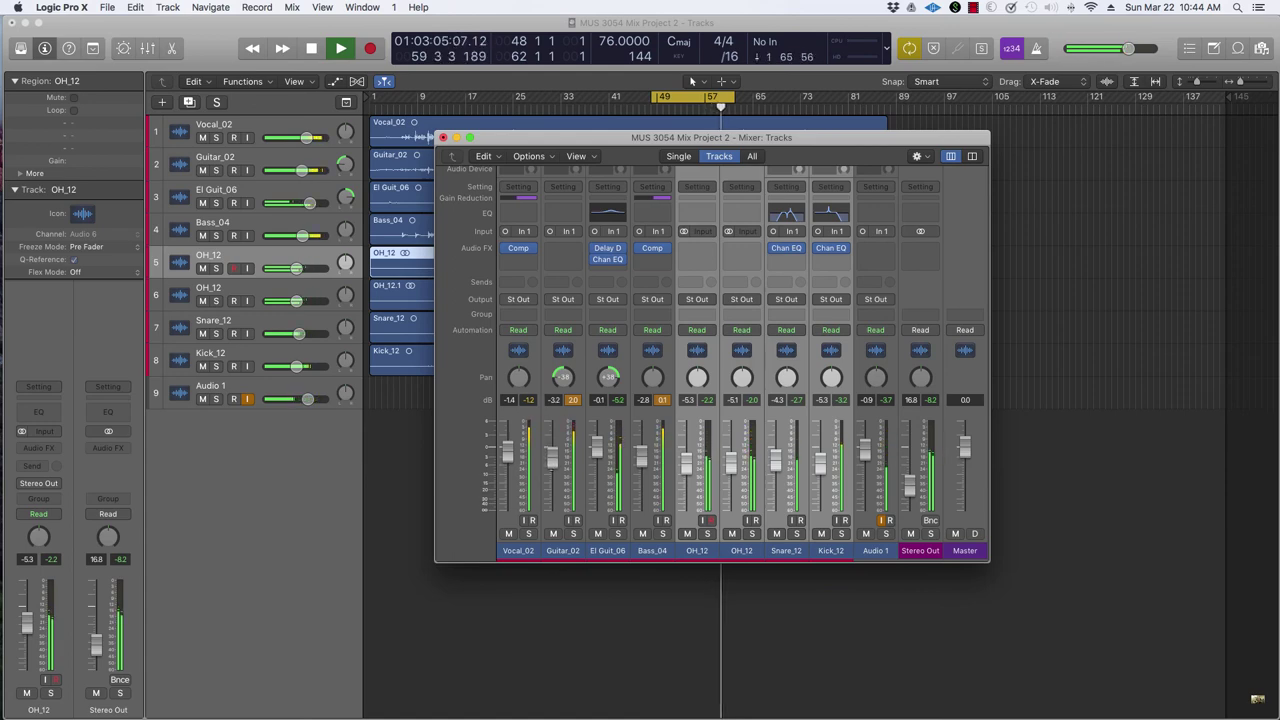
{"action": "left_click", "coordinate": [553, 468]}
{"action": "left_click_drag", "start_coordinate": [553, 470], "coordinate": [553, 473]}
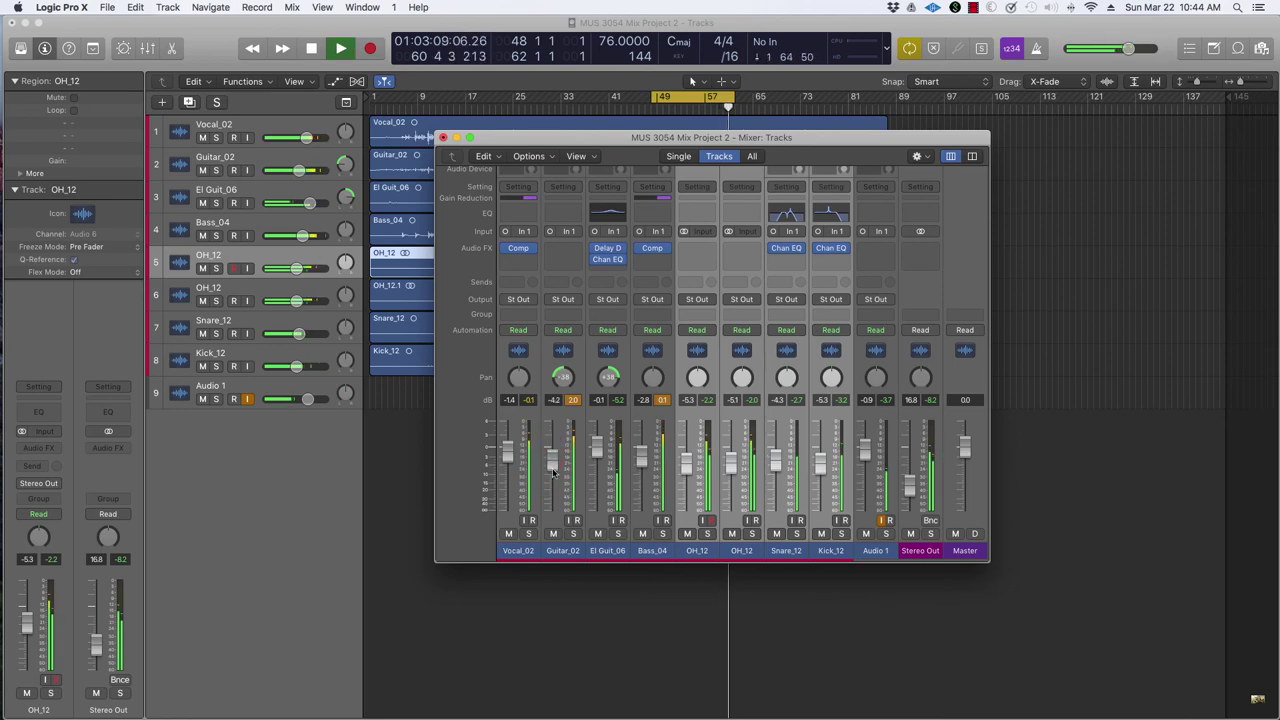
{"action": "key", "text": "space"}
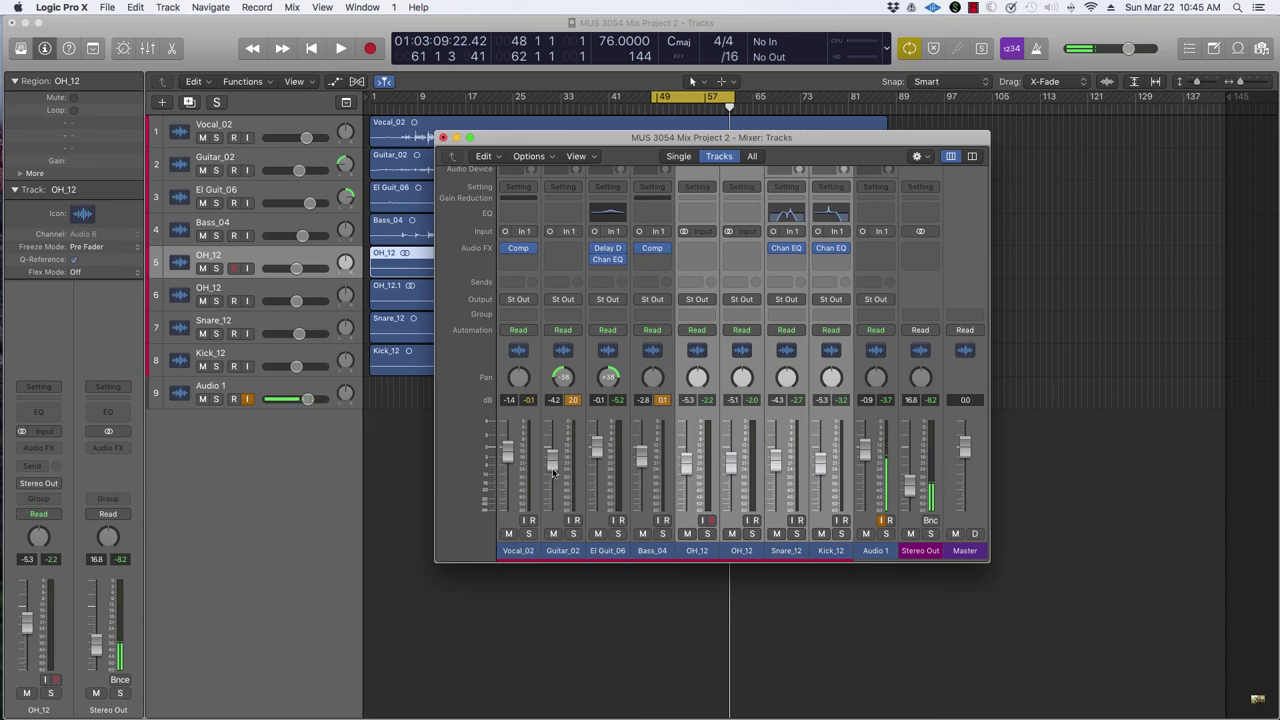
Route both OH_12 strips and Snare_12 to Bus 1, creating the Aux 1 return
{"action": "left_click", "coordinate": [786, 551]}
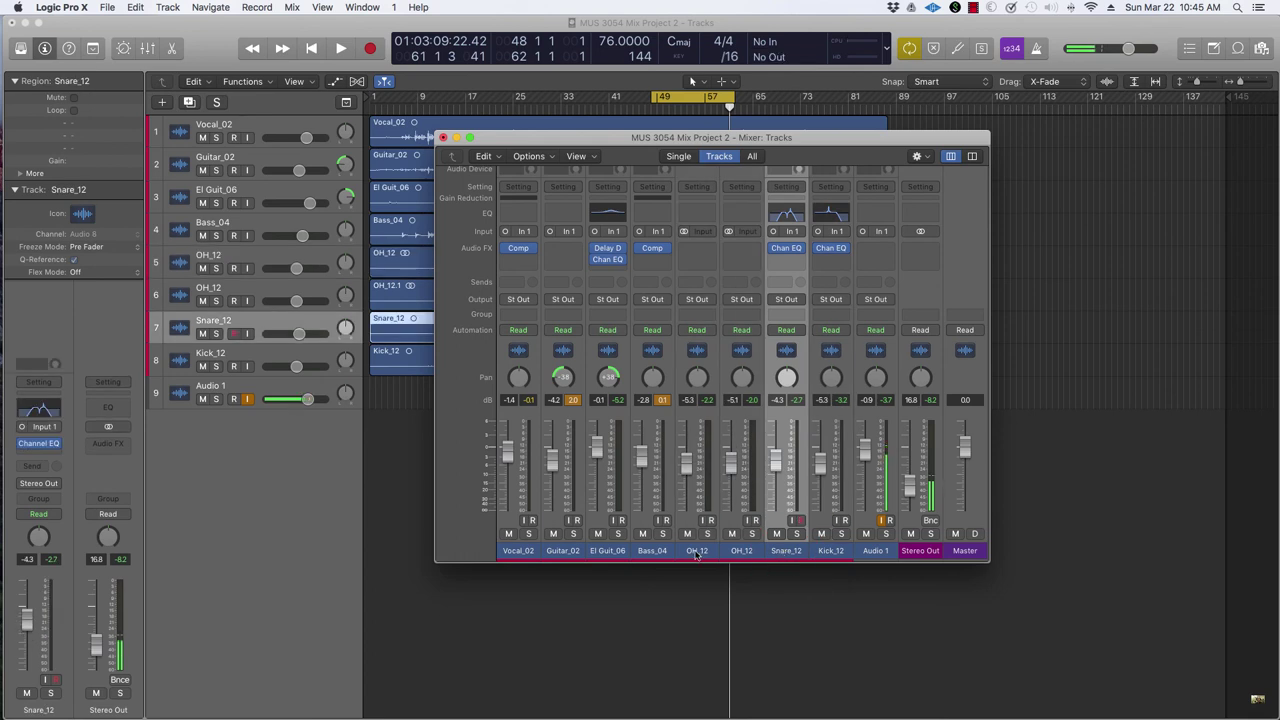
{"action": "left_click", "coordinate": [463, 290]}
{"action": "left_click", "coordinate": [700, 551]}
{"action": "left_click", "coordinate": [700, 551]}
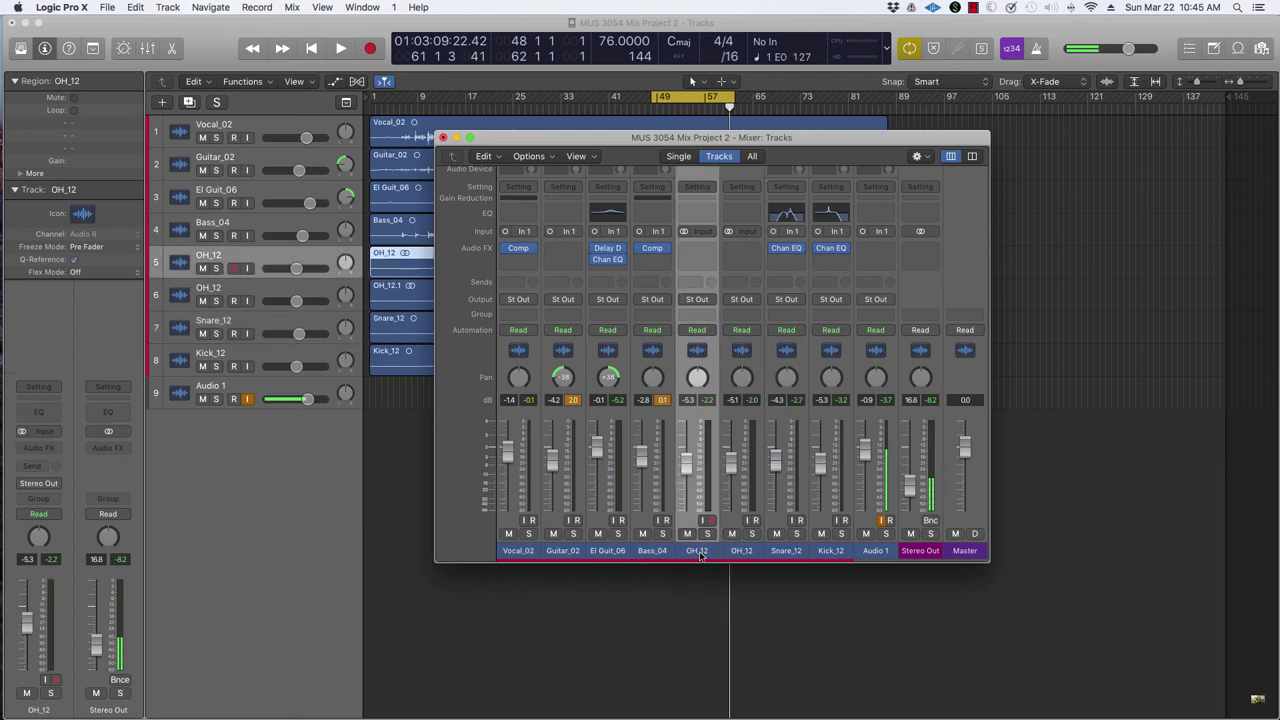
{"action": "left_click", "coordinate": [801, 551], "text": "shift"}
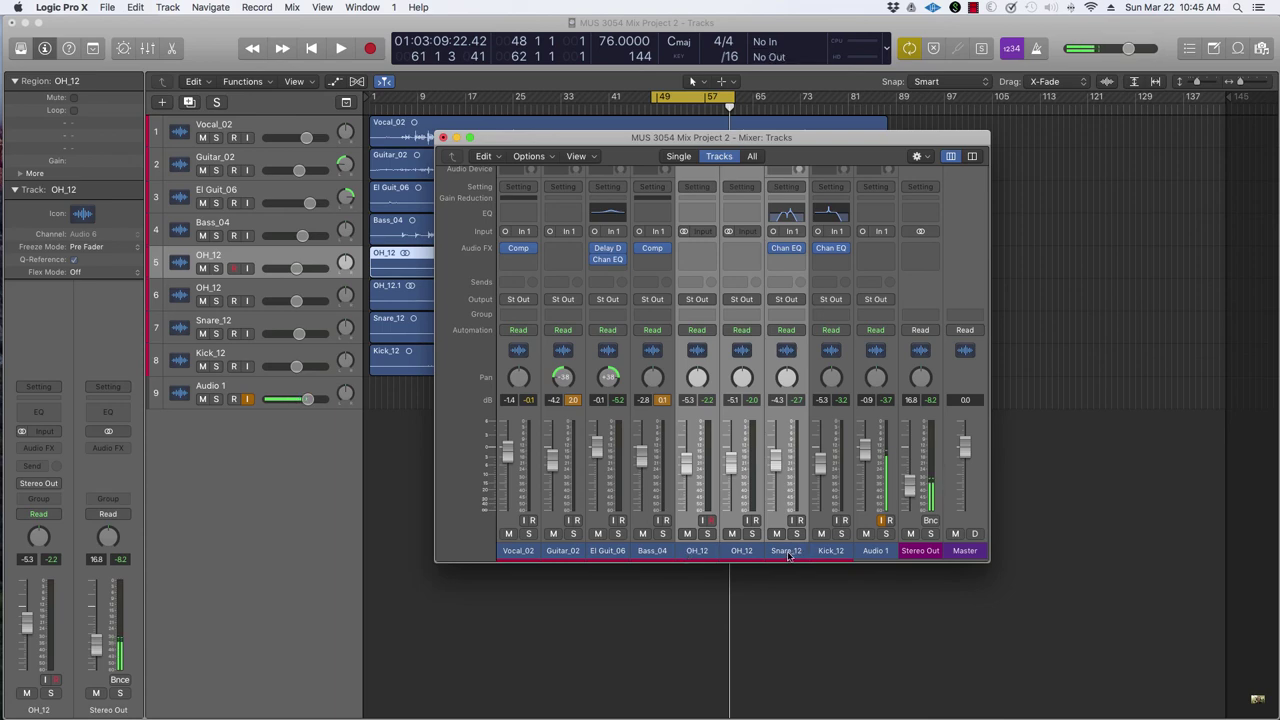
{"action": "left_click", "coordinate": [700, 289]}
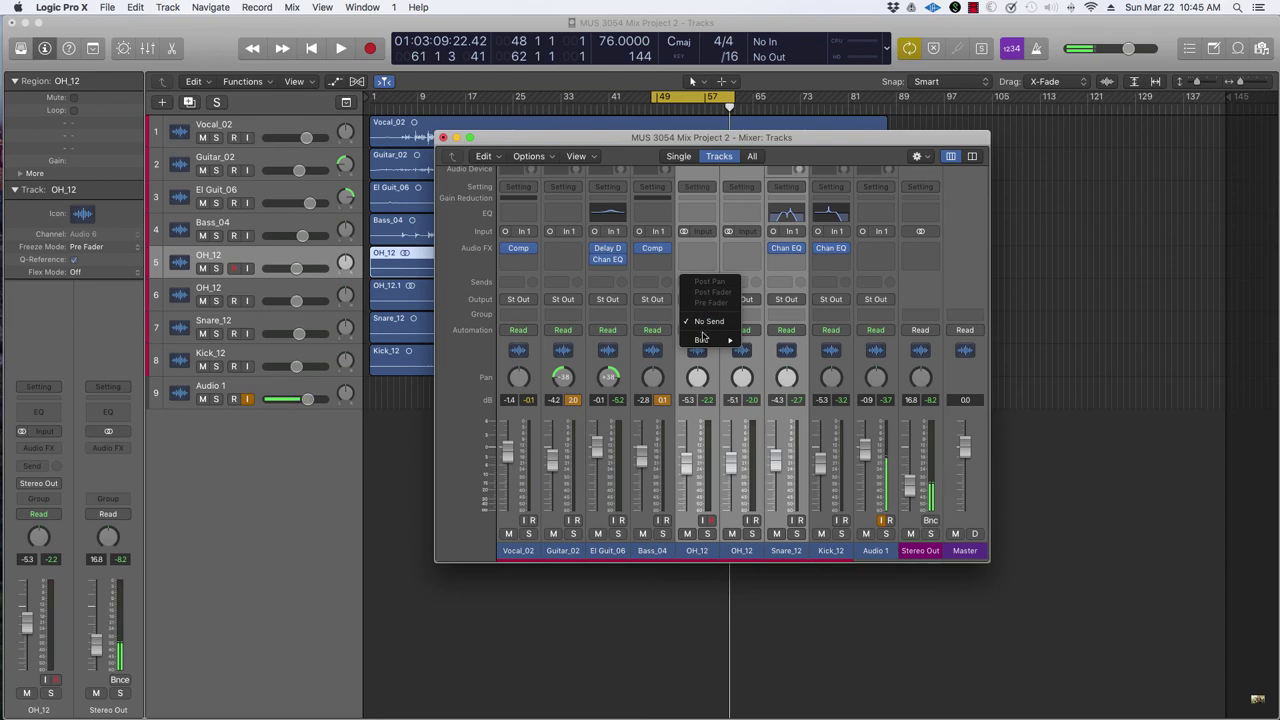
{"action": "mouse_move", "coordinate": [702, 339]}
{"action": "left_click", "coordinate": [777, 299]}
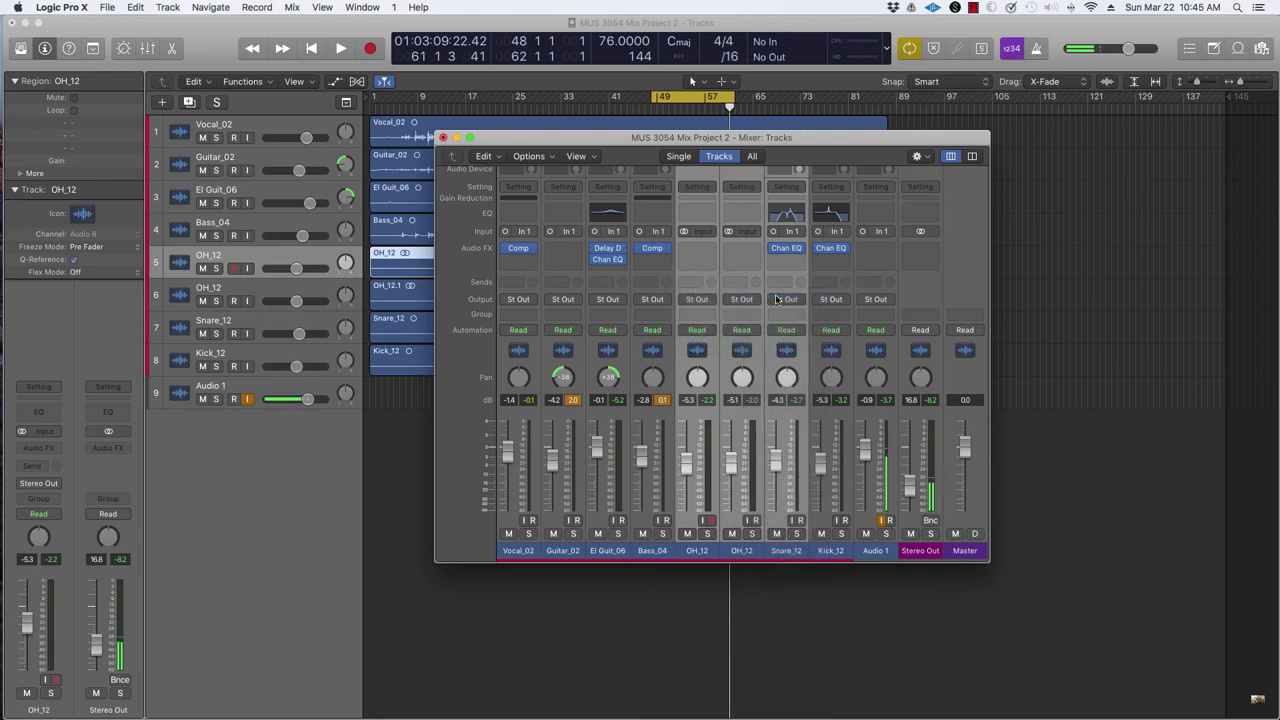
{"action": "left_click", "coordinate": [919, 549]}
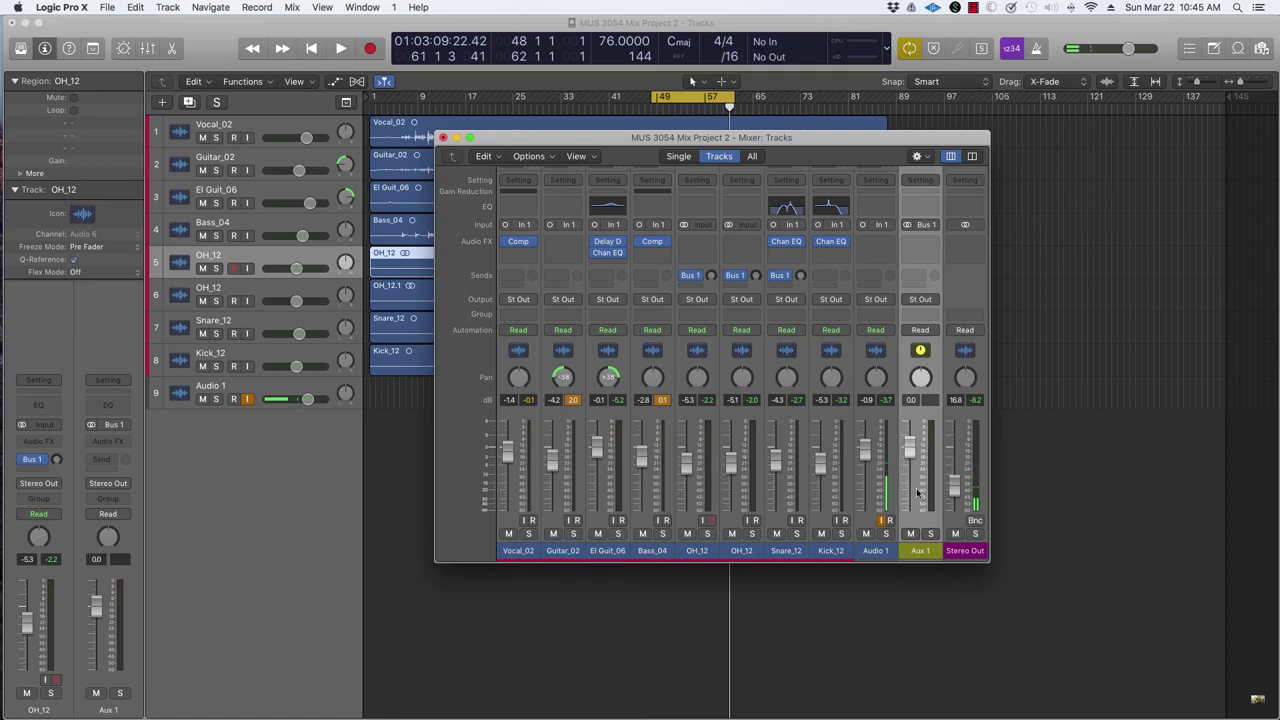
Rename the Aux 1 channel to Reverb
{"action": "double_click", "coordinate": [919, 550]}
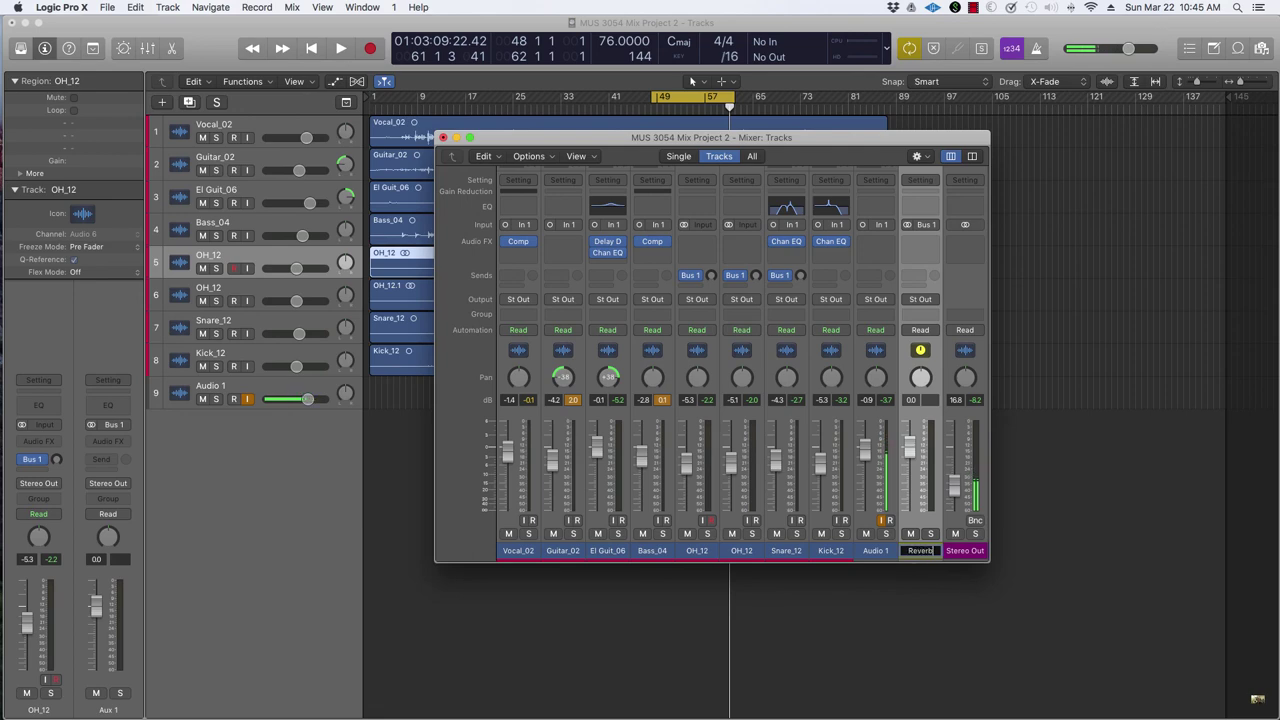
{"action": "key", "text": "Return"}
{"action": "left_click", "coordinate": [457, 243]}
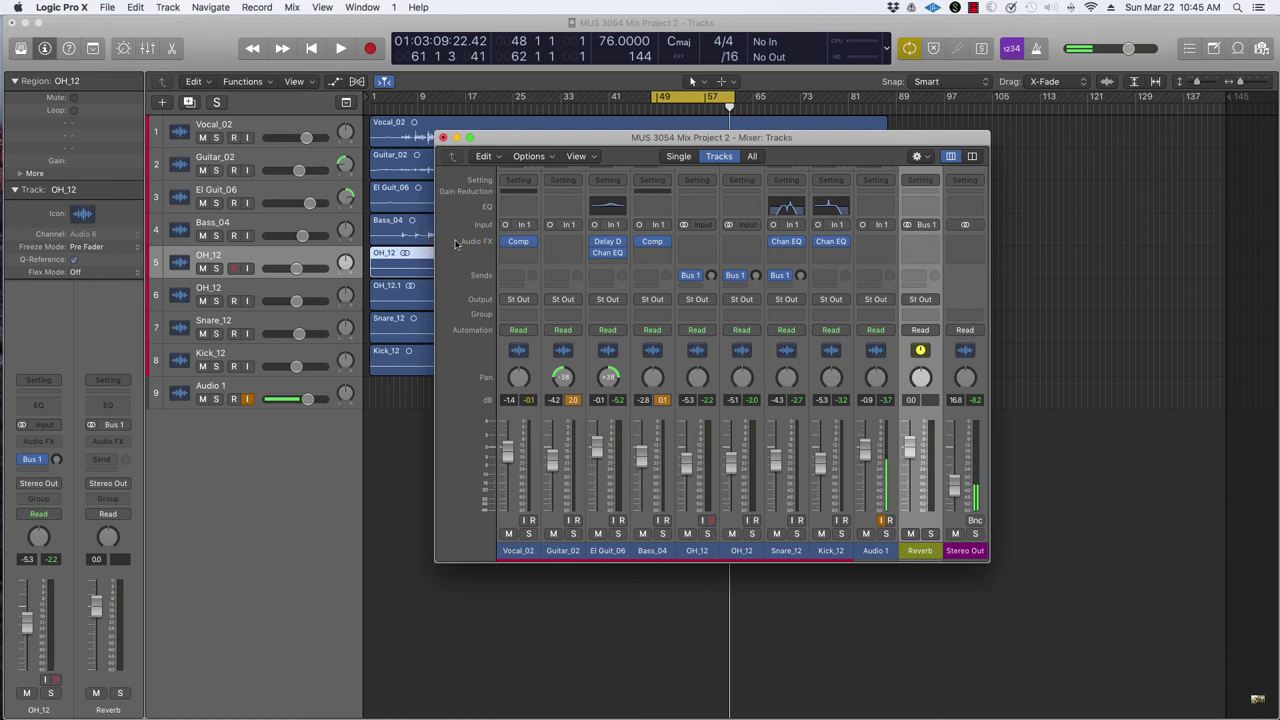
Insert a stereo PlatinumVerb on Reverb and load the Bright Long Verb preset
{"action": "left_click", "coordinate": [932, 241]}
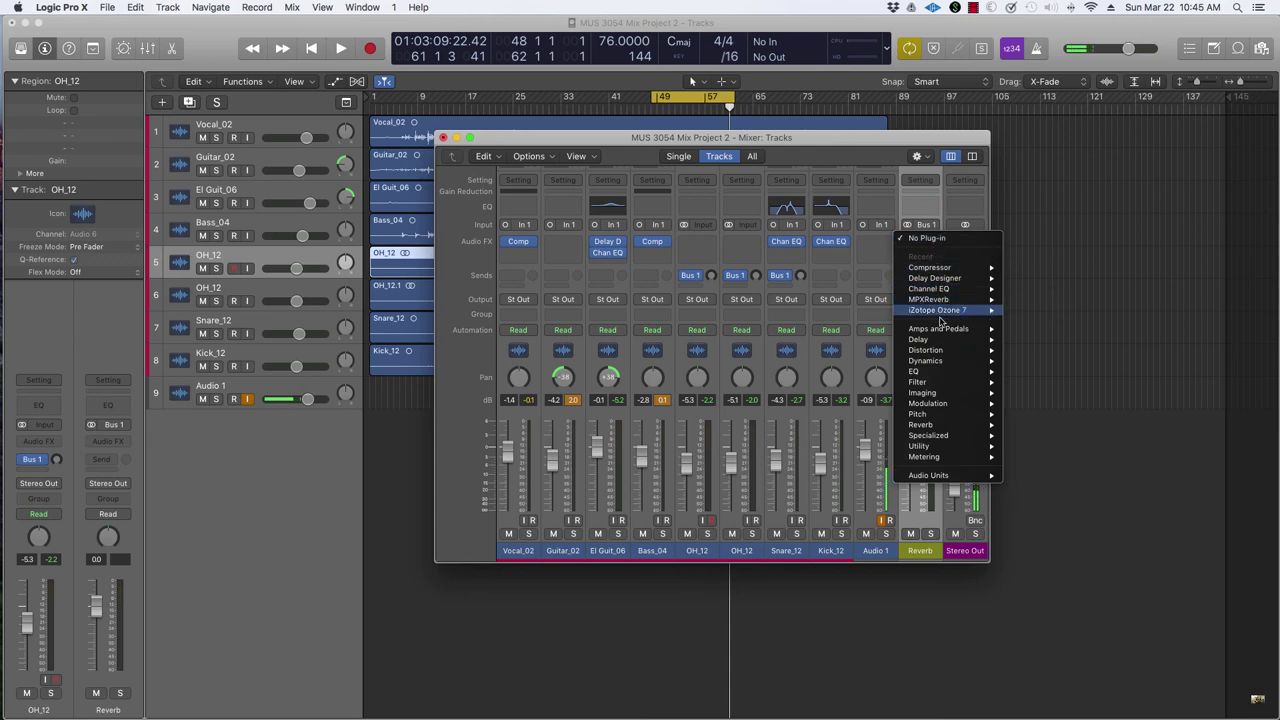
{"action": "mouse_move", "coordinate": [945, 428]}
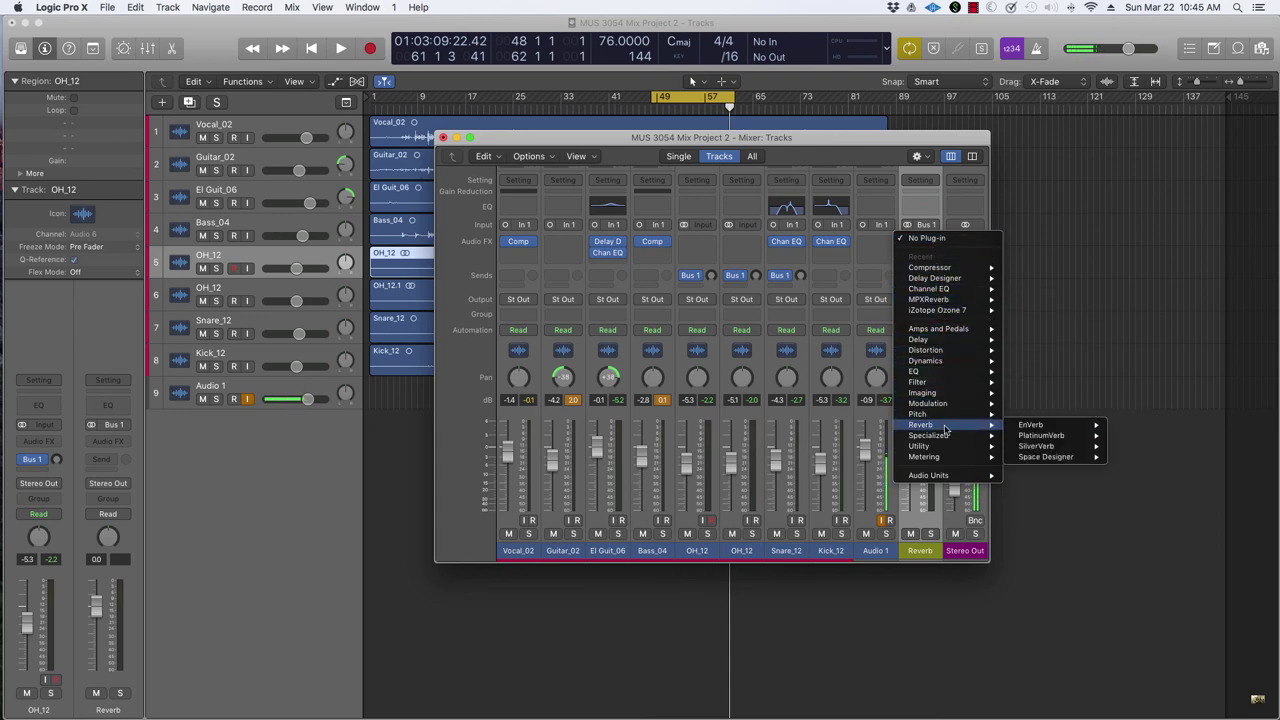
{"action": "mouse_move", "coordinate": [1062, 441]}
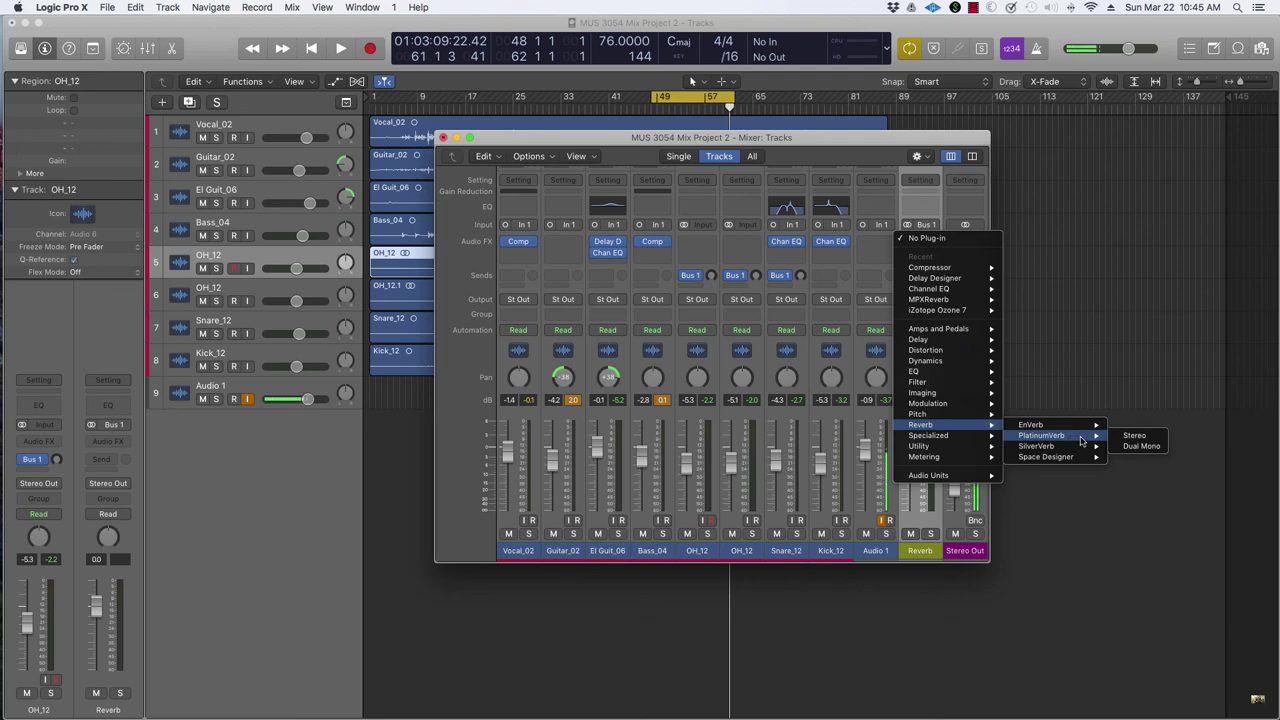
{"action": "left_click", "coordinate": [1135, 436]}
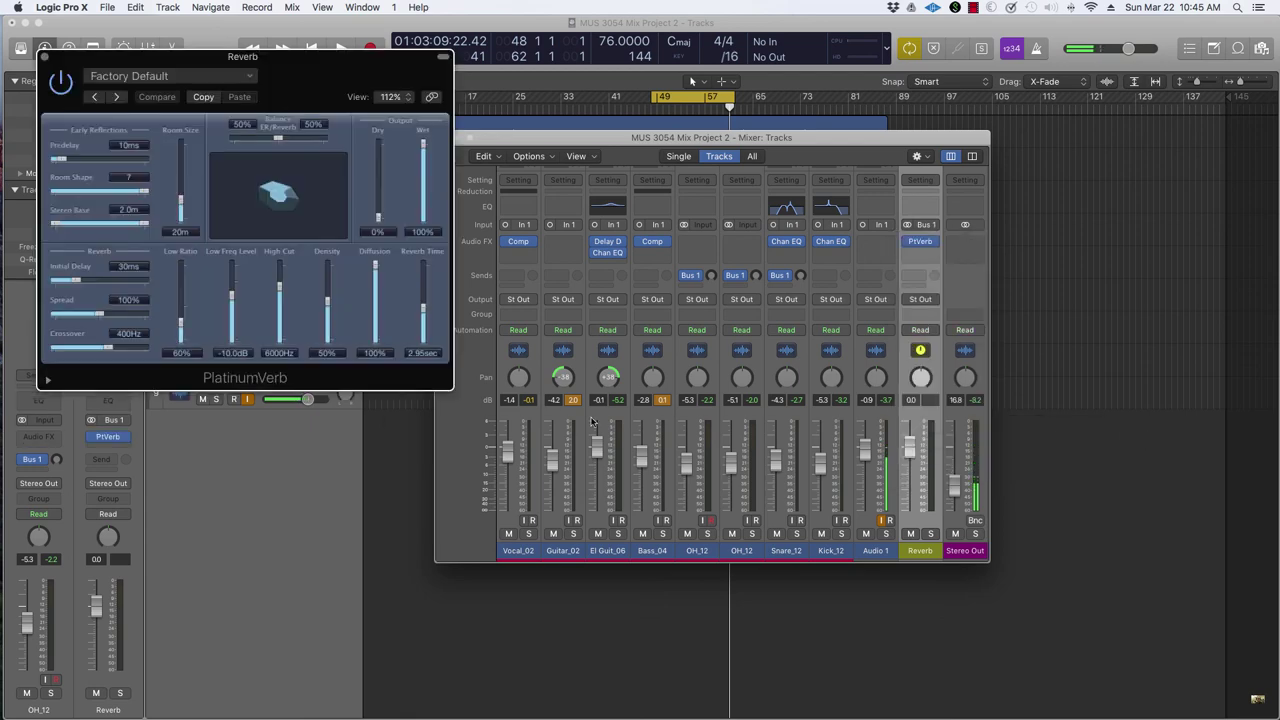
{"action": "left_click", "coordinate": [242, 78]}
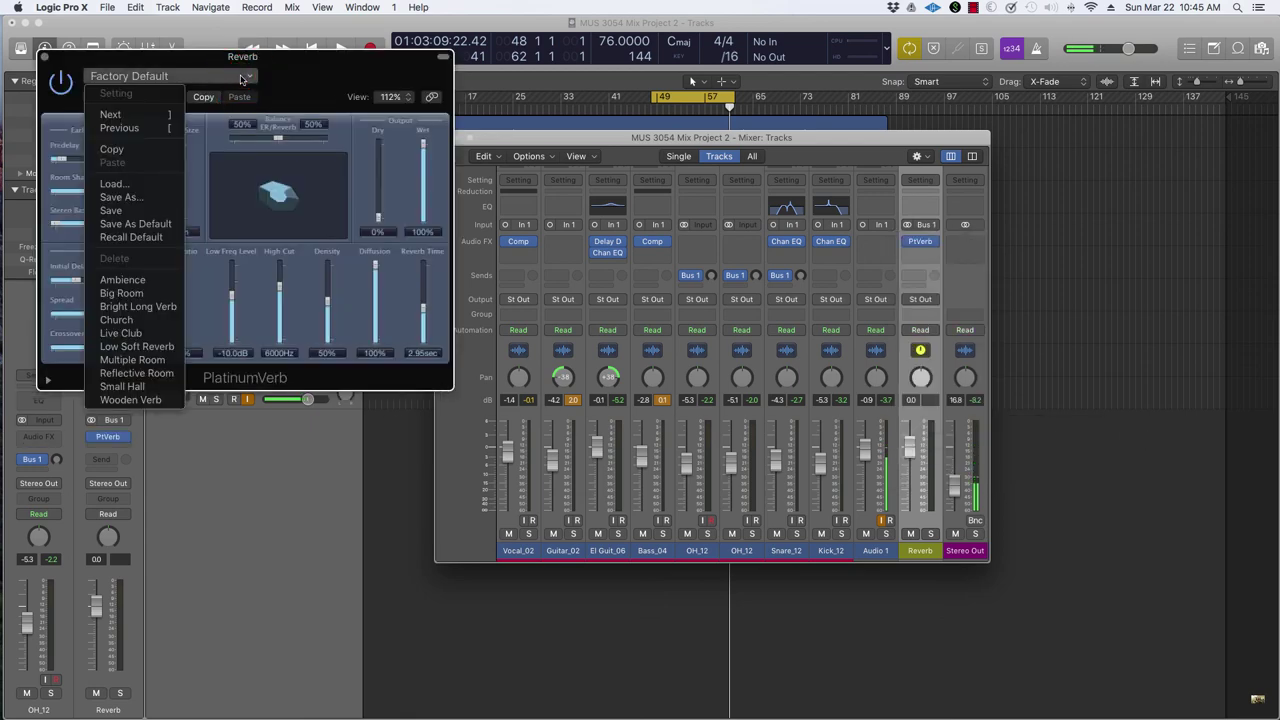
{"action": "left_click", "coordinate": [153, 307]}
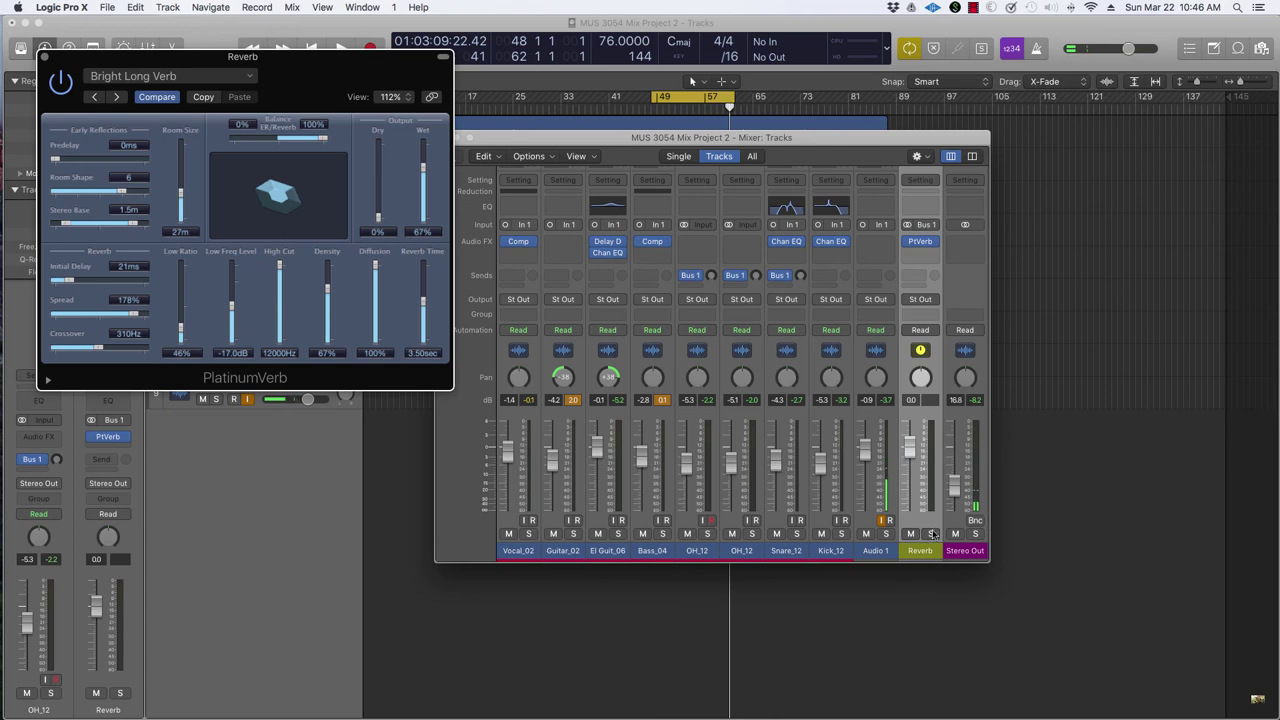
Adjust Snare_12's Bus 1 reverb send during playback, and set an OH_12 send to about -19 dB
{"action": "left_click", "coordinate": [786, 546]}
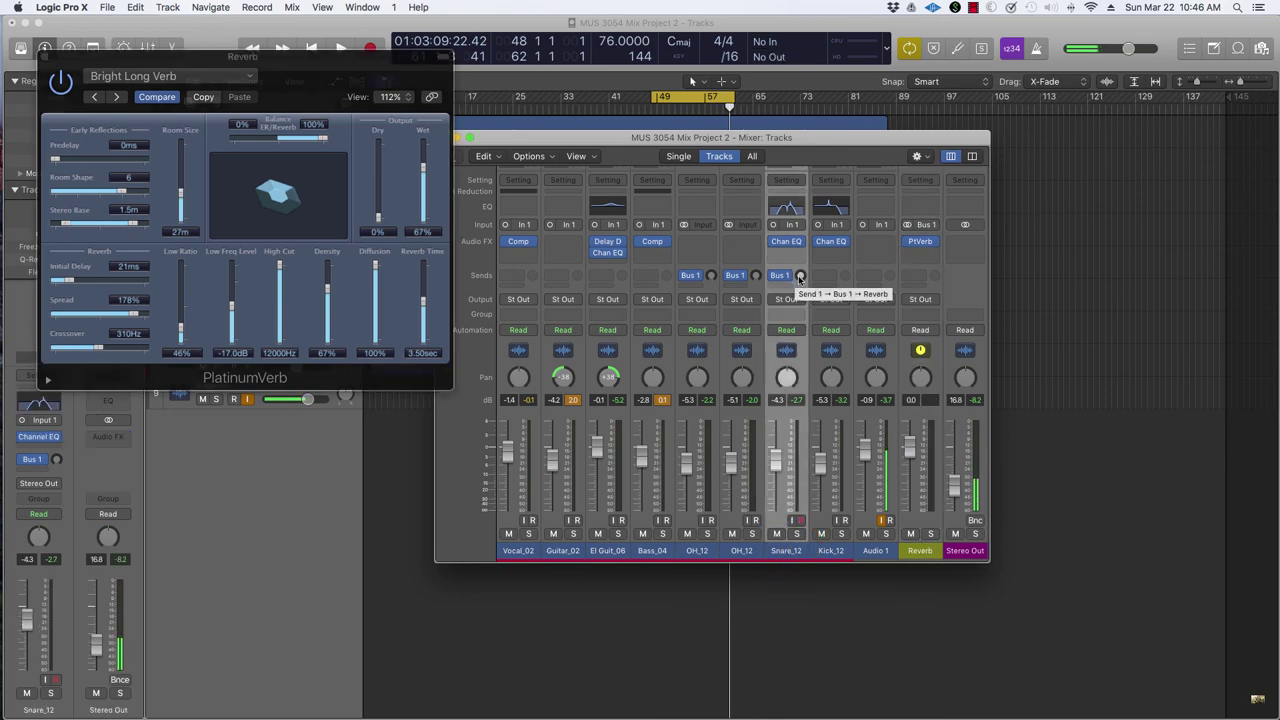
{"action": "key", "text": "space"}
{"action": "left_click_drag", "start_coordinate": [800, 276], "coordinate": [800, 242]}
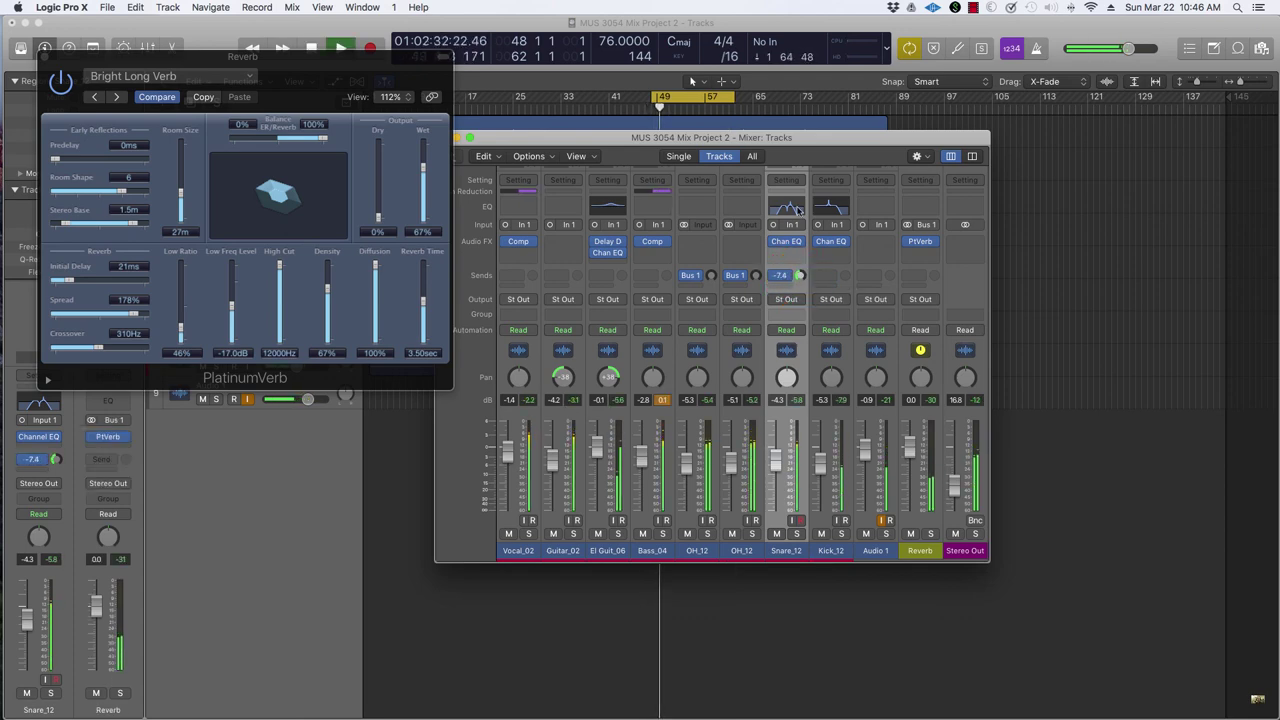
{"action": "left_click", "coordinate": [797, 534]}
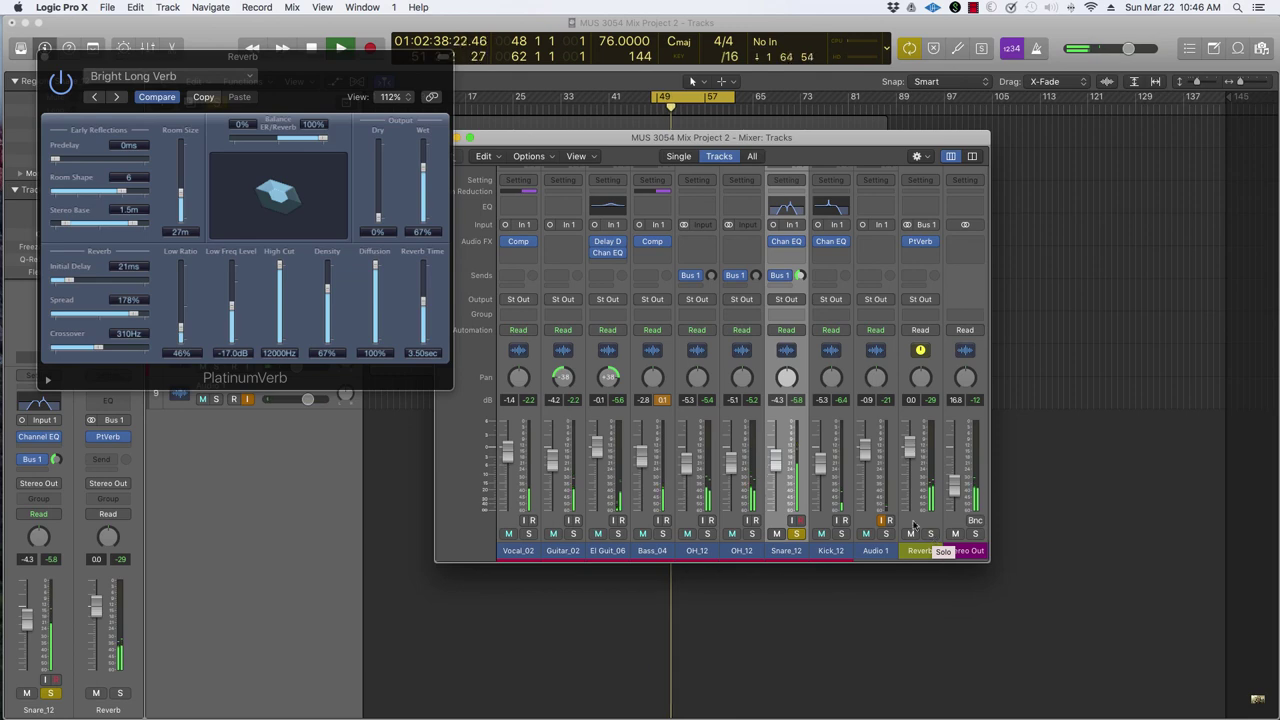
{"action": "left_click", "coordinate": [797, 276]}
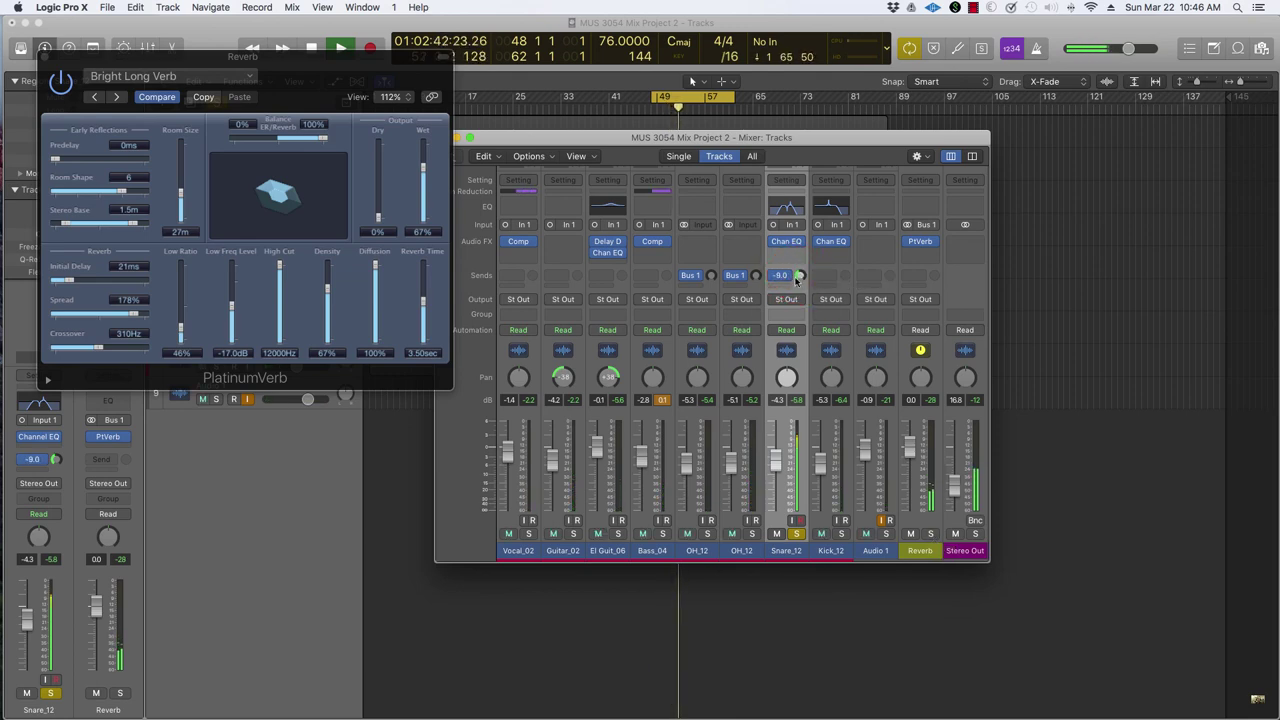
{"action": "left_click", "coordinate": [797, 534]}
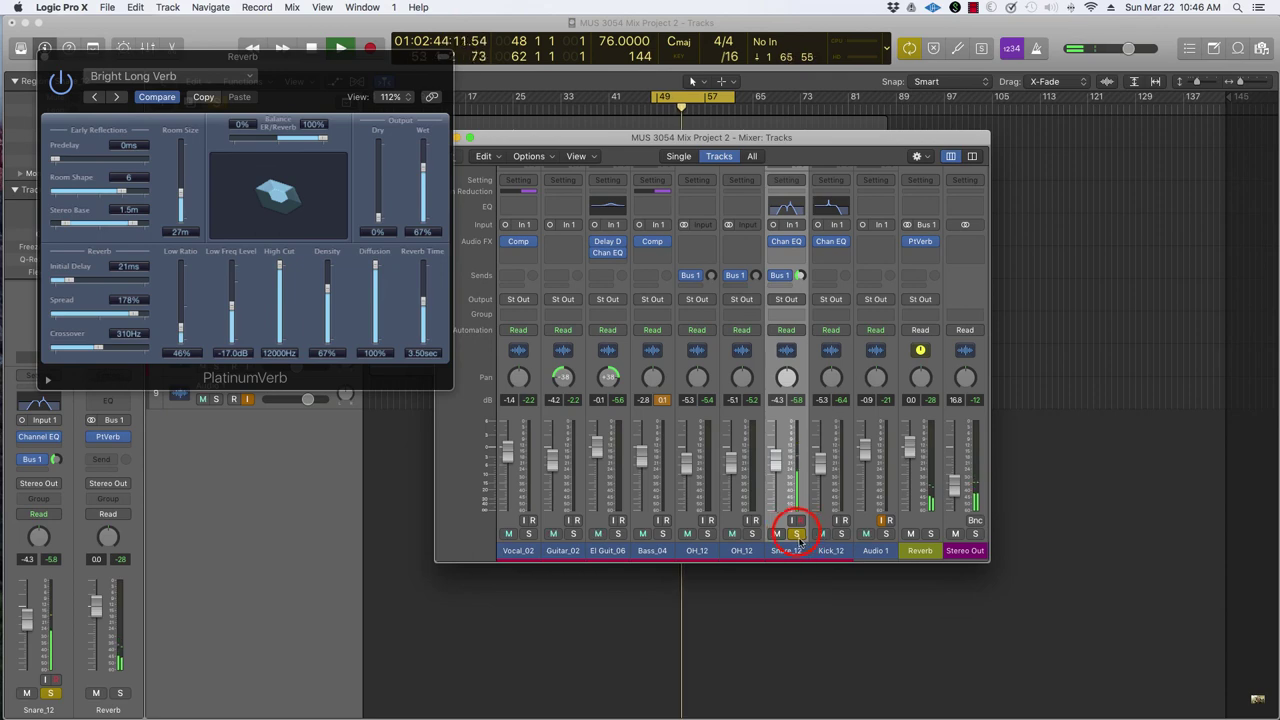
{"action": "left_click", "coordinate": [798, 278]}
{"action": "left_click_drag", "start_coordinate": [755, 275], "coordinate": [713, 308]}
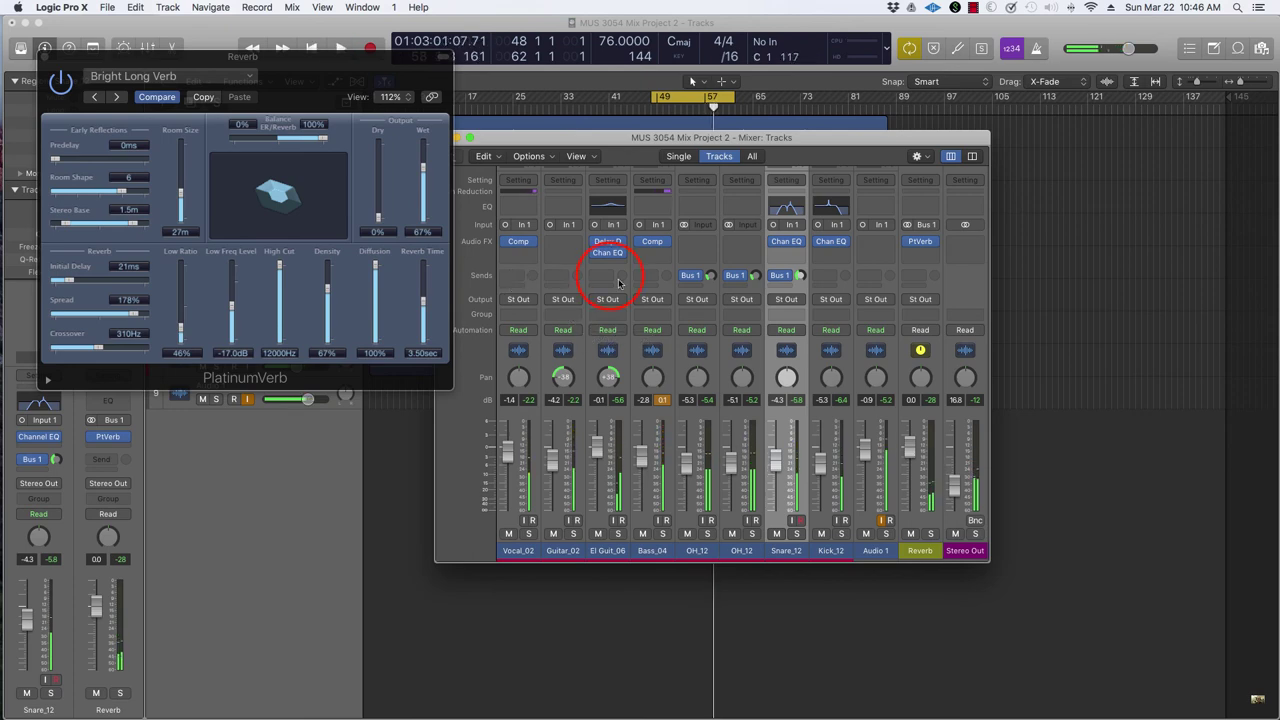
Add a Bus 1 reverb send on El Guit_06 and set its level during playback
{"action": "left_click", "coordinate": [610, 279]}
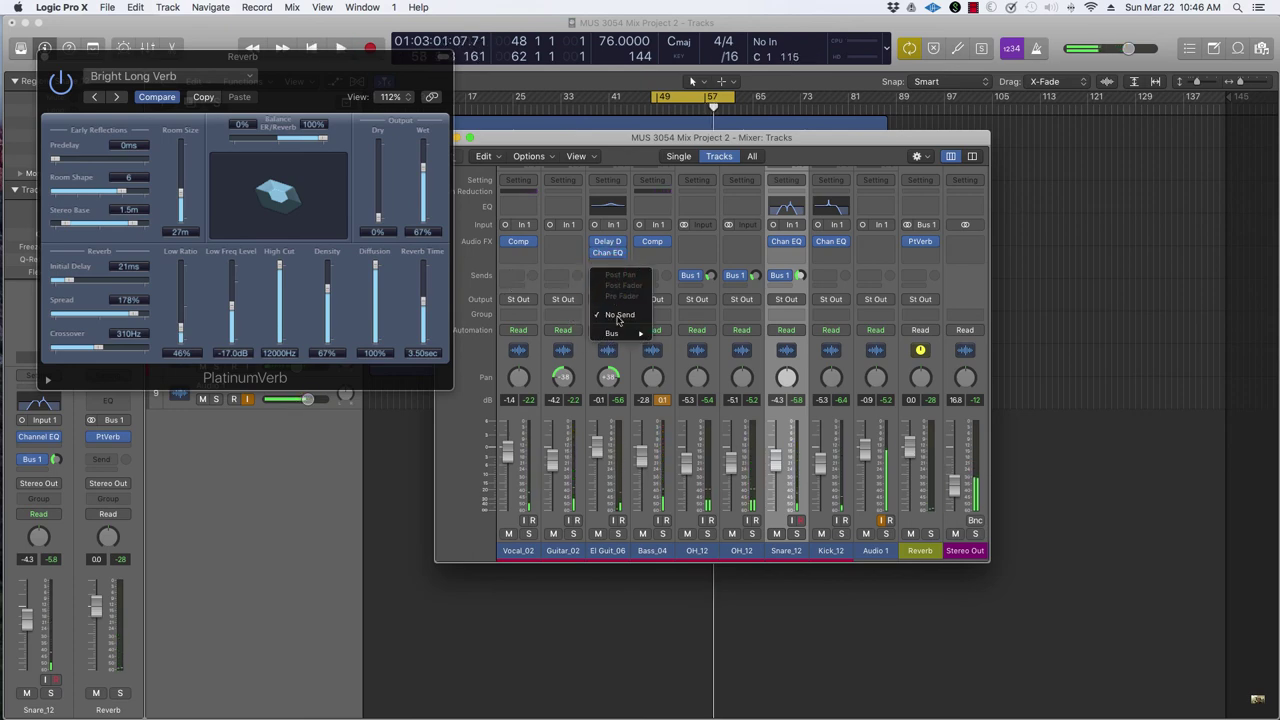
{"action": "mouse_move", "coordinate": [618, 336]}
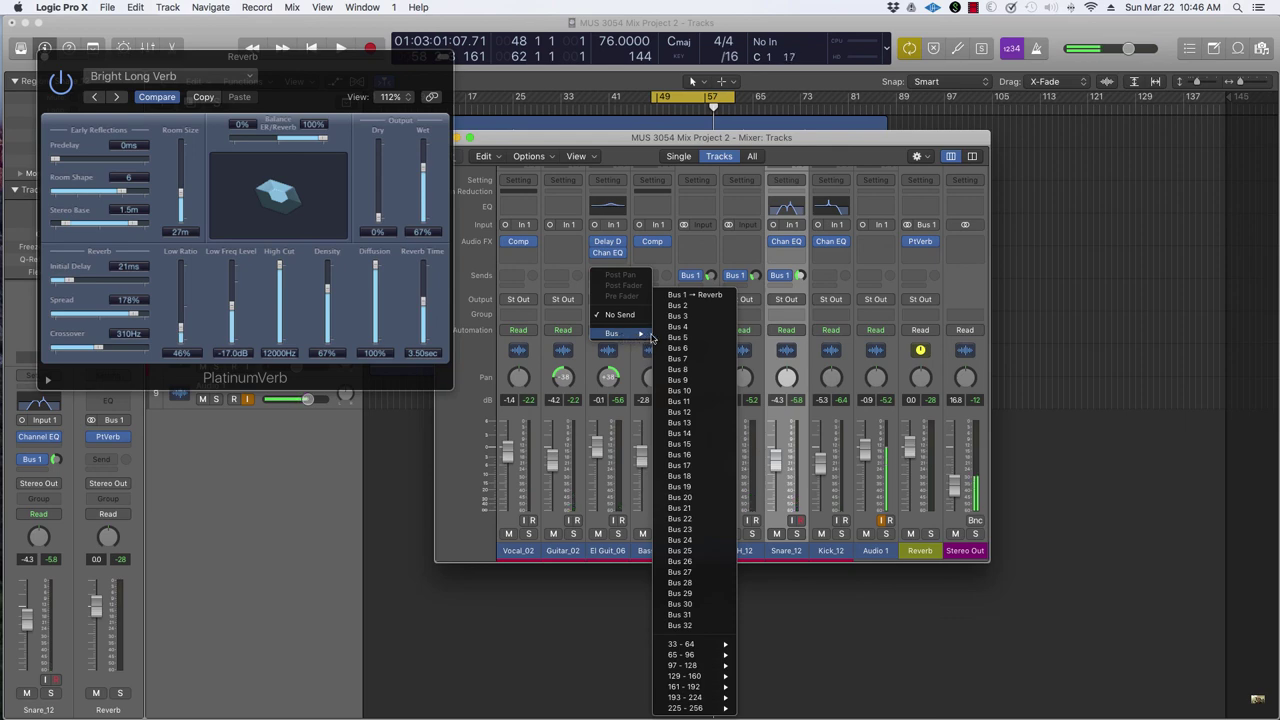
{"action": "left_click", "coordinate": [693, 297]}
{"action": "left_click_drag", "start_coordinate": [620, 275], "coordinate": [614, 271]}
{"action": "key", "text": "space"}
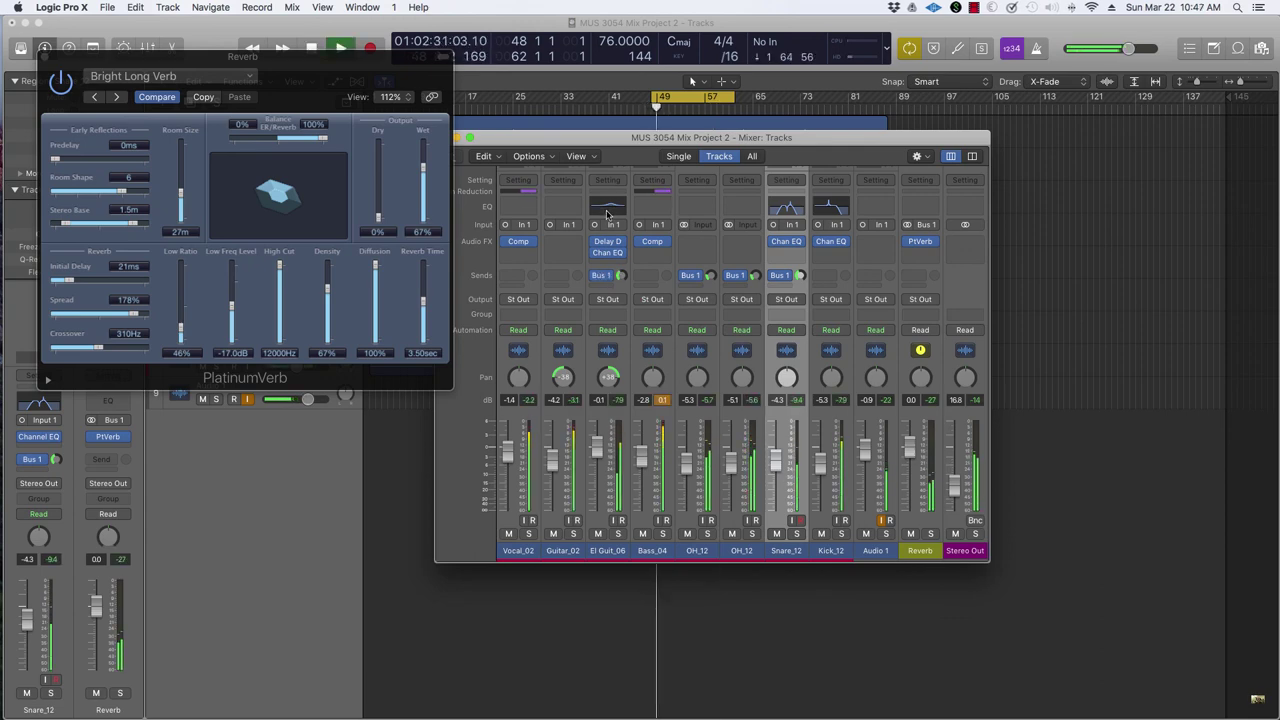
Toggle bypass on El Guit_06's Delay D and lower its fader to -16 dB
{"action": "mouse_move", "coordinate": [596, 244]}
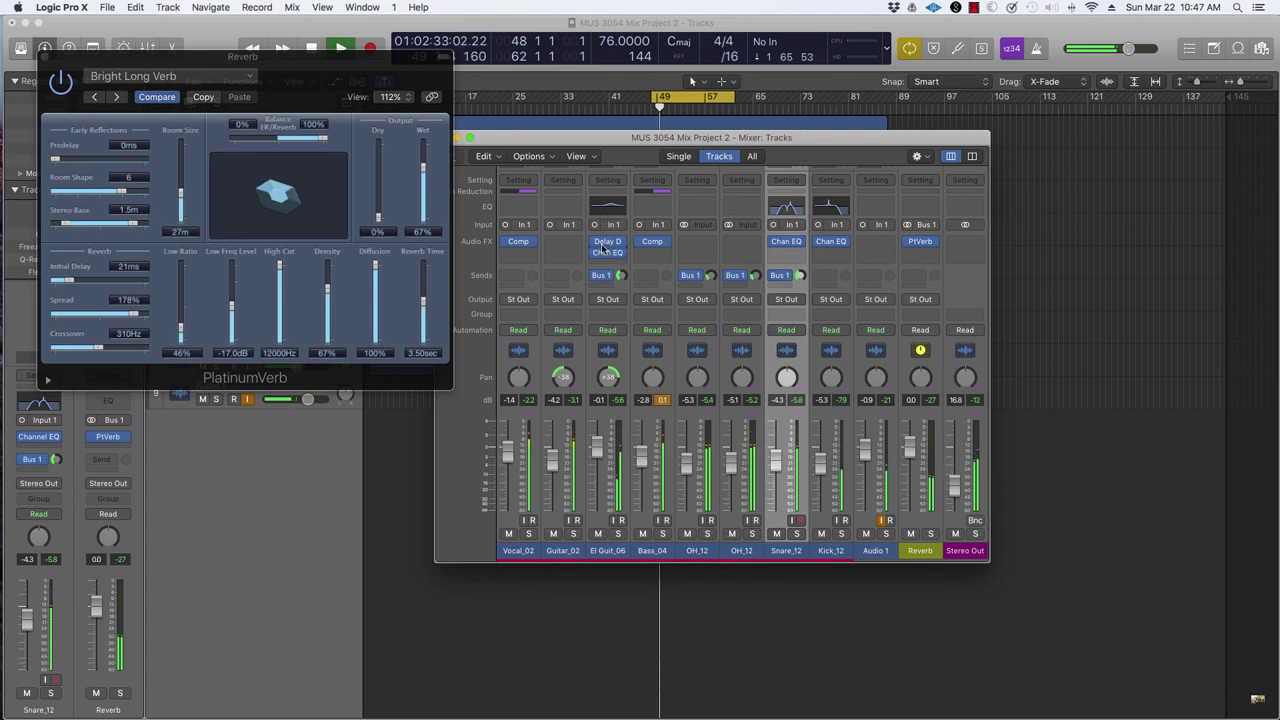
{"action": "left_click", "coordinate": [595, 243]}
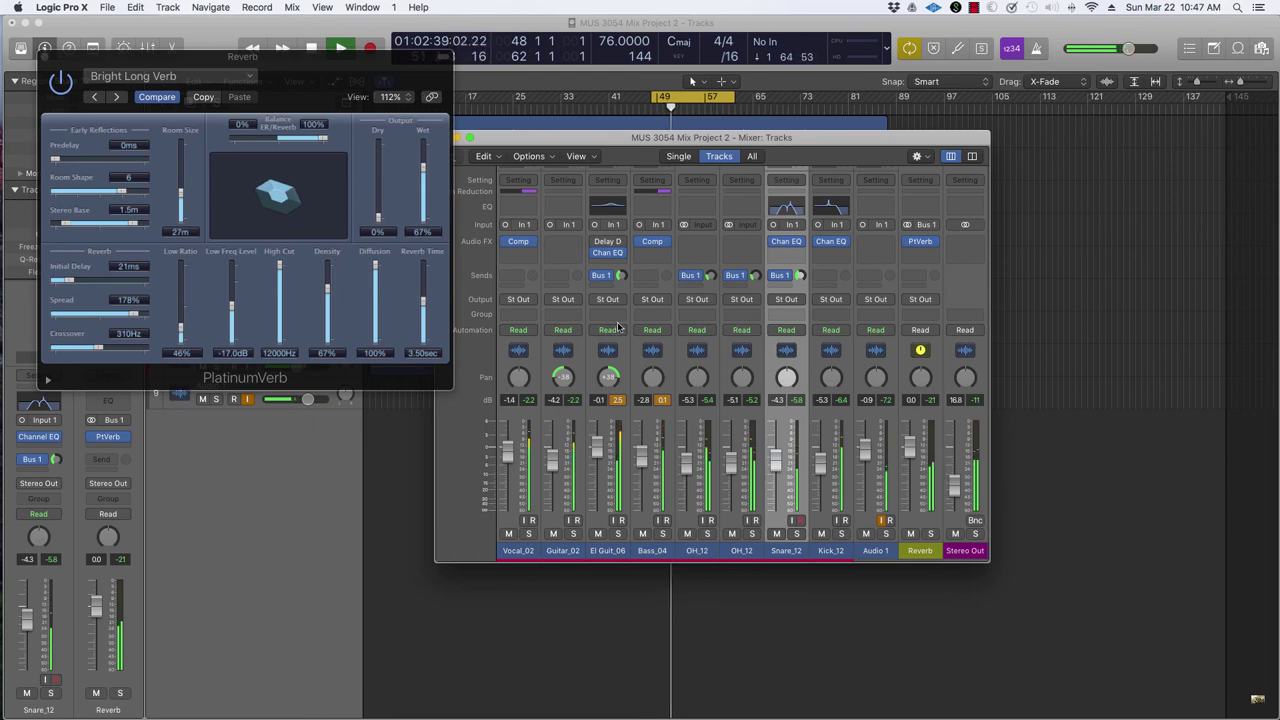
{"action": "left_click_drag", "start_coordinate": [596, 446], "coordinate": [597, 455]}
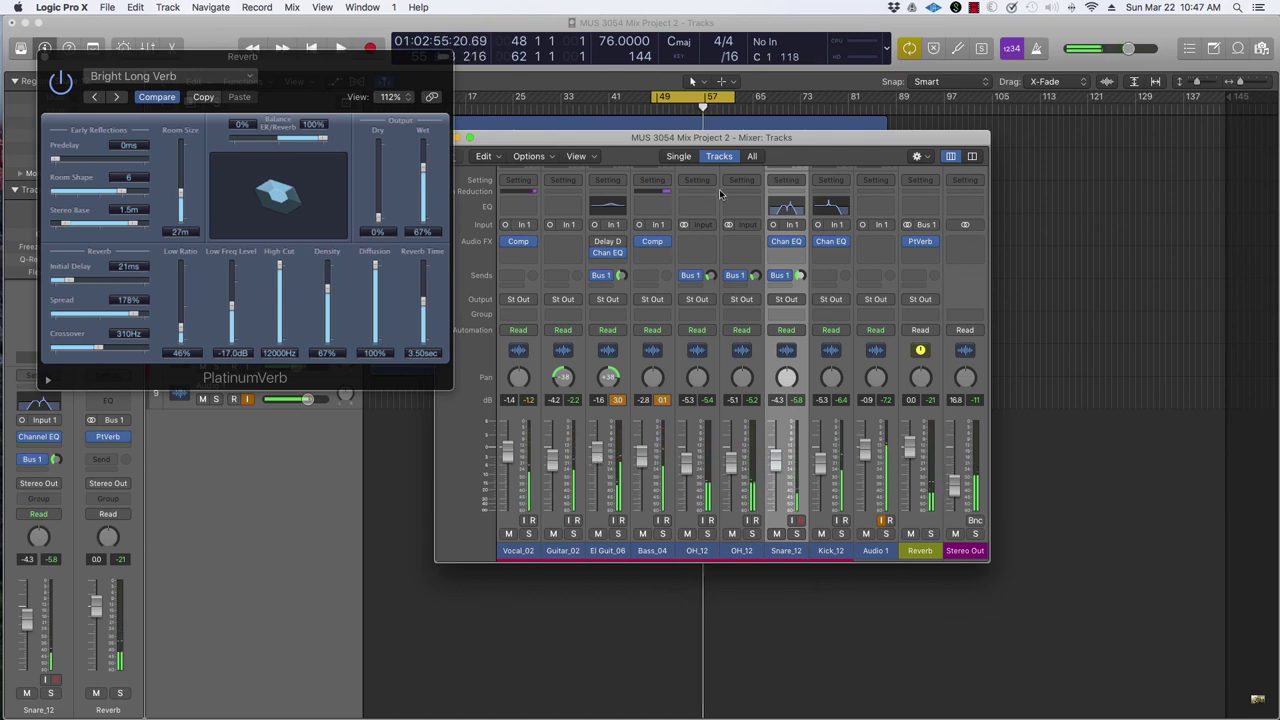
Move the Mixer window right and inspect the El Guit_06 and Vocal_02 channel strips
{"action": "scroll", "coordinate": [712, 480], "scroll_direction": "down", "scroll_amount": 1}
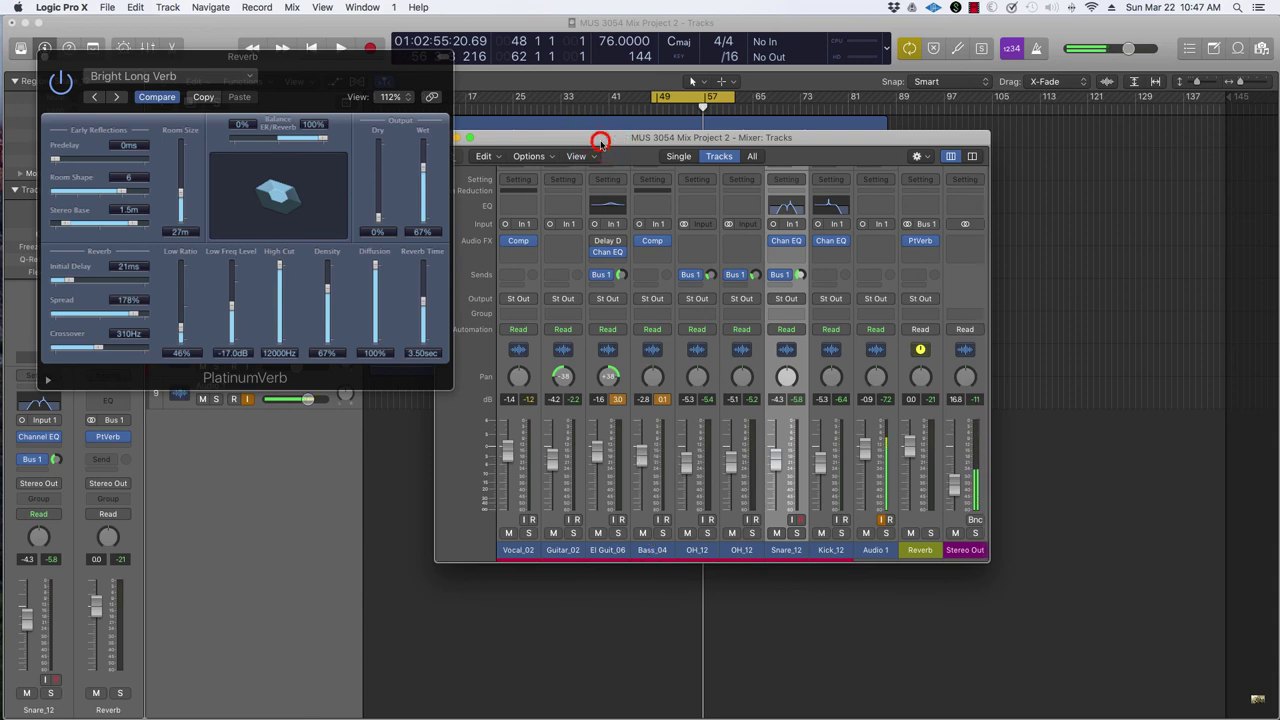
{"action": "left_click_drag", "start_coordinate": [602, 142], "coordinate": [697, 124]}
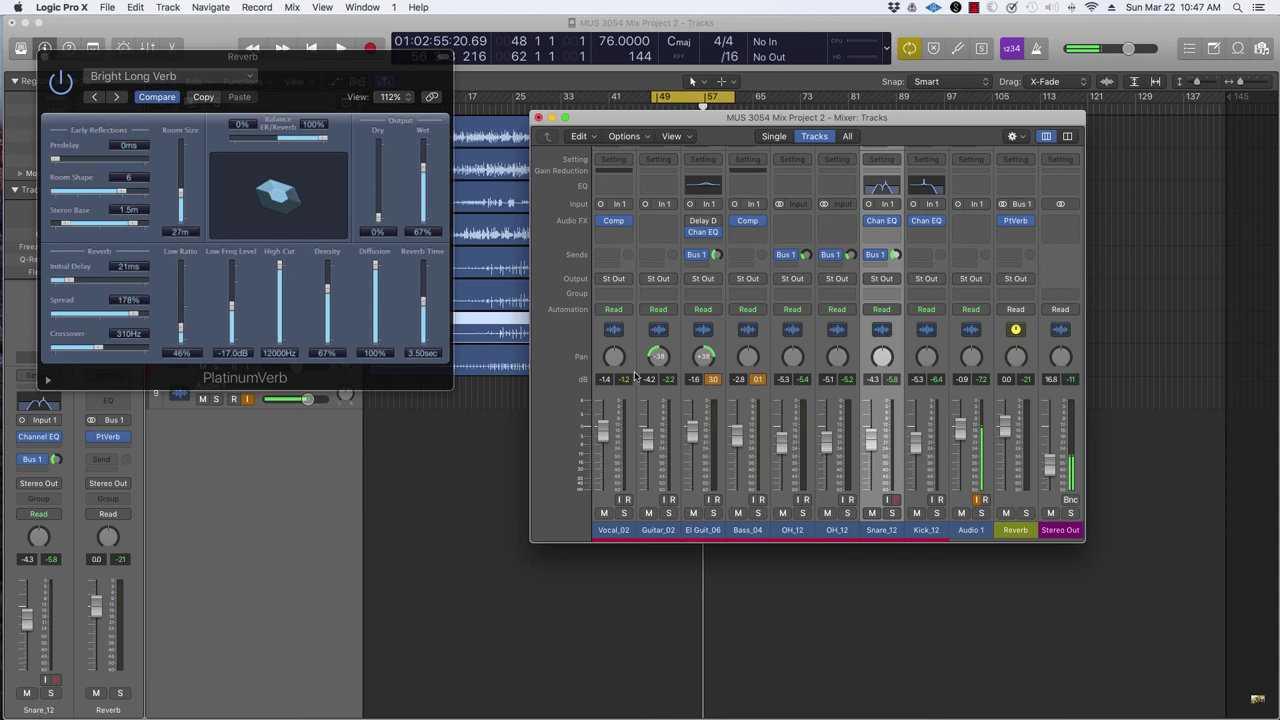
{"action": "mouse_move", "coordinate": [713, 228]}
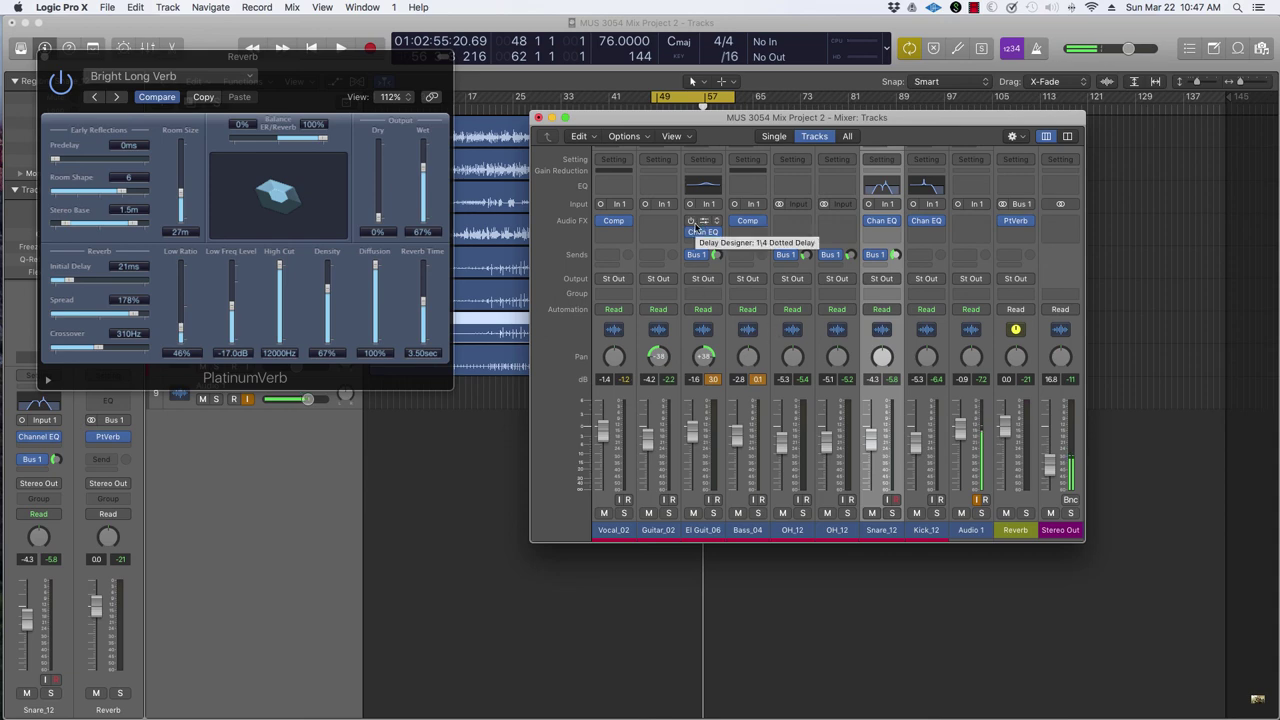
{"action": "left_click", "coordinate": [705, 532]}
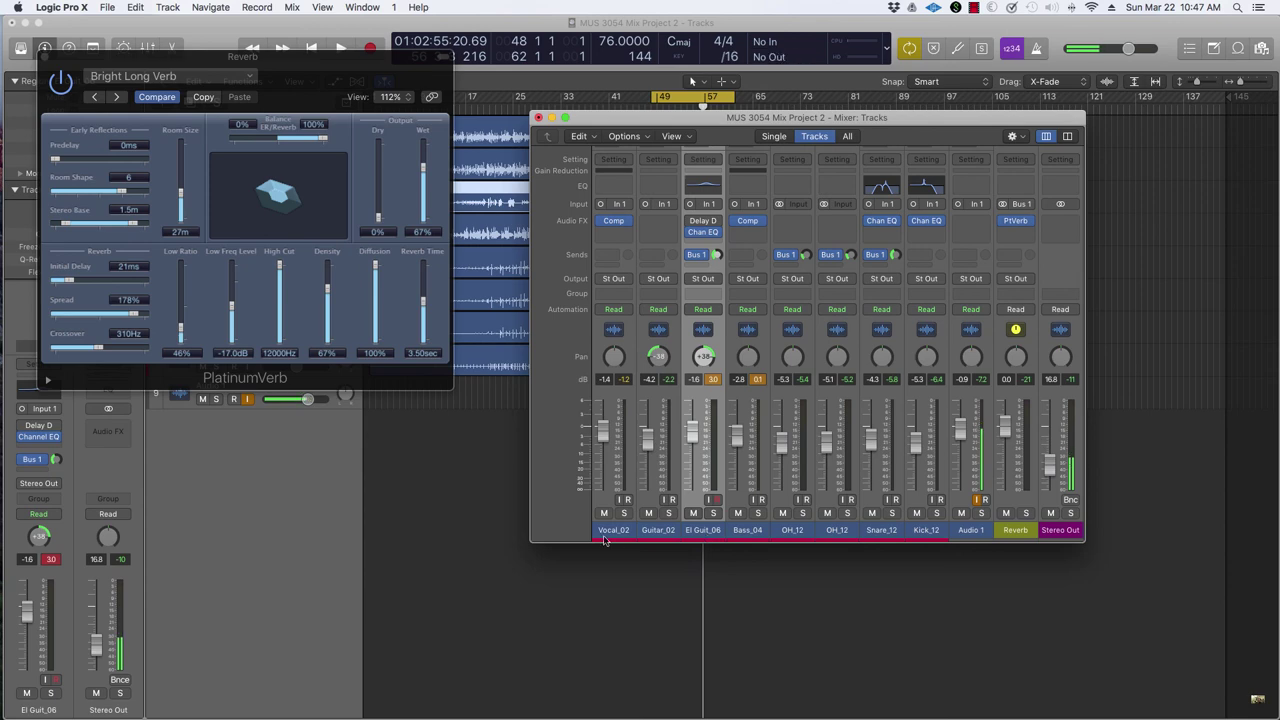
{"action": "left_click", "coordinate": [610, 537]}
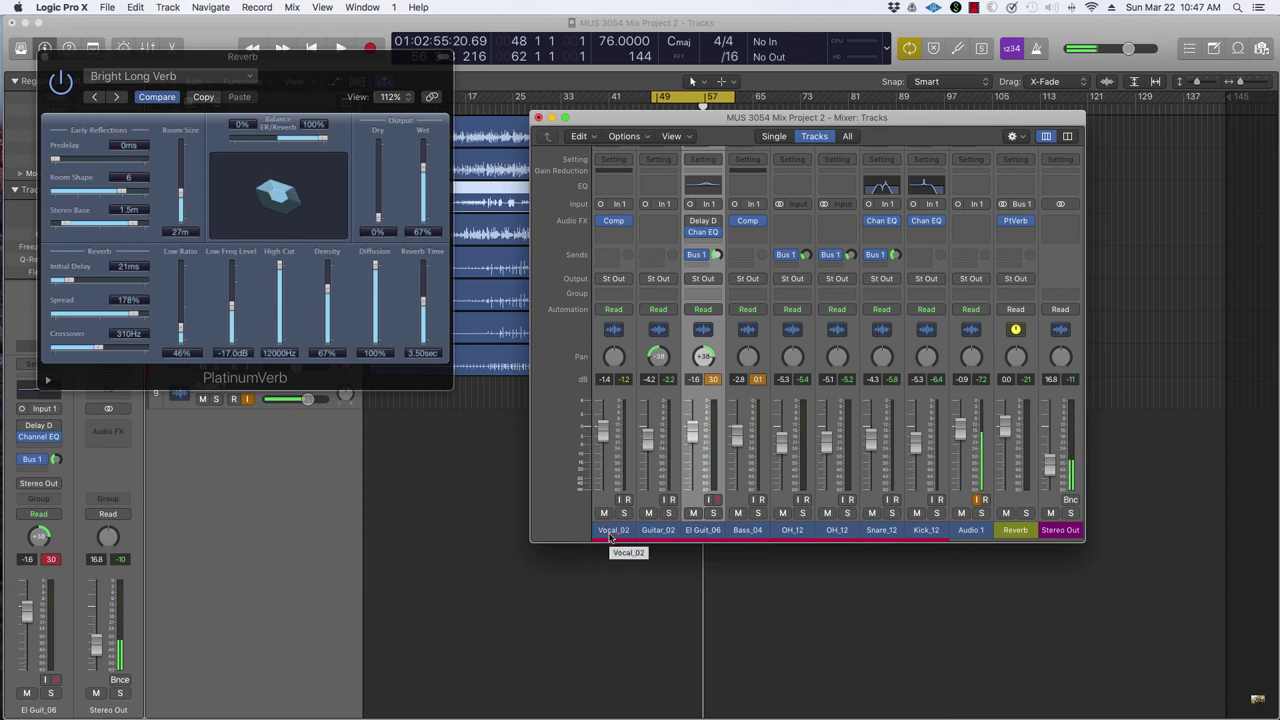